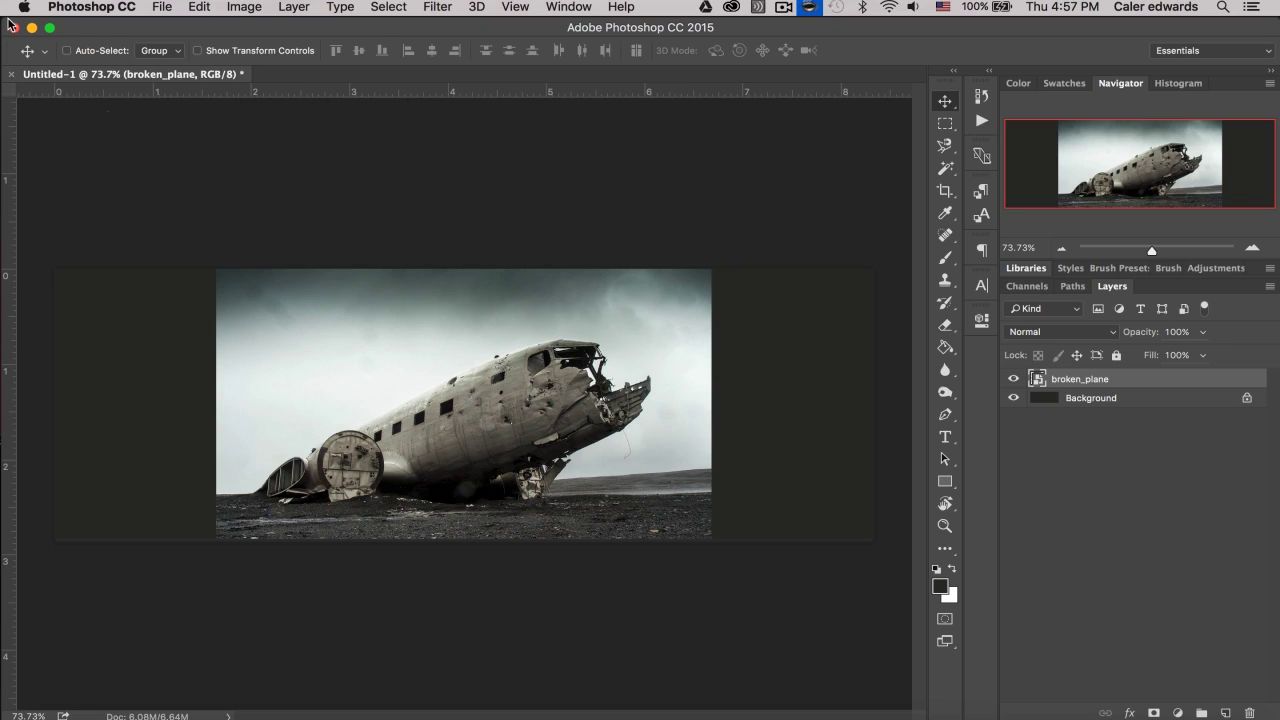
# - Enlarge the broken_plane image to span the full canvas width and shift it up so the ground fills the lower edge
pyautogui.click(207, 50)
pyautogui.moveTo(711, 269); pyautogui.dragTo(896, 196)
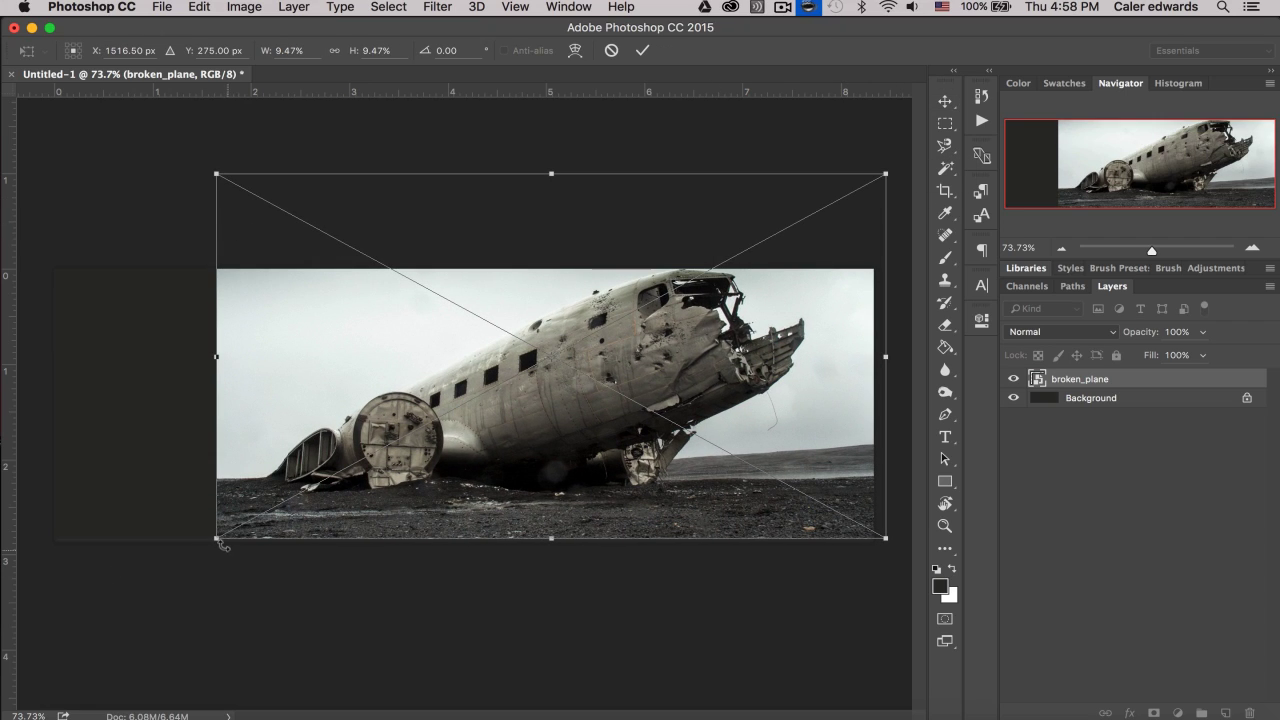
pyautogui.moveTo(217, 538); pyautogui.dragTo(32, 600)
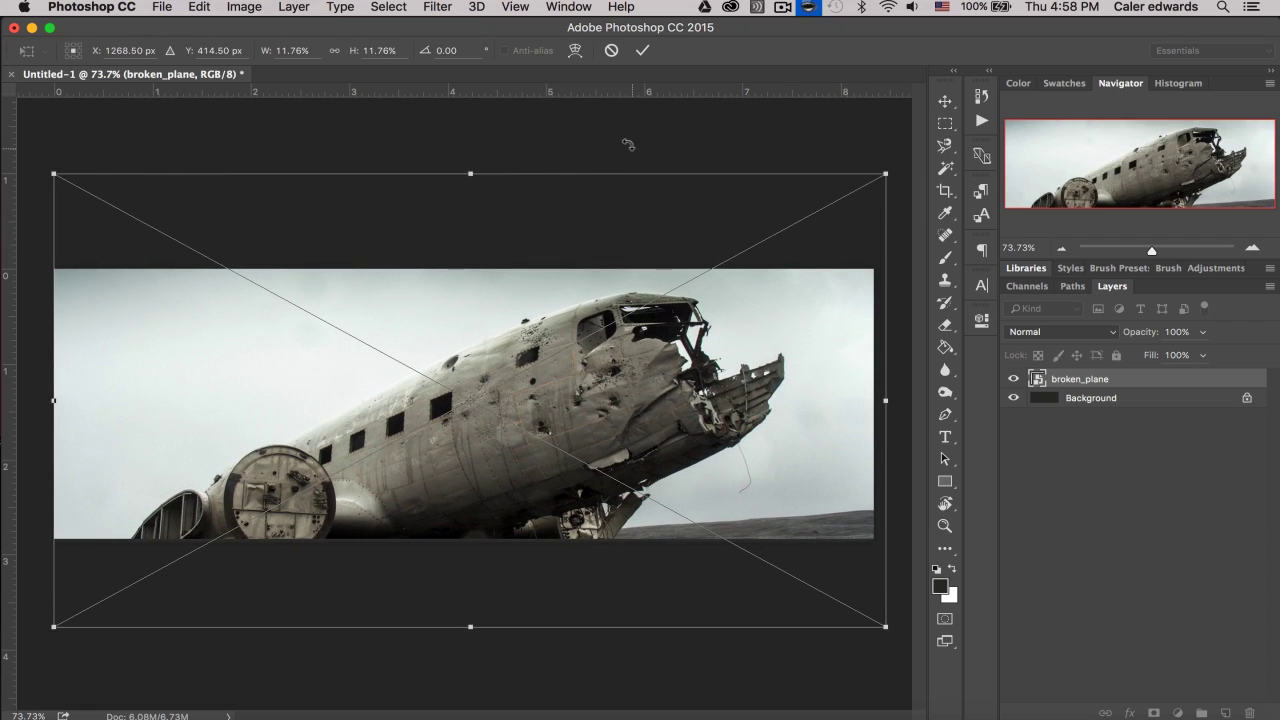
pyautogui.click(642, 50)
pyautogui.moveTo(598, 412); pyautogui.dragTo(598, 339)
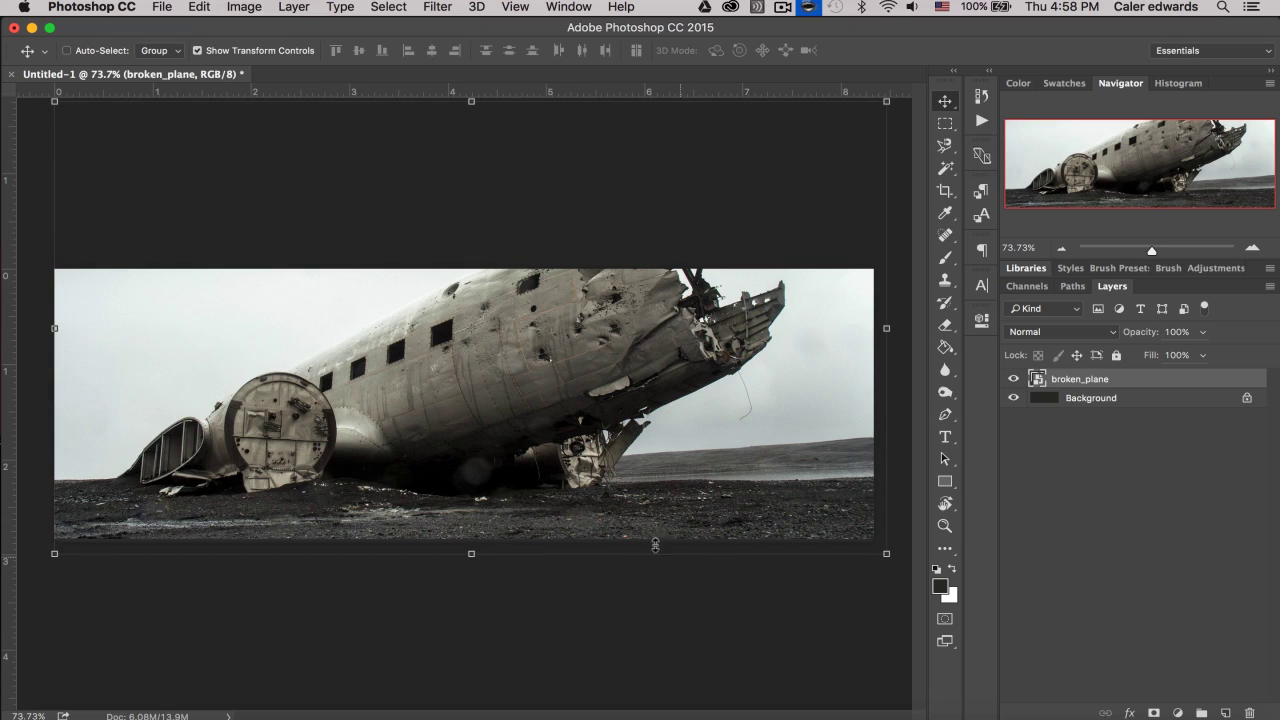
pyautogui.click(234, 47)
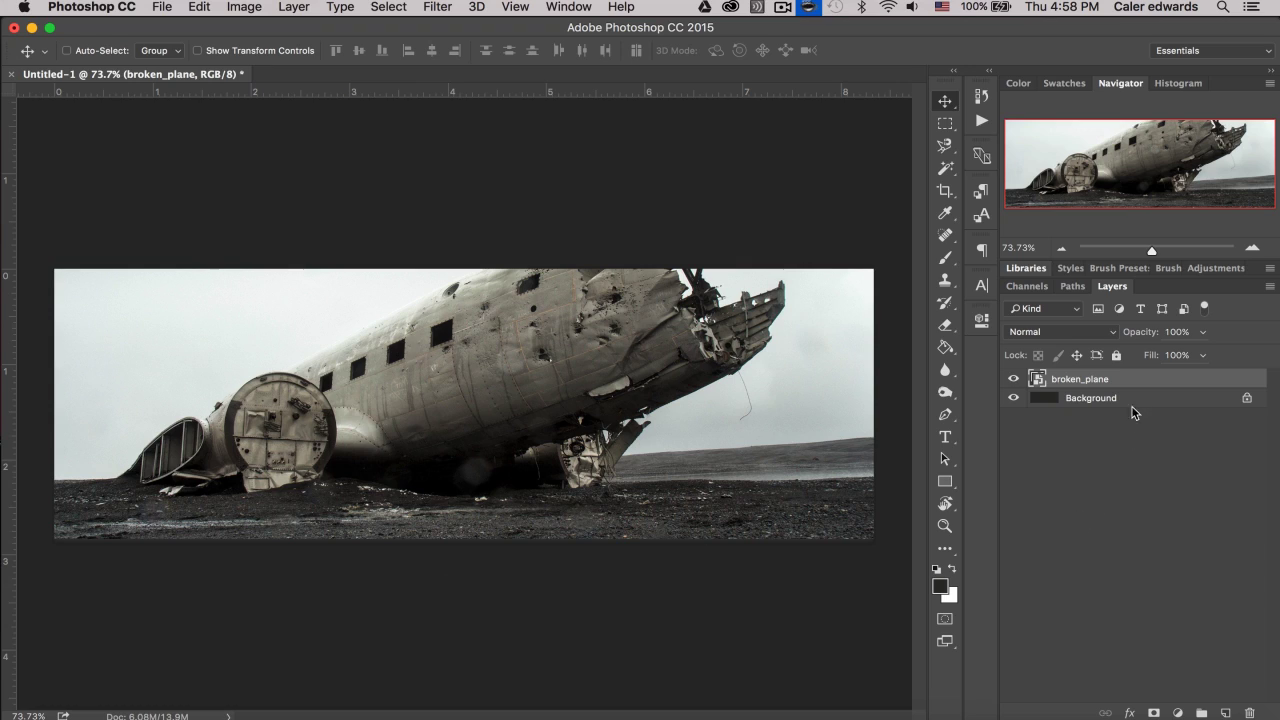
# - Rasterize the broken_plane layer and isolate its Red channel for editing
pyautogui.rightClick(1135, 380)
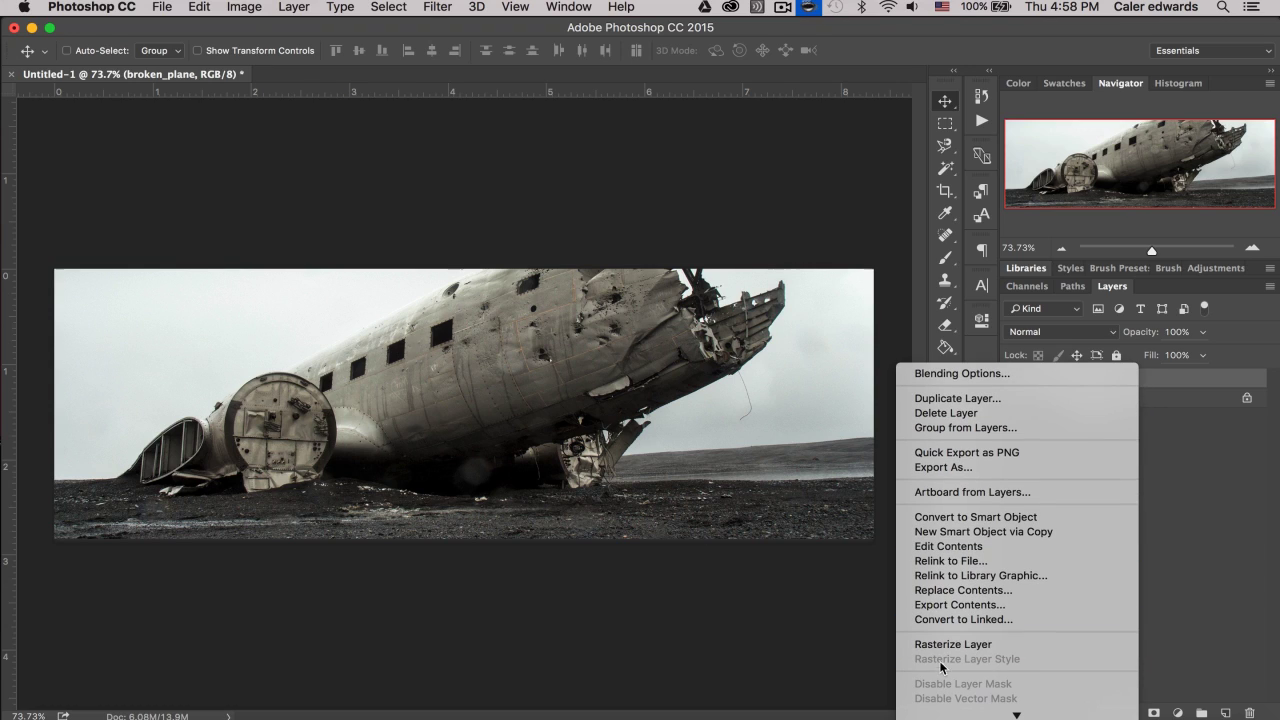
pyautogui.click(975, 643)
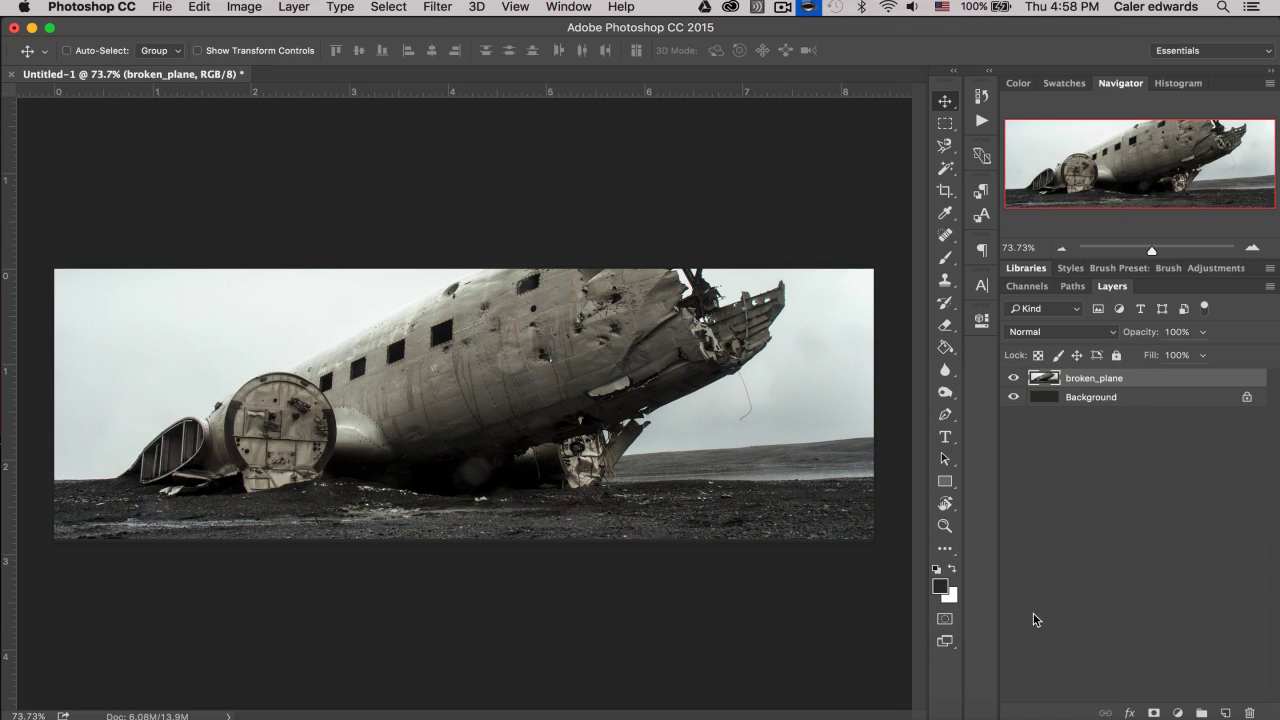
pyautogui.click(1027, 287)
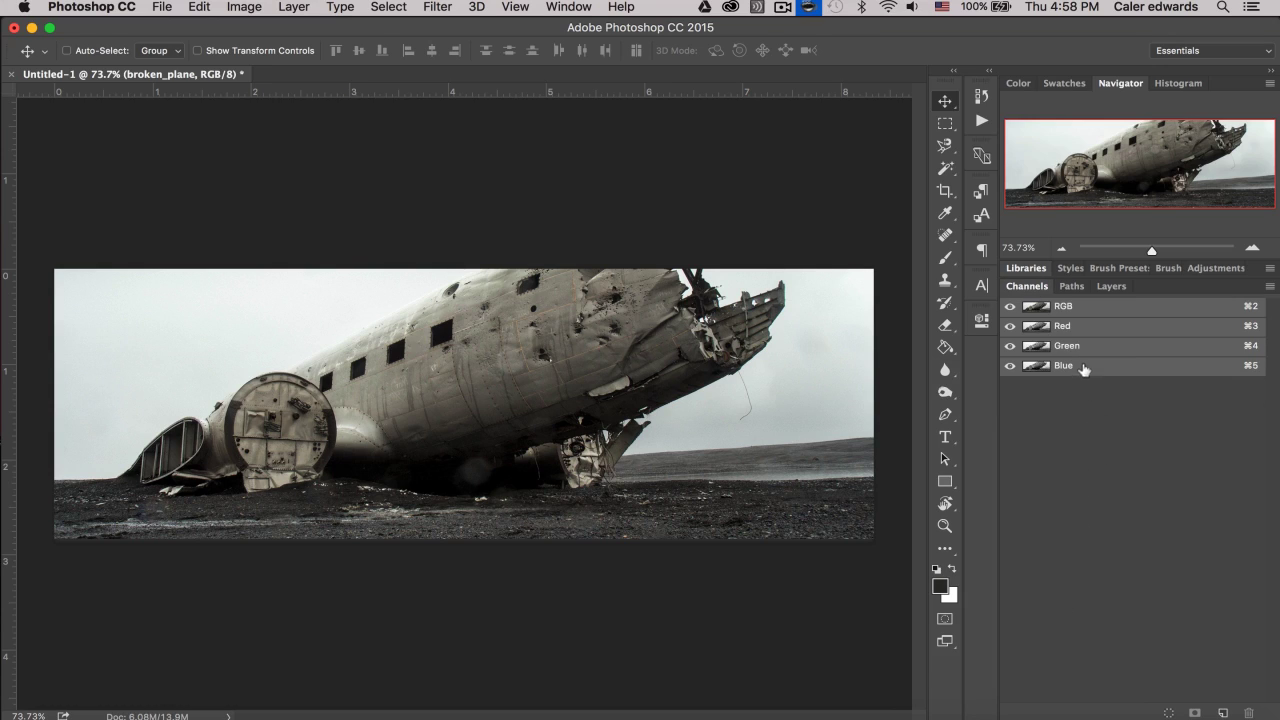
pyautogui.click(1058, 326)
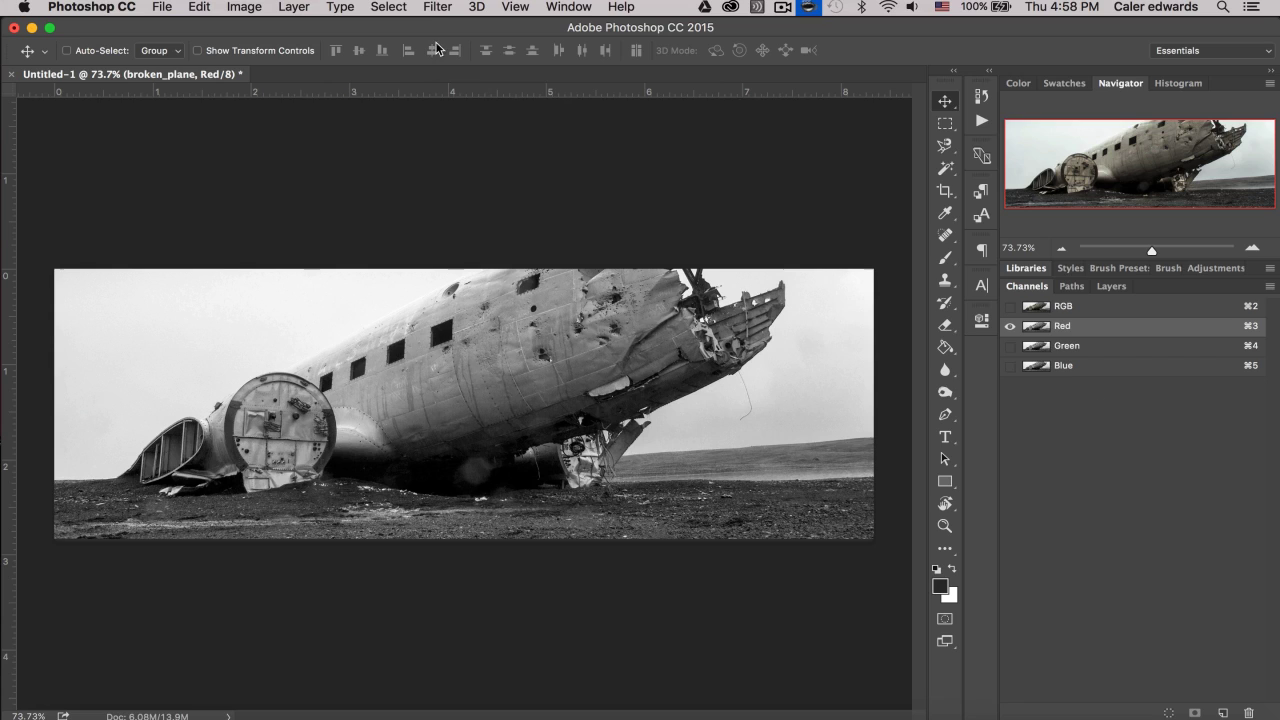
# - Shear the Red channel very slightly sideways with Wrap Around, and return to the composite RGB view and the layer list
pyautogui.click(435, 12)
pyautogui.moveTo(486, 246)
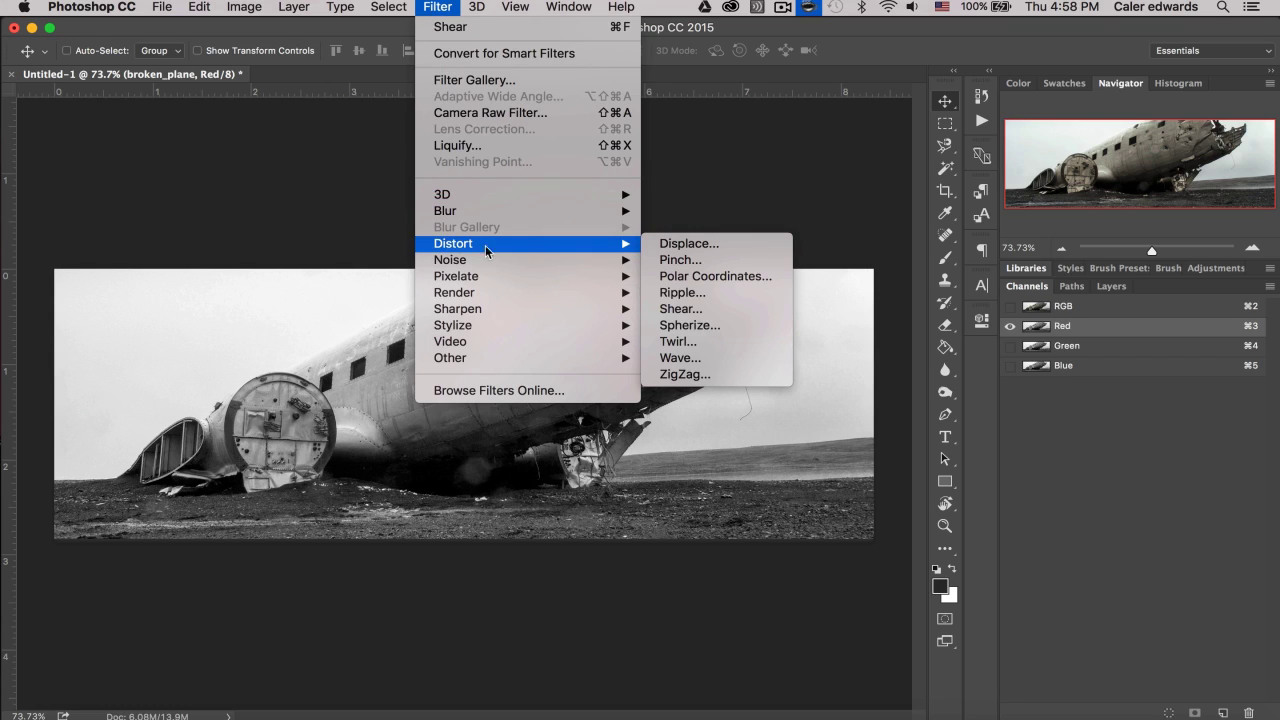
pyautogui.click(681, 310)
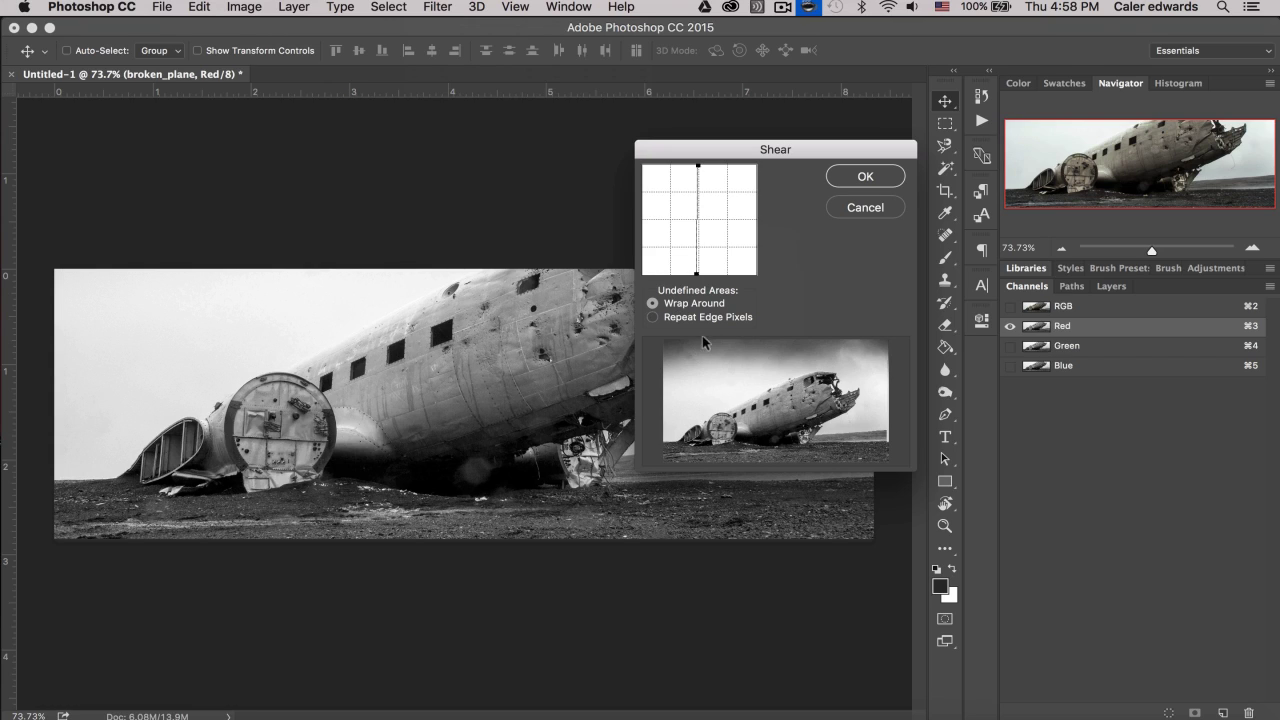
pyautogui.moveTo(697, 273)
pyautogui.mouseDown()
pyautogui.moveTo(630, 273)
pyautogui.moveTo(779, 283)
pyautogui.moveTo(645, 278)
pyautogui.moveTo(730, 276)
pyautogui.moveTo(691, 280)
pyautogui.mouseUp()
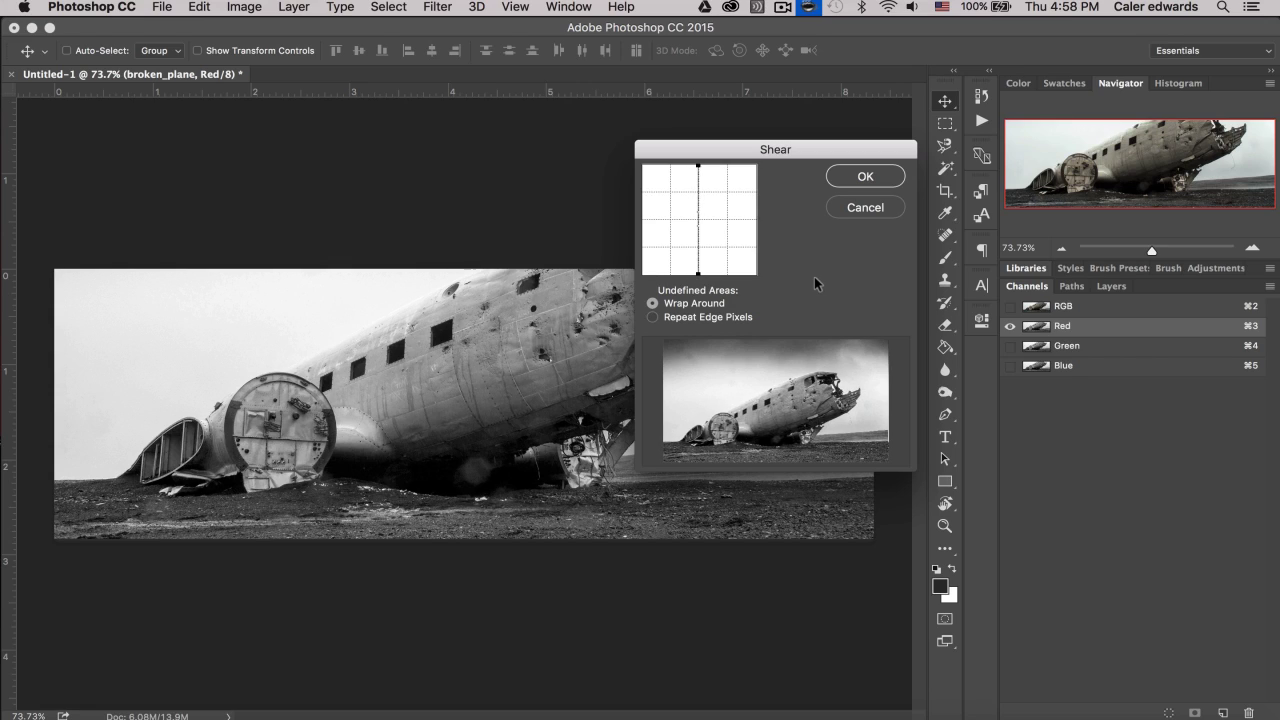
pyautogui.click(866, 177)
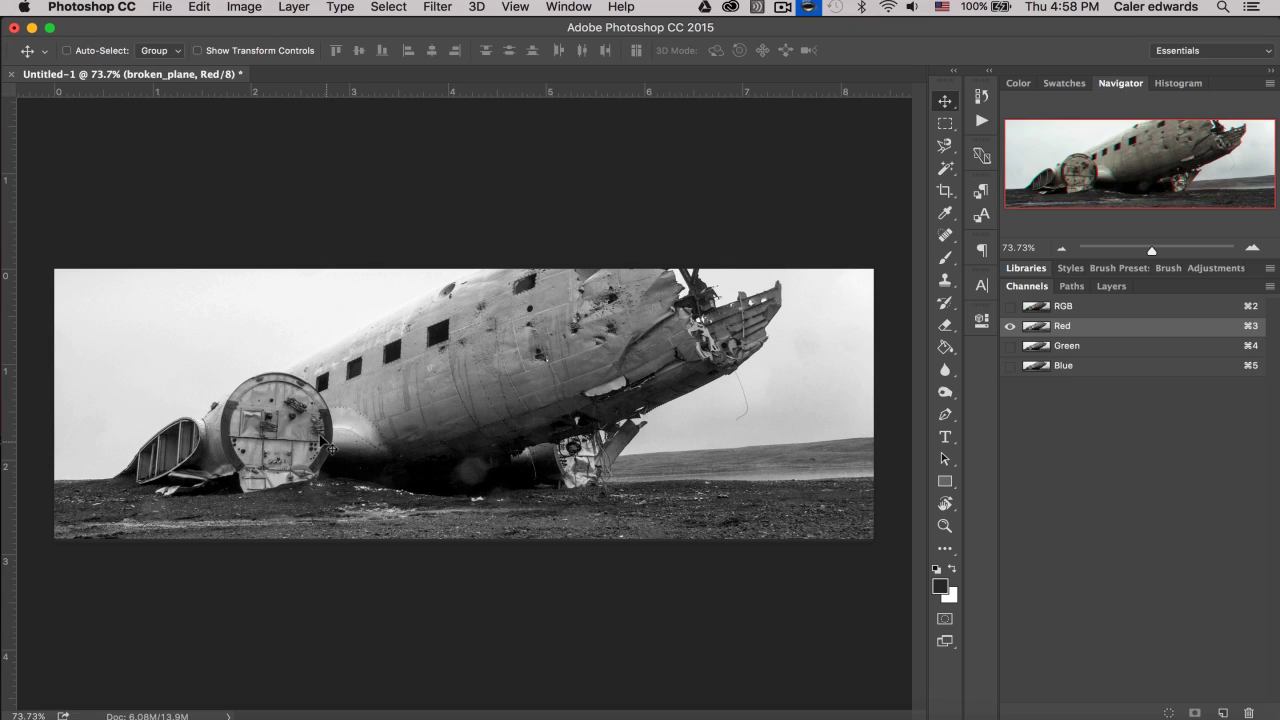
pyautogui.click(1080, 307)
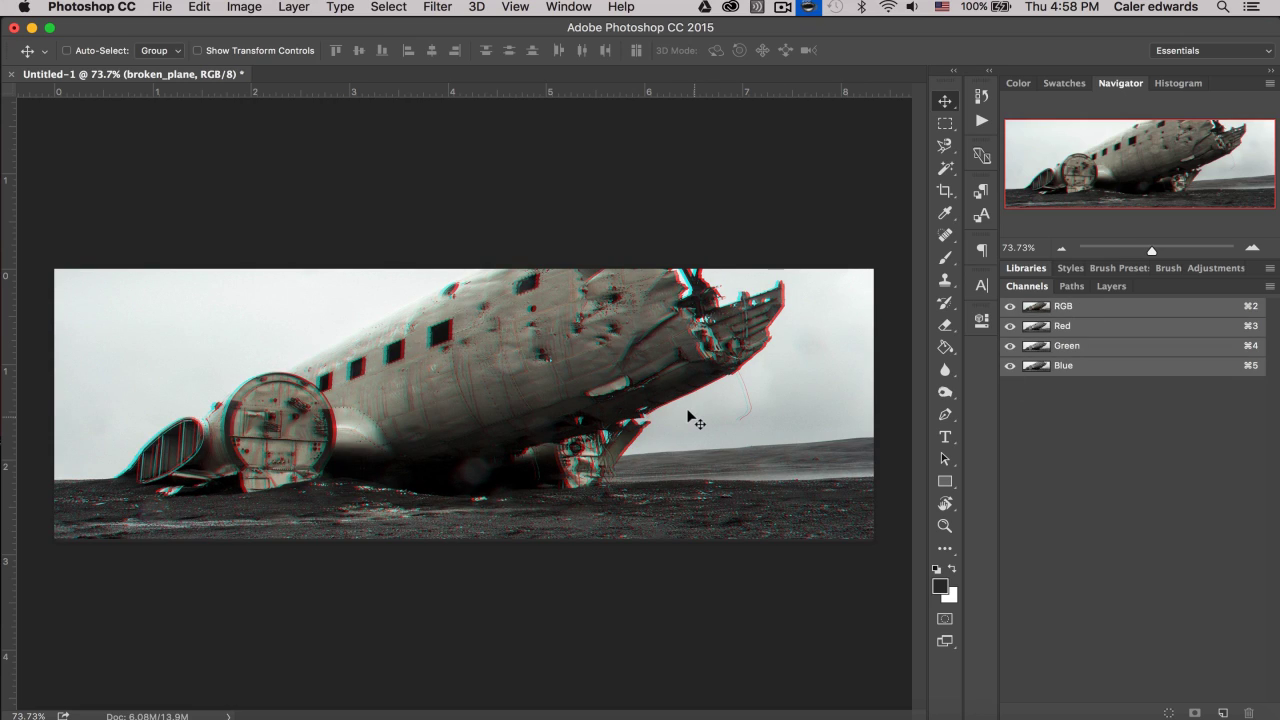
pyautogui.click(1111, 286)
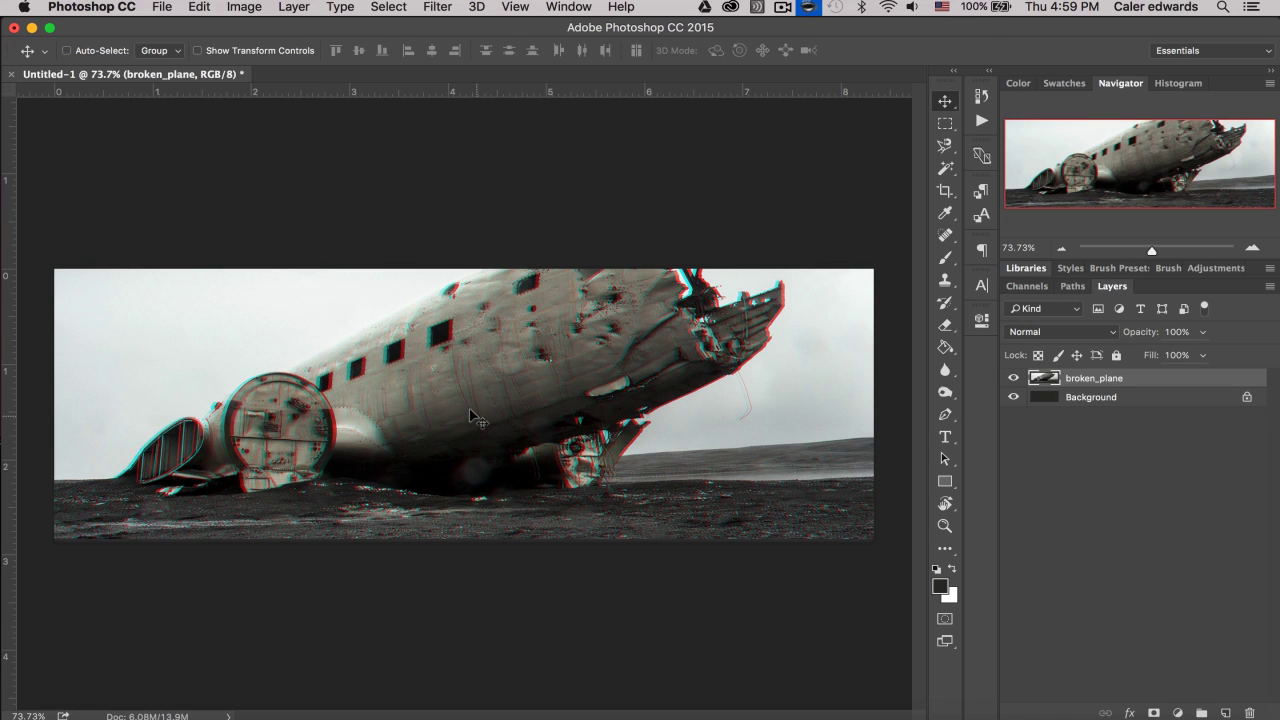
# - Add a new layer above broken_plane and prepare a black 1300 px brush with 0% hardness
pyautogui.scroll(-3, 468, 418)
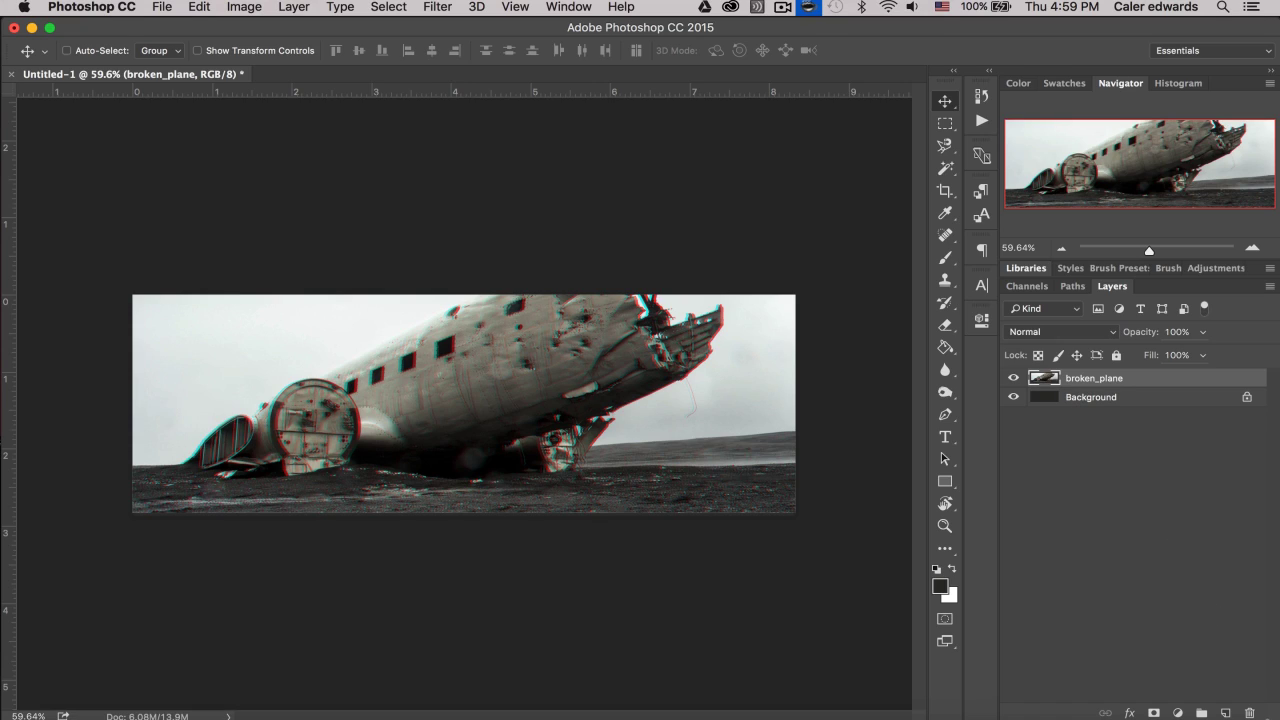
pyautogui.click(1222, 712)
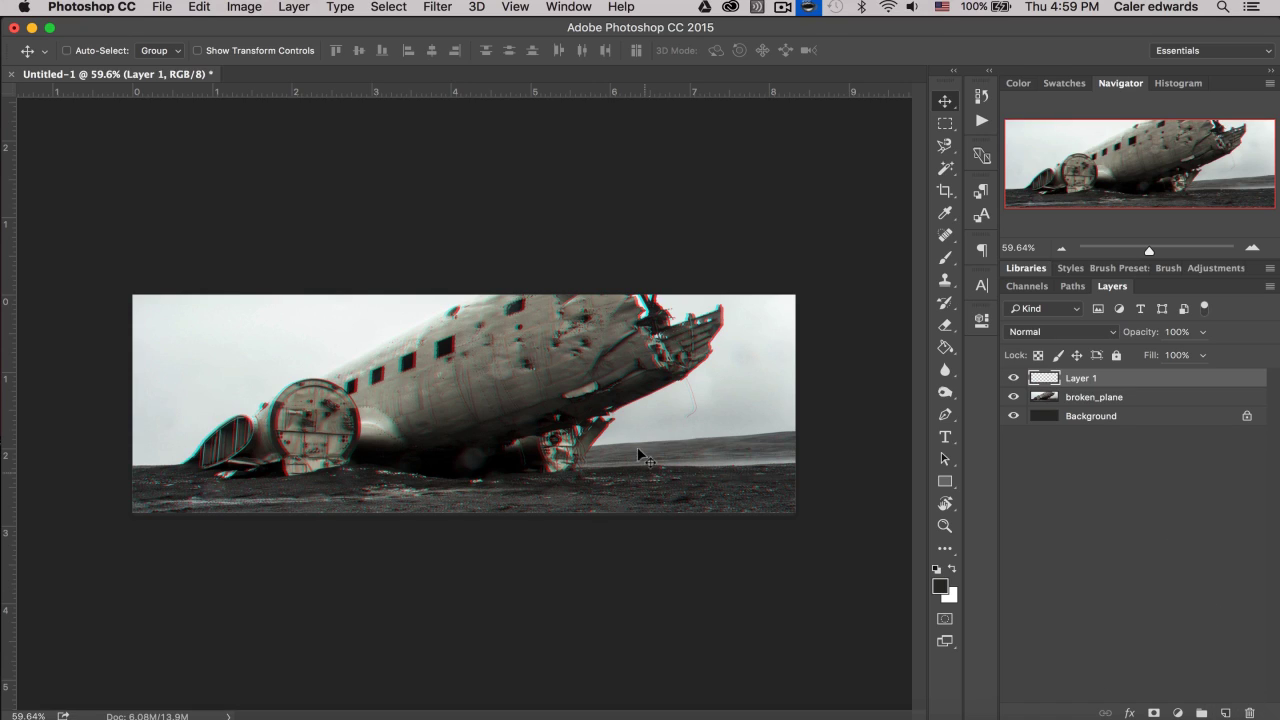
pyautogui.press('b')
pyautogui.click(937, 568)
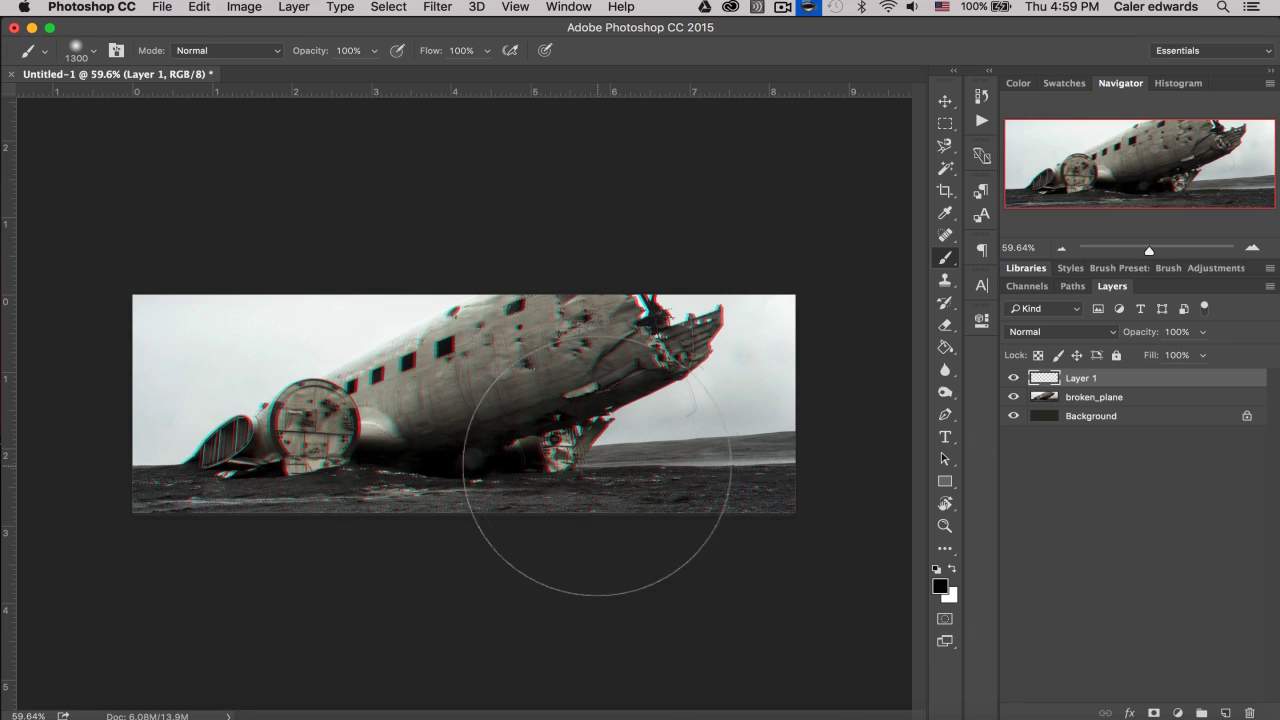
pyautogui.rightClick(597, 463)
pyautogui.click(681, 546)
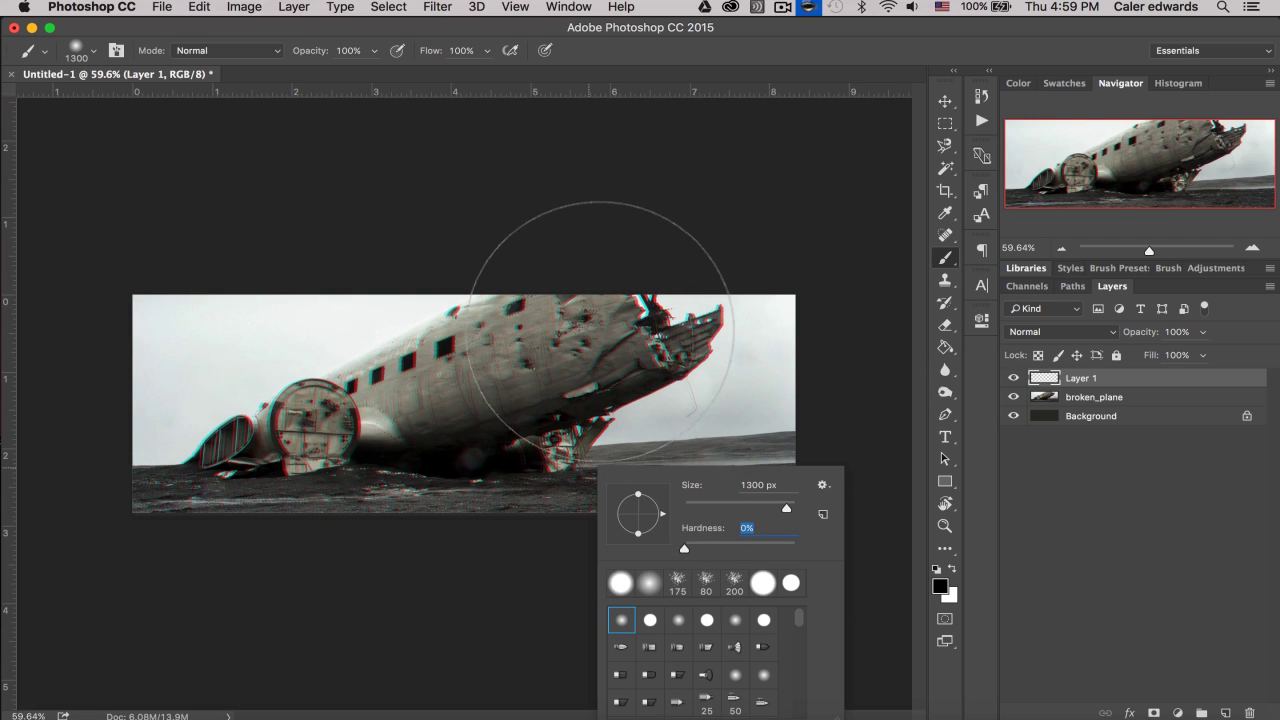
# - Paint a soft black vignette around the outer edges of the image on the new layer, undoing strokes that are too heavy
pyautogui.scroll(-5, 590, 320)
pyautogui.scroll(-2, 600, 331)
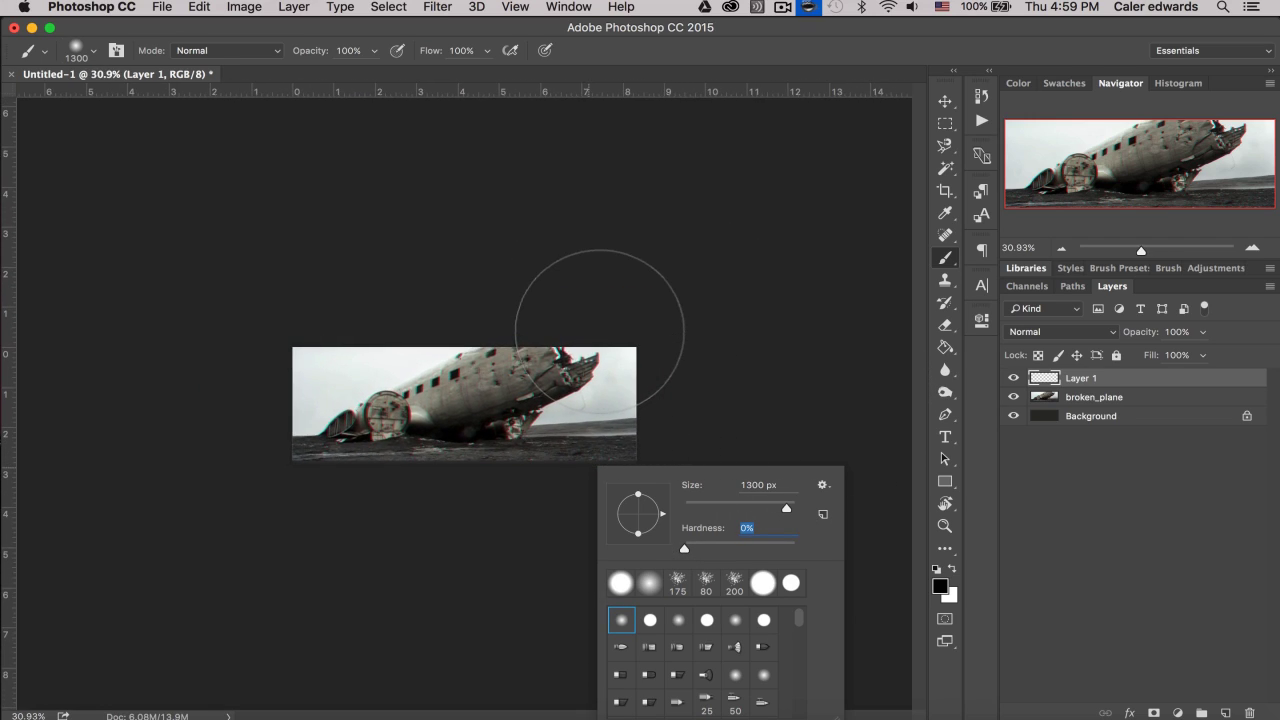
pyautogui.click(660, 268)
pyautogui.click(588, 272)
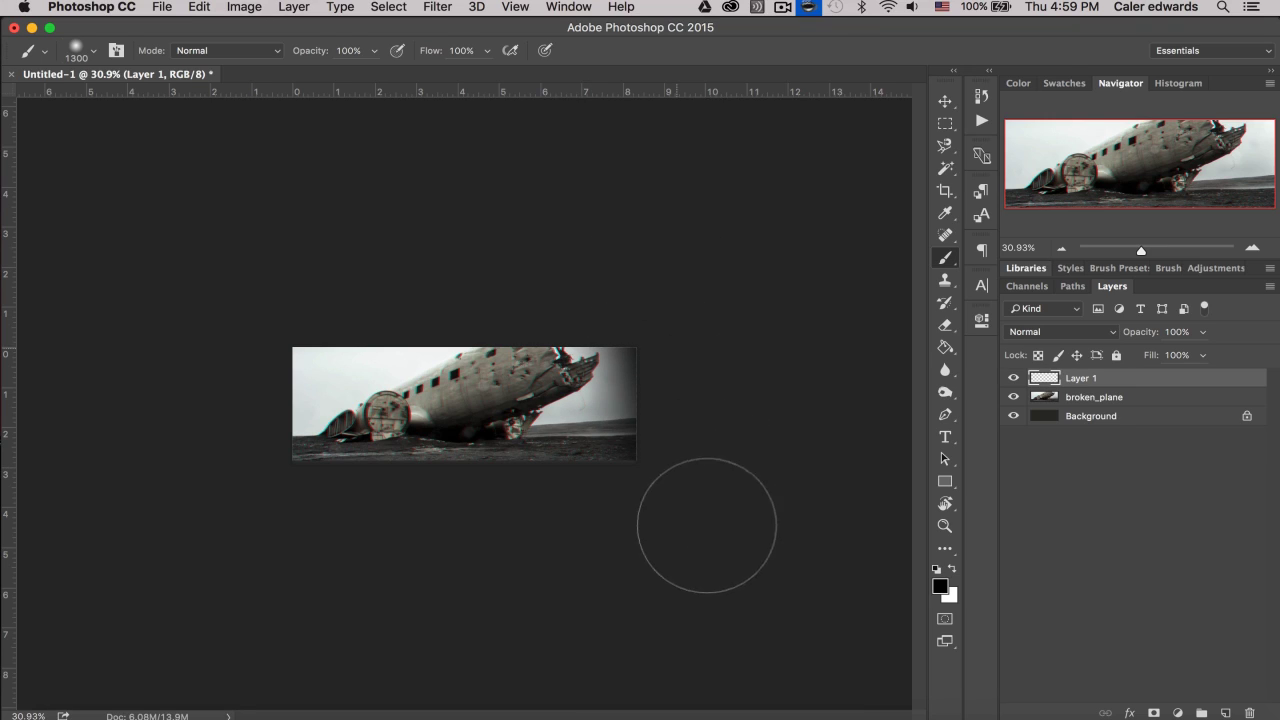
pyautogui.press('super+z')
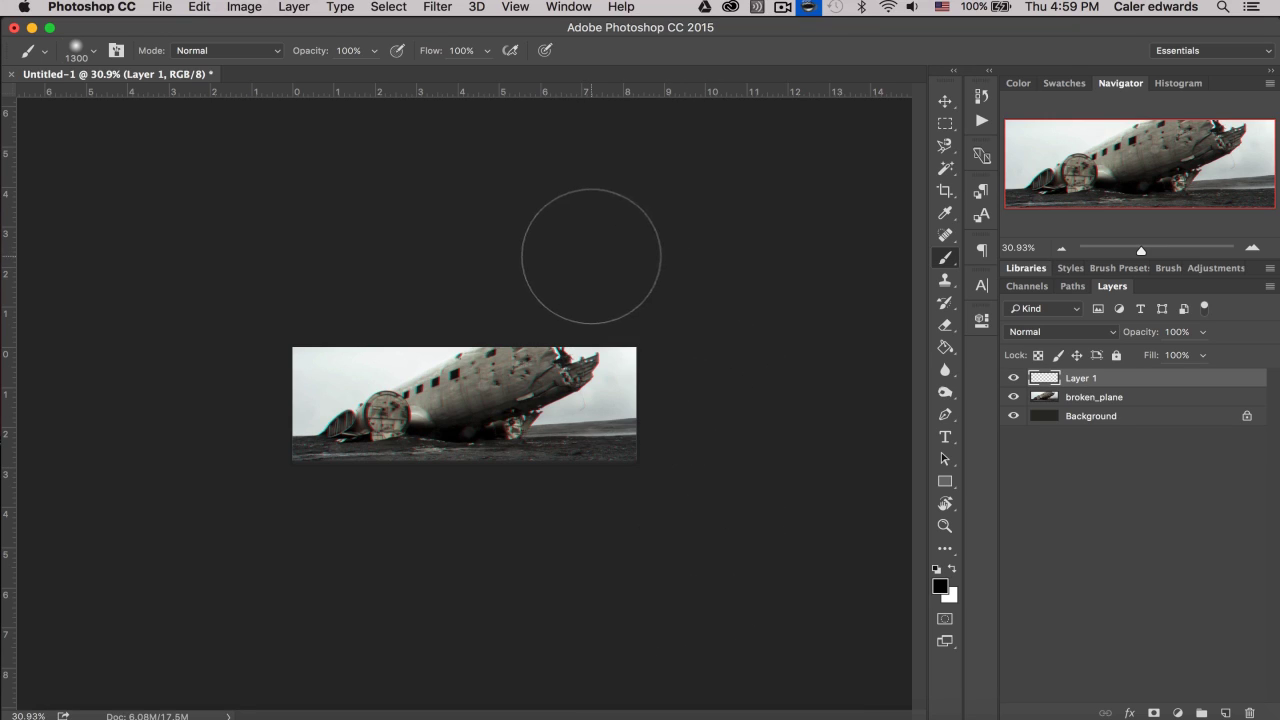
pyautogui.press('super+z')
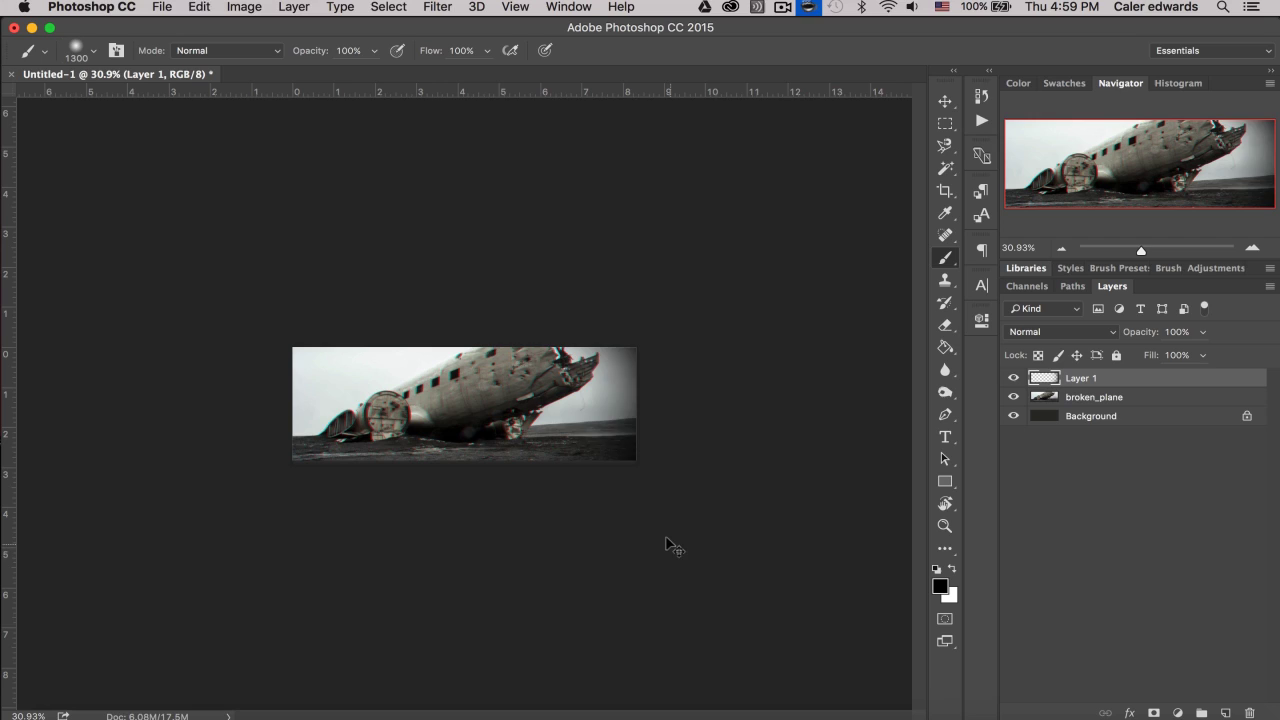
pyautogui.press('super+z')
pyautogui.press('super+z')
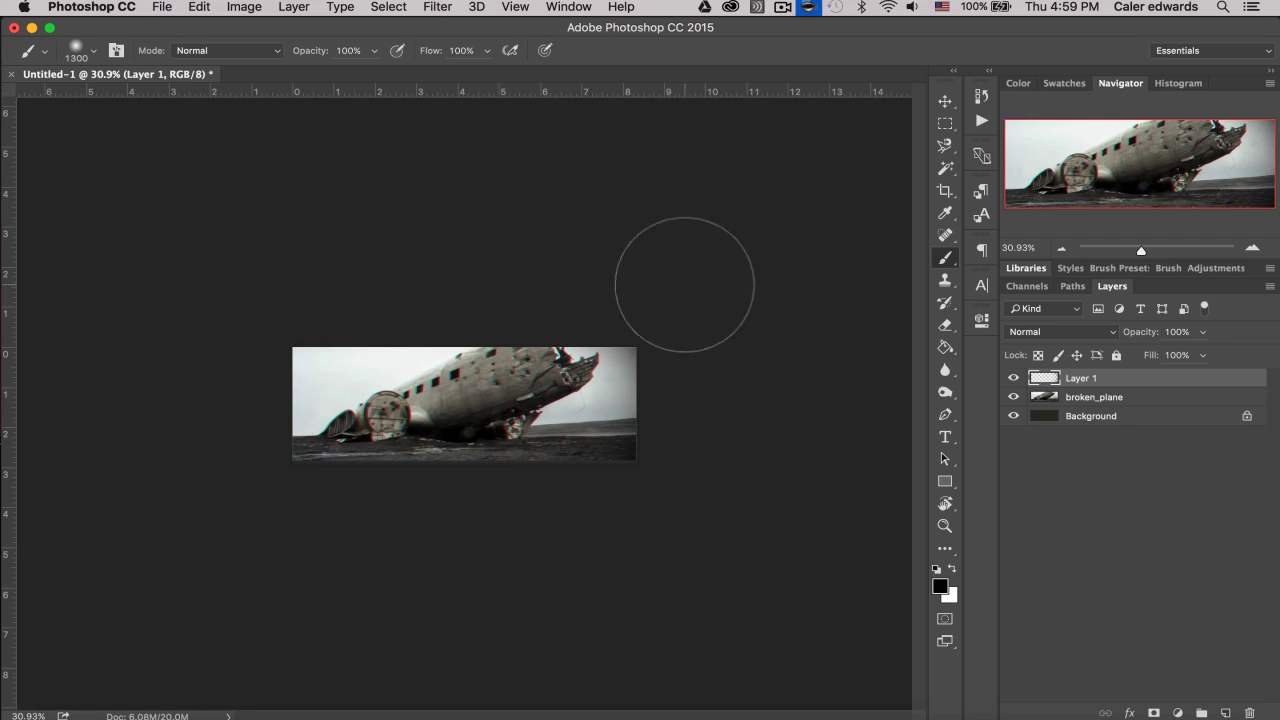
pyautogui.moveTo(269, 274)
pyautogui.mouseDown()
pyautogui.moveTo(238, 345)
pyautogui.moveTo(238, 456)
pyautogui.moveTo(303, 546)
pyautogui.moveTo(349, 571)
pyautogui.mouseUp()
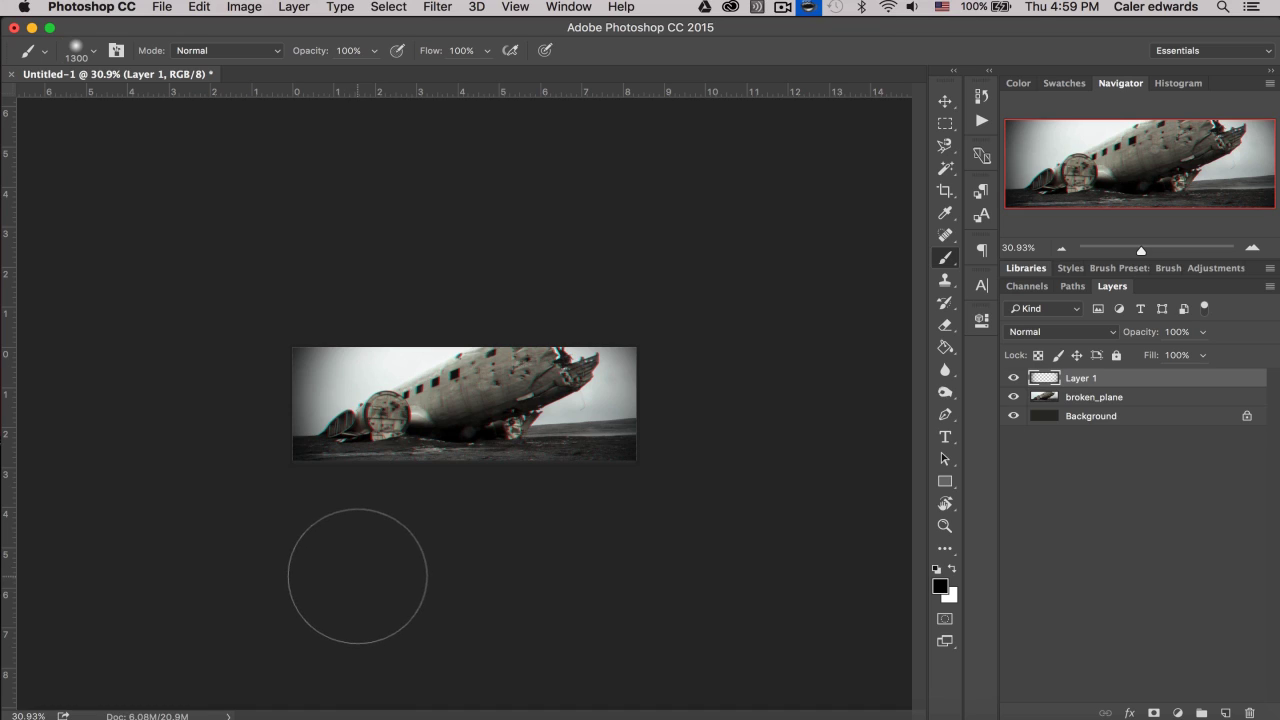
pyautogui.scroll(3, 350, 573)
pyautogui.press('v')
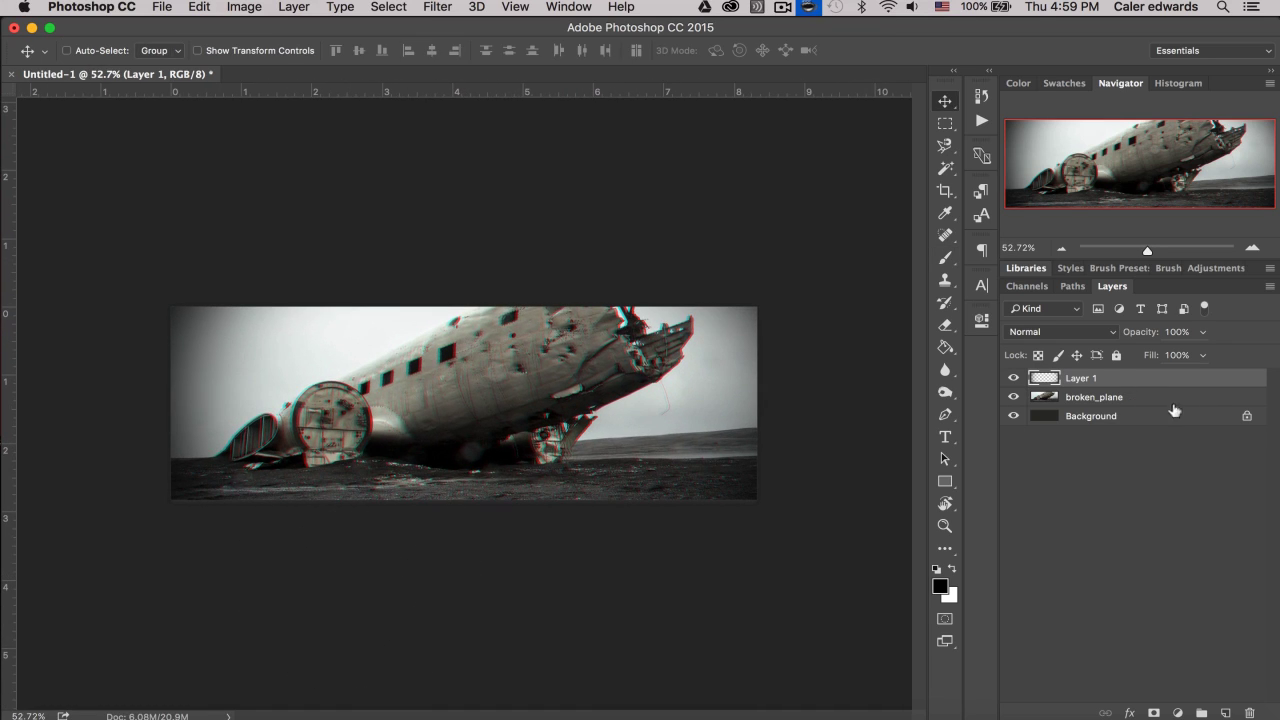
pyautogui.click(1201, 355)
pyautogui.moveTo(1203, 374)
pyautogui.mouseDown()
pyautogui.moveTo(1179, 376)
pyautogui.moveTo(1220, 371)
pyautogui.mouseUp()
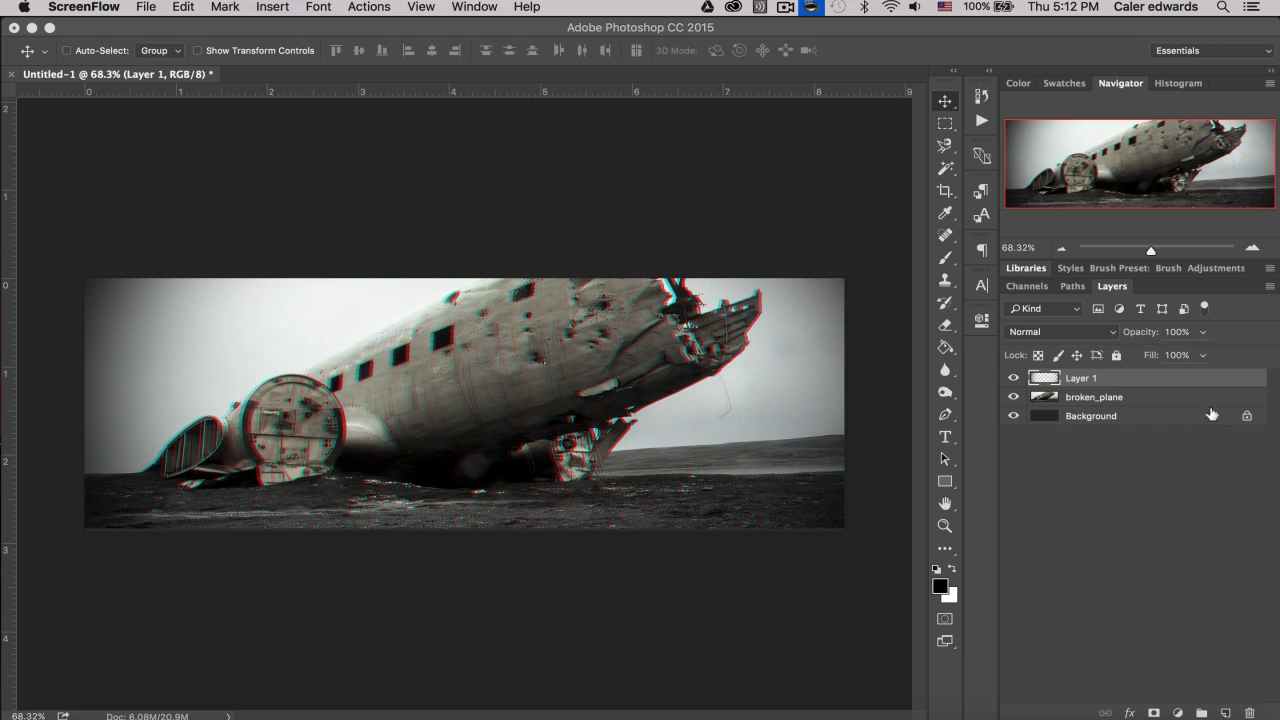
# - Duplicate the broken_plane layer and place the copy directly beneath the original
pyautogui.click(1126, 399)
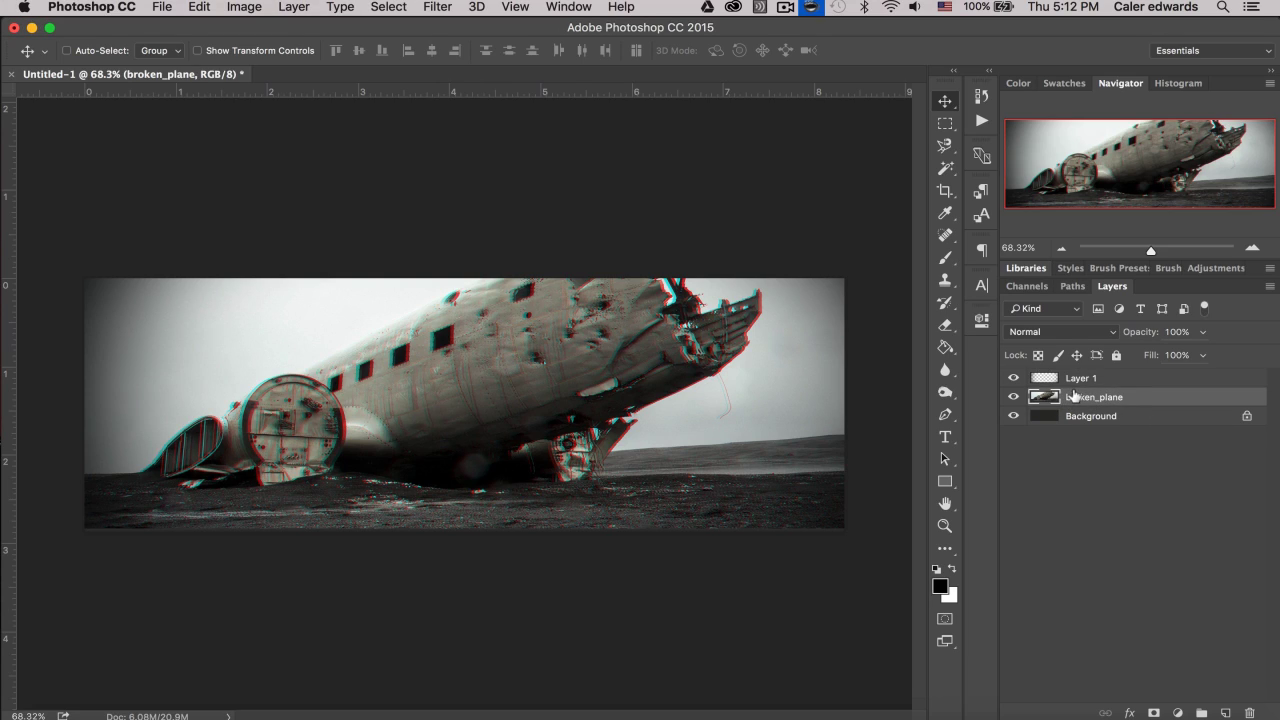
pyautogui.moveTo(1066, 397); pyautogui.dragTo(1226, 712)
pyautogui.moveTo(1090, 399); pyautogui.dragTo(1138, 422)
# - Label the original broken_plane layer red and hide the copy below it
pyautogui.rightClick(1038, 393)
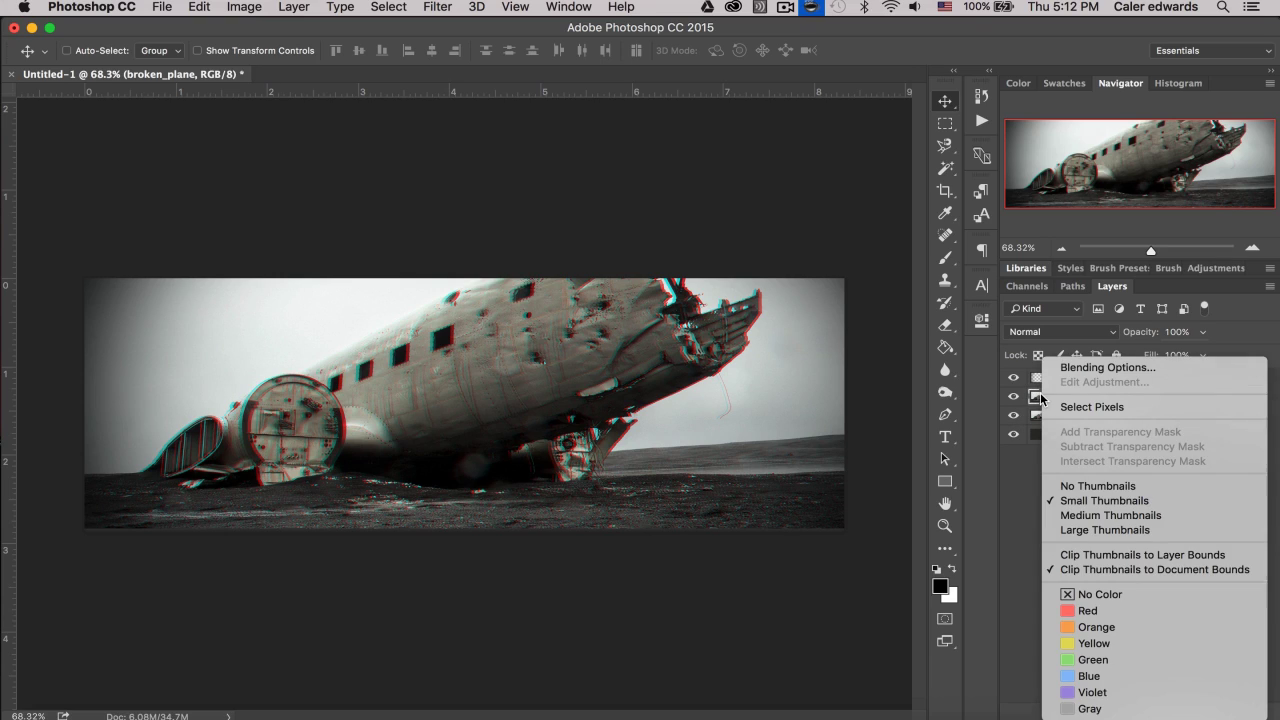
pyautogui.click(1082, 610)
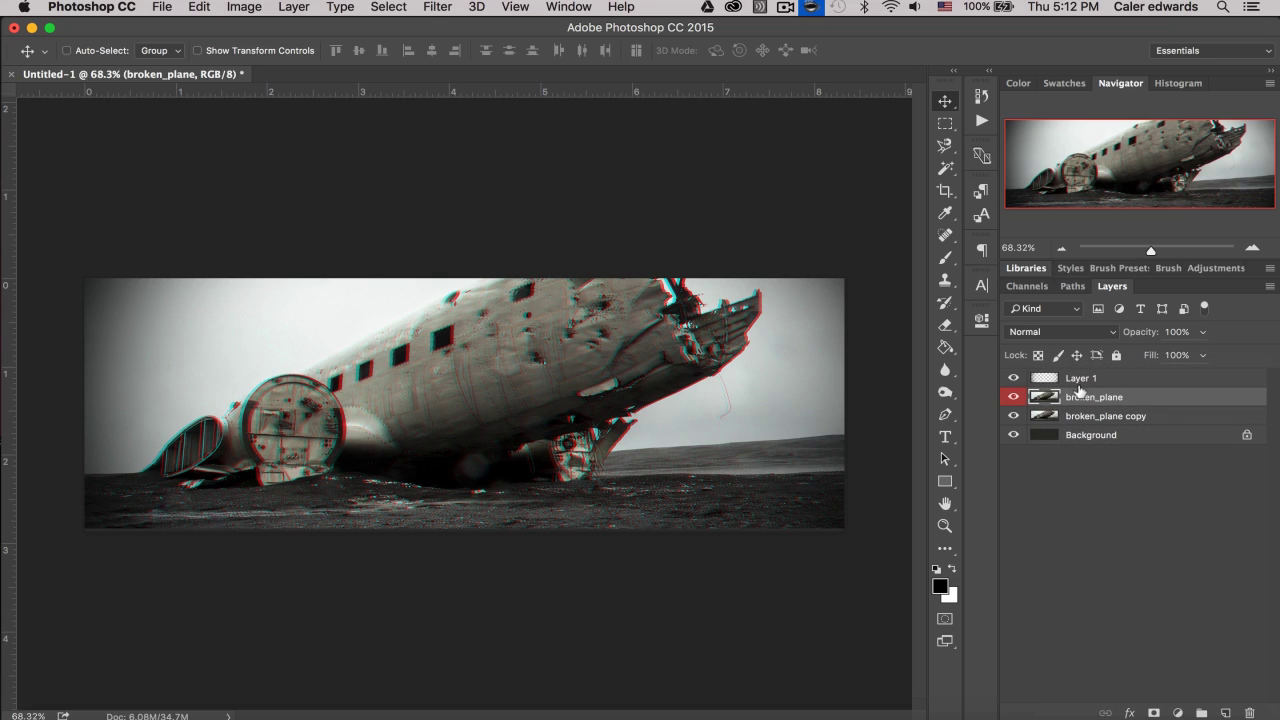
pyautogui.click(1012, 416)
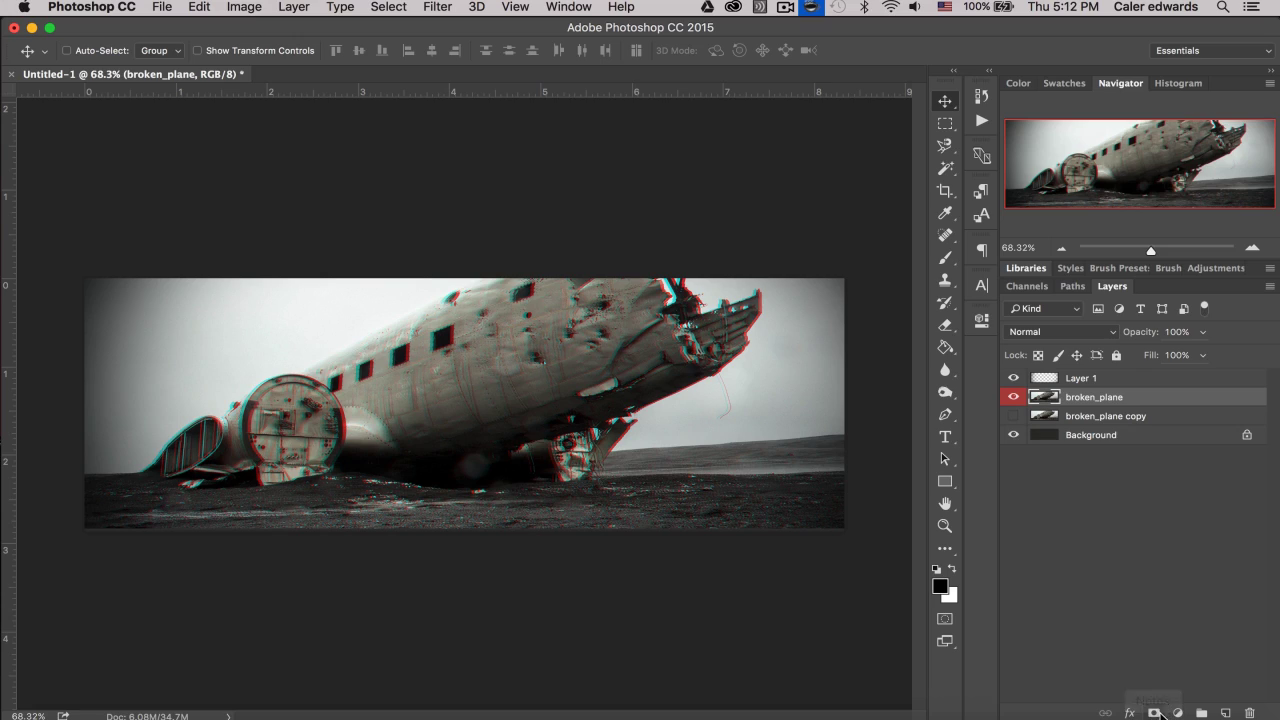
# - Add a layer mask to the original broken_plane layer and mask out the middle of the plane with a soft black 800 px brush
pyautogui.click(1154, 713)
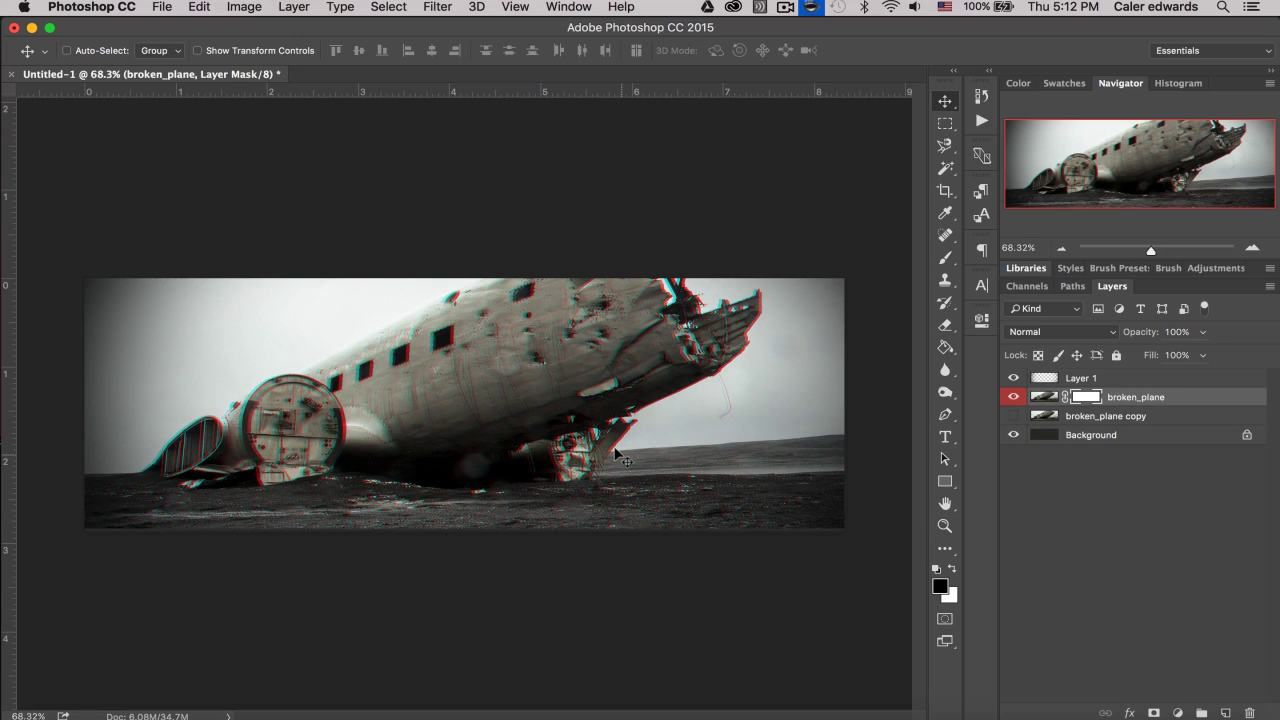
pyautogui.press('b')
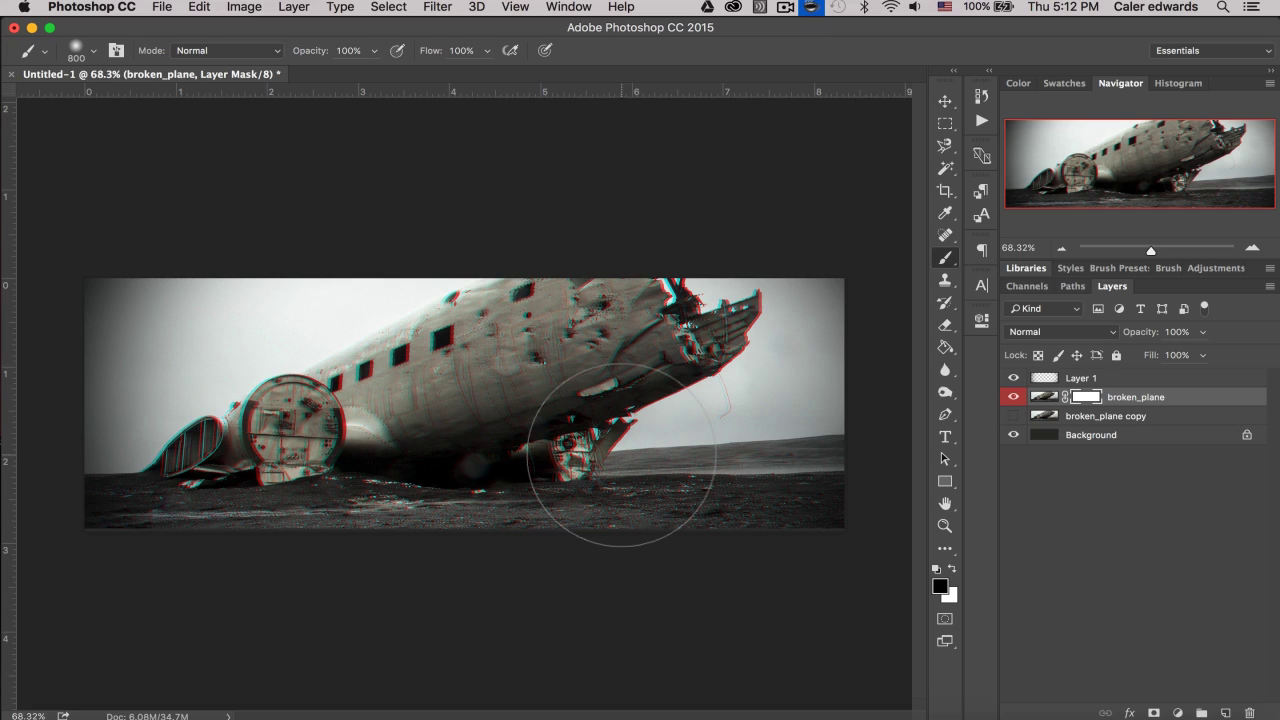
pyautogui.rightClick(502, 388)
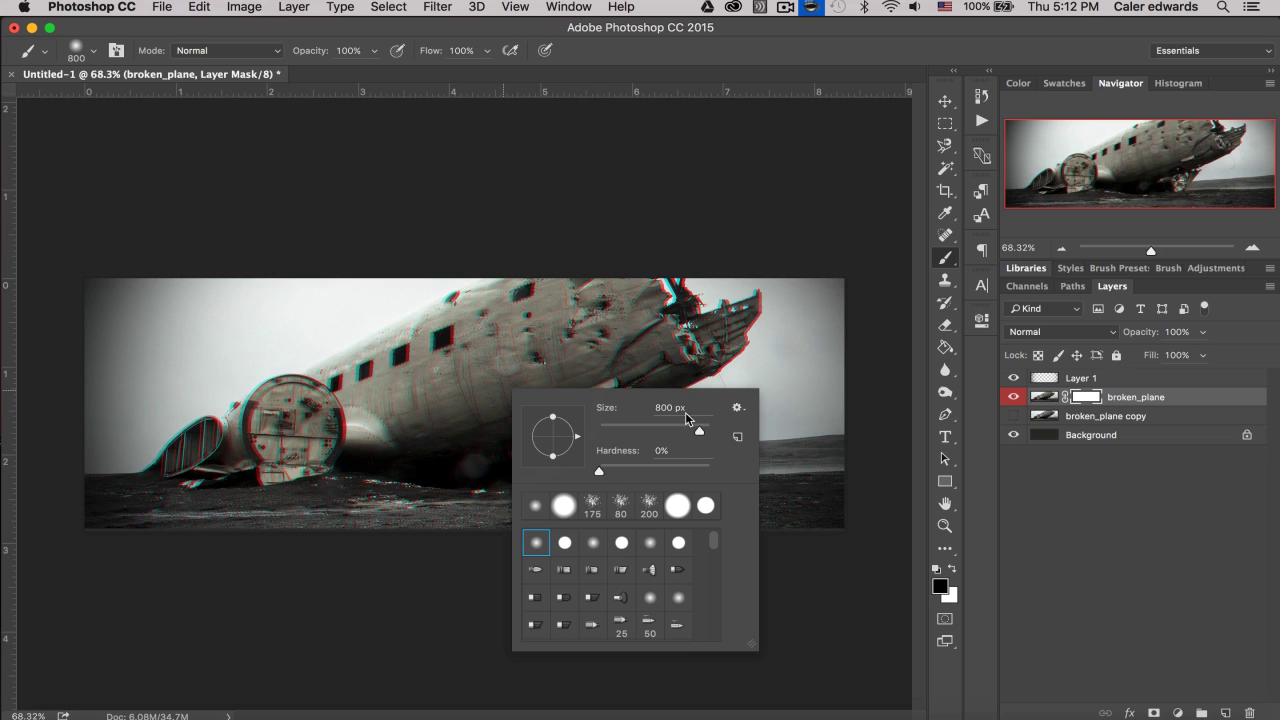
pyautogui.click(480, 243)
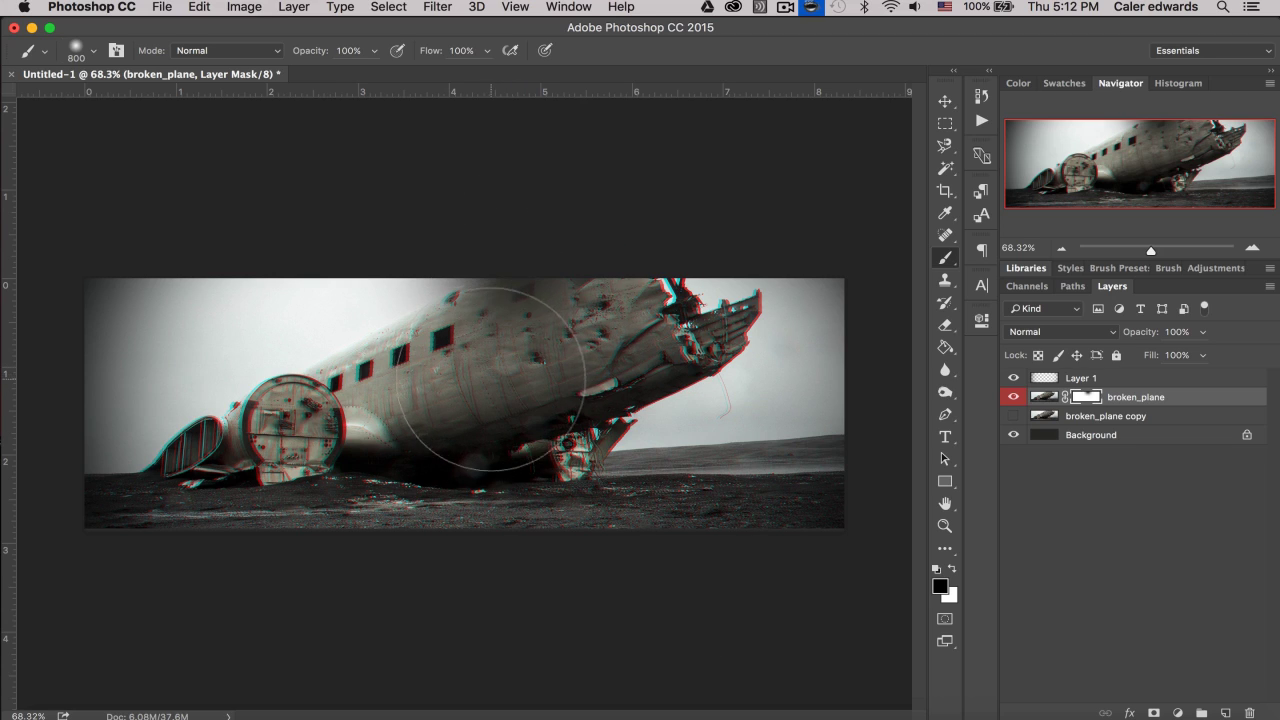
pyautogui.moveTo(486, 400)
pyautogui.mouseDown()
pyautogui.moveTo(508, 369)
pyautogui.moveTo(451, 376)
pyautogui.moveTo(469, 454)
pyautogui.moveTo(534, 394)
pyautogui.moveTo(474, 345)
pyautogui.moveTo(430, 402)
pyautogui.moveTo(490, 472)
pyautogui.moveTo(555, 382)
pyautogui.moveTo(455, 345)
pyautogui.moveTo(434, 466)
pyautogui.moveTo(549, 432)
pyautogui.moveTo(496, 310)
pyautogui.moveTo(420, 430)
pyautogui.moveTo(551, 411)
pyautogui.moveTo(507, 341)
pyautogui.moveTo(414, 478)
pyautogui.moveTo(541, 492)
pyautogui.moveTo(541, 351)
pyautogui.moveTo(463, 340)
pyautogui.mouseUp()
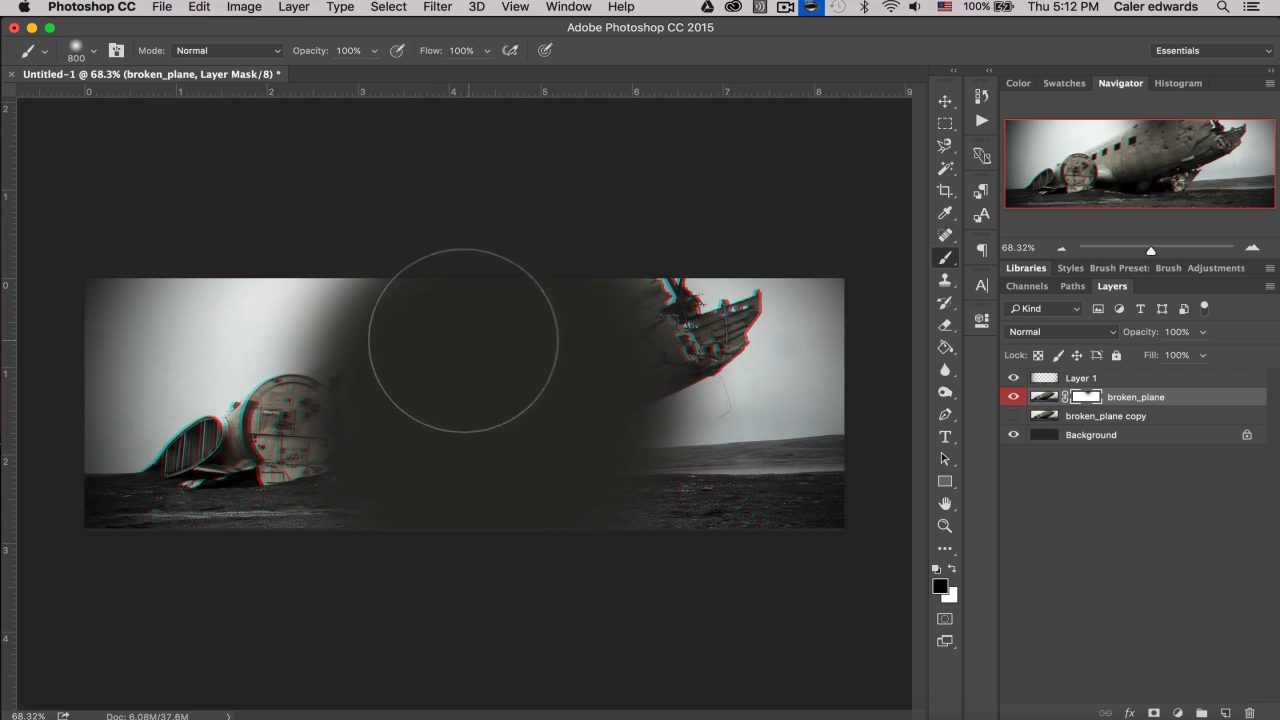
# - Toggle the visibility of the broken_plane copy layer to compare it with the masked original, leaving the copy shown
pyautogui.press('v')
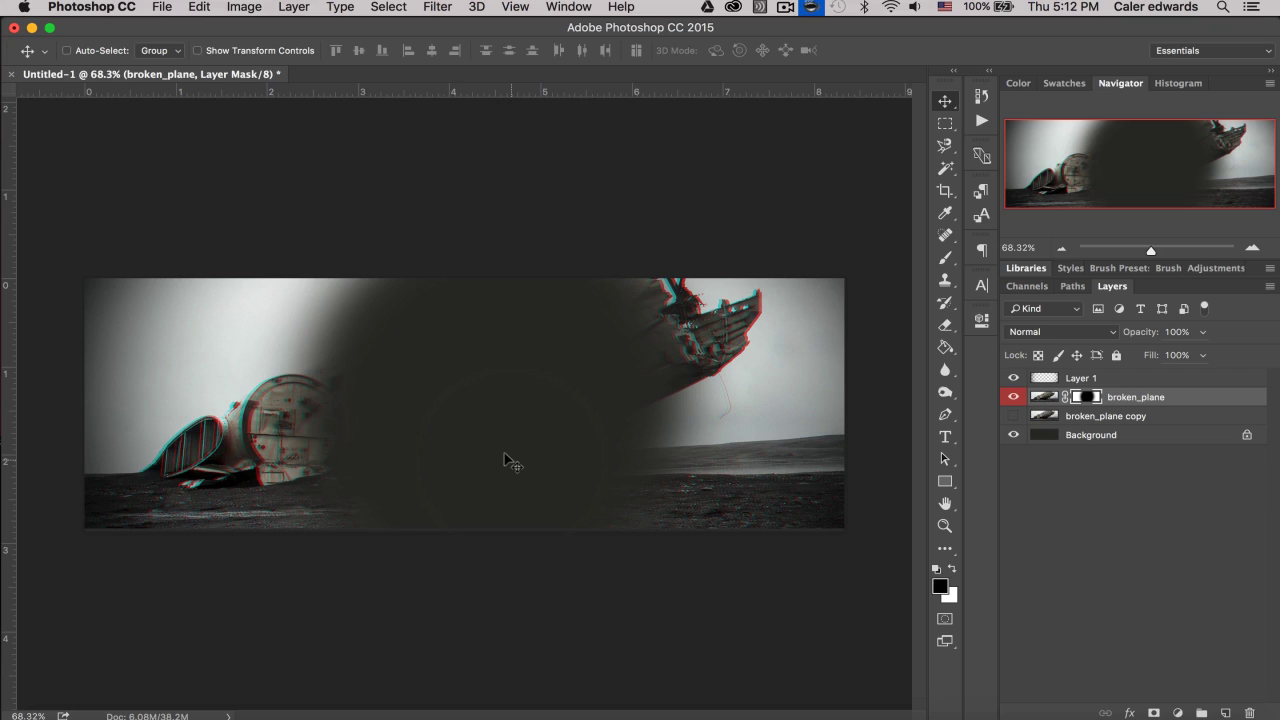
pyautogui.click(1012, 415)
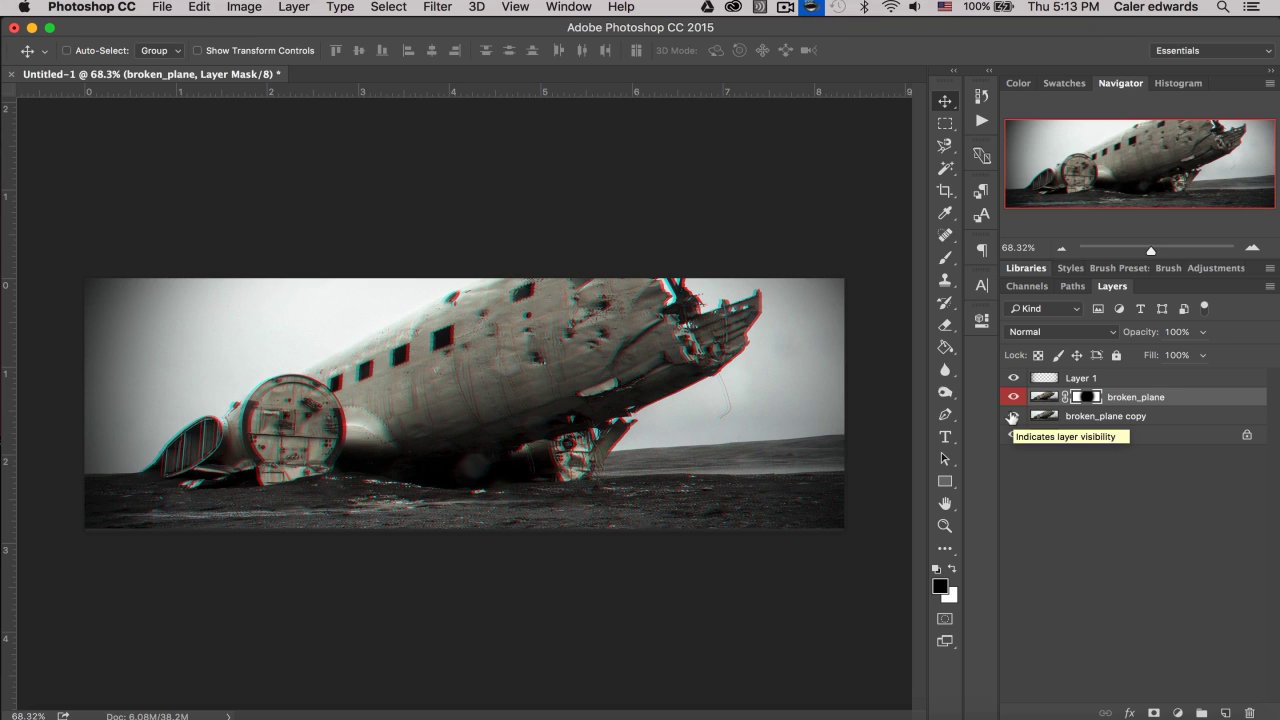
pyautogui.click(1012, 415)
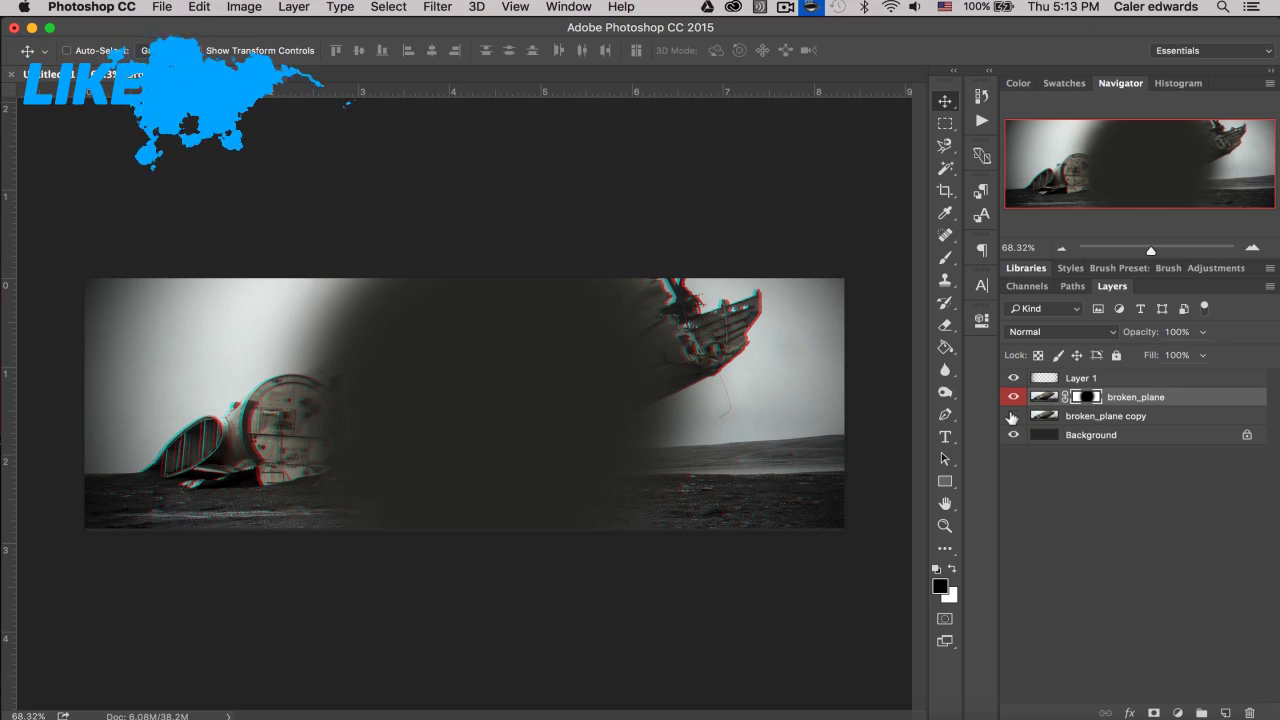
pyautogui.click(1012, 415)
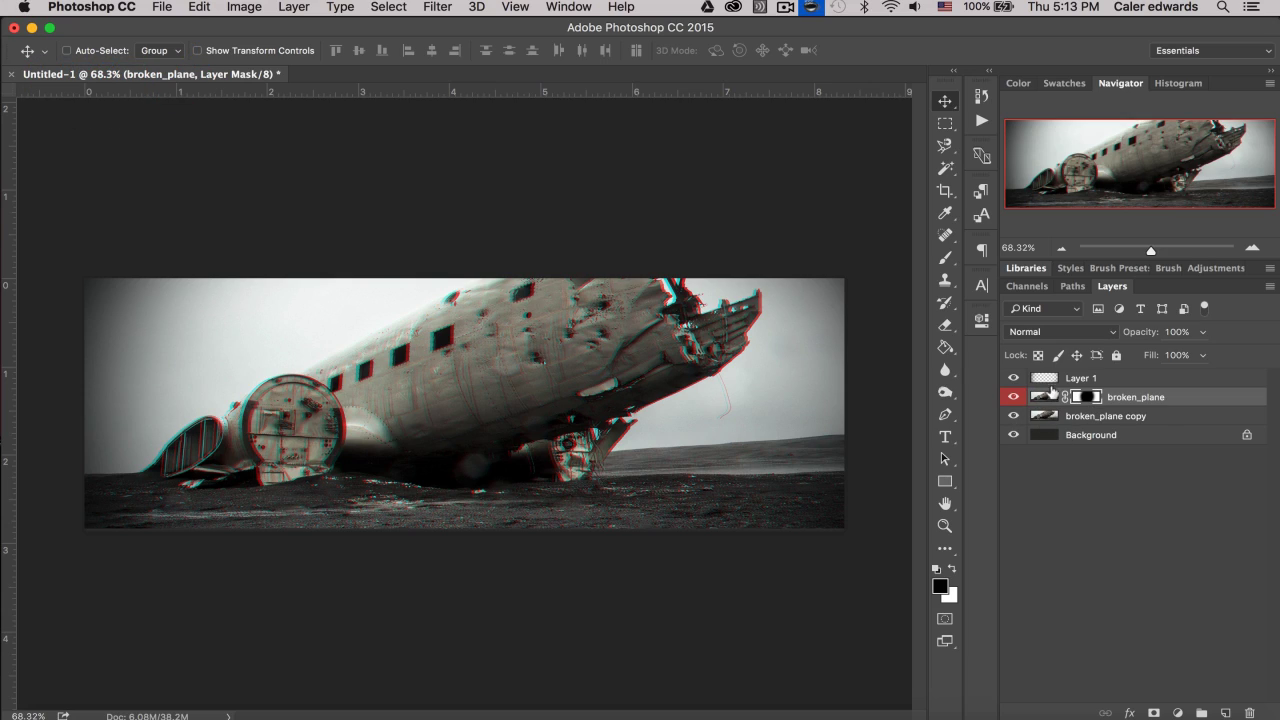
# - Apply a Gaussian Blur with a 4-pixel radius to the image of the red-labelled broken_plane layer, not its mask
pyautogui.click(1040, 397)
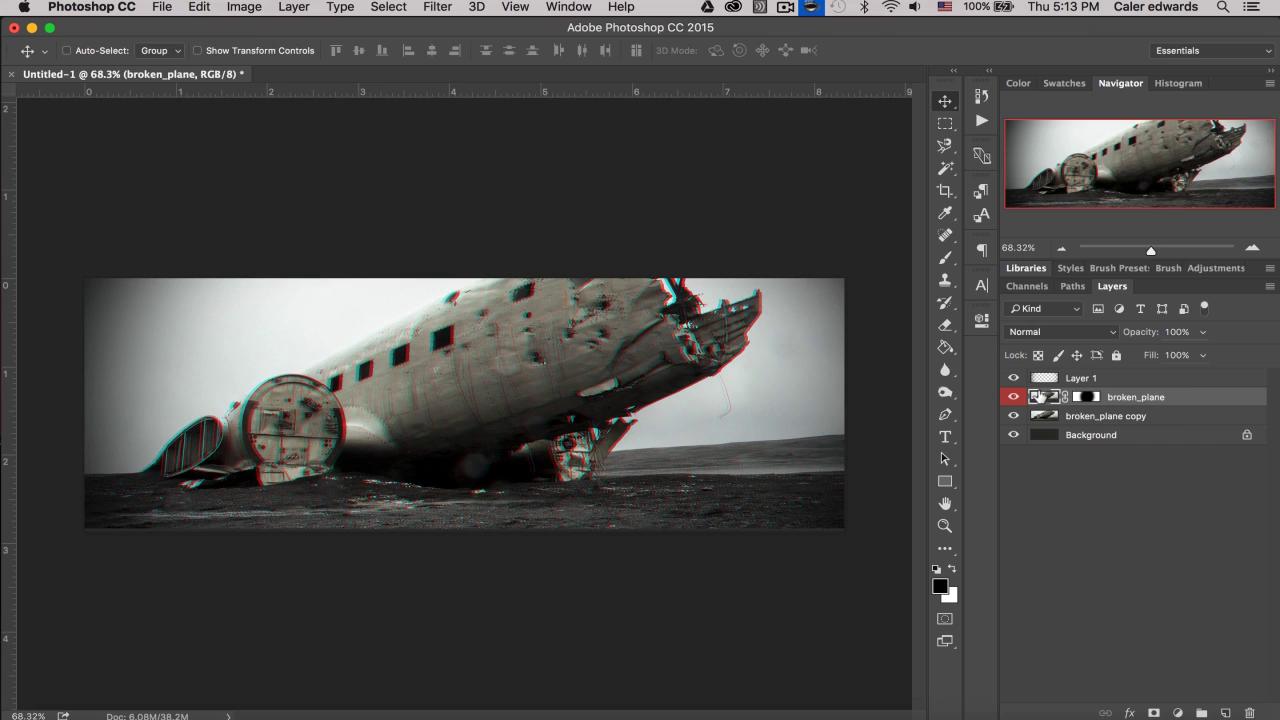
pyautogui.click(460, 7)
pyautogui.moveTo(468, 213)
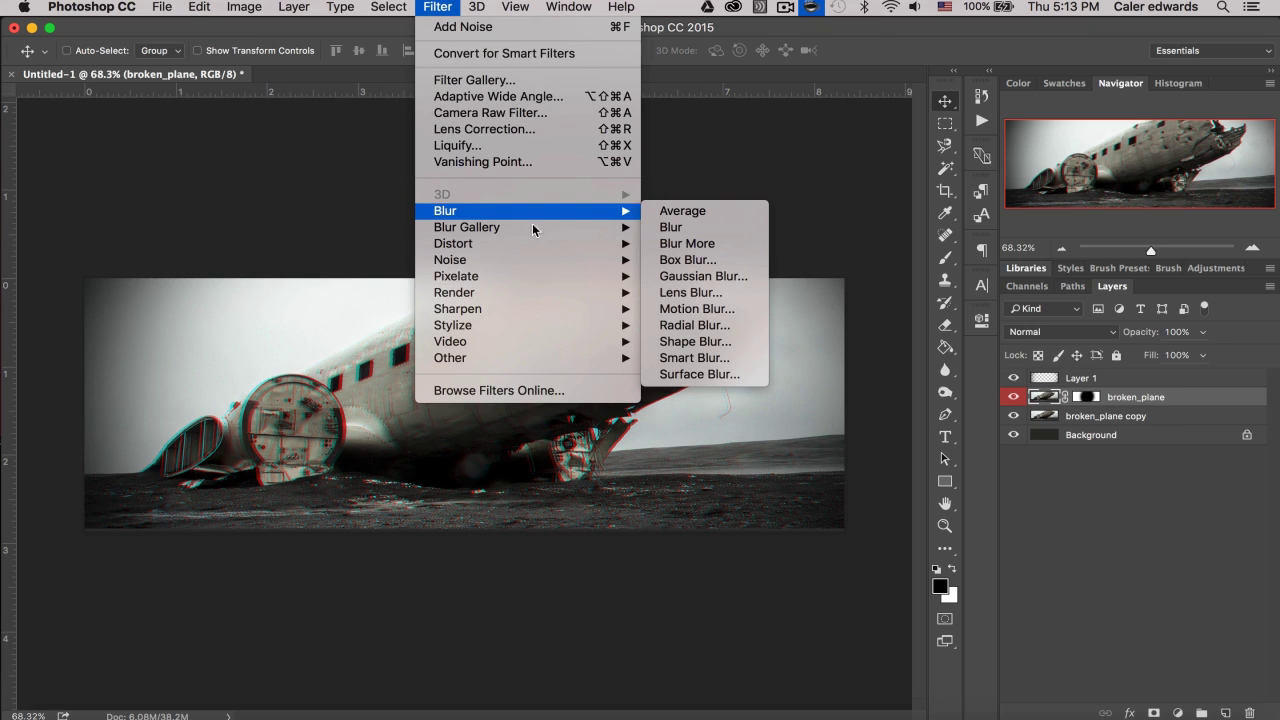
pyautogui.click(678, 277)
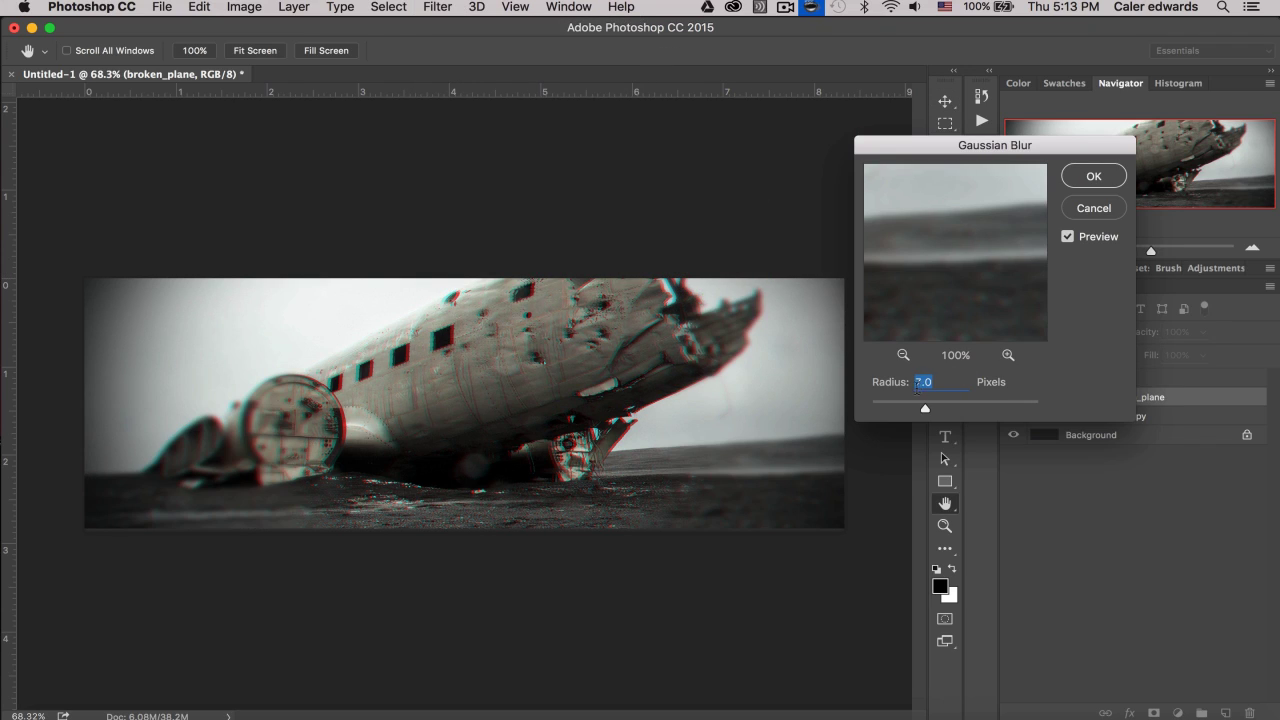
pyautogui.click(906, 405)
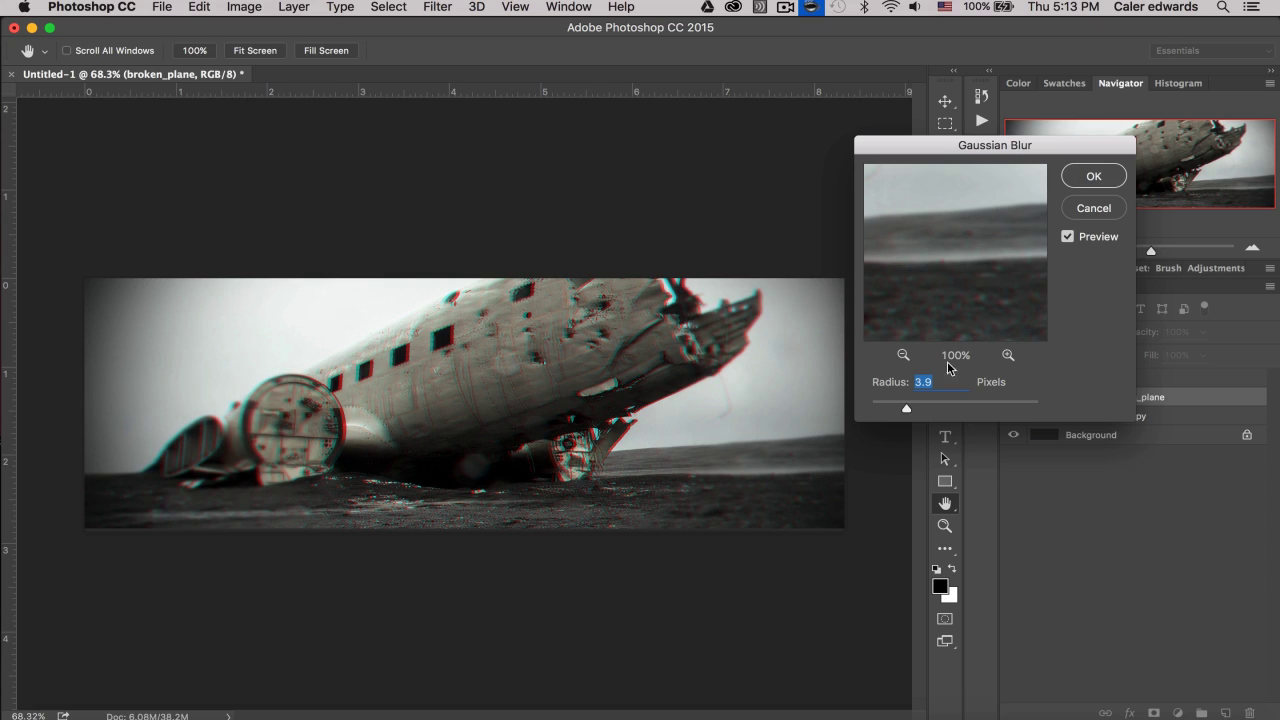
pyautogui.write('4')
pyautogui.click(1080, 182)
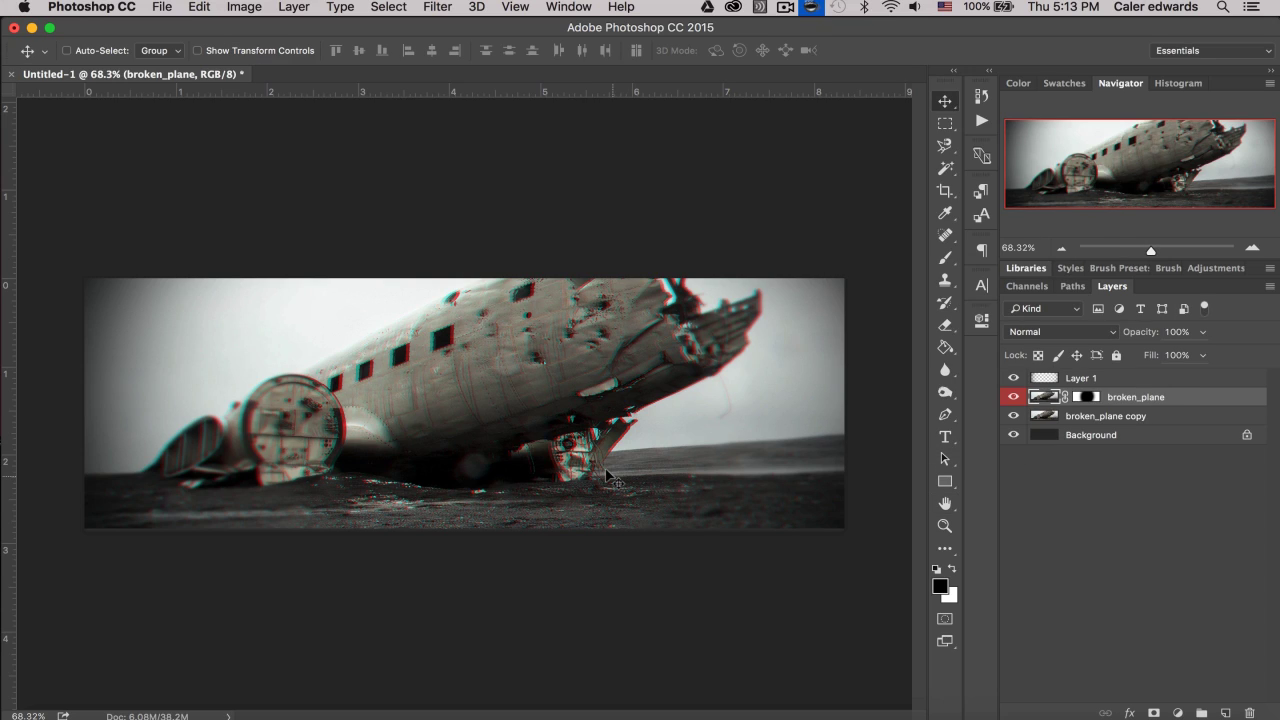
# - Refine the broken_plane layer mask with the soft 800 px brush, painting white around the middle and black over the plane's centre
pyautogui.click(1081, 397)
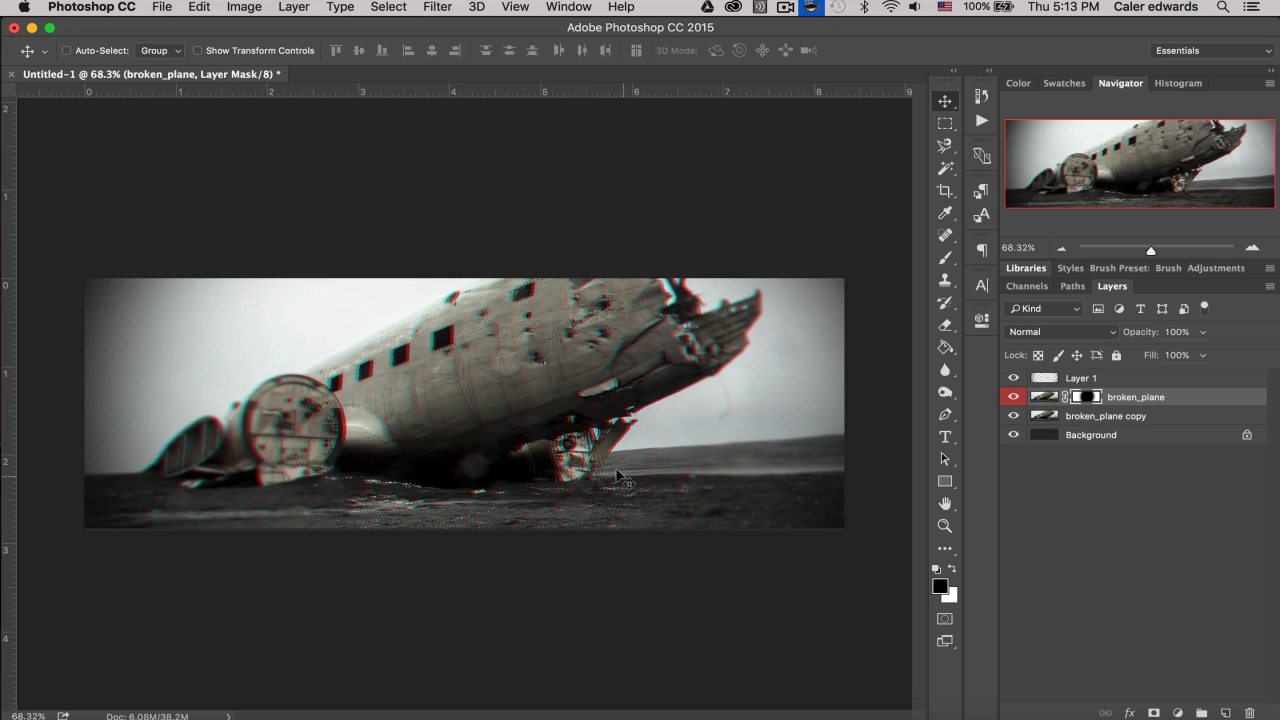
pyautogui.press('x')
pyautogui.press('b')
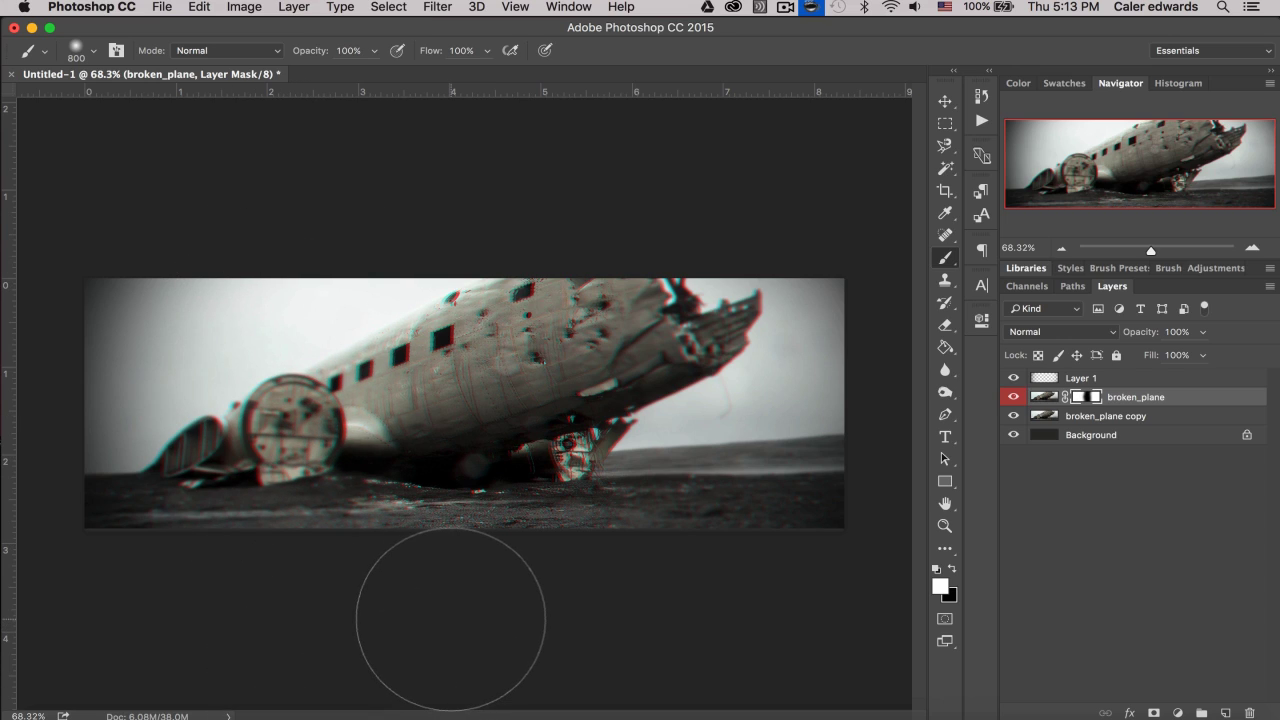
pyautogui.press('e')
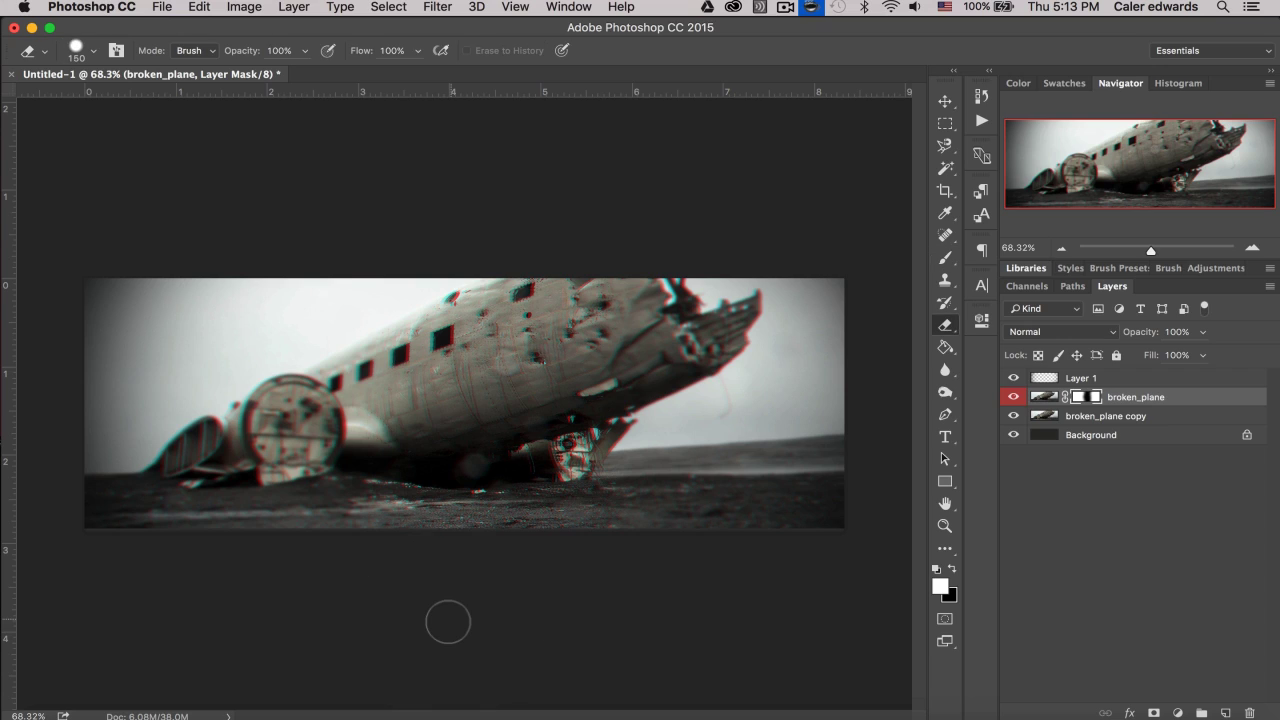
pyautogui.press('b')
pyautogui.press('x')
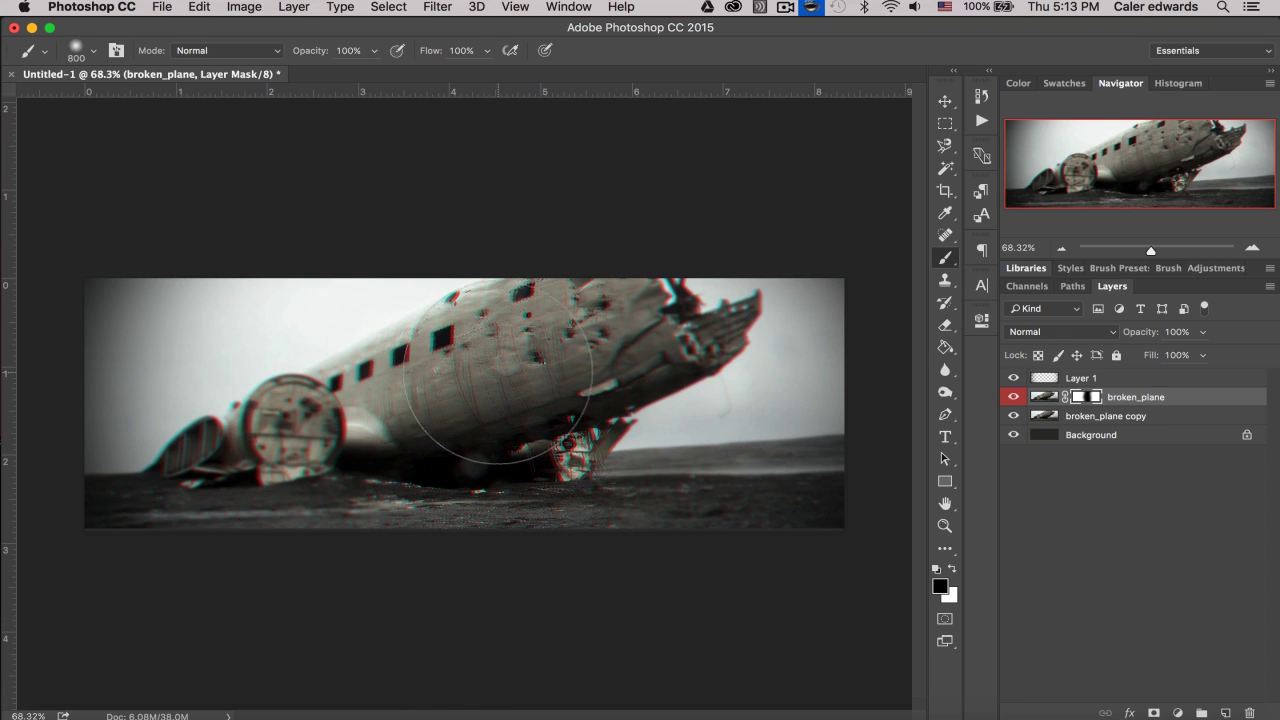
pyautogui.moveTo(445, 344)
pyautogui.mouseDown()
pyautogui.moveTo(447, 410)
pyautogui.moveTo(456, 354)
pyautogui.moveTo(428, 407)
pyautogui.moveTo(530, 396)
pyautogui.moveTo(527, 418)
pyautogui.moveTo(531, 402)
pyautogui.moveTo(555, 406)
pyautogui.moveTo(443, 497)
pyautogui.mouseUp()
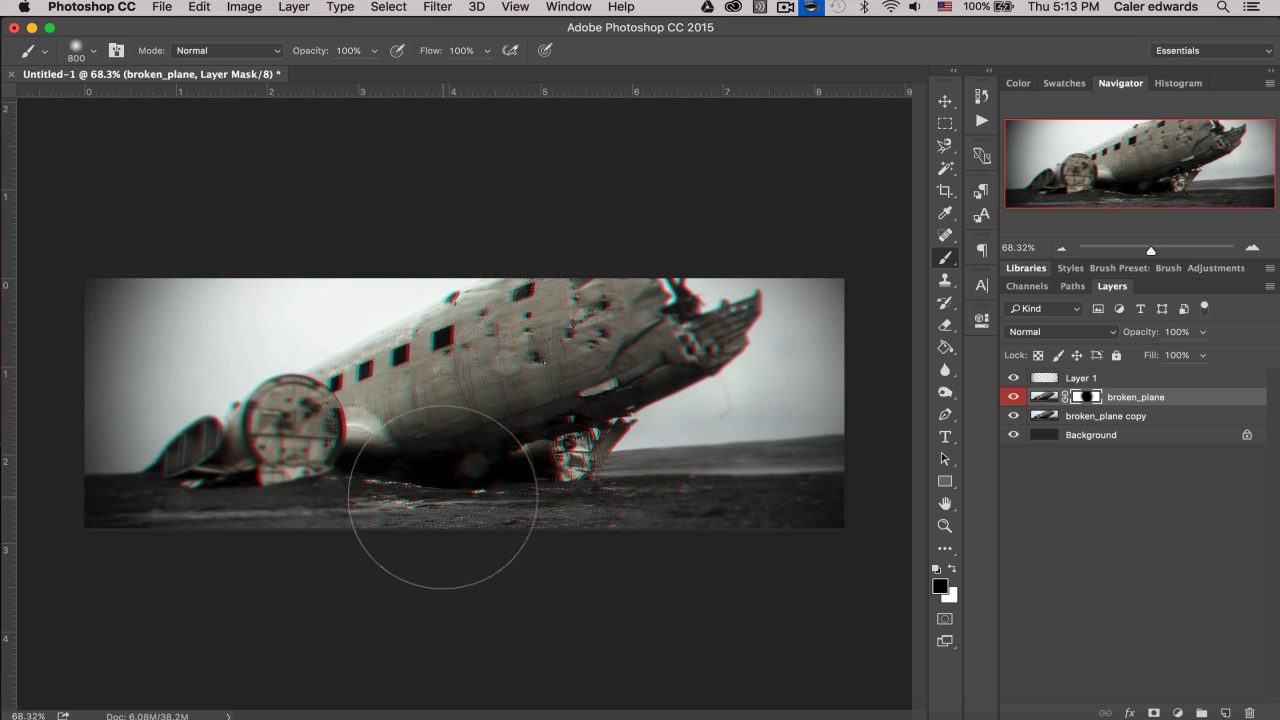
# - Examine up close how the blurred ends of the plane blend into its sharp middle
pyautogui.scroll(5, 440, 490)
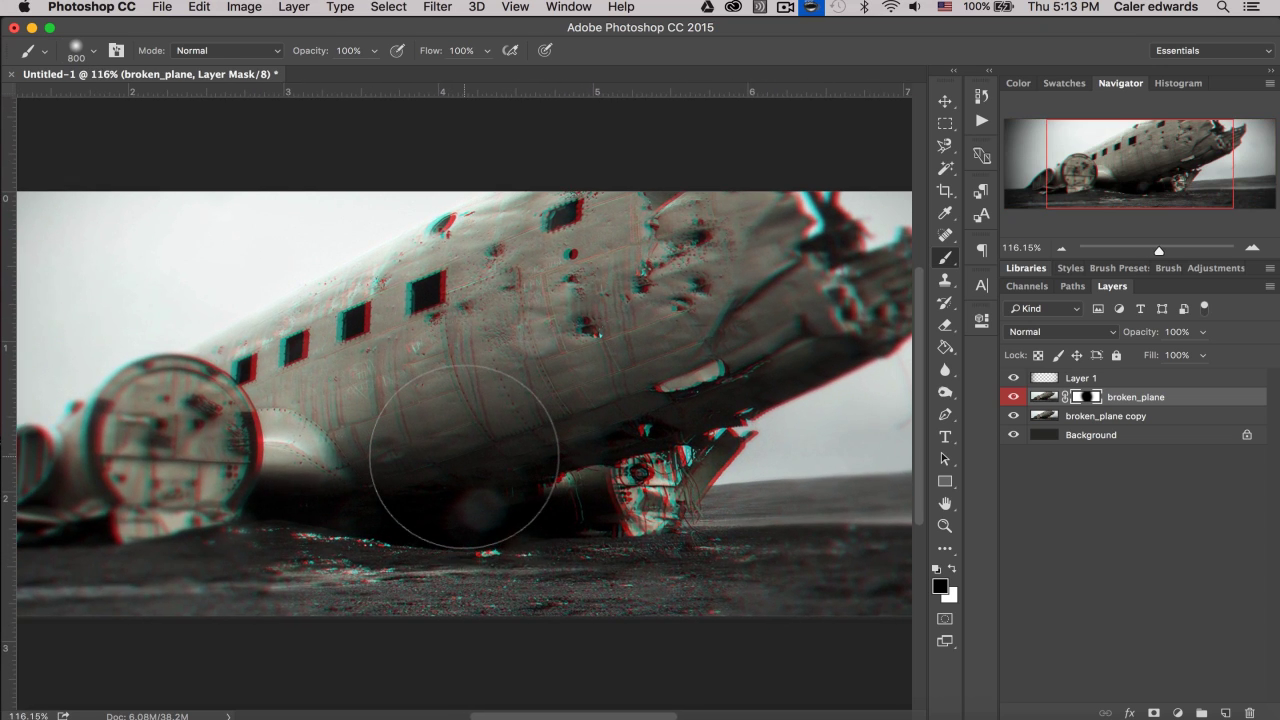
pyautogui.scroll(2, 455, 465)
pyautogui.scroll(2, 250, 530)
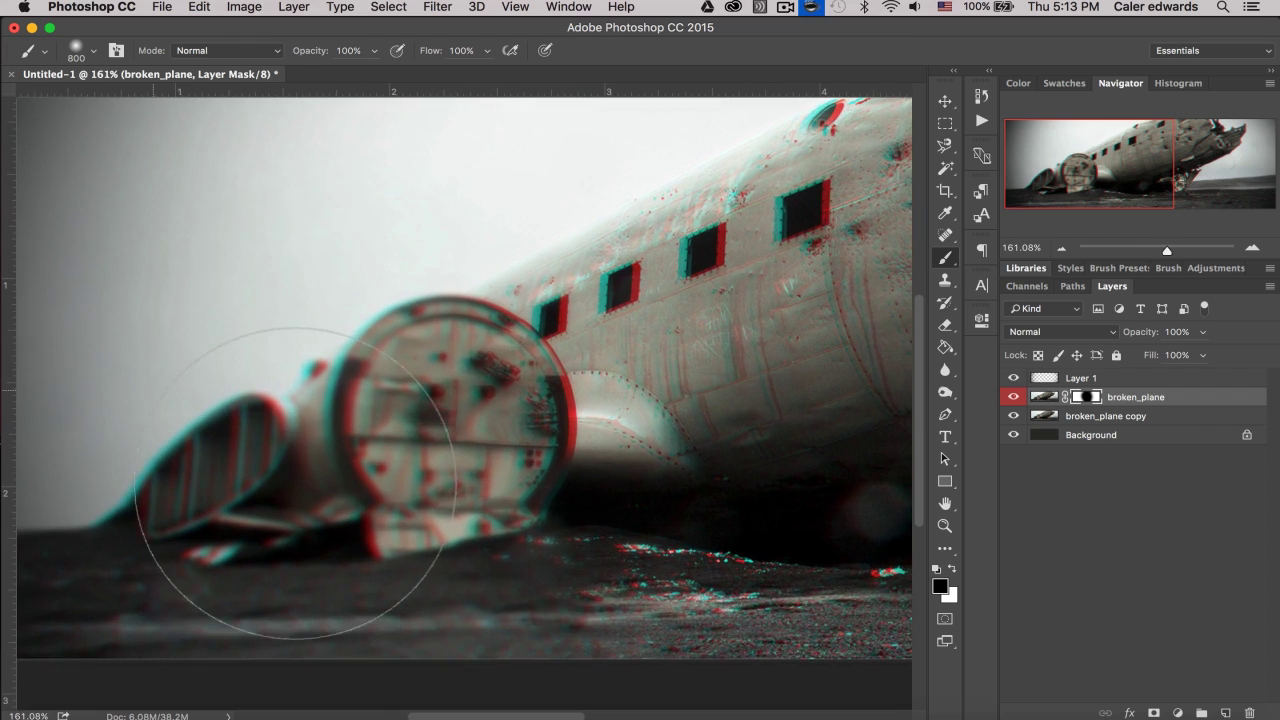
pyautogui.hscroll(6, 232, 483)
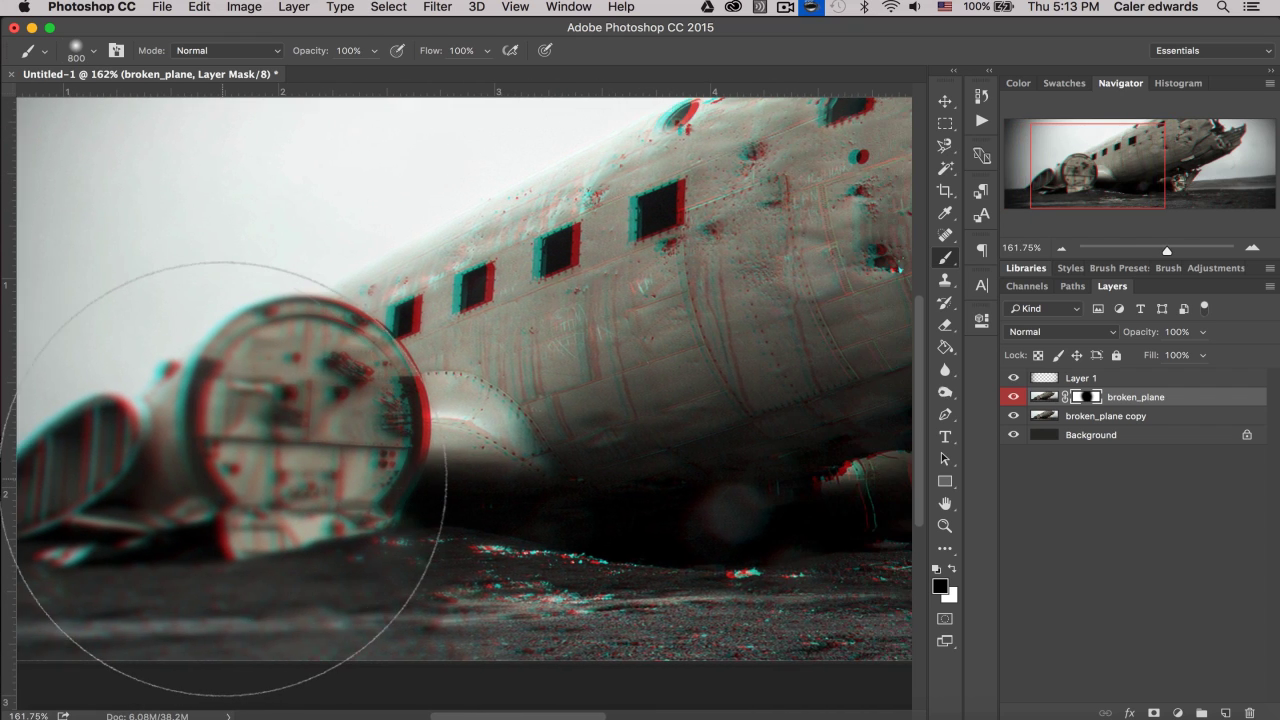
pyautogui.hscroll(4, 228, 478)
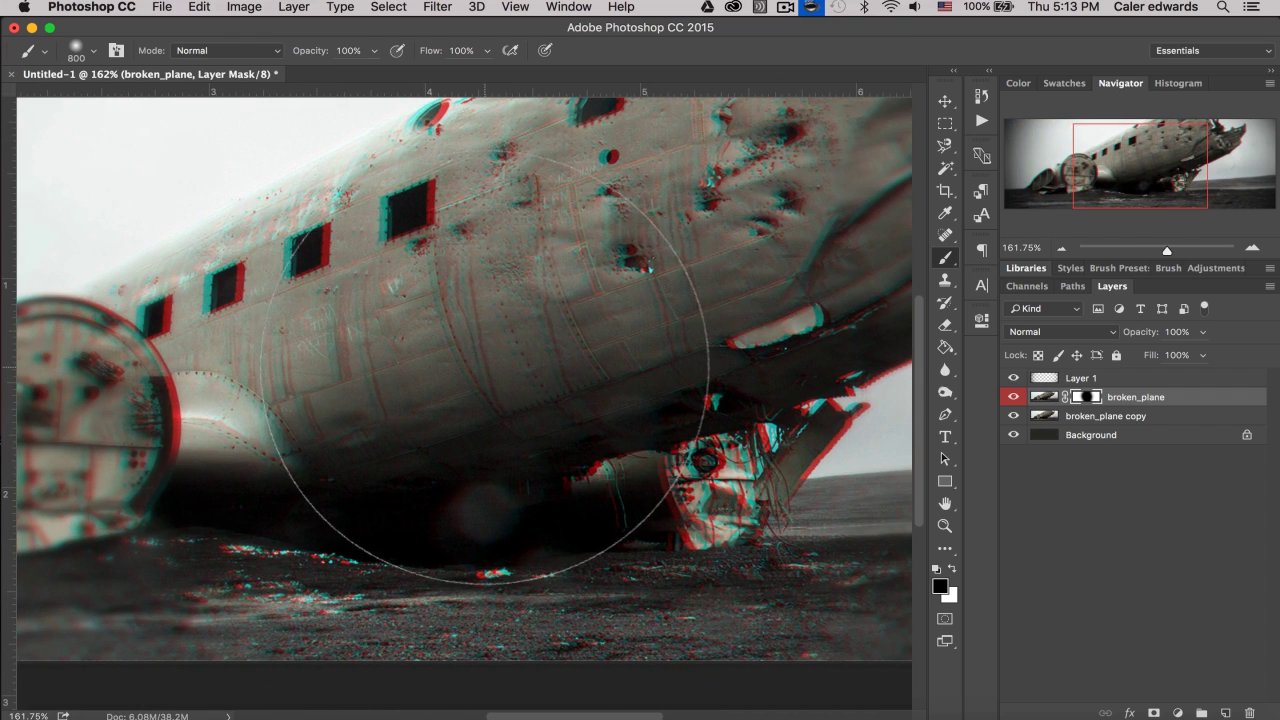
pyautogui.scroll(-5, 486, 368)
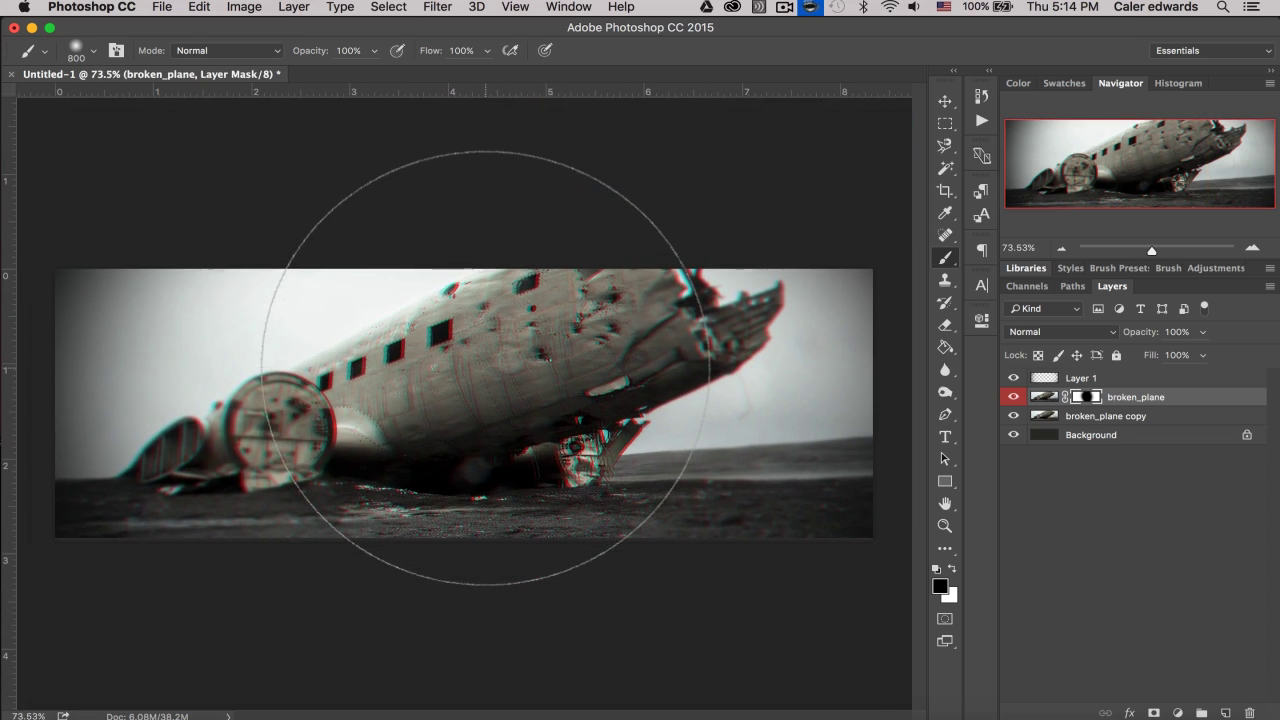
pyautogui.press('v')
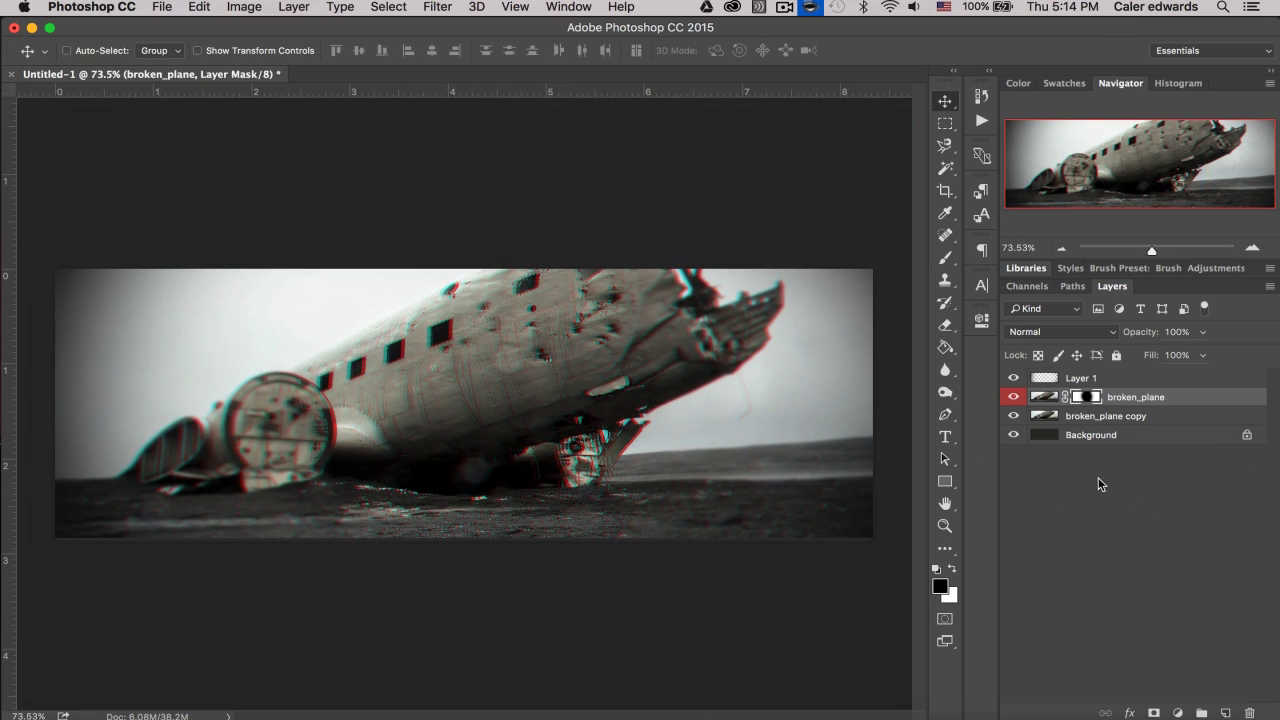
# - Add the text CREATE over the middle of the plane, above the broken_plane layer, in Uni Sans Heavy CAPS at 46 pt
pyautogui.click(1040, 396)
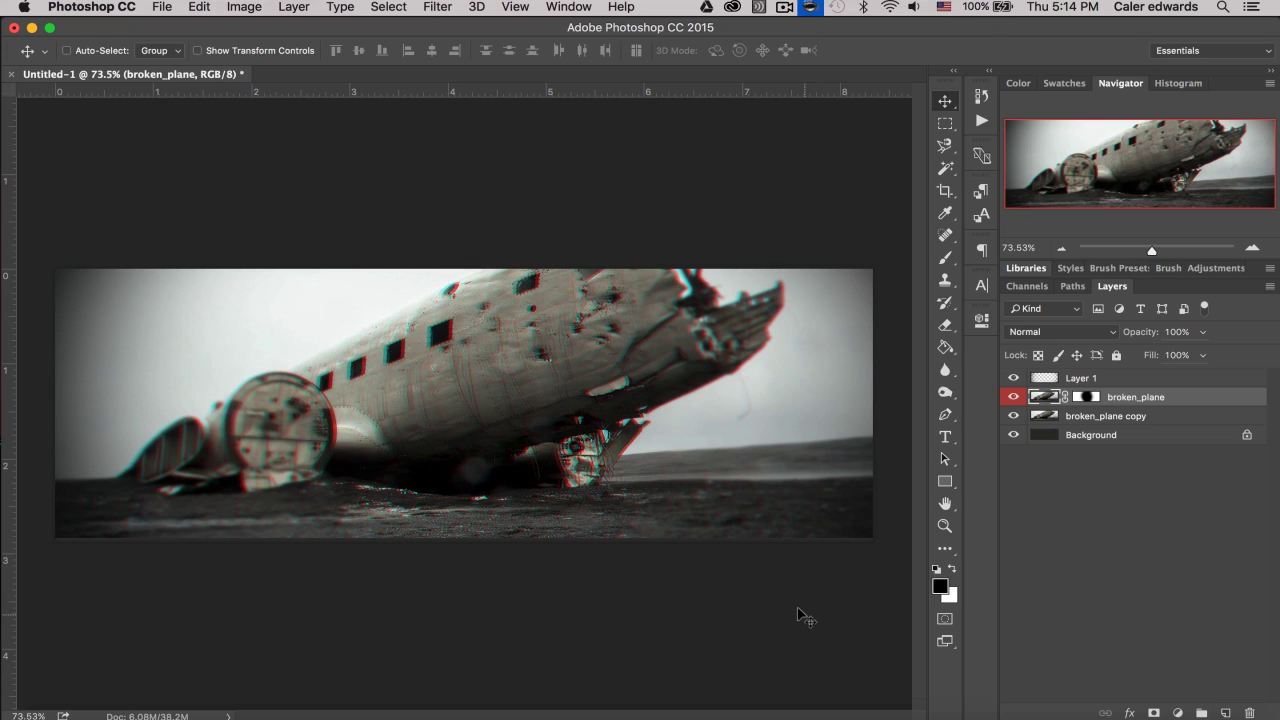
pyautogui.press('t')
pyautogui.click(461, 398)
pyautogui.write('CREATE')
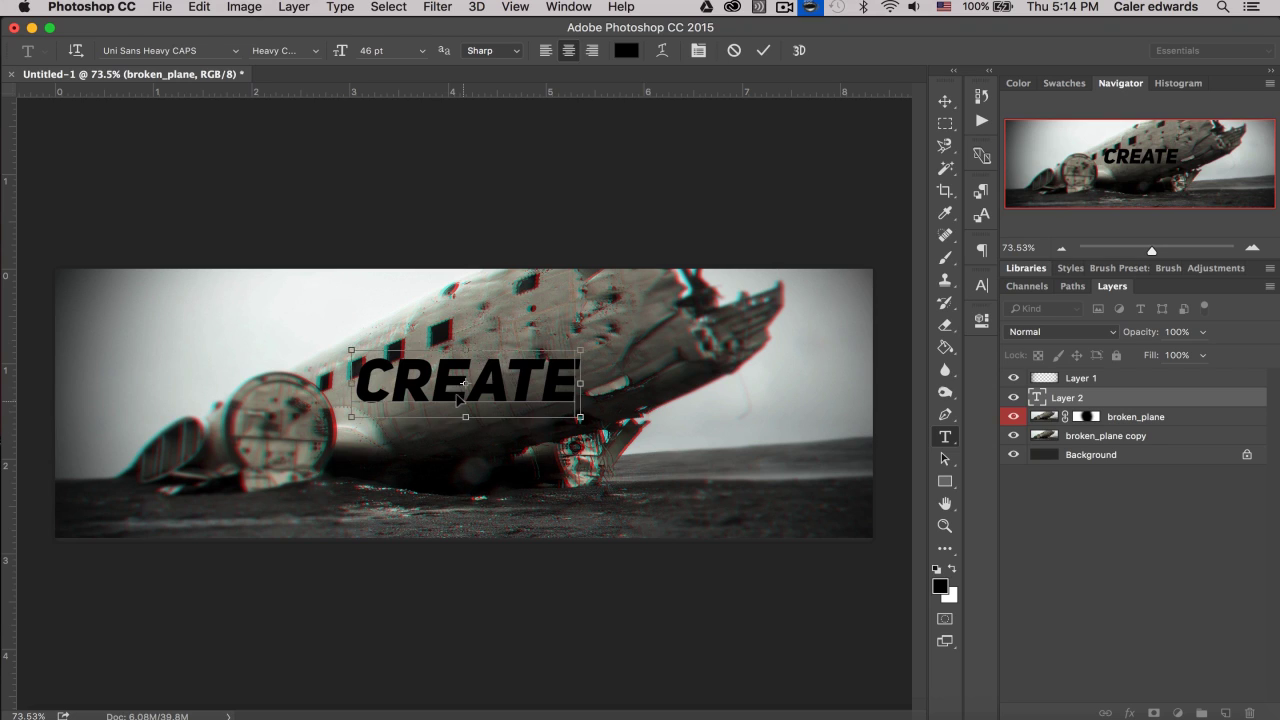
# - Change the whole CREATE text to white (ffffff) and commit the text edit
pyautogui.hotkey('ctrl', 'a')
pyautogui.click(626, 50)
pyautogui.moveTo(725, 412); pyautogui.dragTo(614, 234)
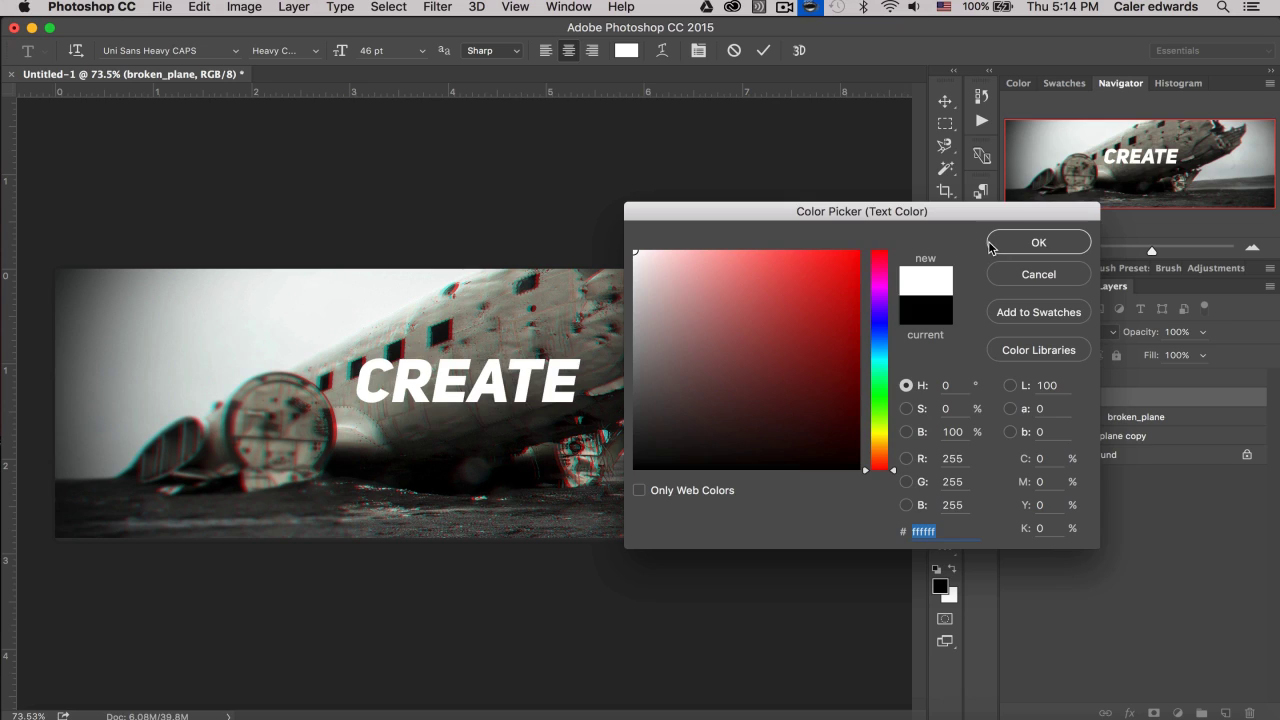
pyautogui.click(1038, 242)
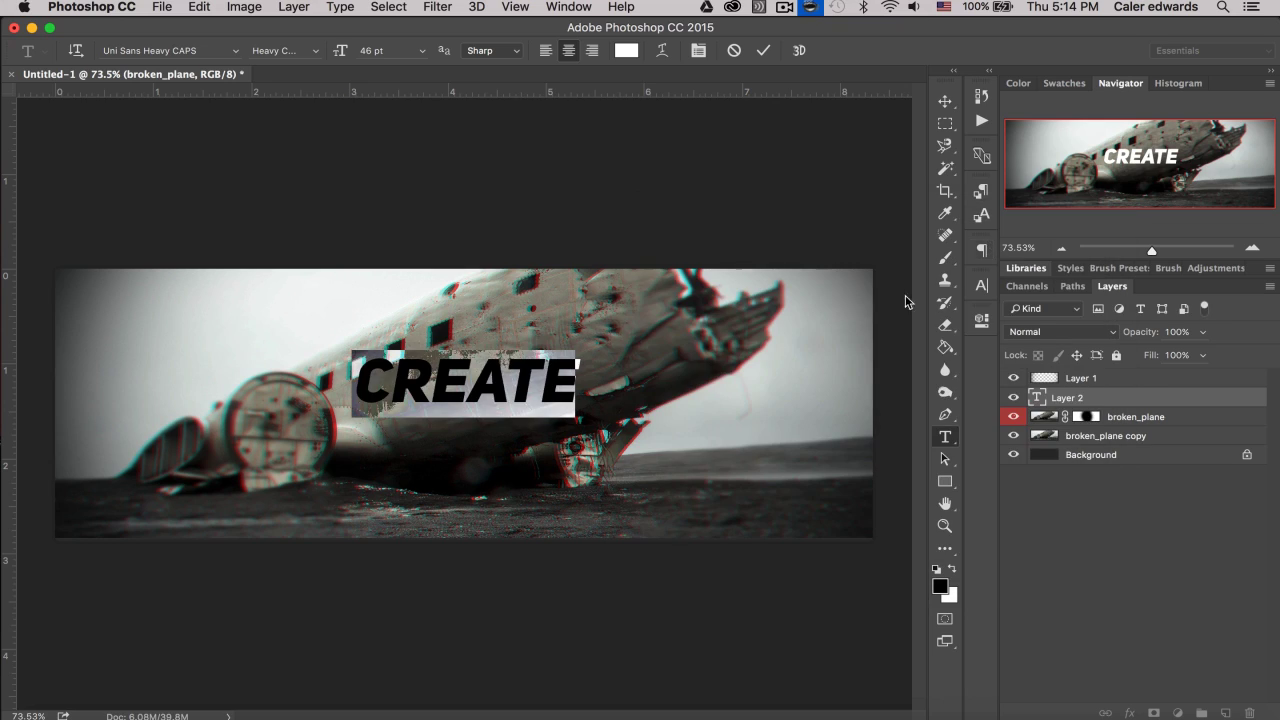
pyautogui.click(762, 52)
pyautogui.press('v')
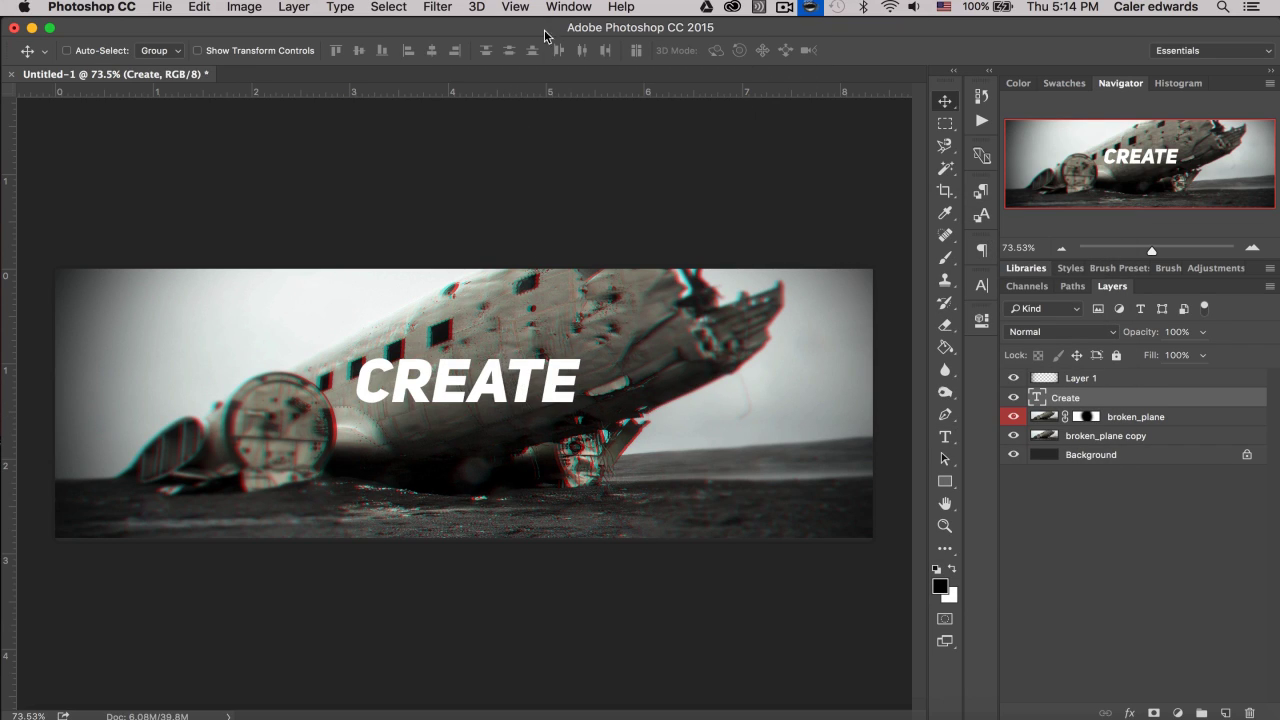
# - Turn off snapping and move the CREATE text slightly down towards the vertical centre of the banner
pyautogui.click(516, 7)
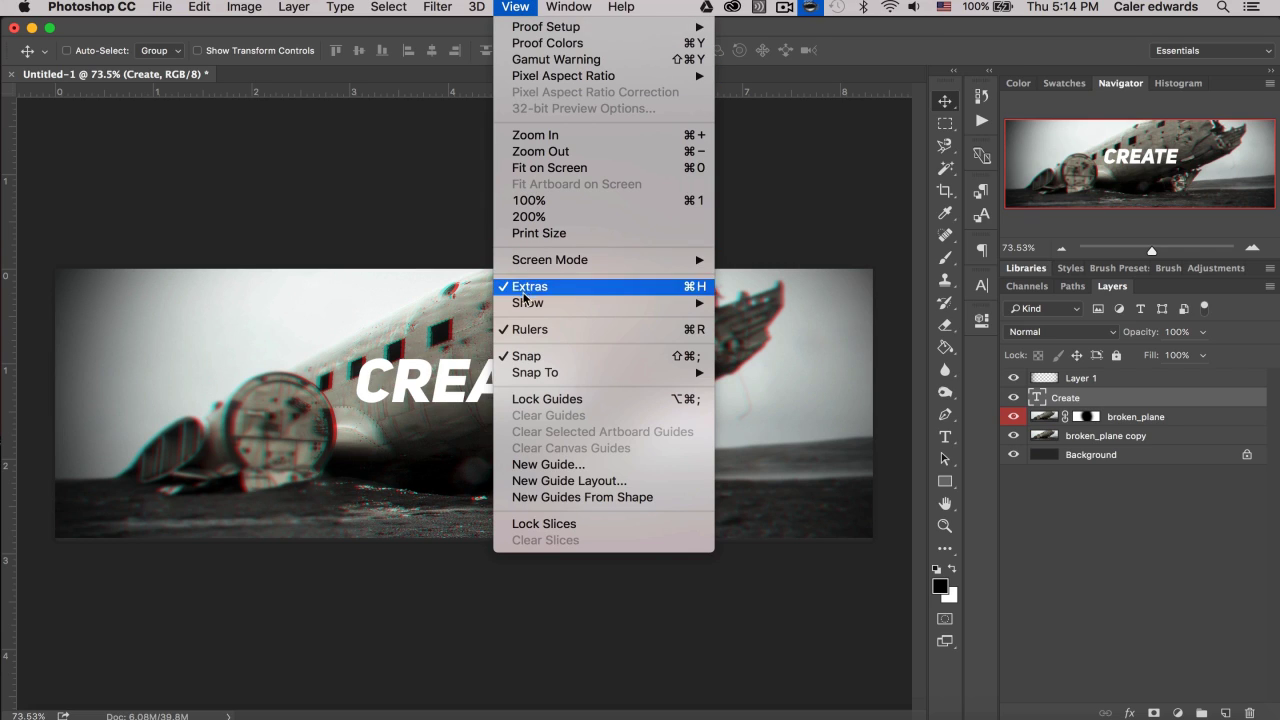
pyautogui.click(510, 356)
pyautogui.moveTo(448, 376)
pyautogui.mouseDown()
pyautogui.moveTo(450, 410)
pyautogui.moveTo(465, 398)
pyautogui.moveTo(452, 398)
pyautogui.moveTo(484, 398)
pyautogui.moveTo(445, 399)
pyautogui.mouseUp()
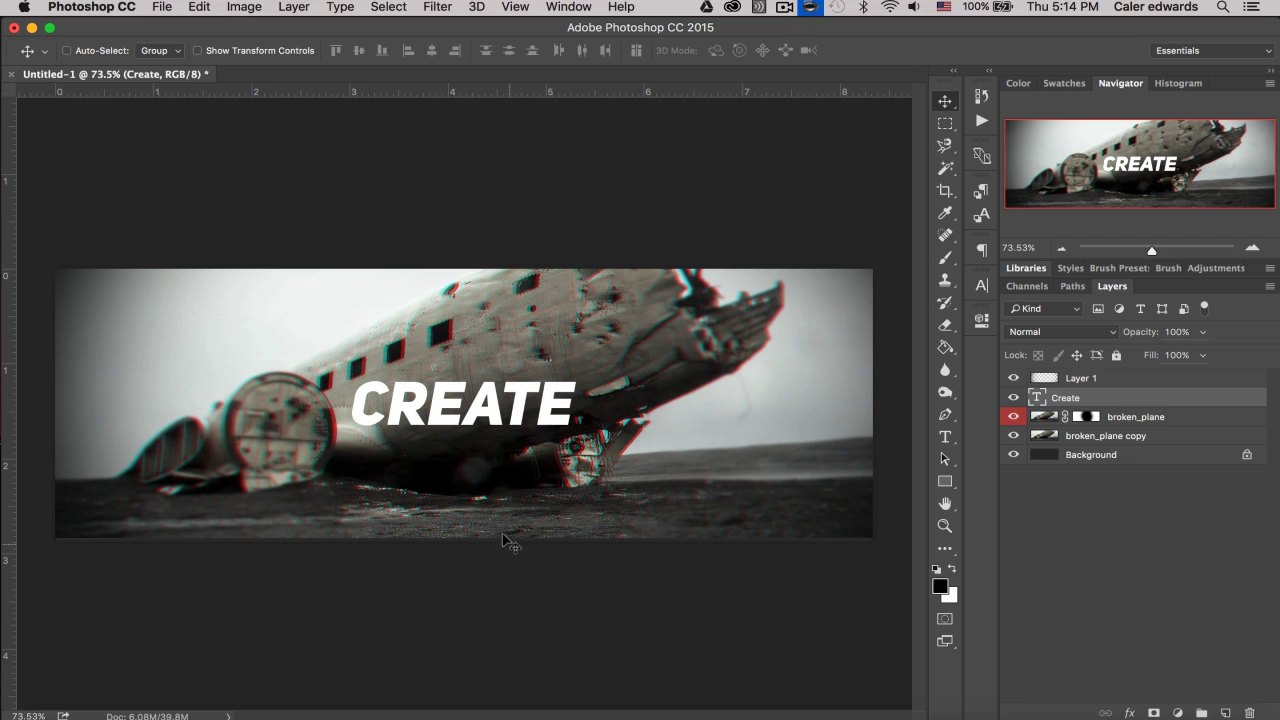
# - Draw two thin white rectangles on the letter C: about 53 × 11 px beside its top and 46 × 8 px across its opening
pyautogui.scroll(3, 449, 482)
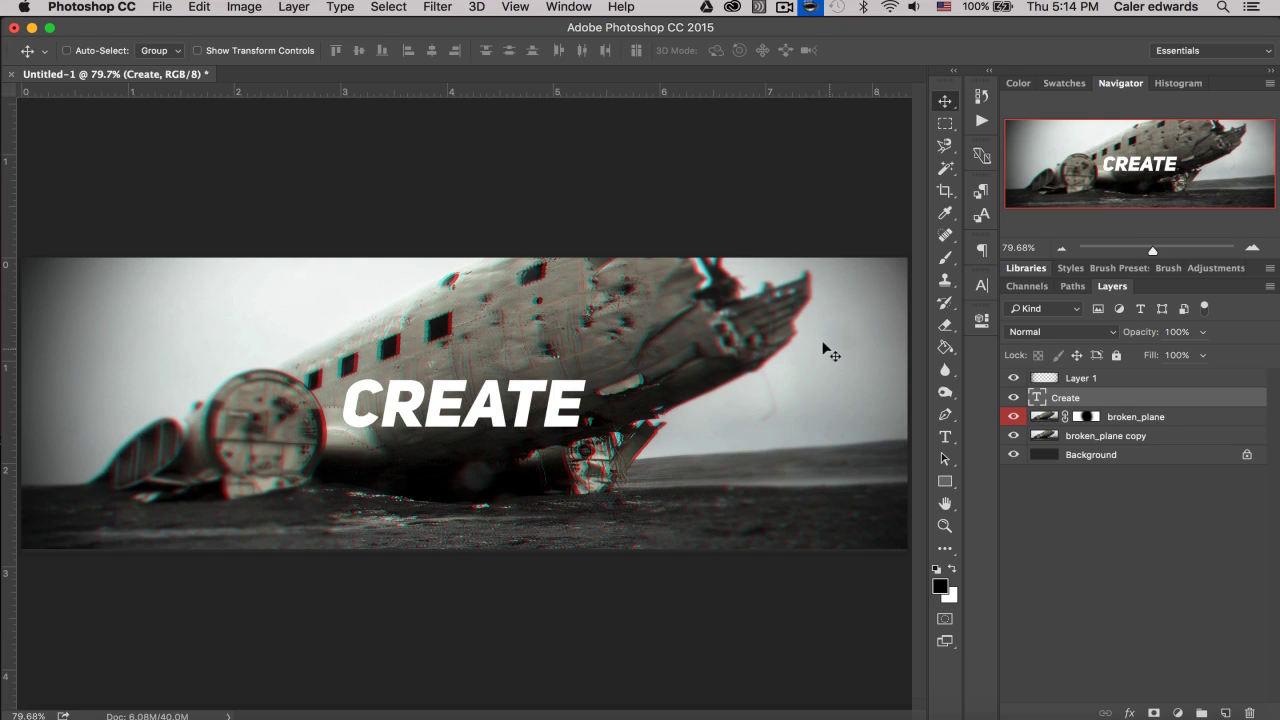
pyautogui.click(944, 481)
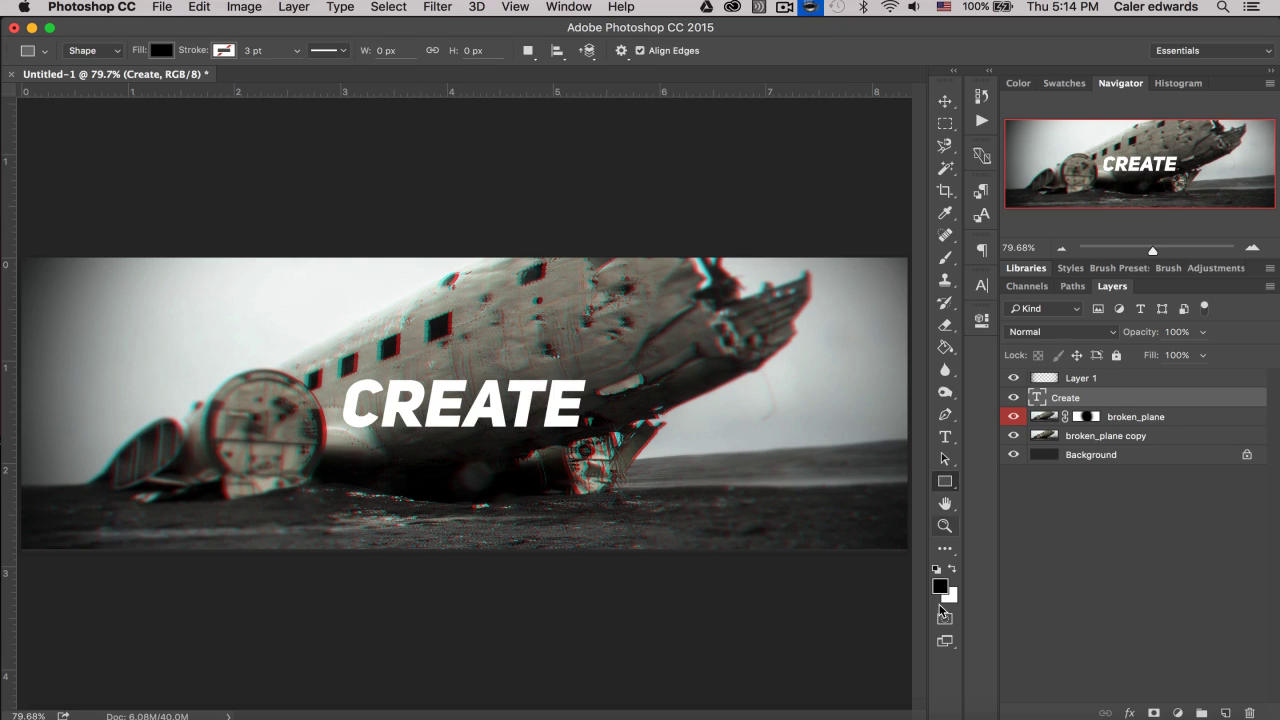
pyautogui.press('x')
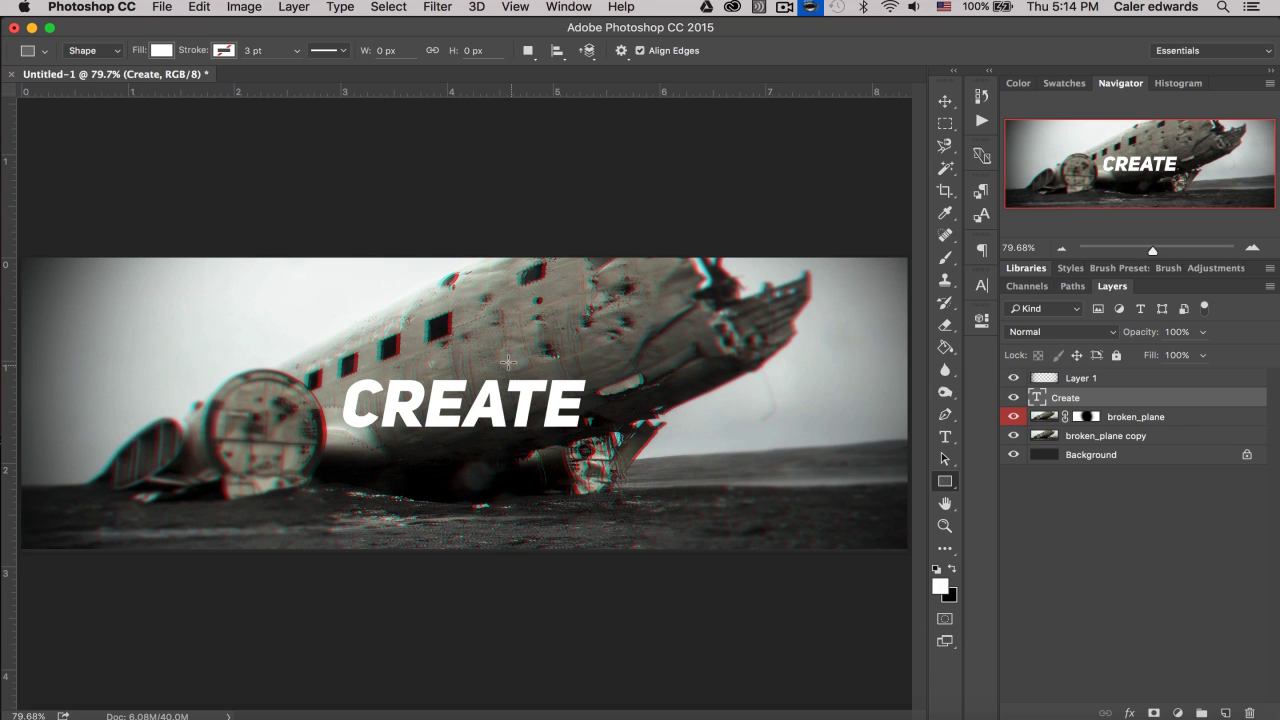
pyautogui.scroll(3, 574, 411)
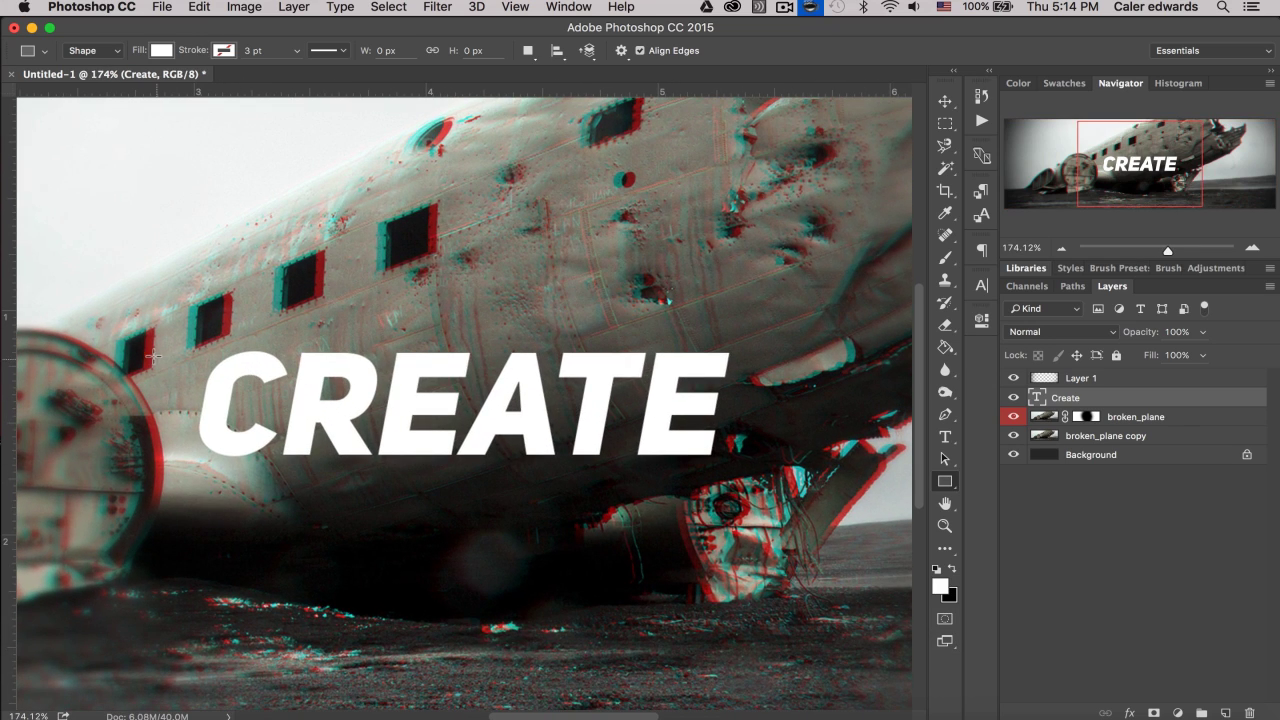
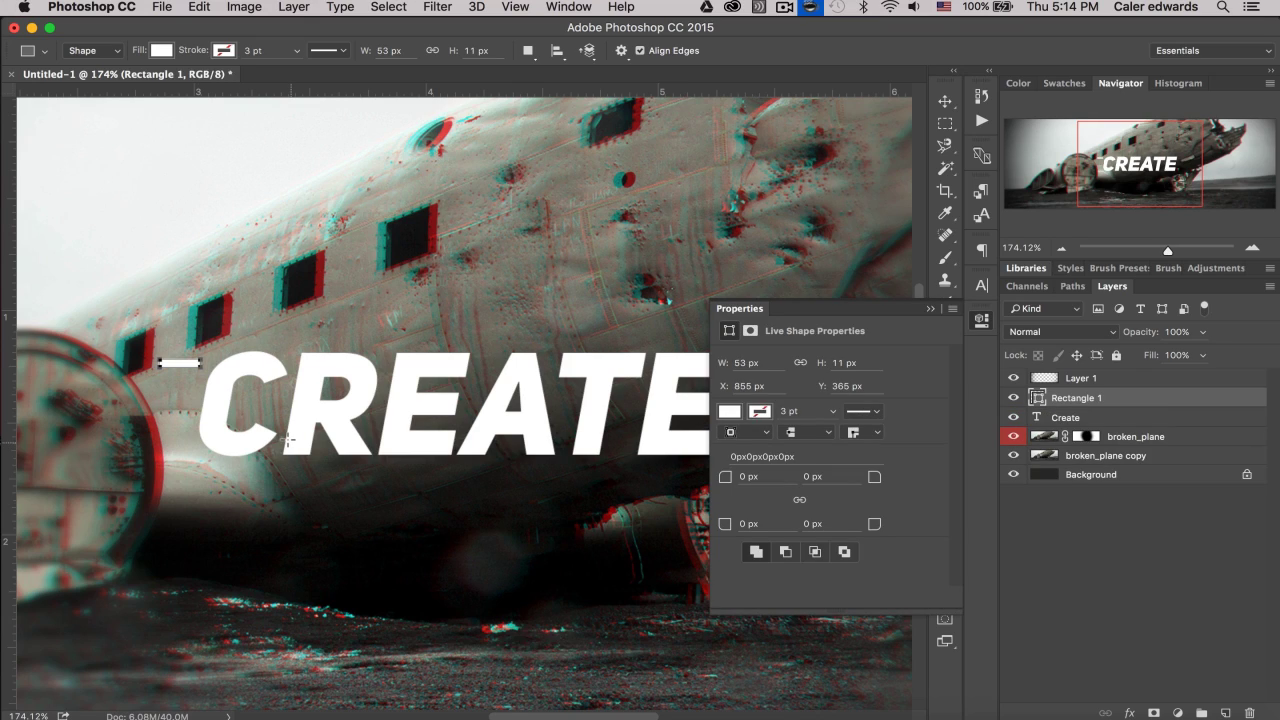
pyautogui.moveTo(240, 418); pyautogui.dragTo(272, 422)
# - Draw three more white rectangles: one off the last E's top, about 36 × 6 px at its base, and 17 × 13 px beside the A
pyautogui.hscroll(3, 367, 422)
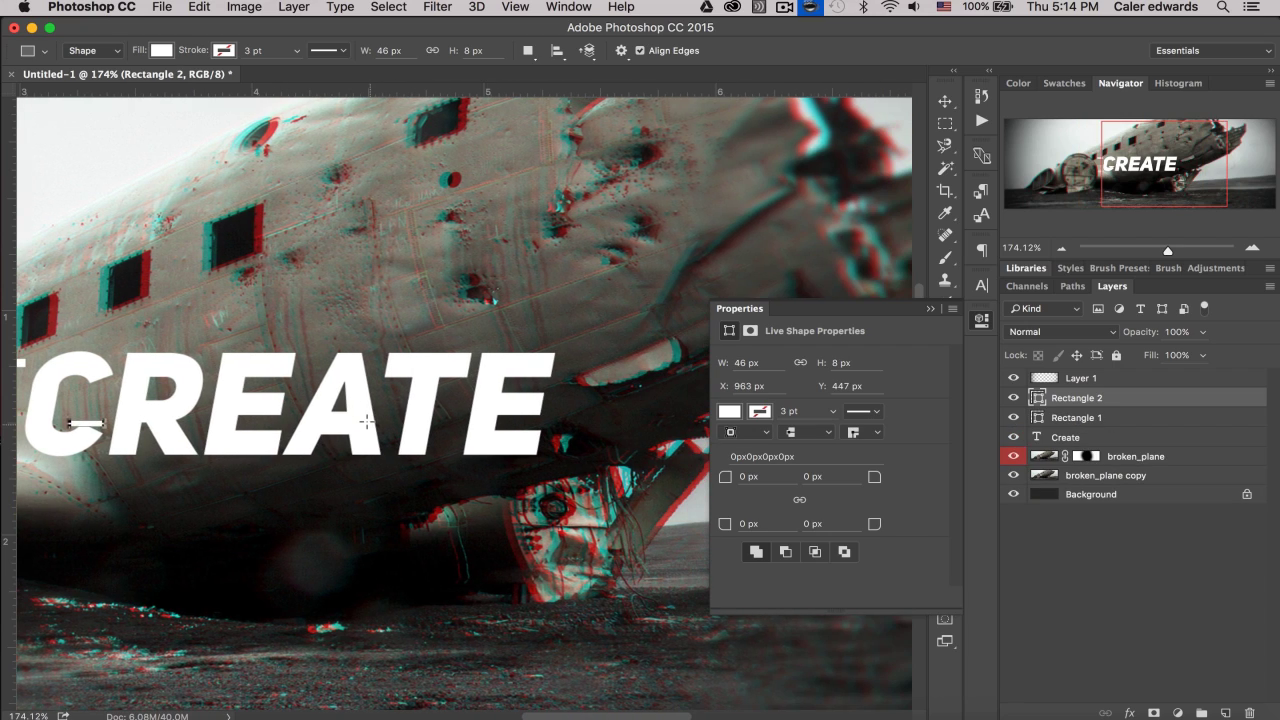
pyautogui.moveTo(577, 366); pyautogui.dragTo(535, 369)
pyautogui.moveTo(446, 441); pyautogui.dragTo(478, 450)
pyautogui.hscroll(-1, 444, 449)
pyautogui.hscroll(-1, 444, 449)
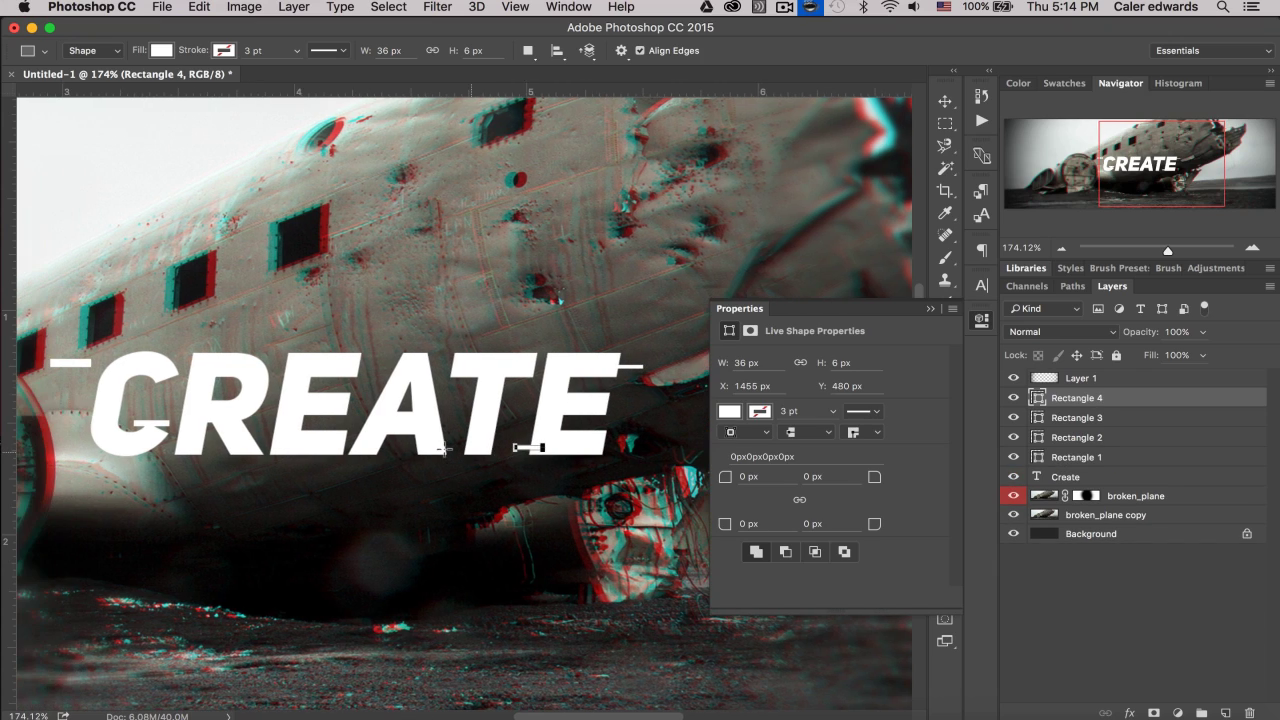
pyautogui.moveTo(378, 377); pyautogui.dragTo(394, 389)
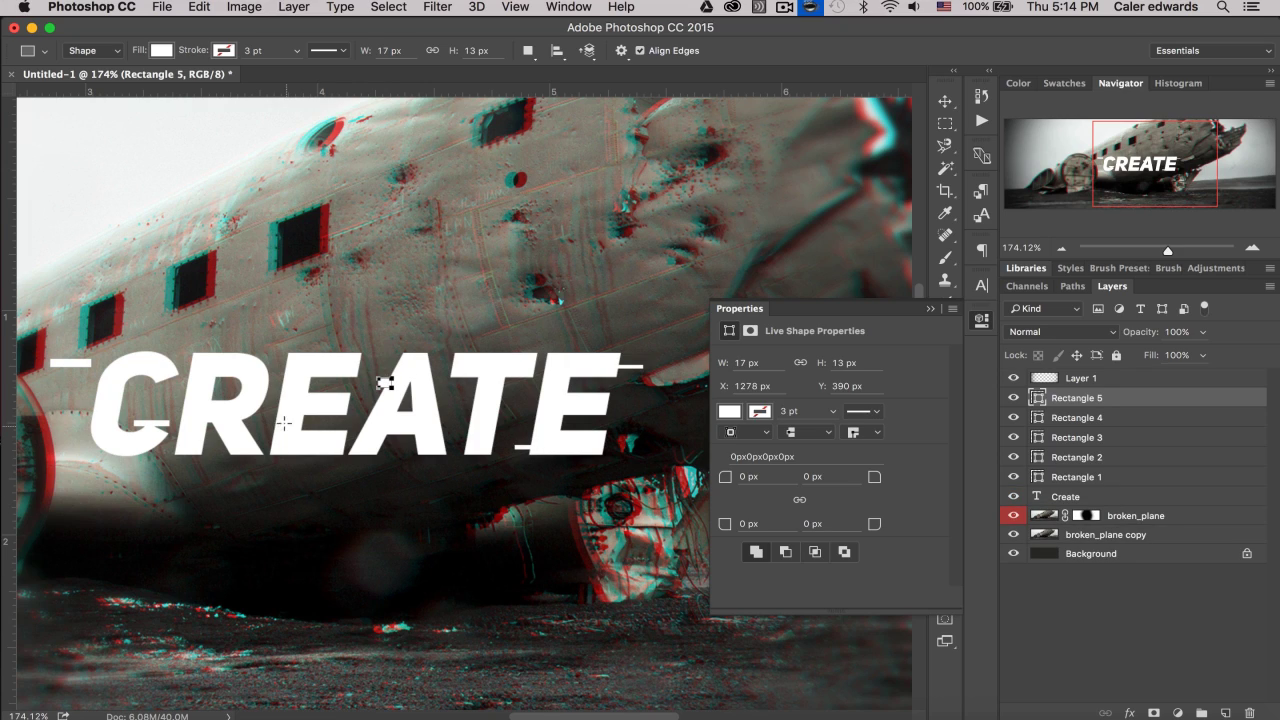
# - Draw two white rectangles: a 64 × 4 px line between the R and first E, and 39 × 15 px beside the C's base
pyautogui.moveTo(282, 422); pyautogui.dragTo(236, 426)
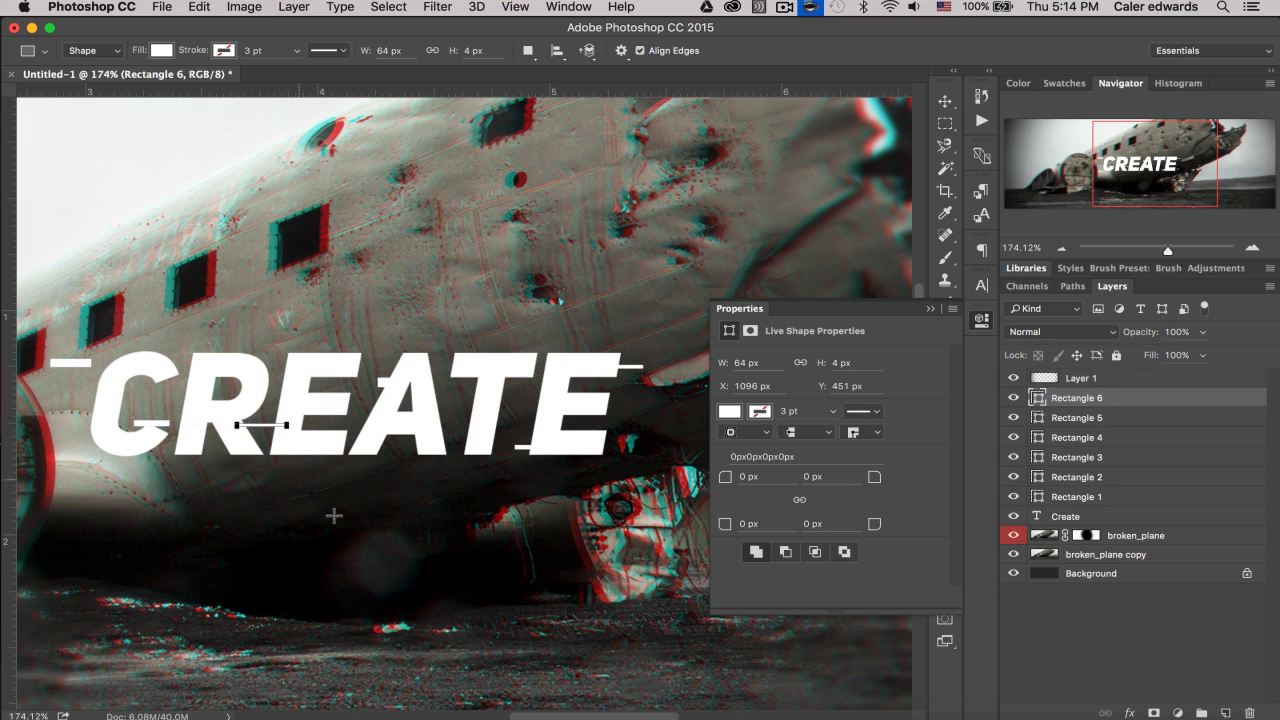
pyautogui.hscroll(-5, 452, 428)
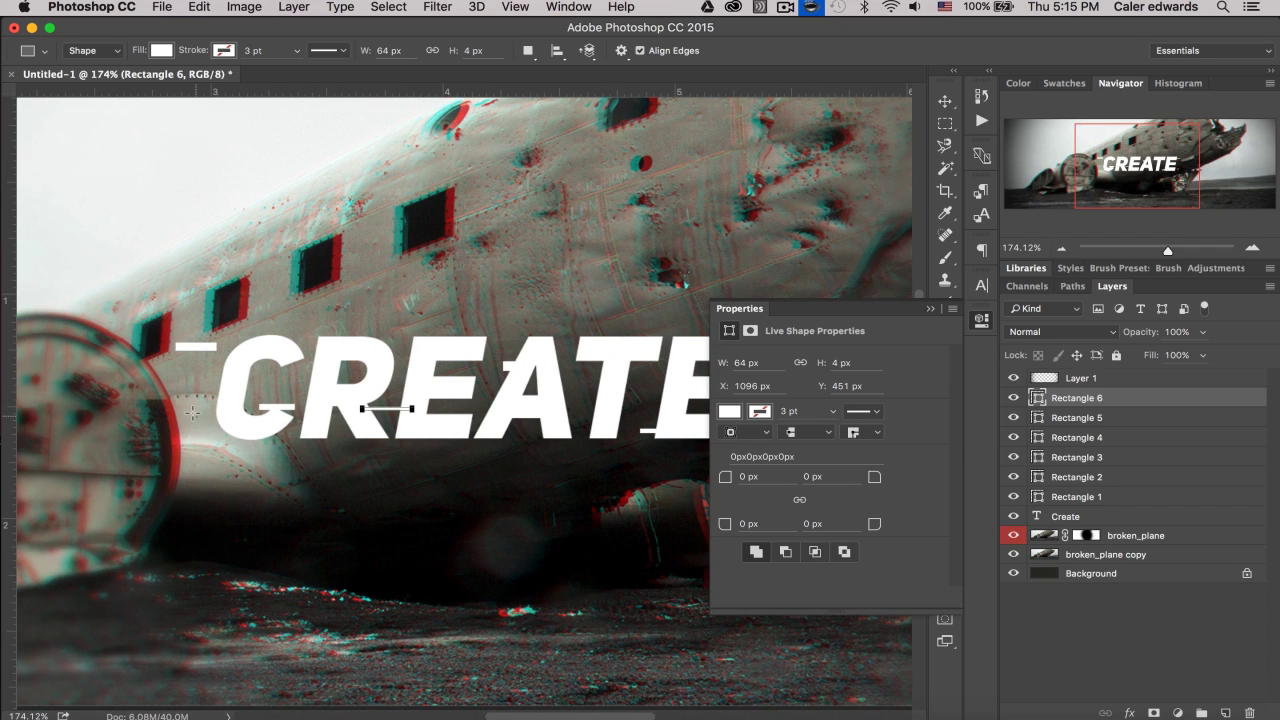
pyautogui.moveTo(195, 415); pyautogui.dragTo(229, 428)
# - Draw white rectangles of about 41 × 10 px and 29 × 5 px beyond the last E, and 19 × 7 px against the T's stem
pyautogui.hscroll(7, 288, 440)
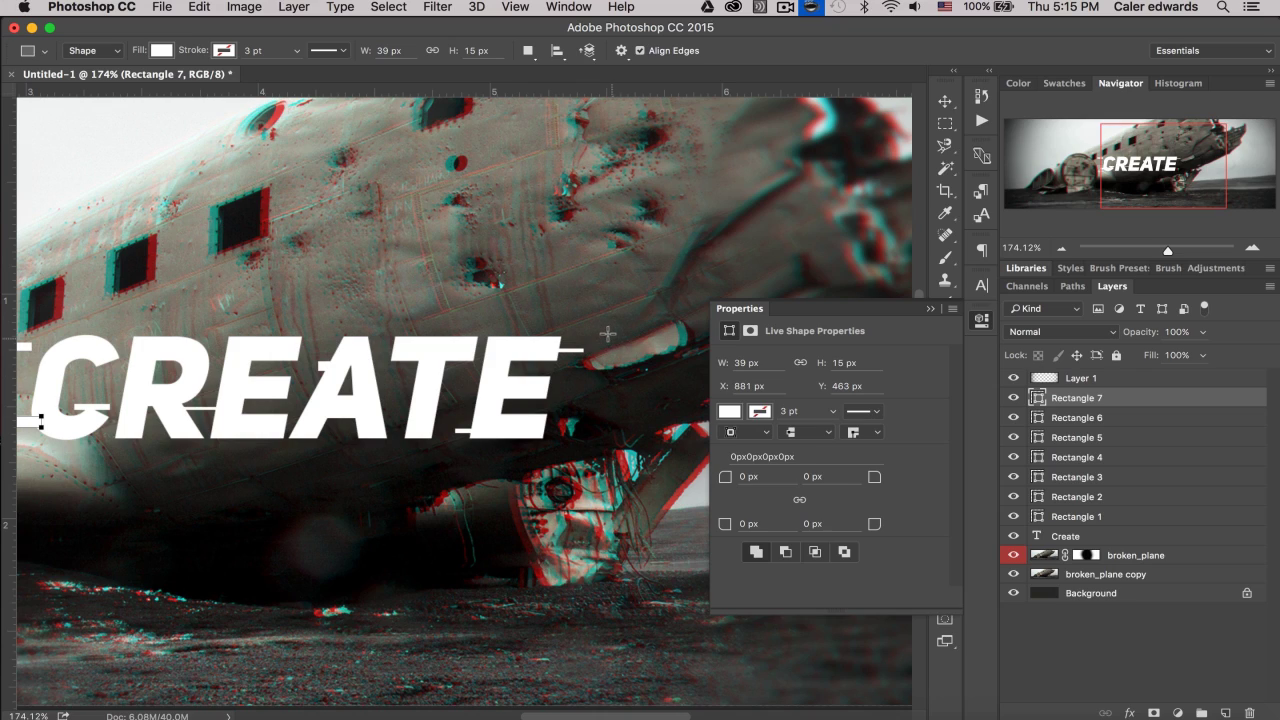
pyautogui.moveTo(615, 335); pyautogui.dragTo(649, 345)
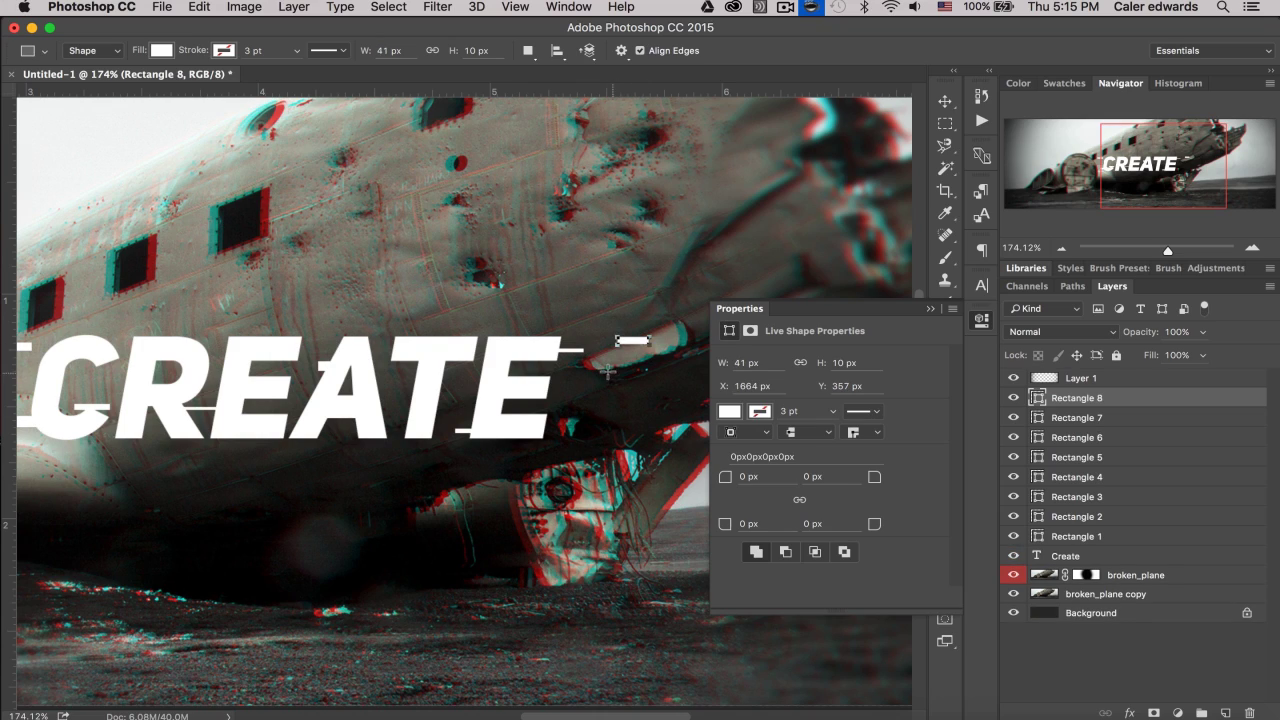
pyautogui.moveTo(563, 413); pyautogui.dragTo(588, 418)
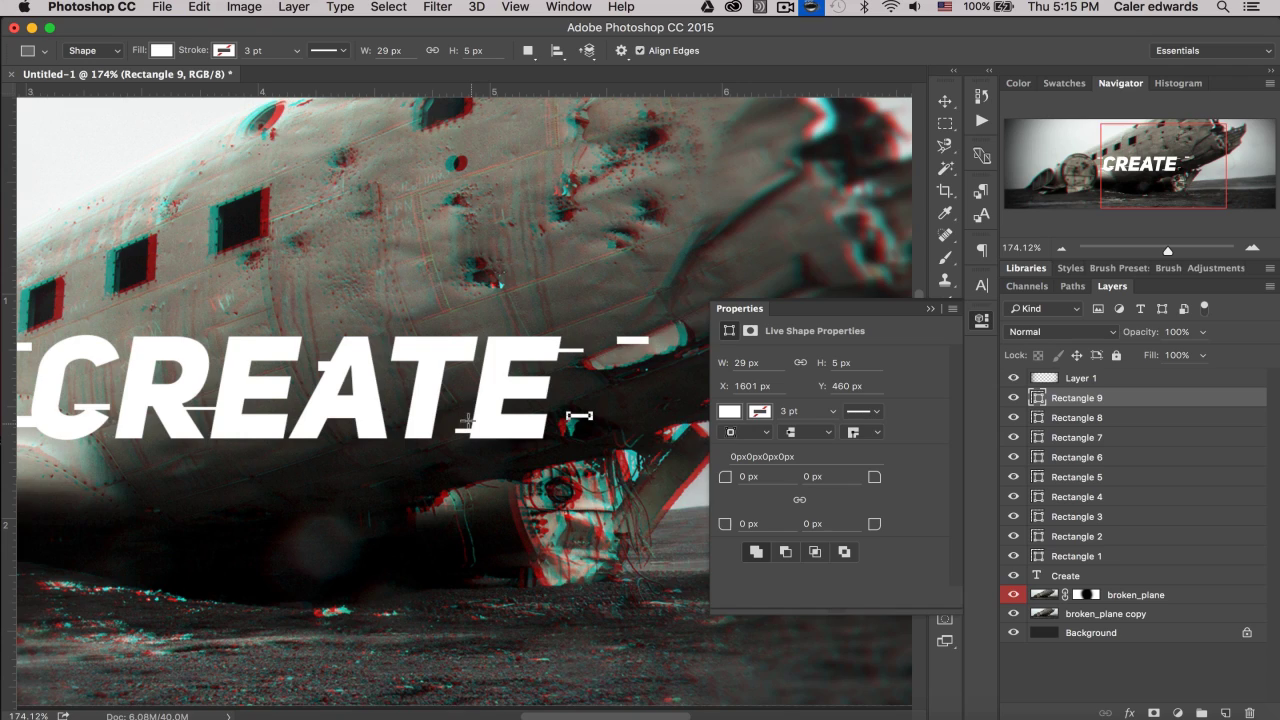
pyautogui.hscroll(-5, 467, 420)
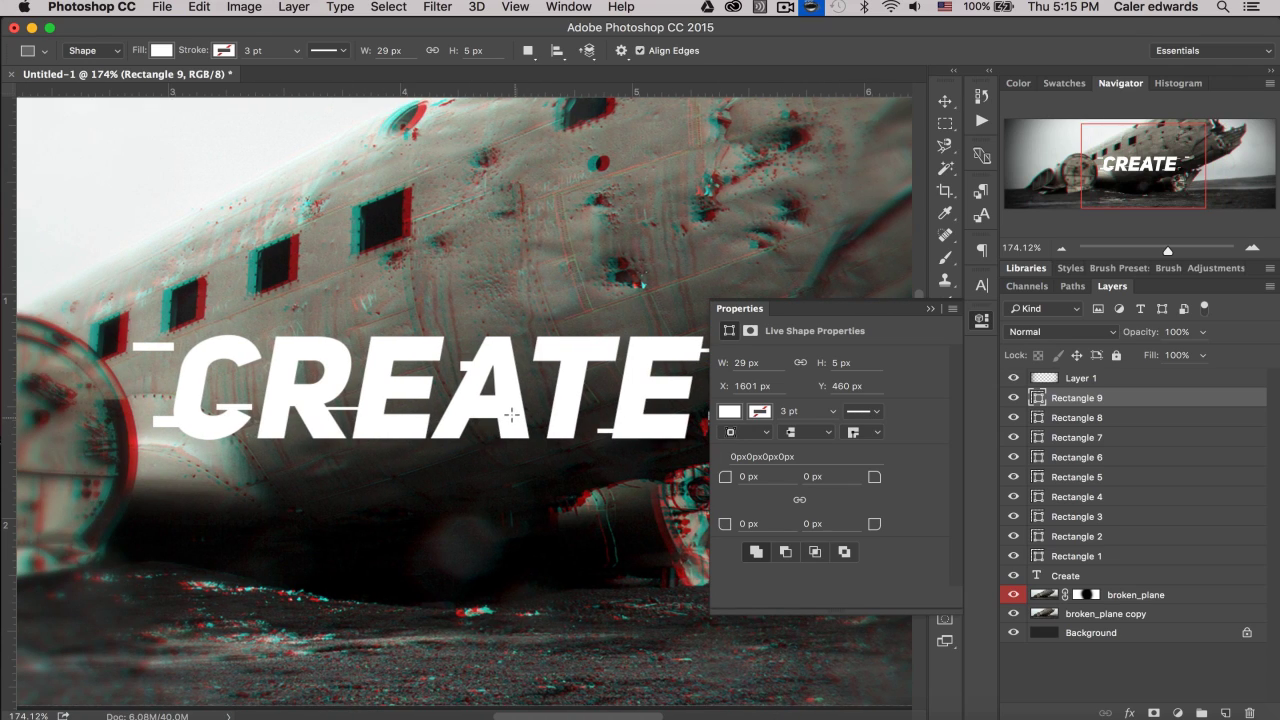
pyautogui.moveTo(571, 395); pyautogui.dragTo(588, 401)
pyautogui.hscroll(2, 543, 466)
pyautogui.scroll(-1, 543, 466)
pyautogui.hscroll(-3, 543, 466)
pyautogui.scroll(1, 543, 466)
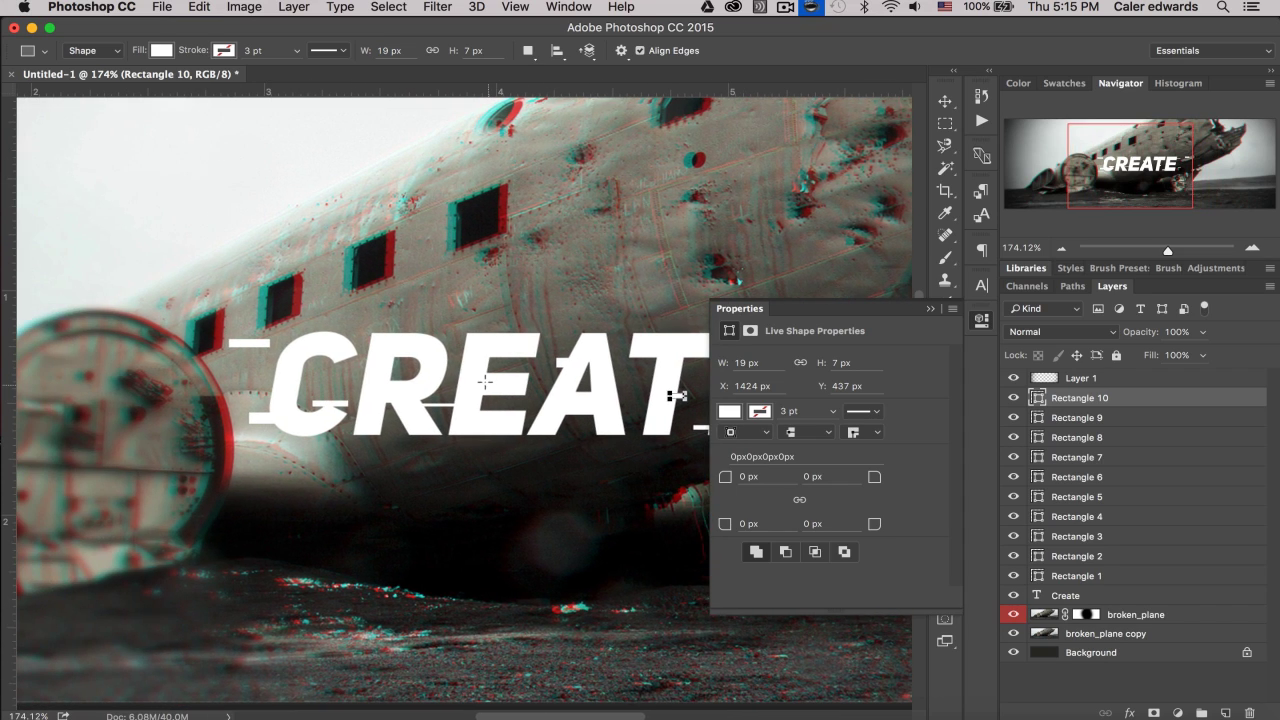
pyautogui.hscroll(4, 484, 381)
pyautogui.moveTo(429, 321); pyautogui.dragTo(470, 335)
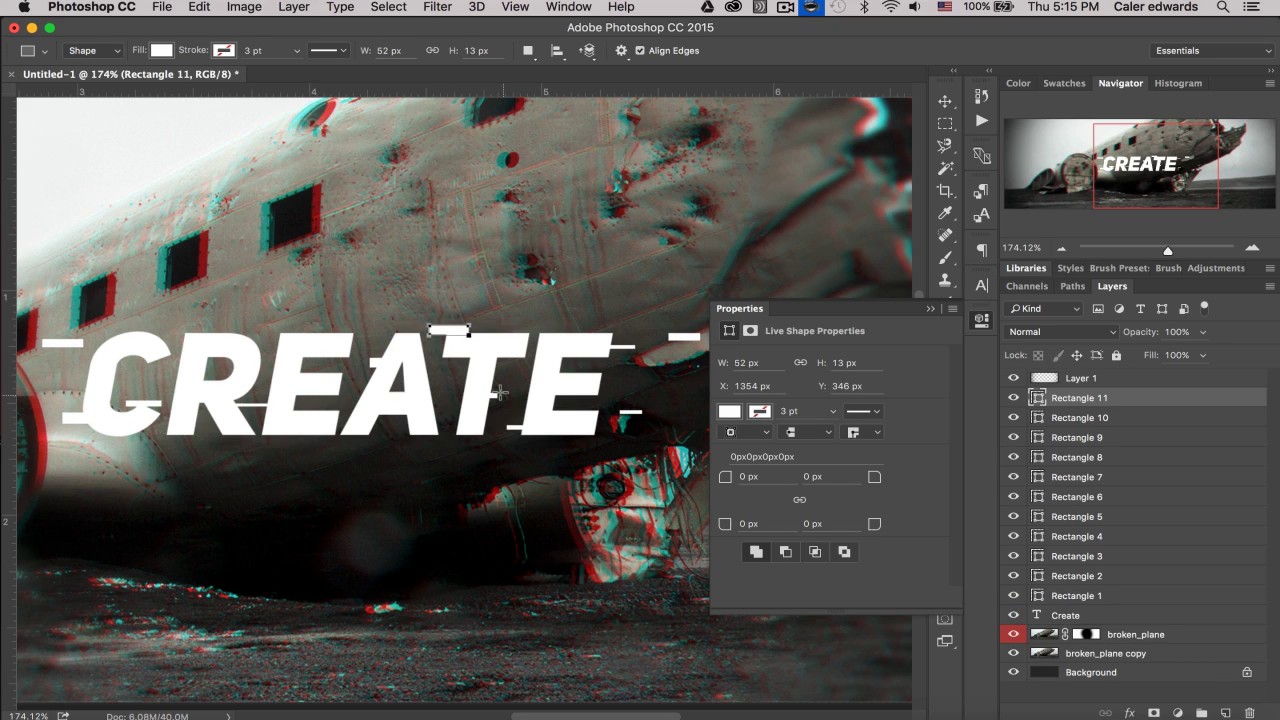
pyautogui.press('super+z')
# - Draw a thin white rectangle about 108 × 8 px along the base of the first E
pyautogui.scroll(-1, 495, 390)
pyautogui.hscroll(3, 495, 390)
pyautogui.hscroll(-2, 480, 395)
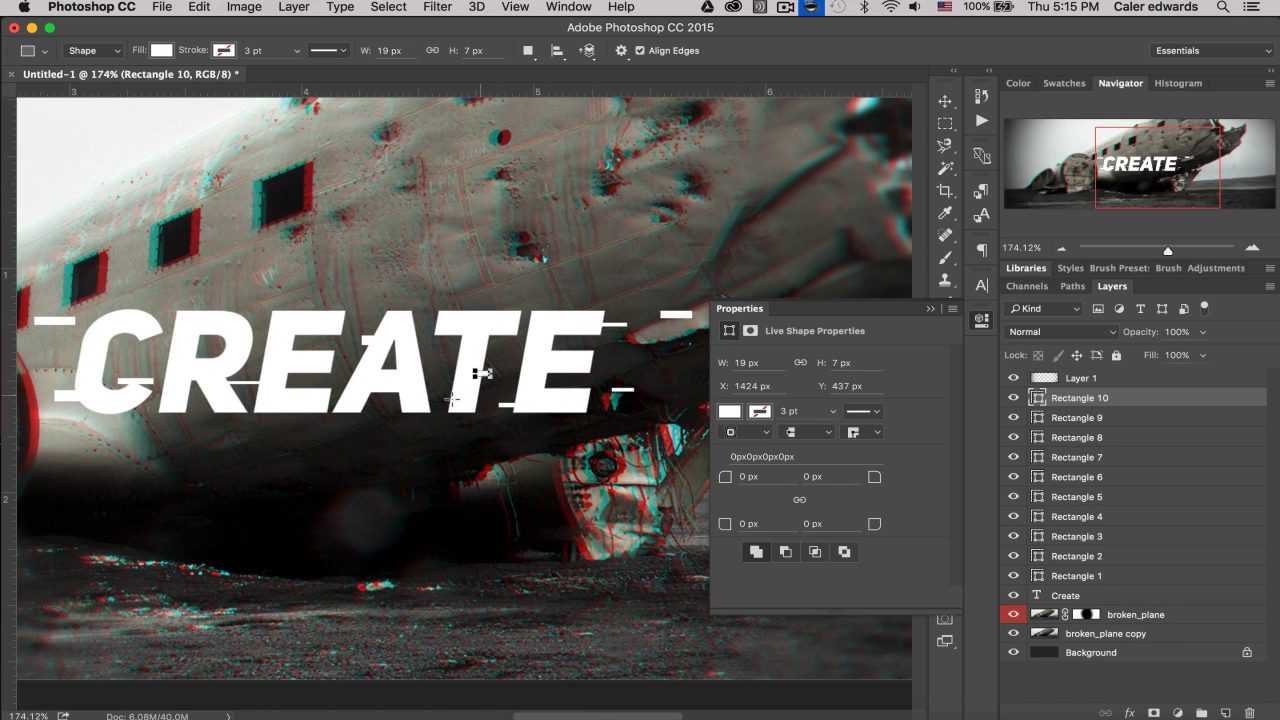
pyautogui.moveTo(360, 408); pyautogui.dragTo(275, 412)
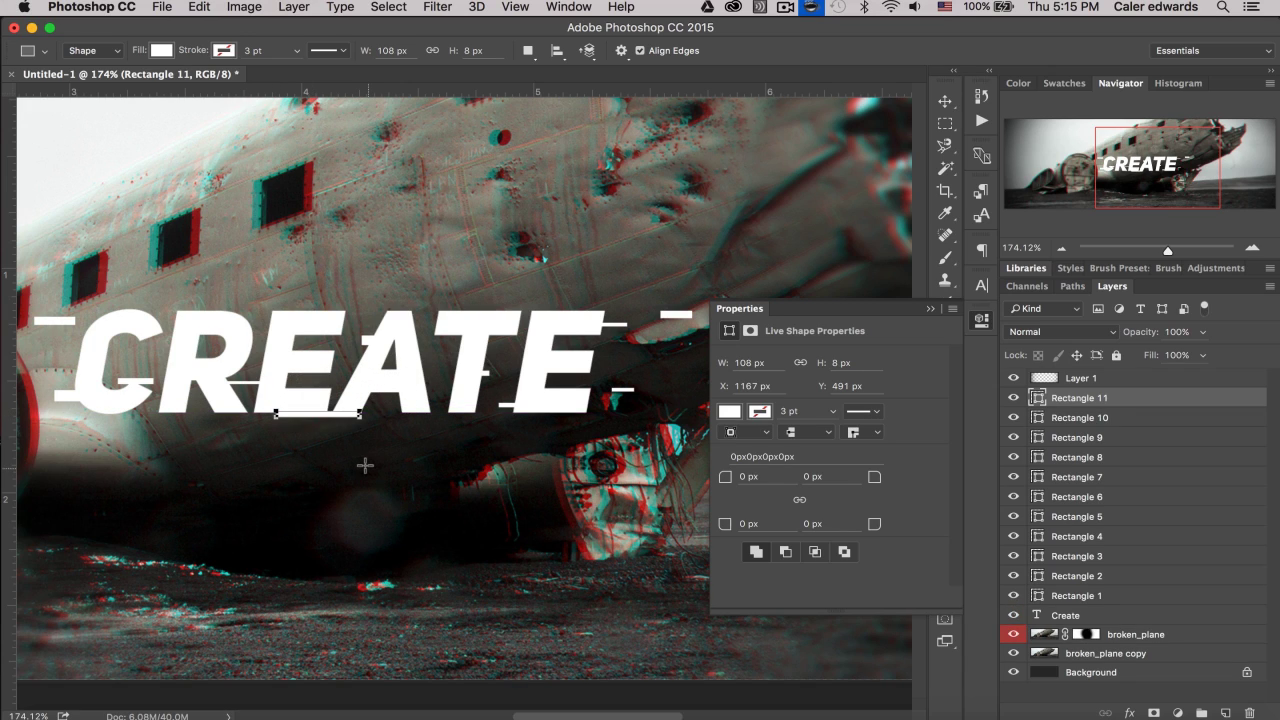
pyautogui.press('v')
pyautogui.scroll(-3, 365, 465)
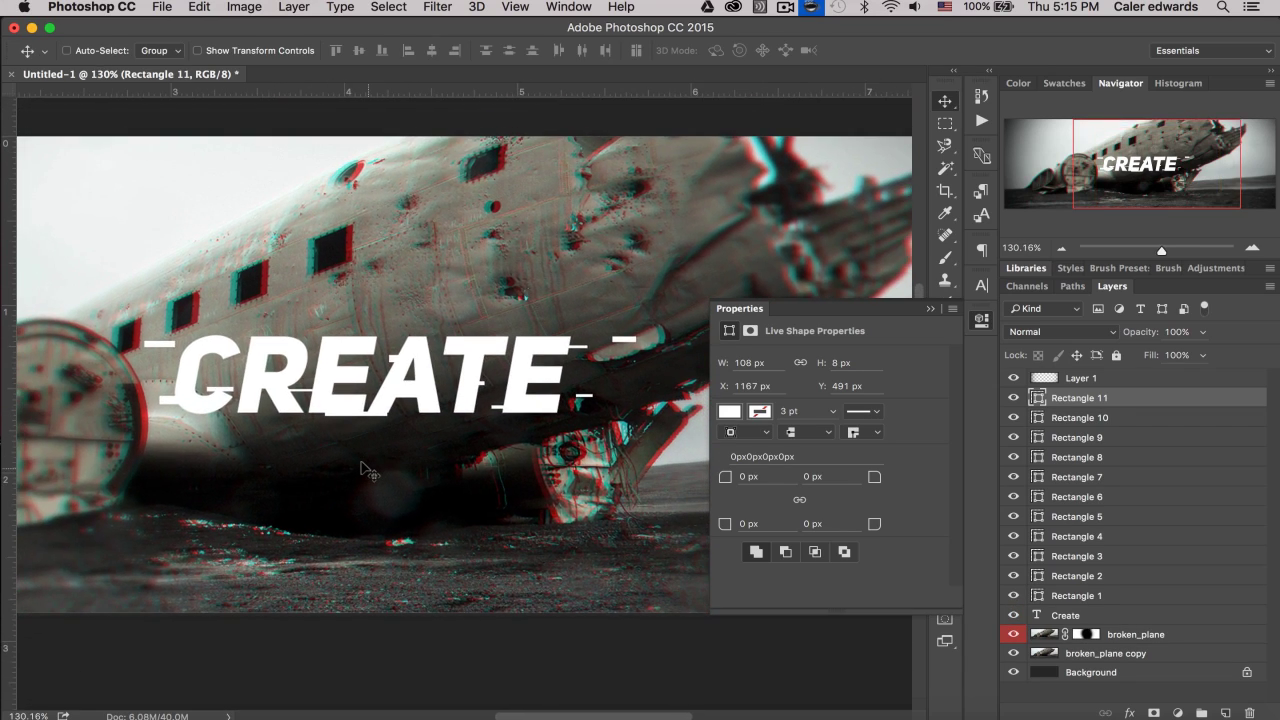
pyautogui.scroll(-2, 368, 470)
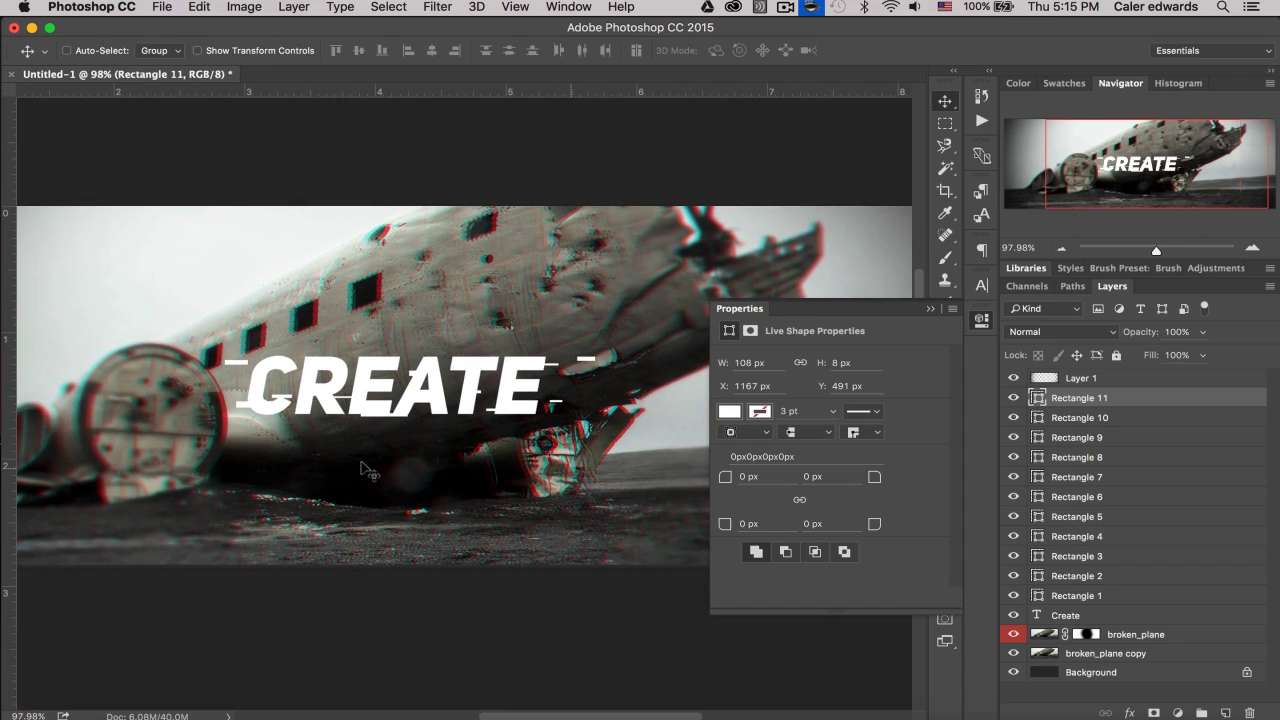
# - Group all the rectangle layers, from Rectangle 11 down to Rectangle 1, and merge the group into a single layer
pyautogui.click(931, 310)
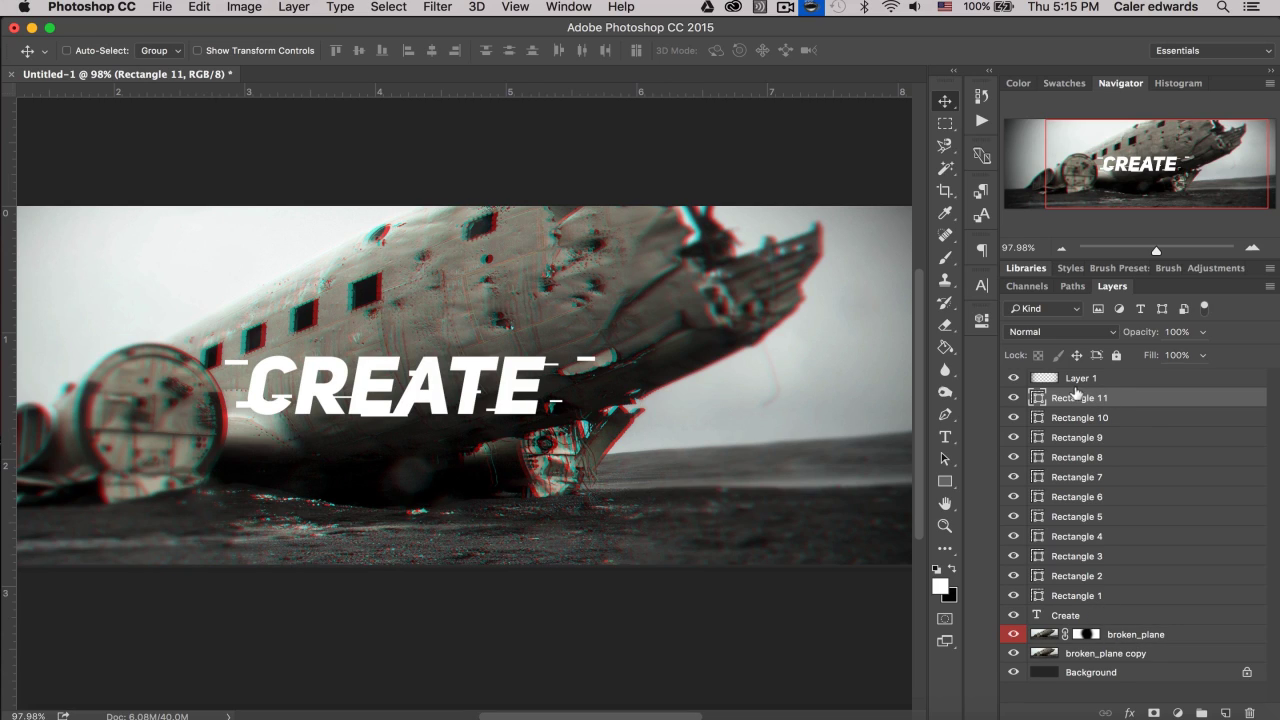
pyautogui.keyDown('shift'); pyautogui.click(1075, 592); pyautogui.keyUp('shift')
pyautogui.click(1199, 712)
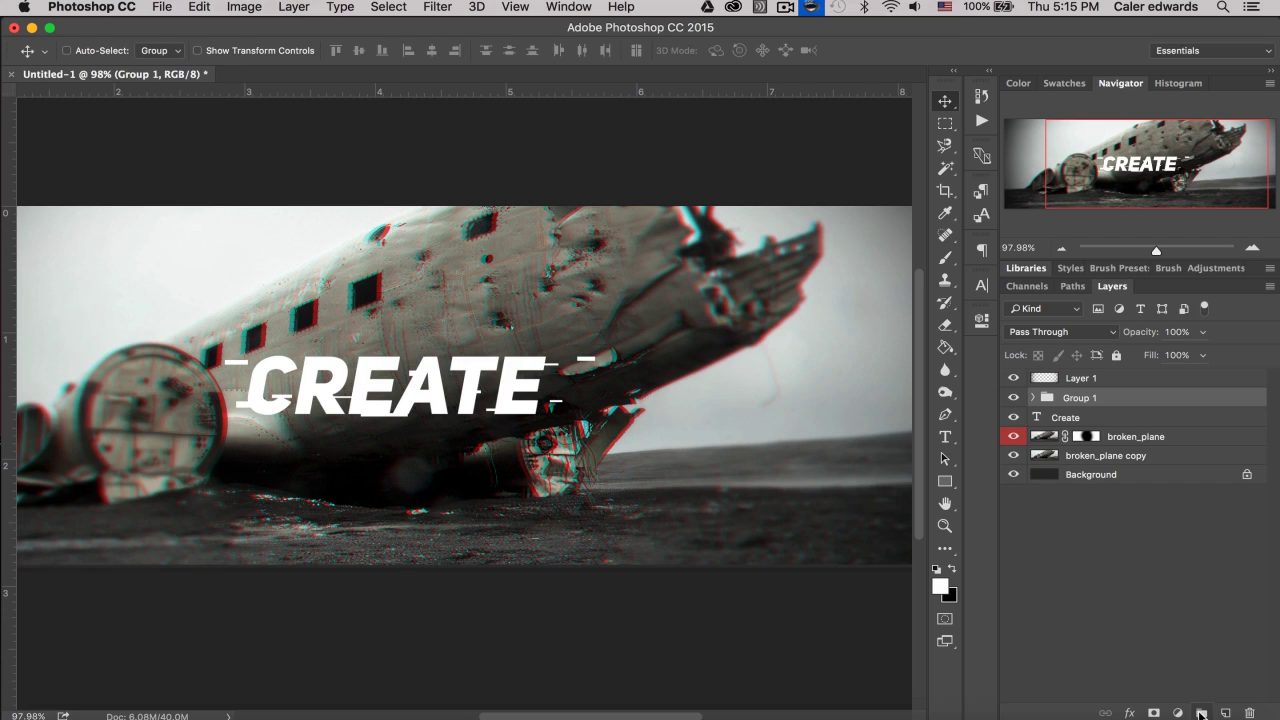
pyautogui.rightClick(1101, 398)
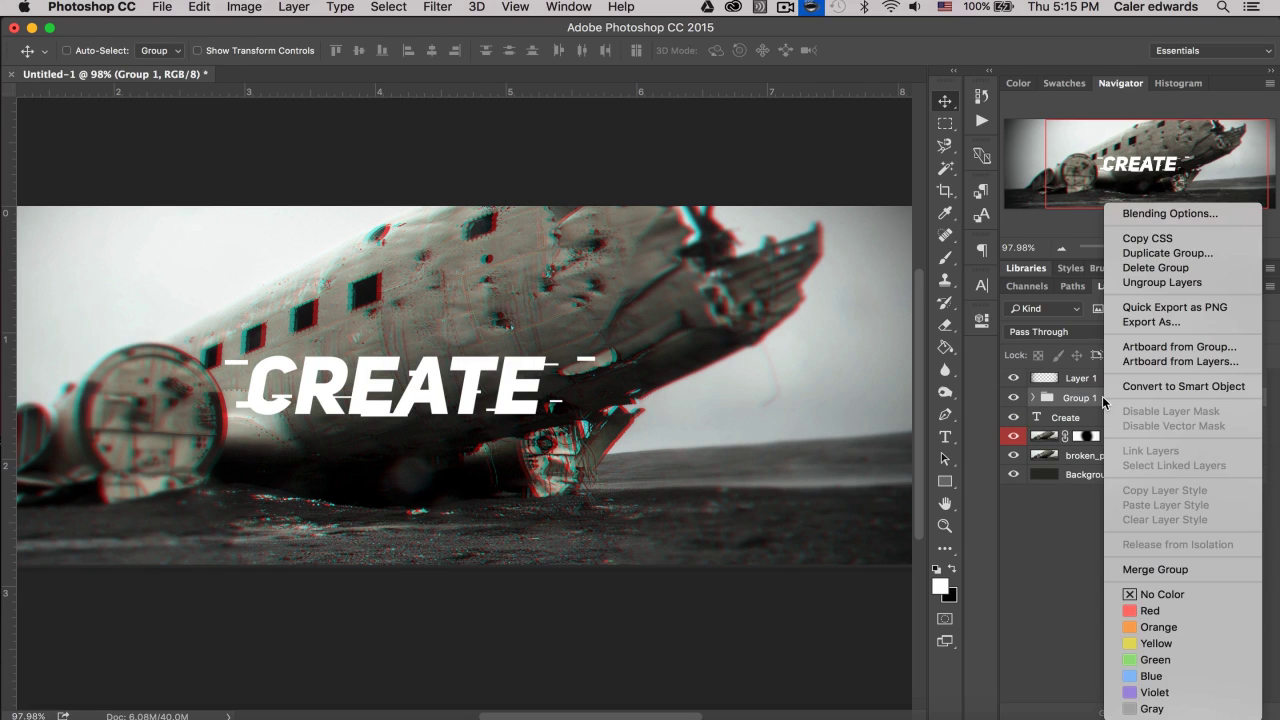
pyautogui.click(1150, 569)
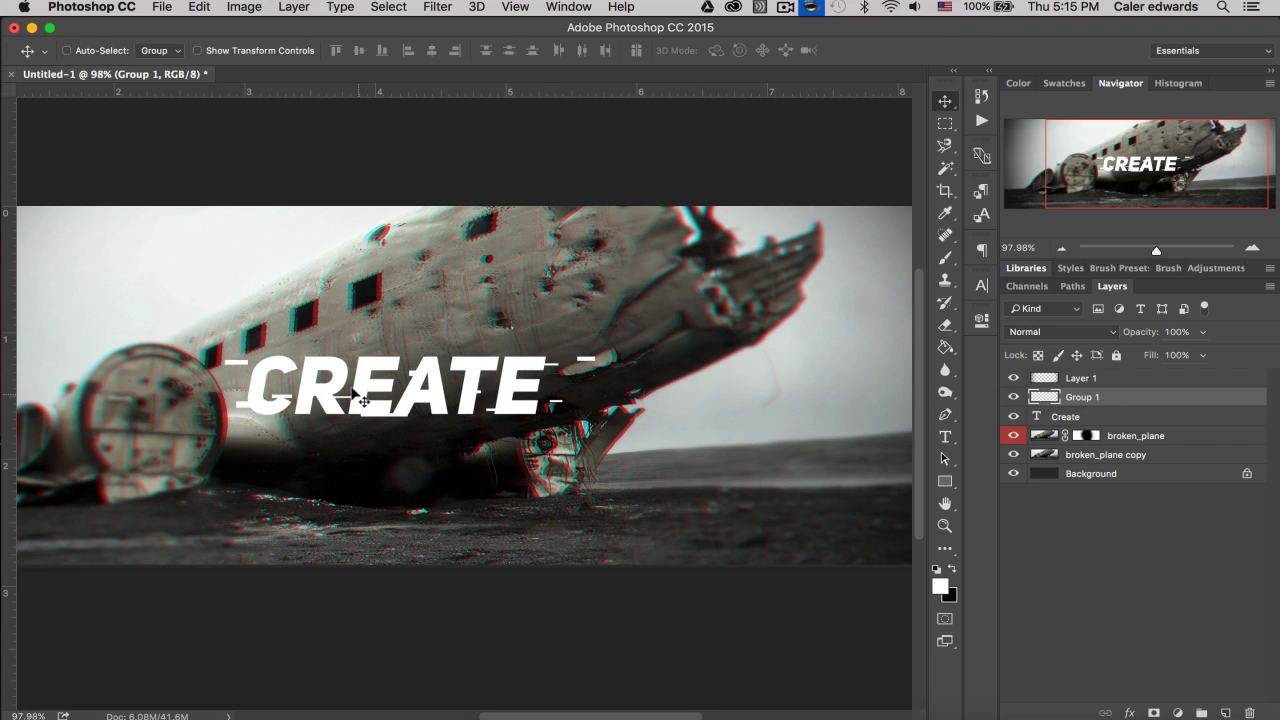
# - Rasterize the Create type layer and toggle its visibility off and back on to check it
pyautogui.scroll(3, 360, 400)
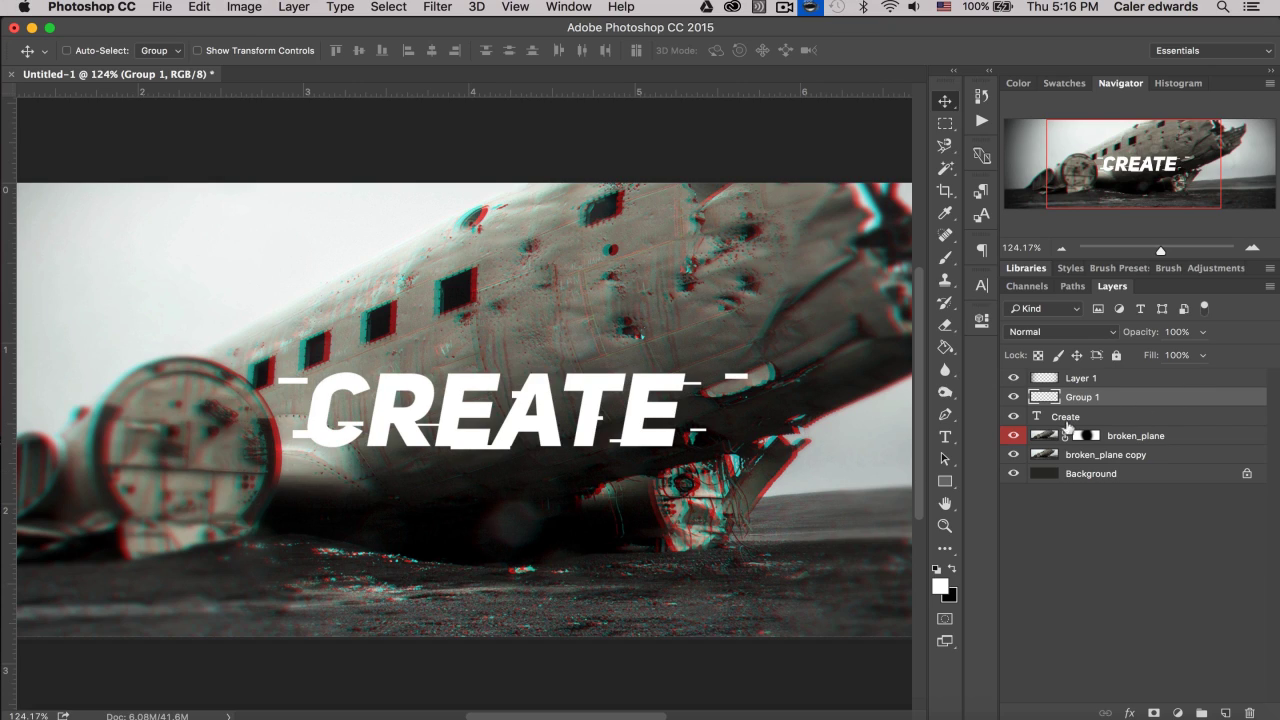
pyautogui.moveTo(1104, 414)
pyautogui.mouseDown()
pyautogui.moveTo(1040, 412)
pyautogui.moveTo(1089, 414)
pyautogui.mouseUp()
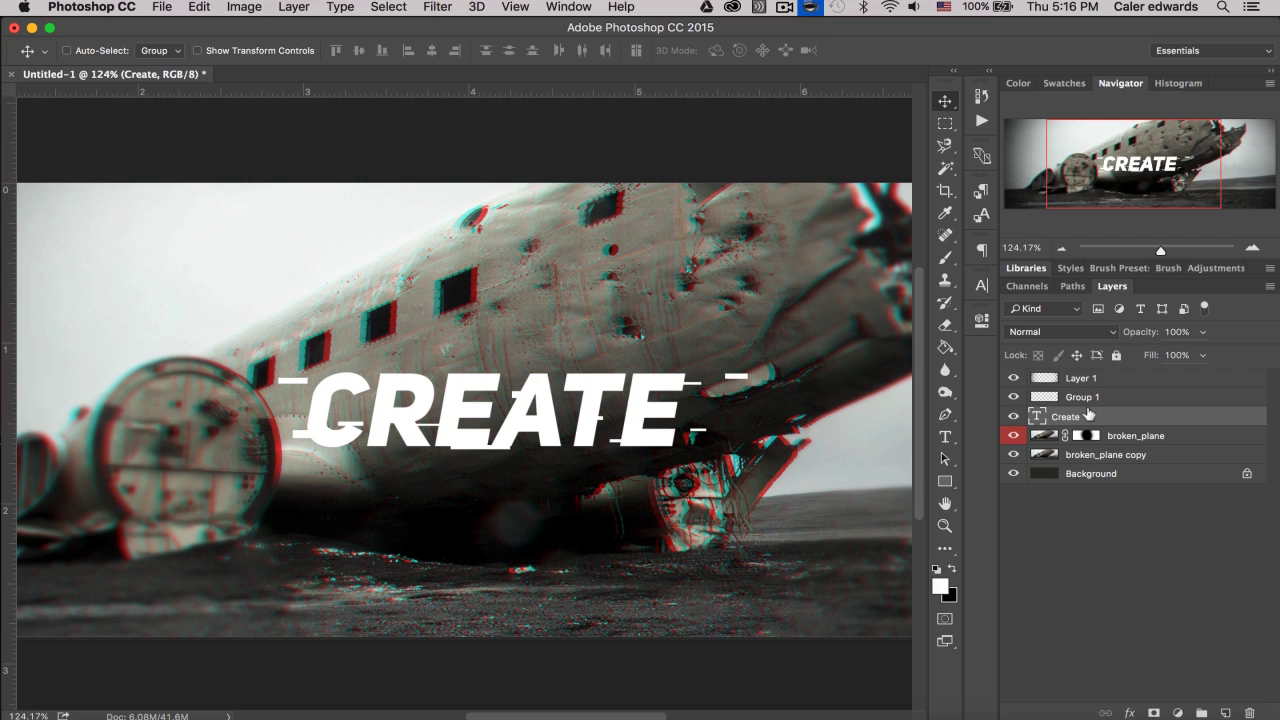
pyautogui.rightClick(1089, 414)
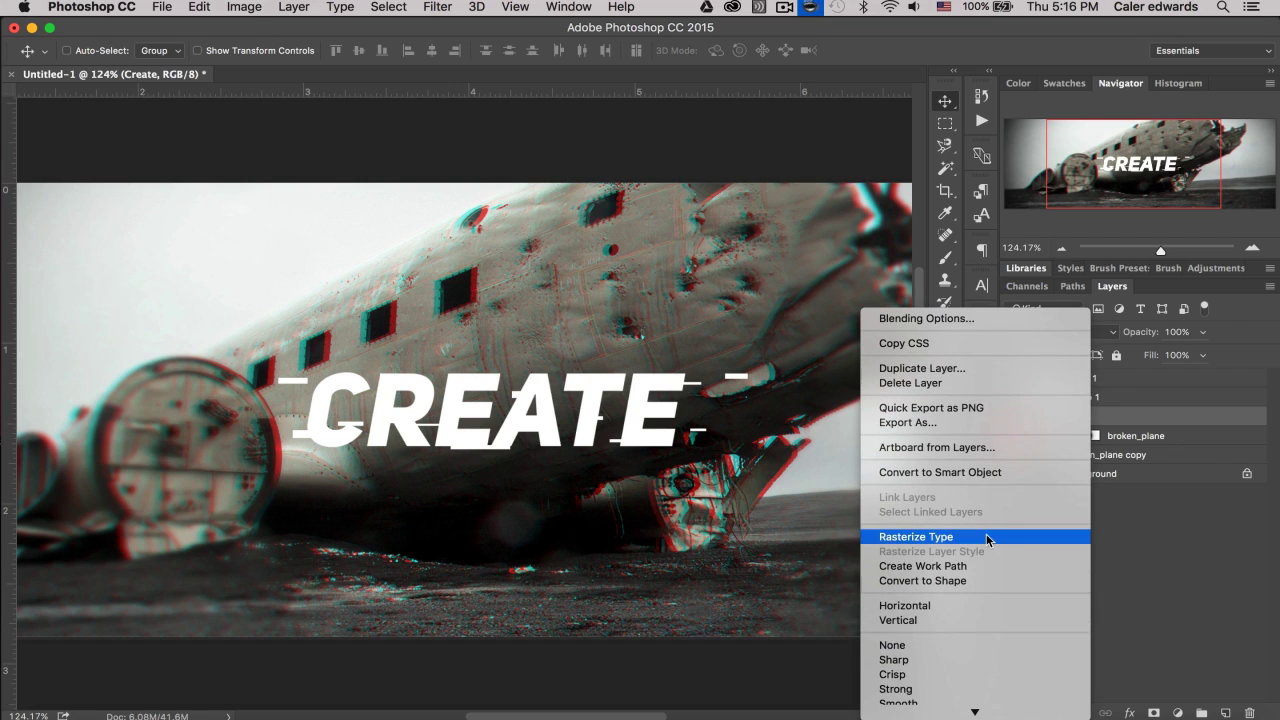
pyautogui.click(922, 538)
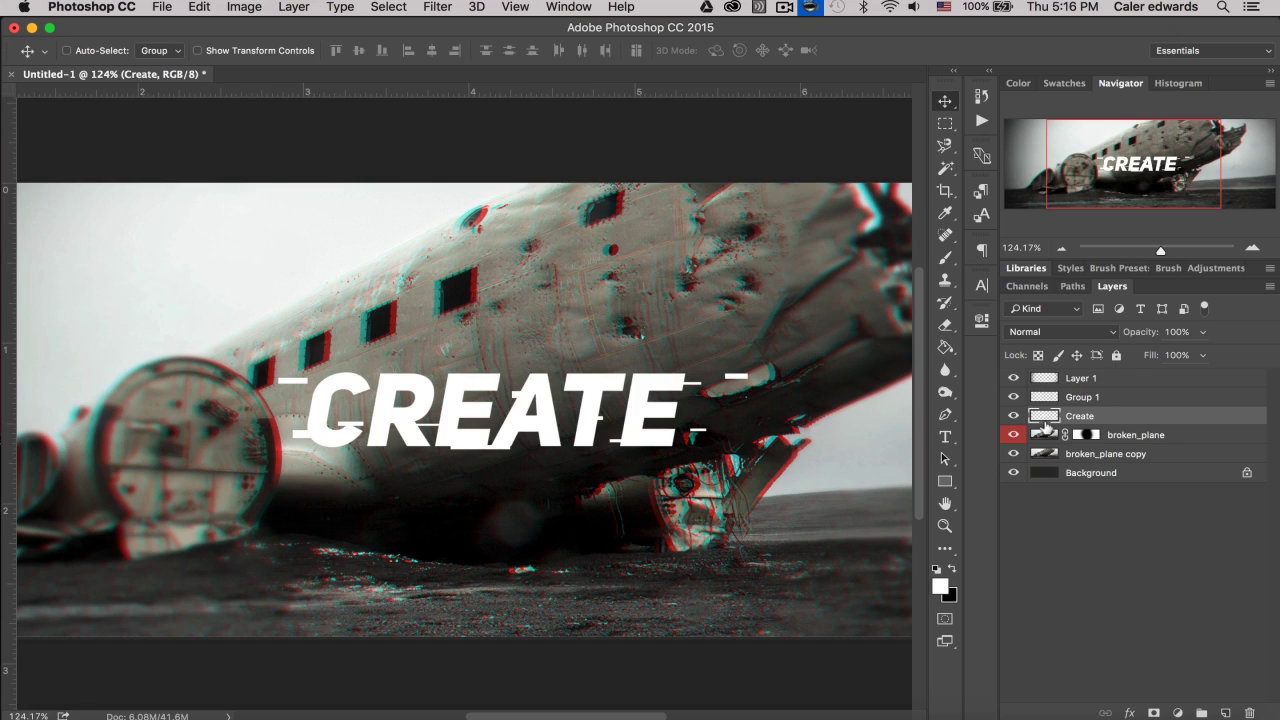
pyautogui.click(1014, 416)
pyautogui.click(1014, 416)
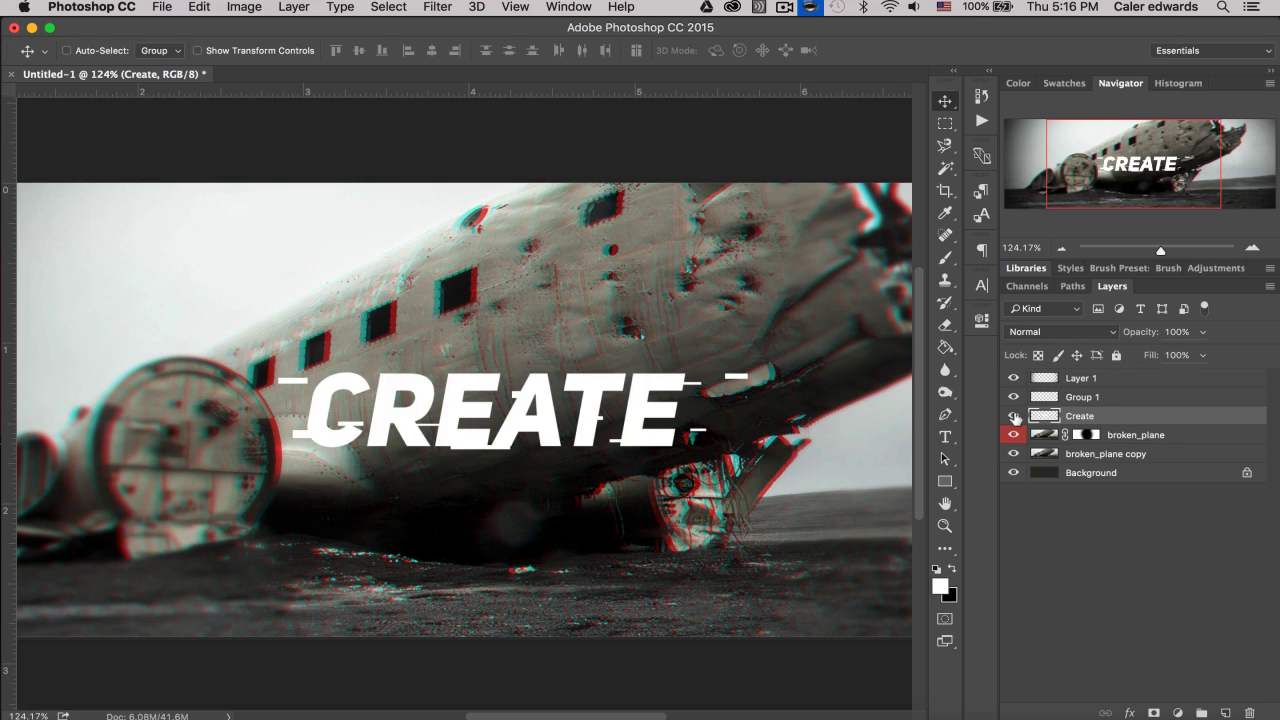
# - Select a thin horizontal strip across the C and R with the Rectangular Marquee, shift it slightly left, and deselect
pyautogui.click(944, 127)
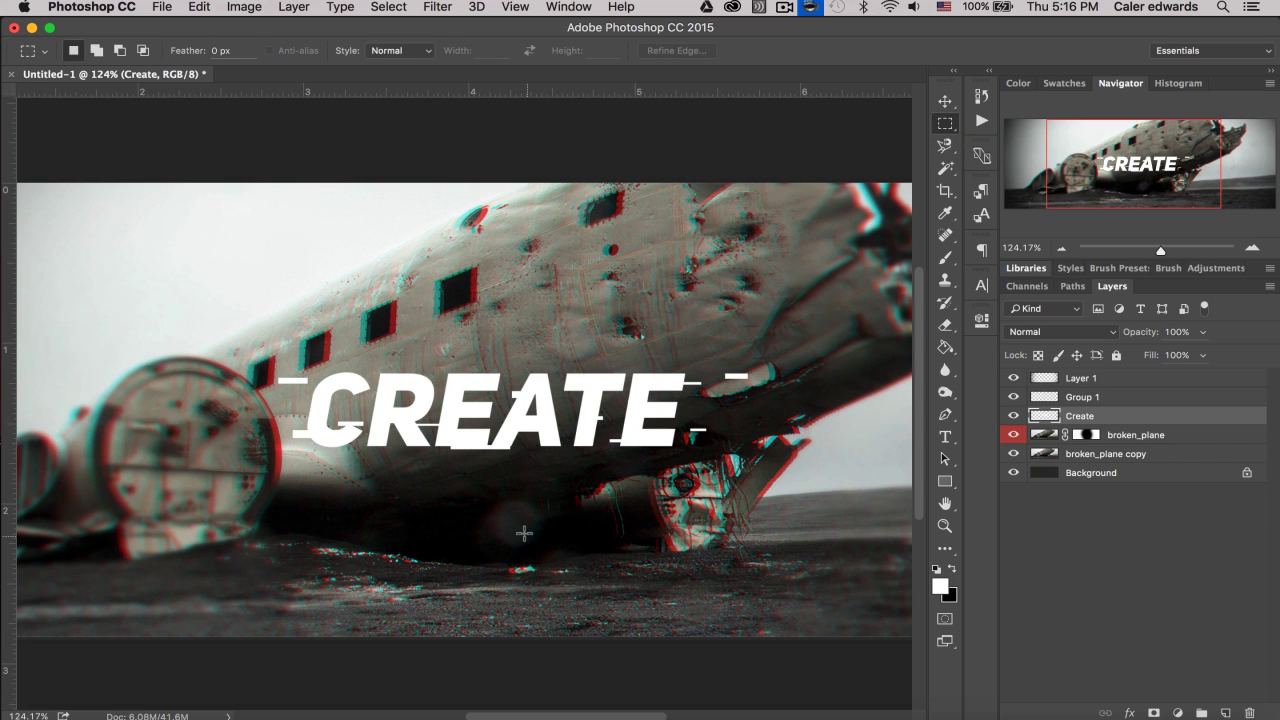
pyautogui.scroll(3, 521, 533)
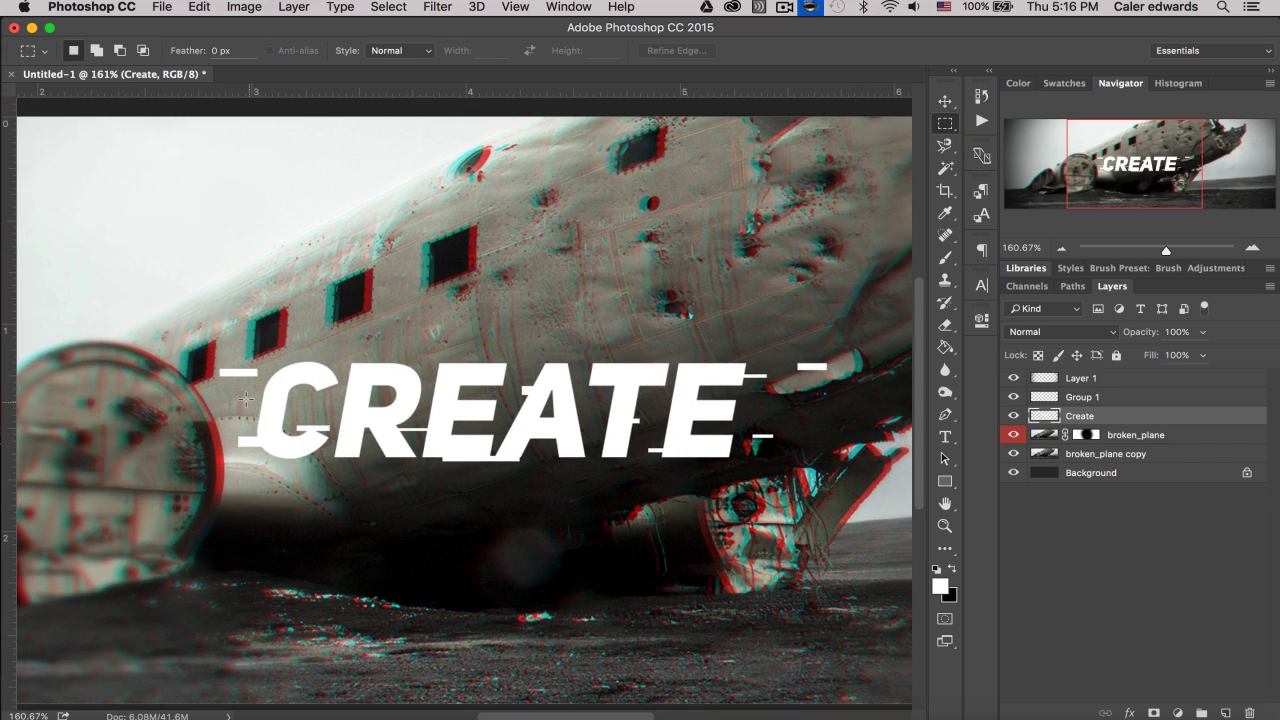
pyautogui.moveTo(247, 395); pyautogui.dragTo(371, 399)
pyautogui.scroll(4, 351, 404)
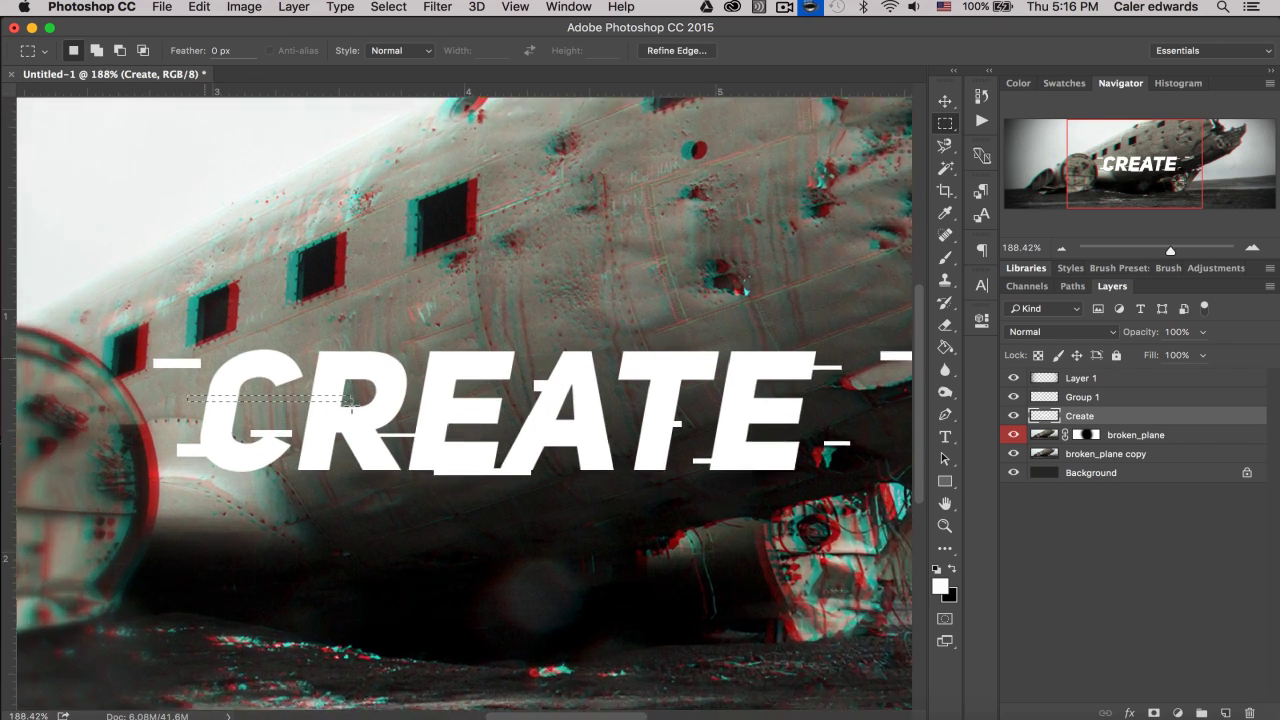
pyautogui.press('v')
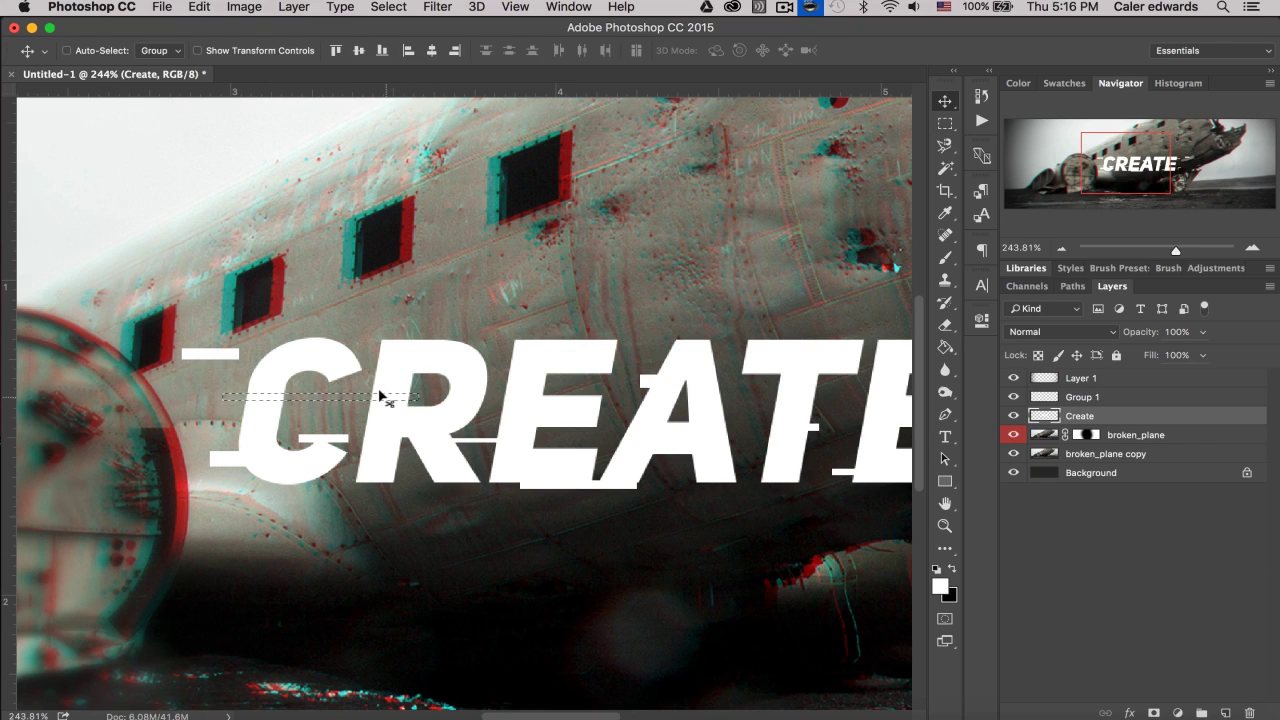
pyautogui.moveTo(381, 397)
pyautogui.mouseDown()
pyautogui.moveTo(326, 405)
pyautogui.moveTo(320, 393)
pyautogui.moveTo(374, 392)
pyautogui.mouseUp()
pyautogui.hotkey('ctrl', 'd')
pyautogui.hscroll(6, 393, 502)
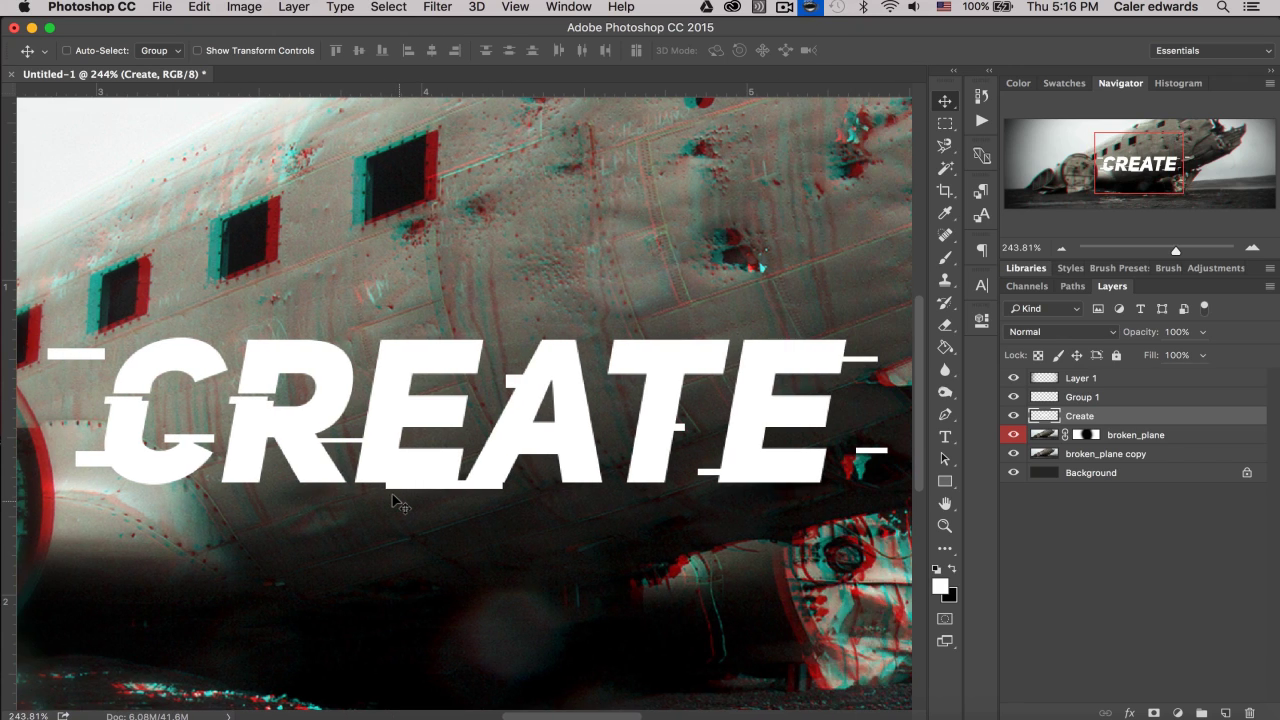
# - Select a thin strip across the last E's upper part, shift it slightly sideways, and deselect
pyautogui.press('m')
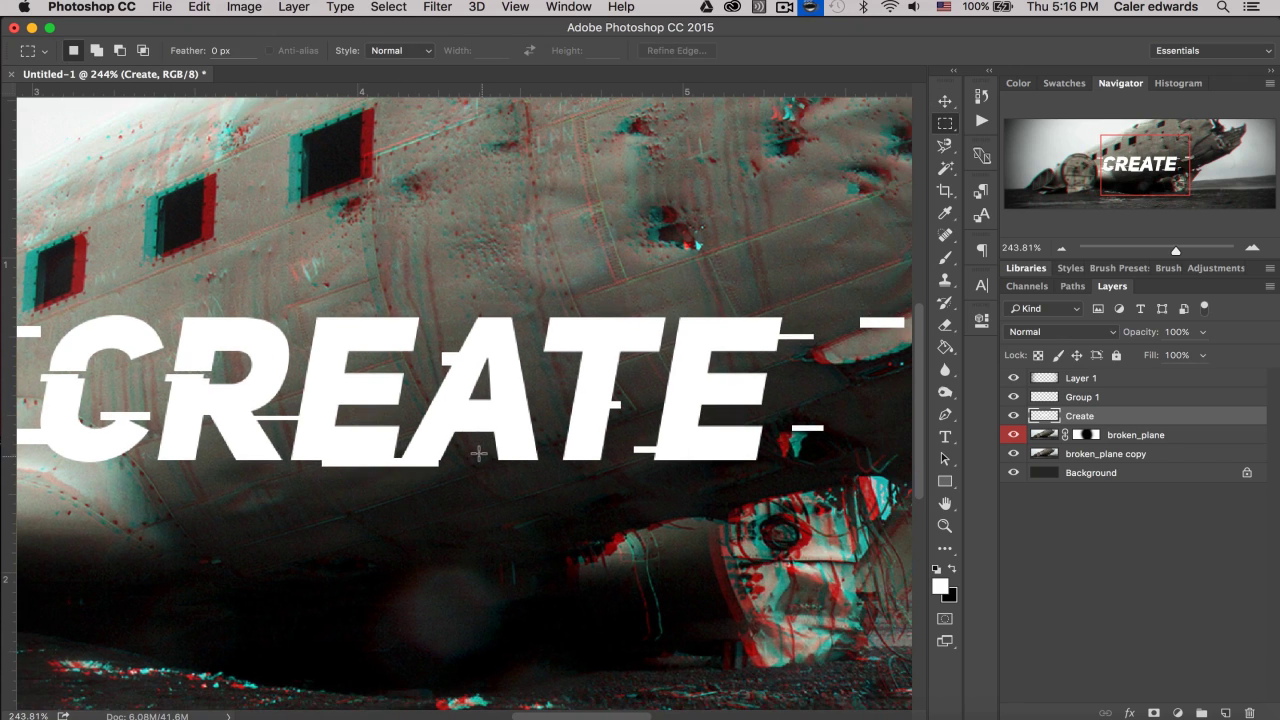
pyautogui.hscroll(4, 629, 342)
pyautogui.moveTo(593, 364); pyautogui.dragTo(445, 440)
pyautogui.press('v')
pyautogui.hscroll(-2, 545, 355)
pyautogui.press('super')
# - Select a thin strip across the lower legs of the A and T and shift it slightly sideways
pyautogui.press('m')
pyautogui.moveTo(533, 434); pyautogui.dragTo(488, 437)
pyautogui.press('v')
pyautogui.hscroll(-5, 548, 413)
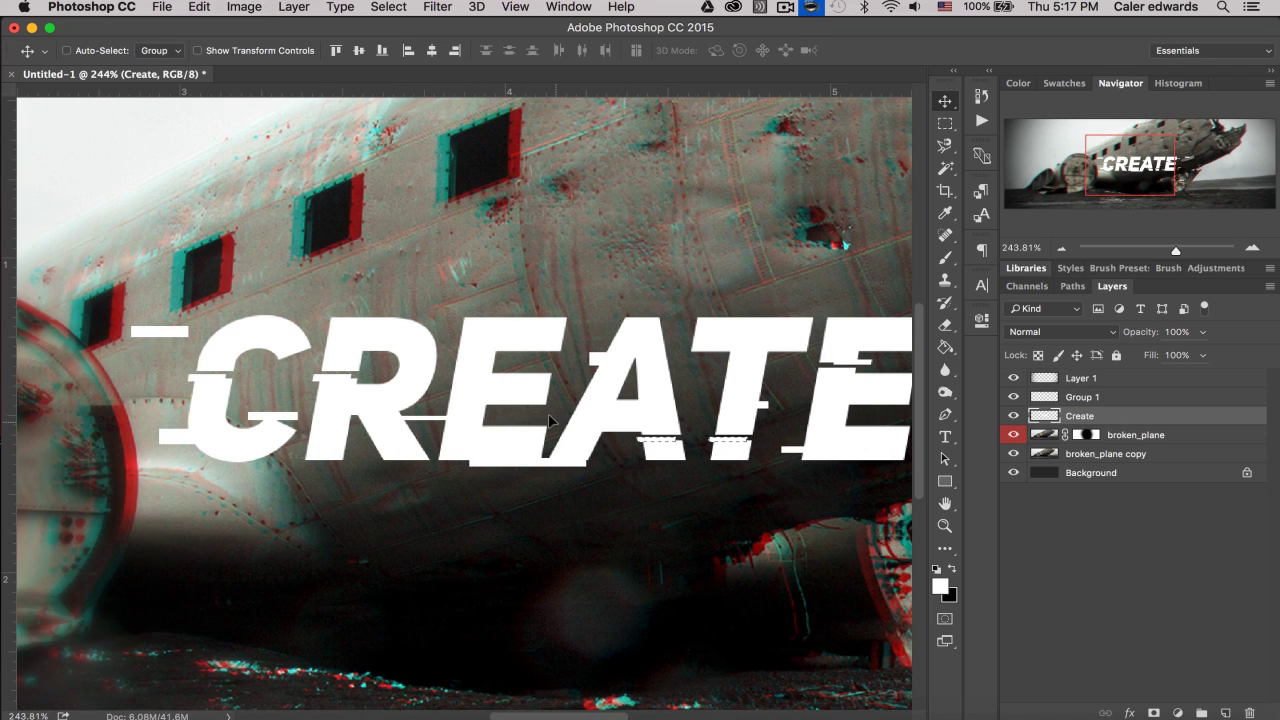
pyautogui.hscroll(1, 548, 413)
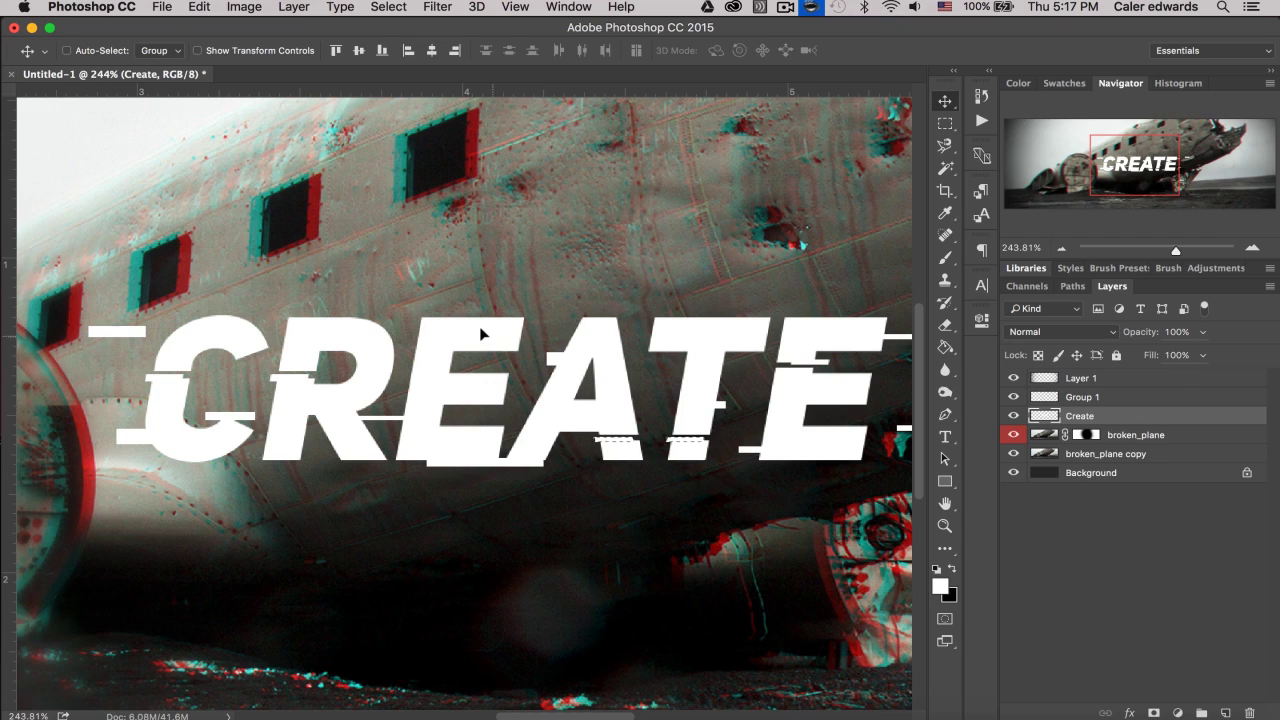
# - Select a thin strip from the first E's upper arm across the top of the A, shift it slightly right, and deselect
pyautogui.press('m')
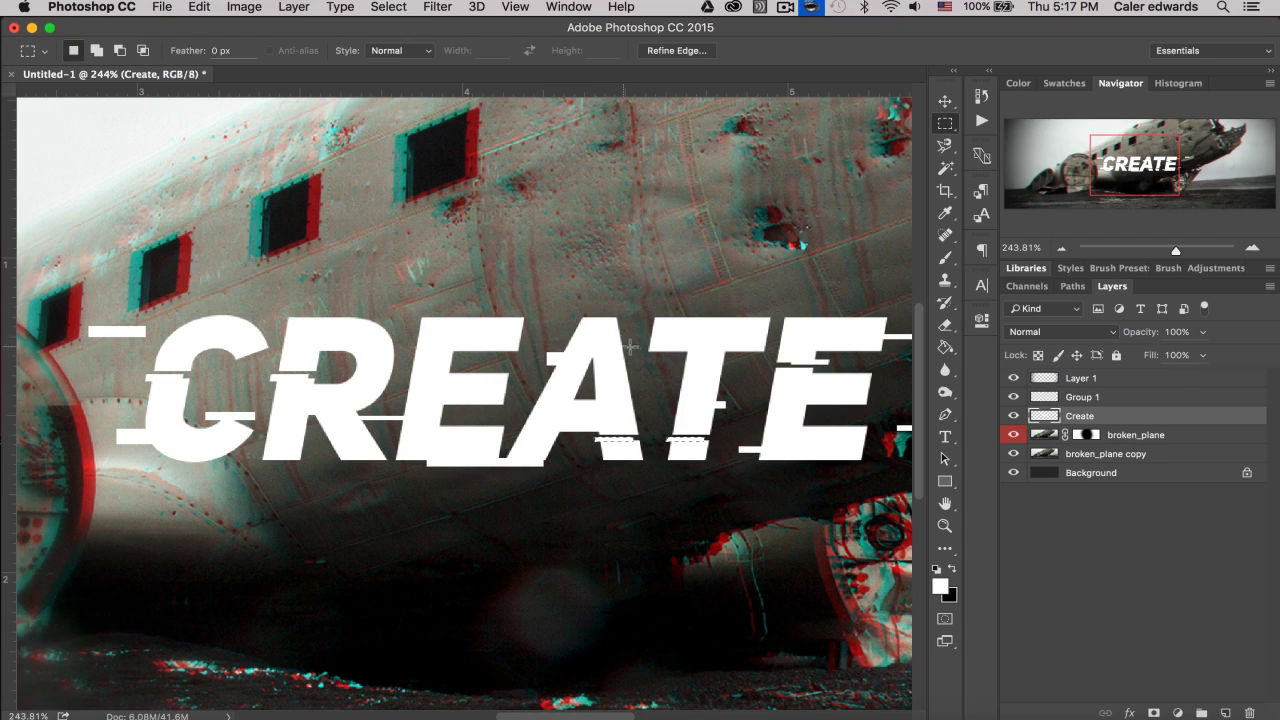
pyautogui.moveTo(626, 342); pyautogui.dragTo(490, 342)
pyautogui.press('v')
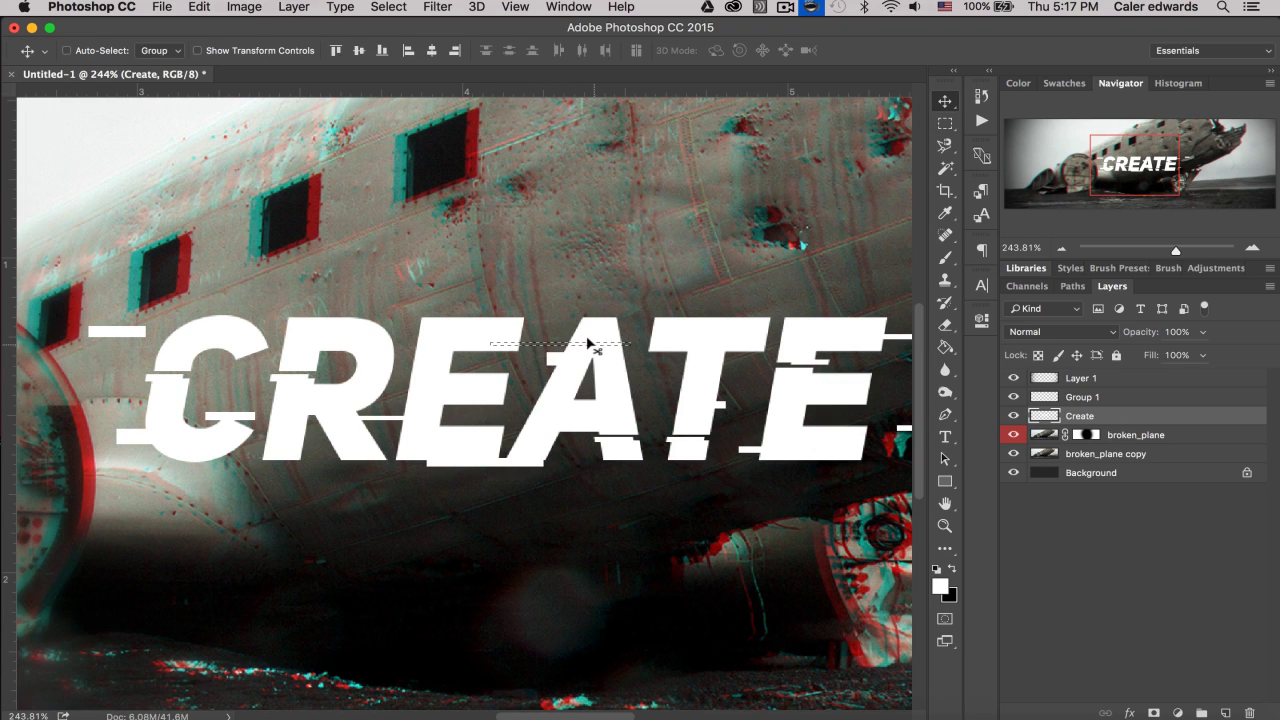
pyautogui.moveTo(586, 342); pyautogui.dragTo(594, 340)
pyautogui.scroll(-5, 624, 422)
pyautogui.scroll(-2, 624, 422)
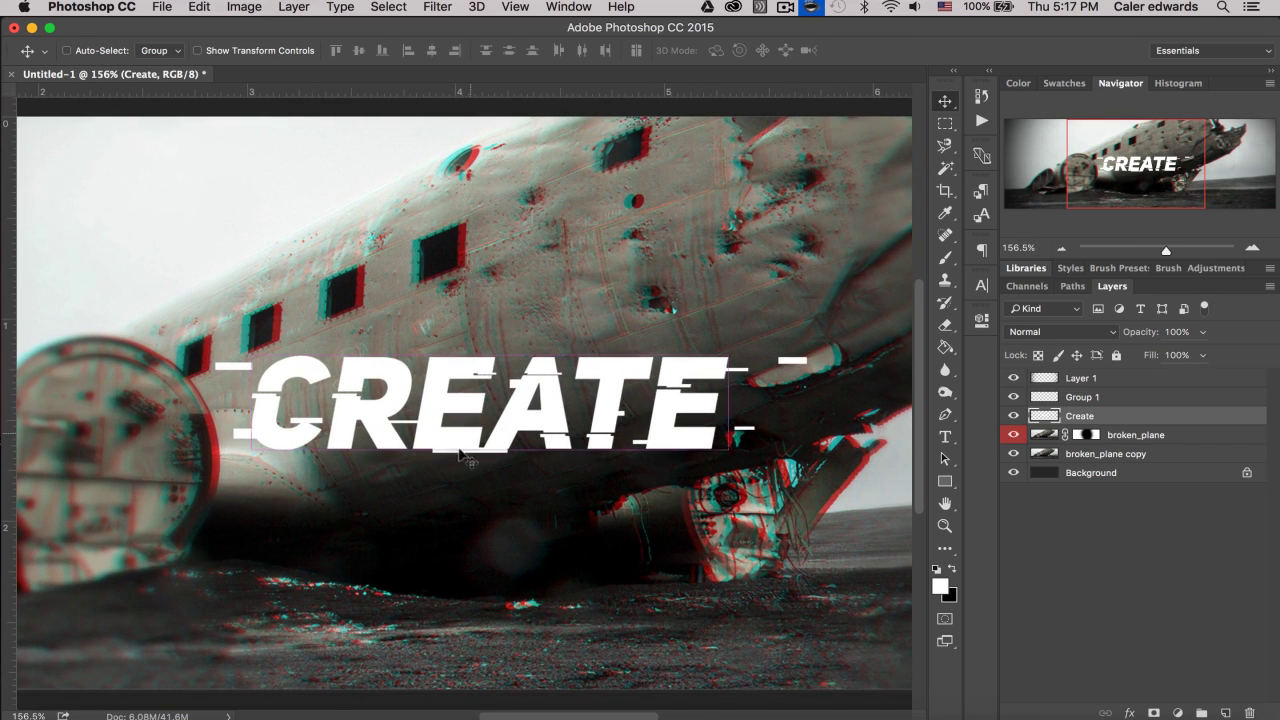
pyautogui.scroll(-2, 520, 462)
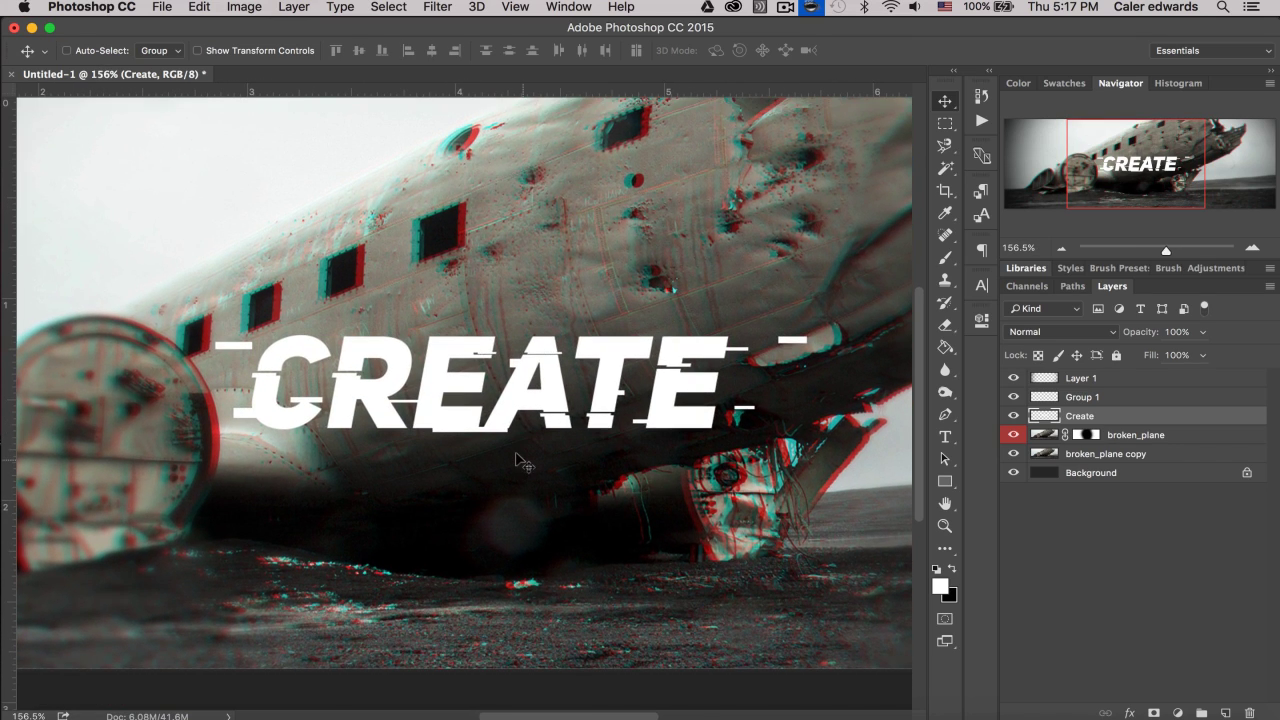
# - Select a thin horizontal strip between the R's lower leg and the first E with the Rectangular Marquee and shift it slightly left
pyautogui.scroll(4, 520, 462)
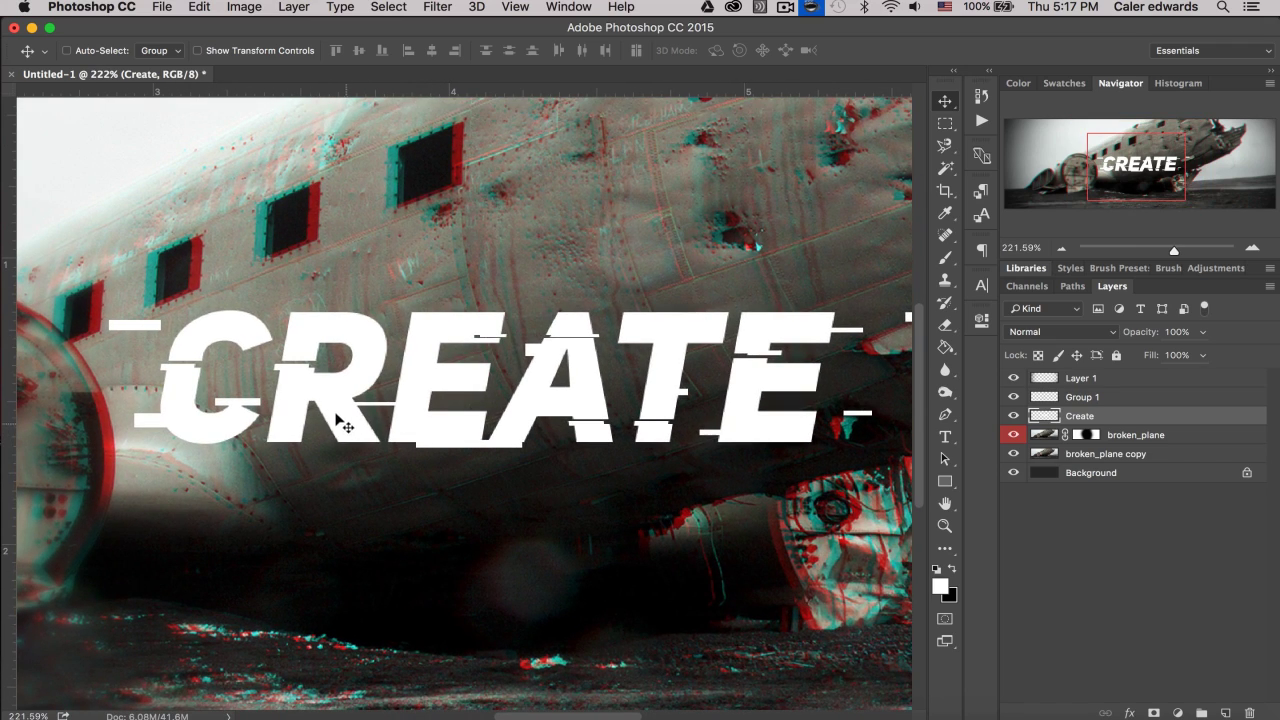
pyautogui.press('m')
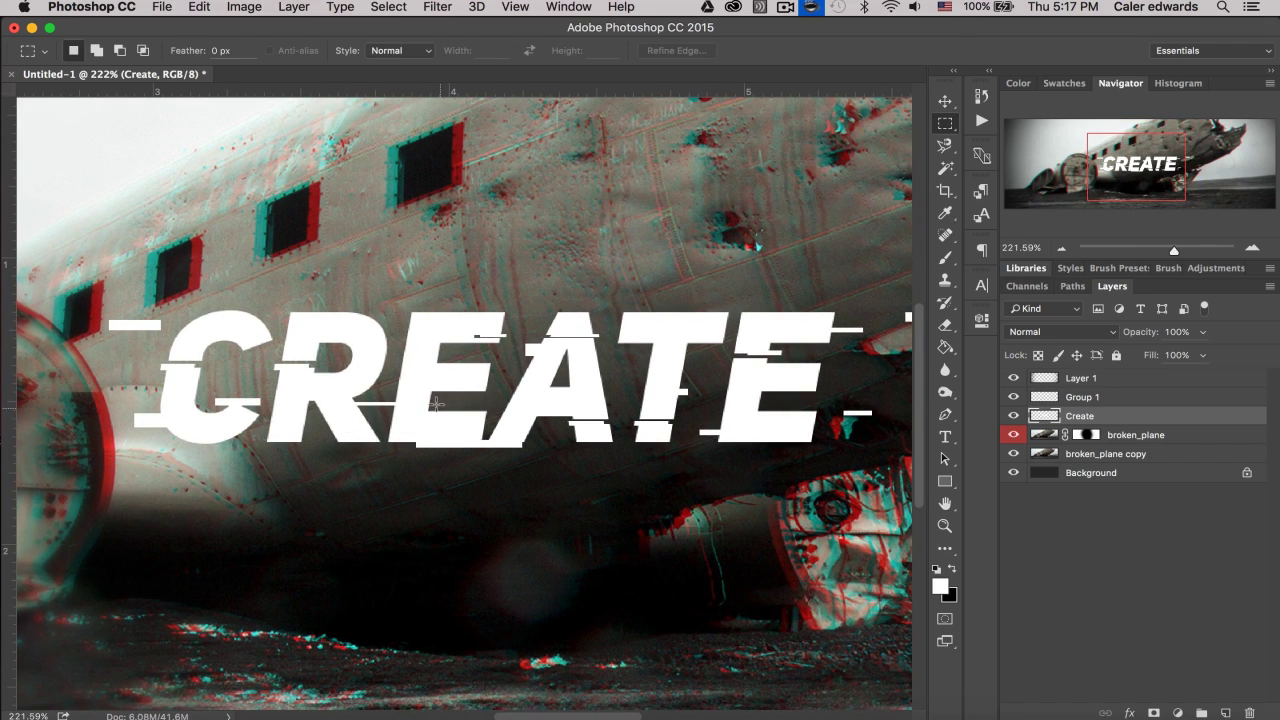
pyautogui.moveTo(436, 404); pyautogui.dragTo(382, 405)
pyautogui.press('v')
# - Merge the Create layer with Group 1 and toggle the merged layer's visibility to check it
pyautogui.scroll(-2, 466, 420)
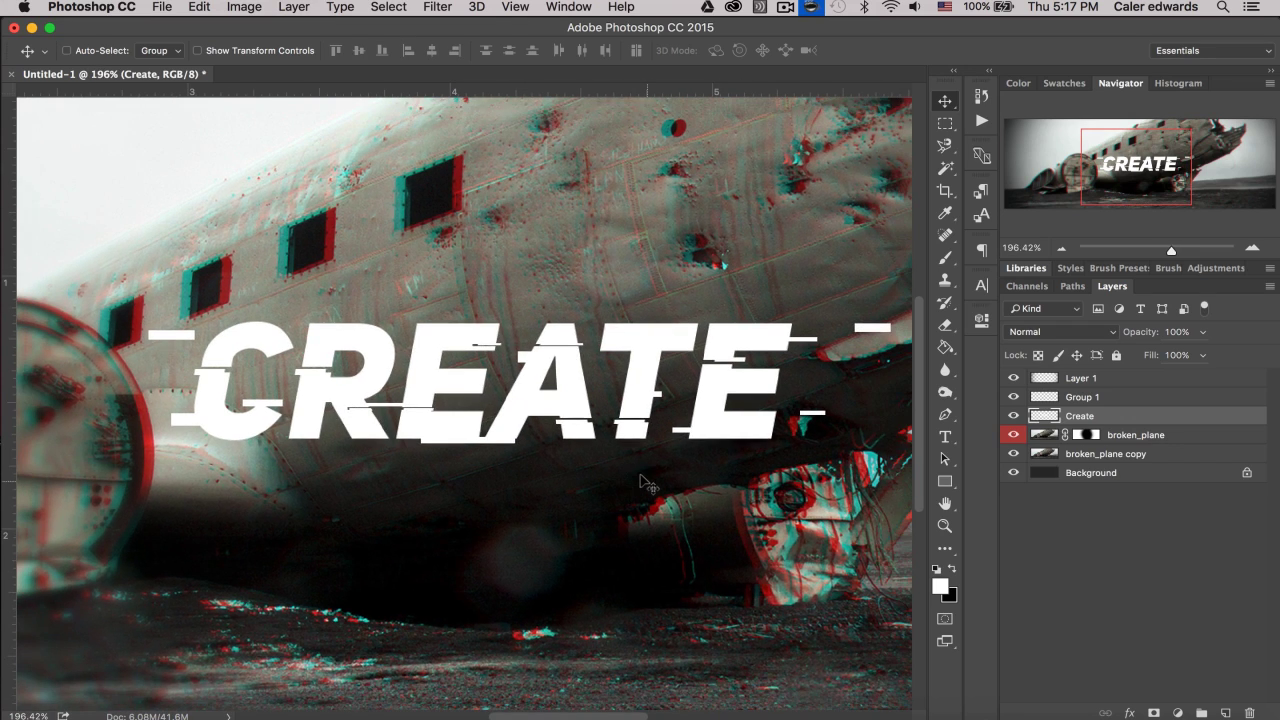
pyautogui.scroll(-3, 645, 483)
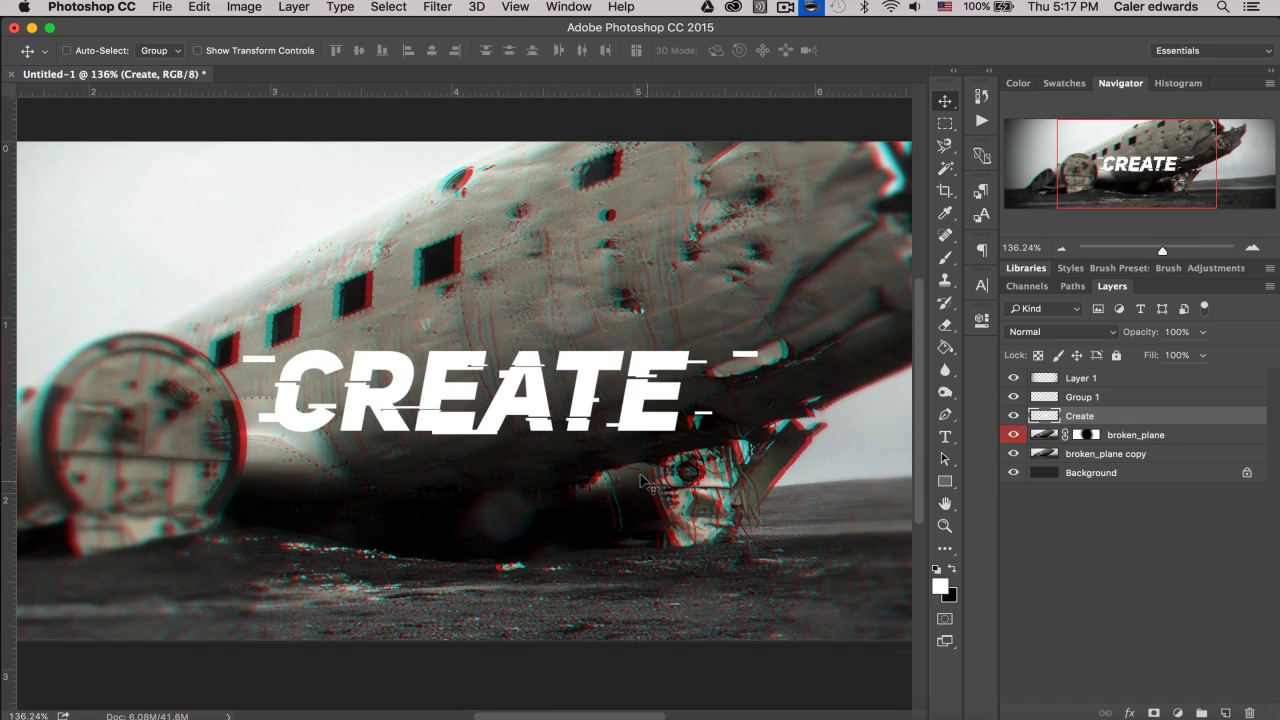
pyautogui.keyDown('shift'); pyautogui.click(1082, 396); pyautogui.keyUp('shift')
pyautogui.rightClick(1082, 396)
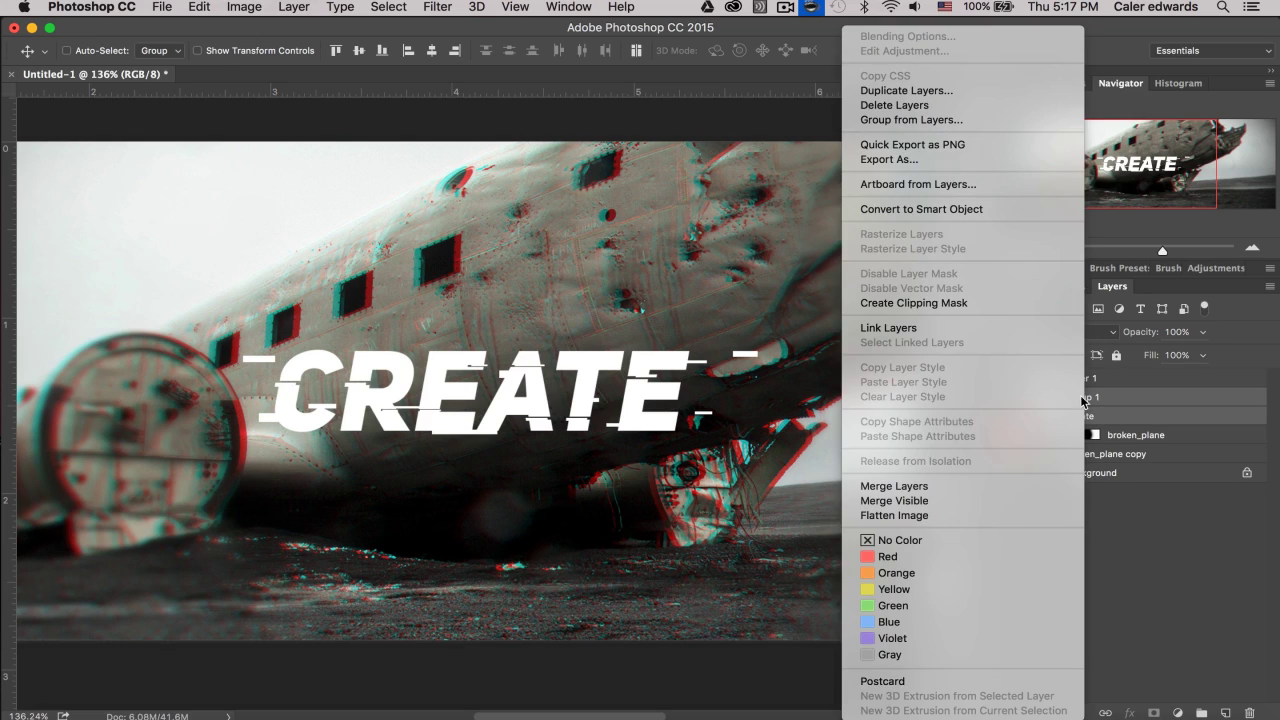
pyautogui.click(873, 489)
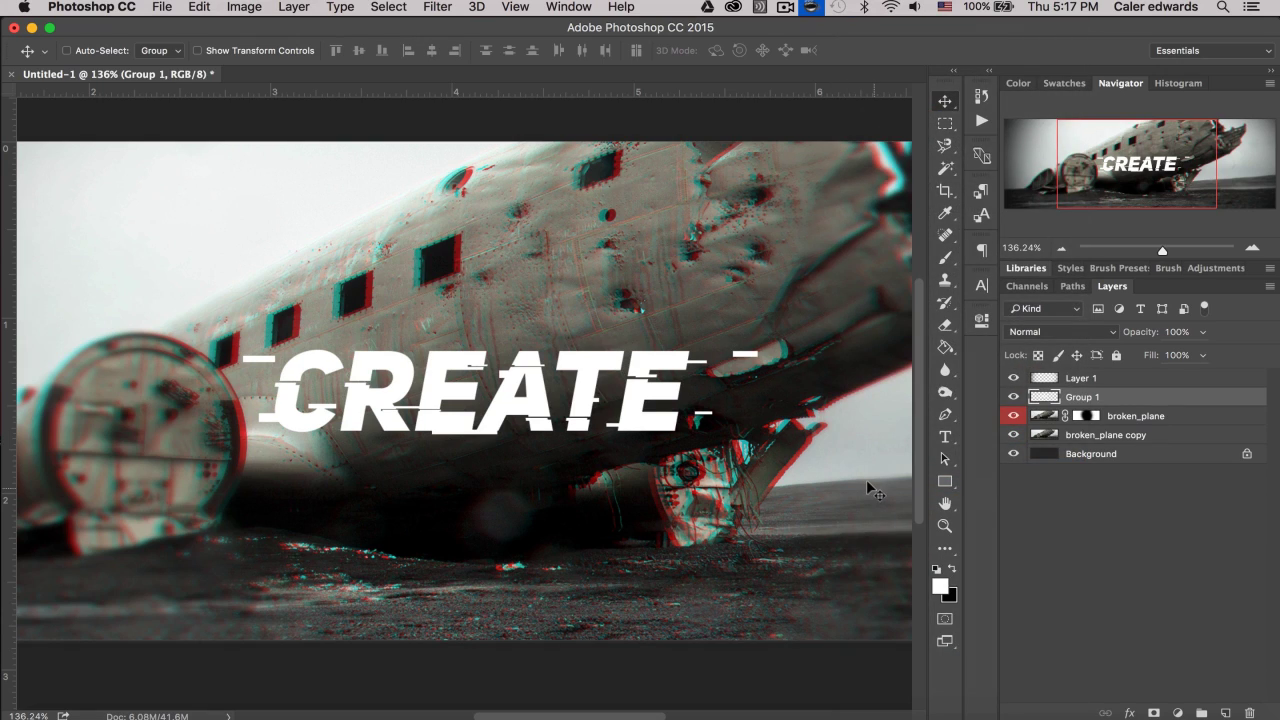
pyautogui.click(1014, 397)
pyautogui.click(1014, 397)
# - Apply the Add Noise filter to the merged title with an amount of 22% and Uniform distribution
pyautogui.click(440, 6)
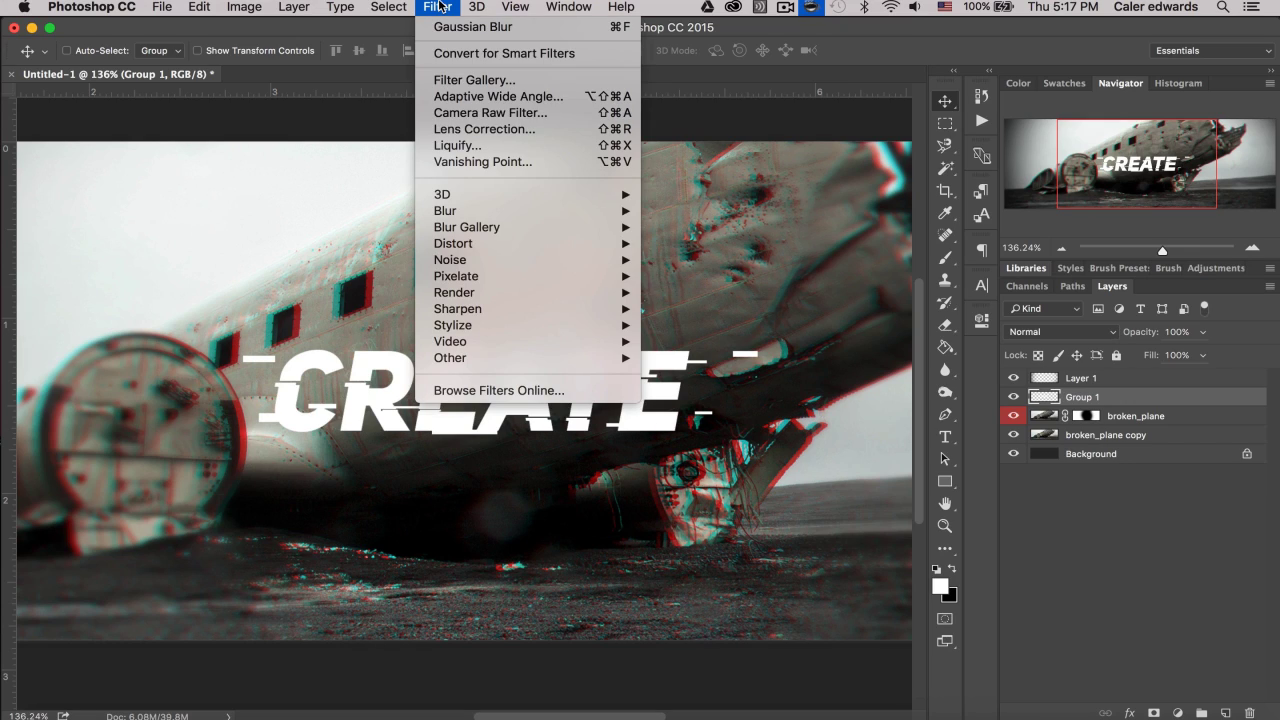
pyautogui.moveTo(486, 262)
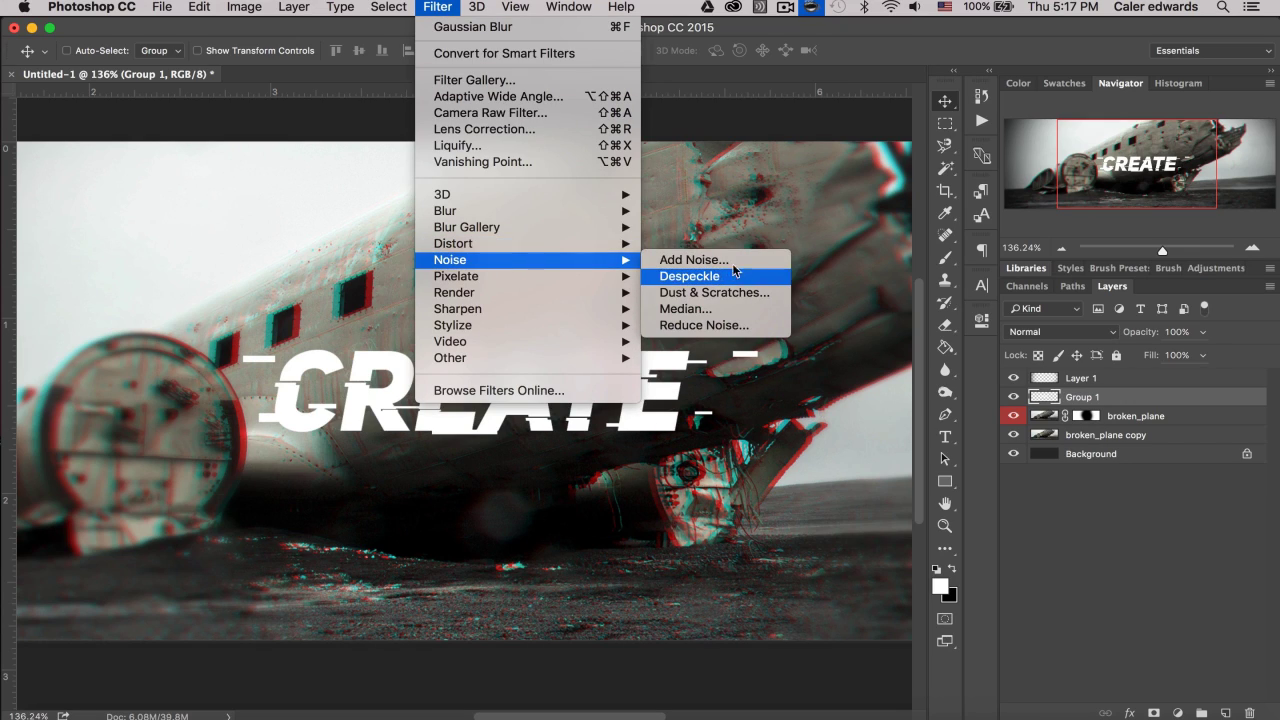
pyautogui.click(698, 261)
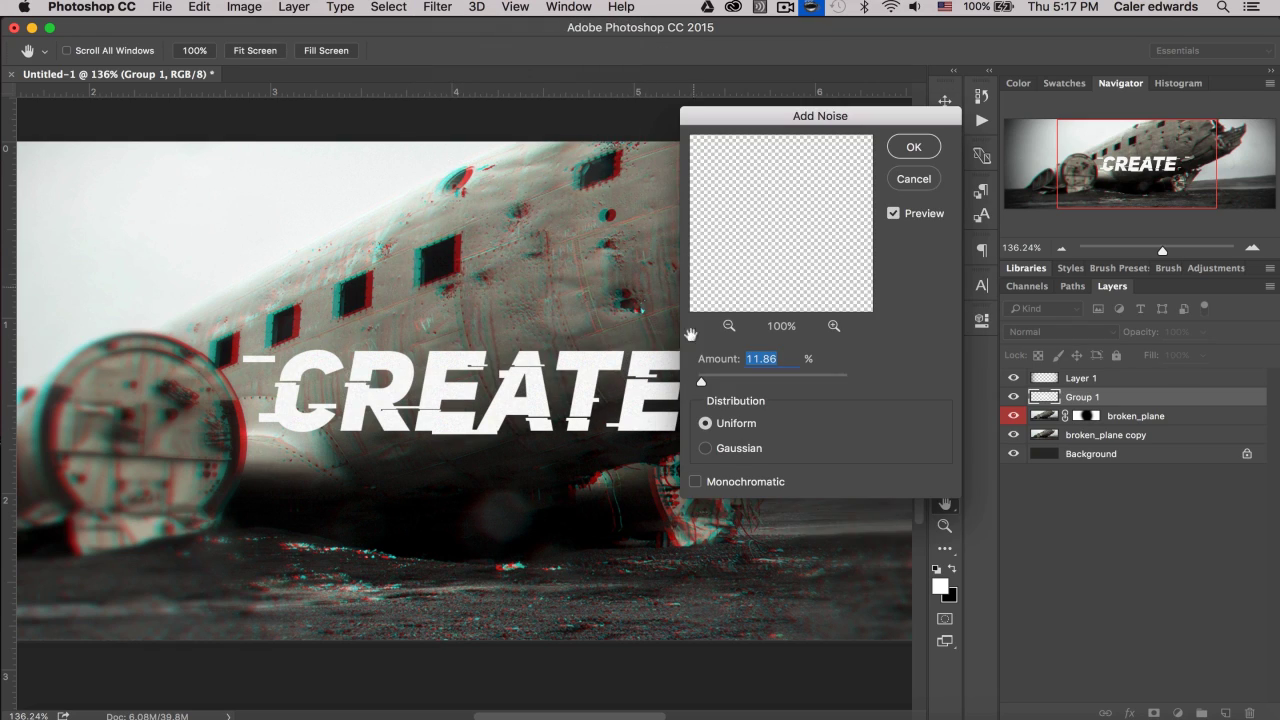
pyautogui.moveTo(703, 381); pyautogui.dragTo(704, 383)
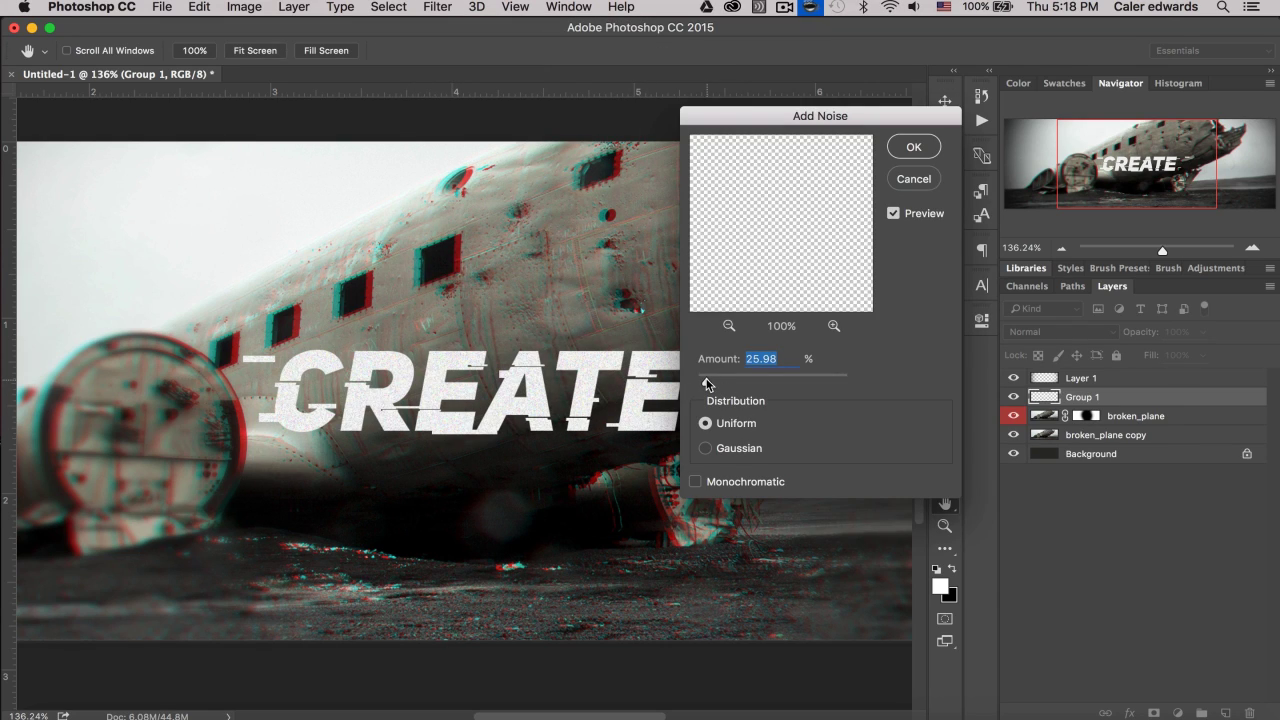
pyautogui.moveTo(705, 384); pyautogui.dragTo(707, 384)
pyautogui.write('22')
pyautogui.click(914, 148)
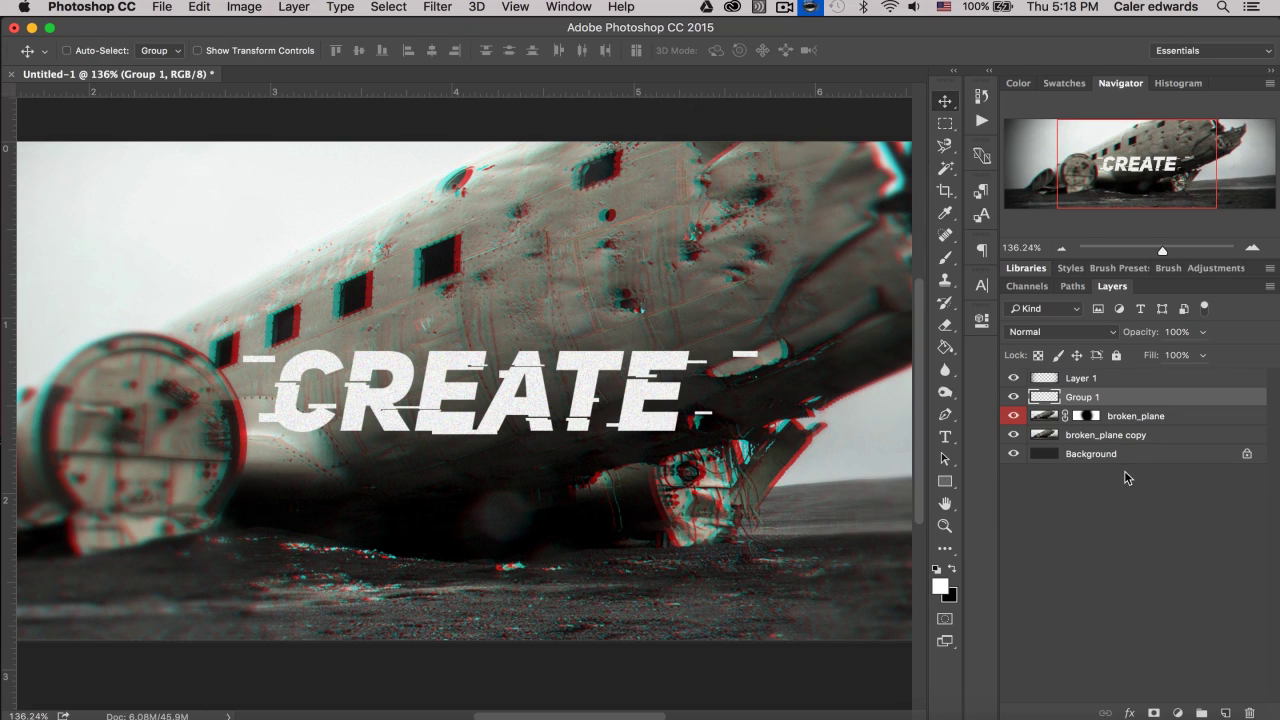
# - Apply a Gaussian Blur with a radius of 1.0 pixel to the title layer
pyautogui.click(431, 8)
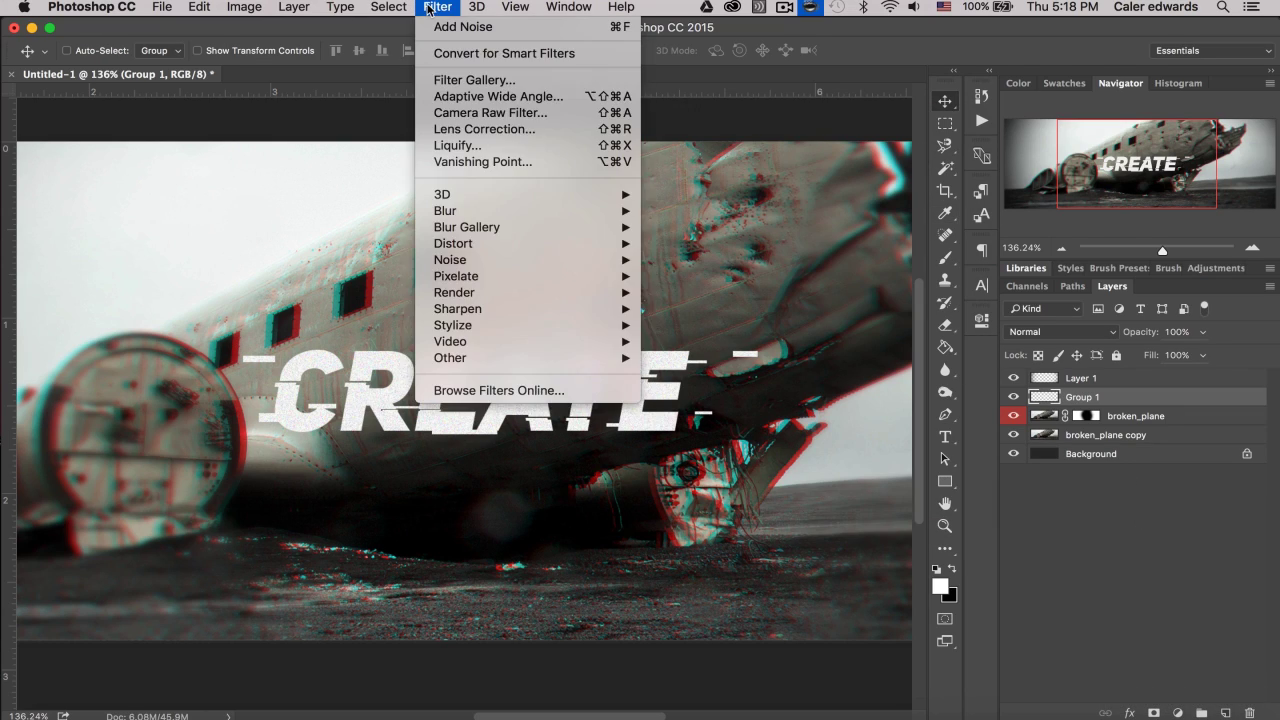
pyautogui.moveTo(474, 214)
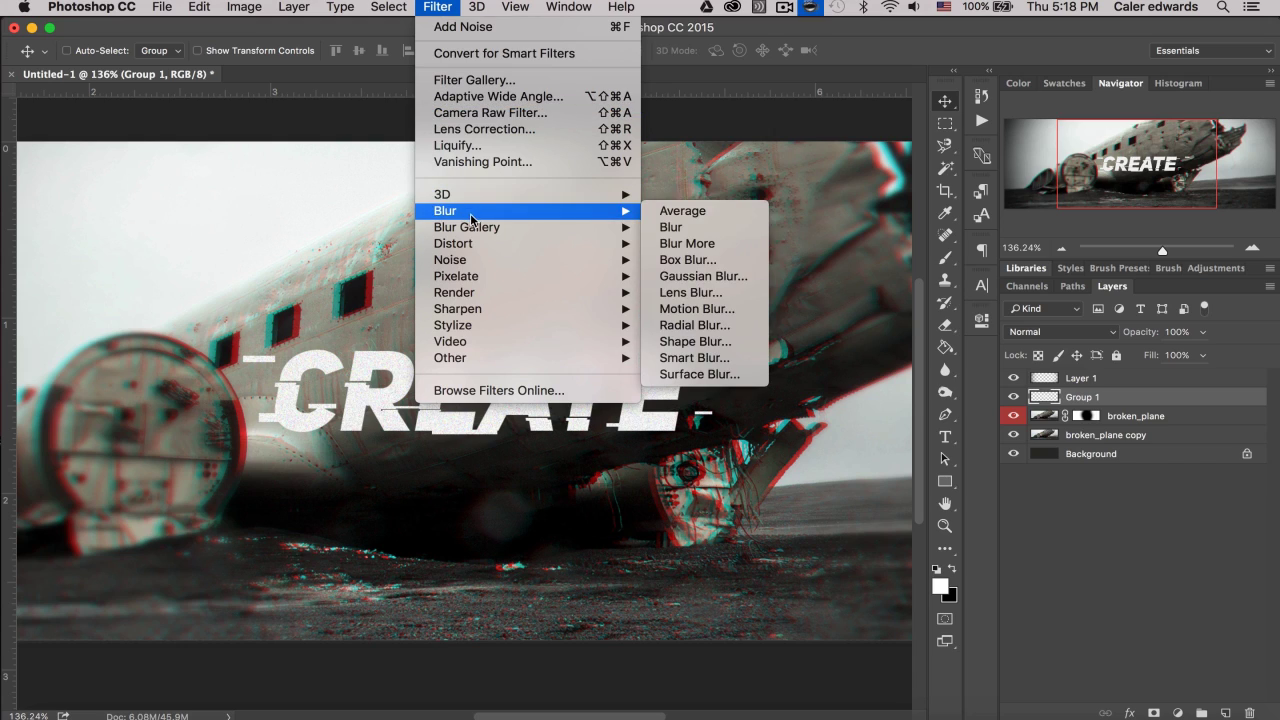
pyautogui.click(703, 276)
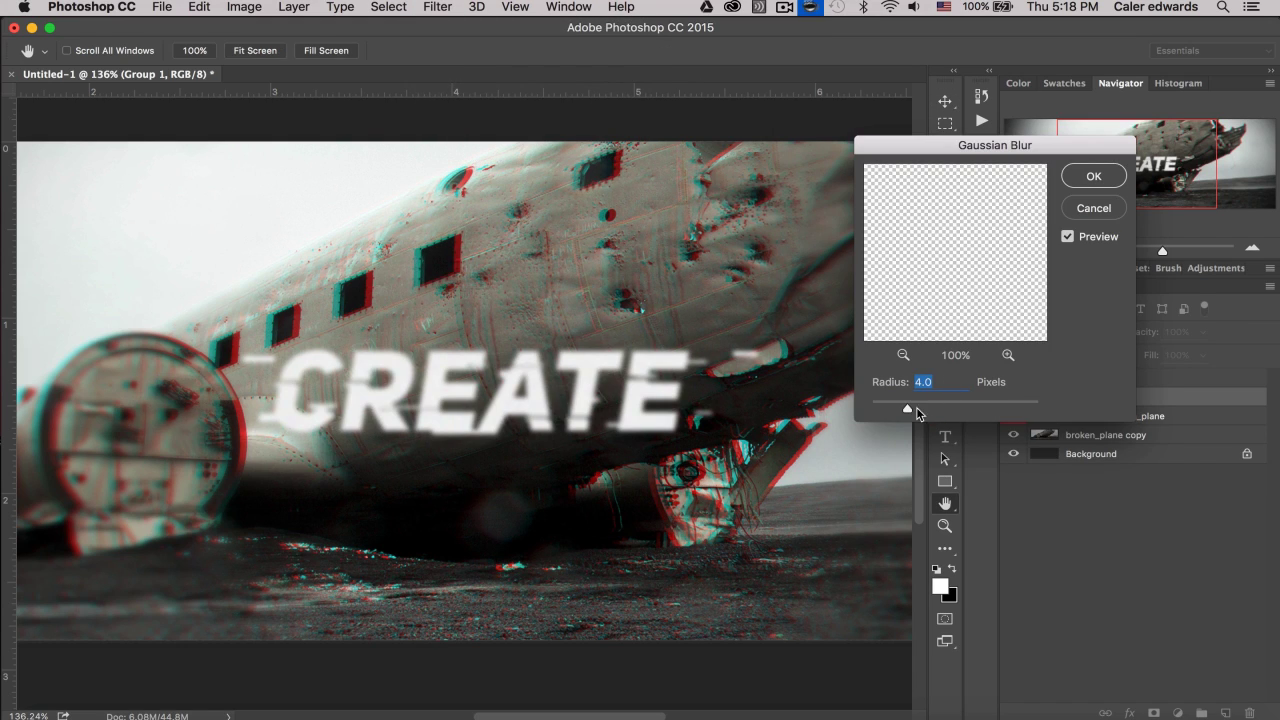
pyautogui.moveTo(887, 406); pyautogui.dragTo(878, 406)
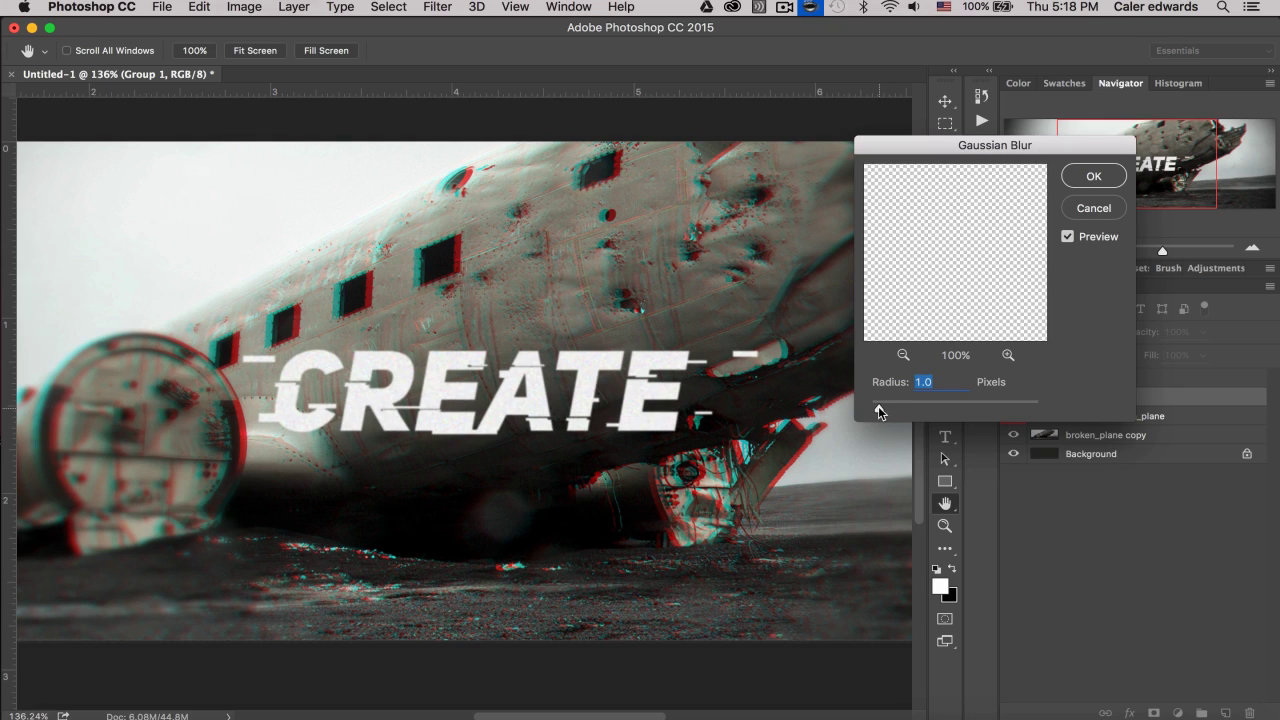
pyautogui.click(1094, 177)
pyautogui.click(441, 8)
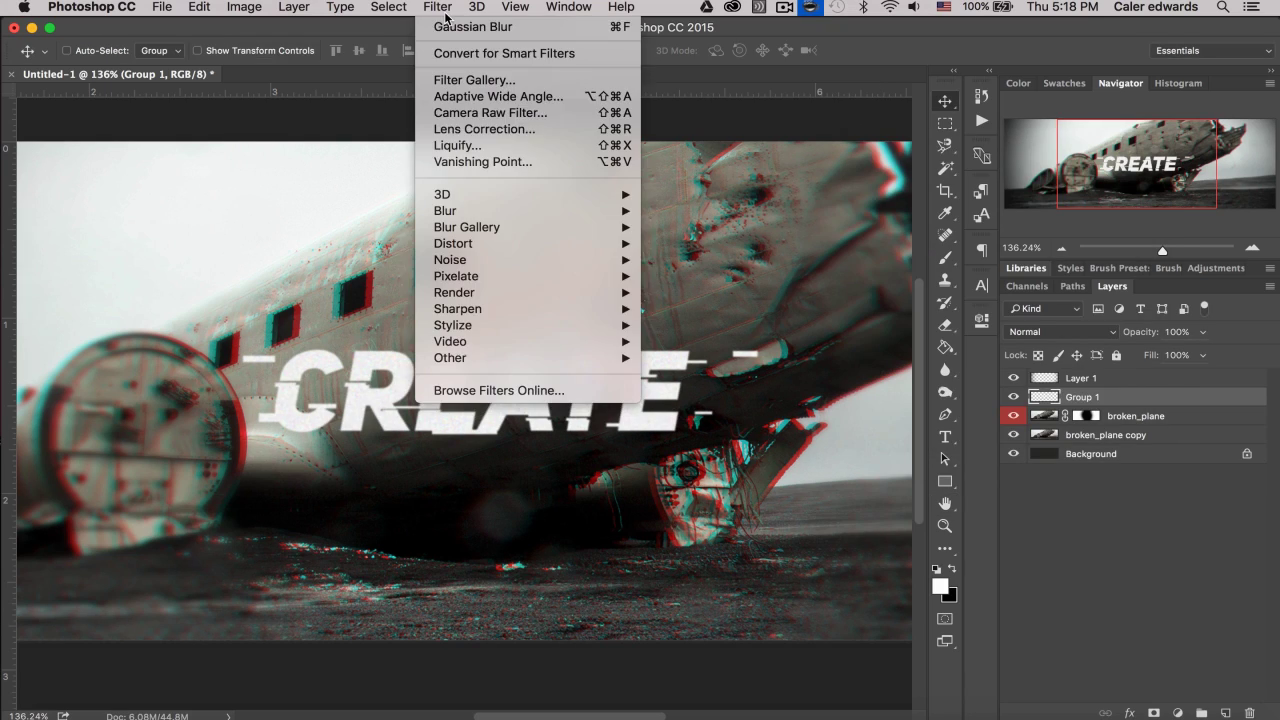
pyautogui.moveTo(508, 210)
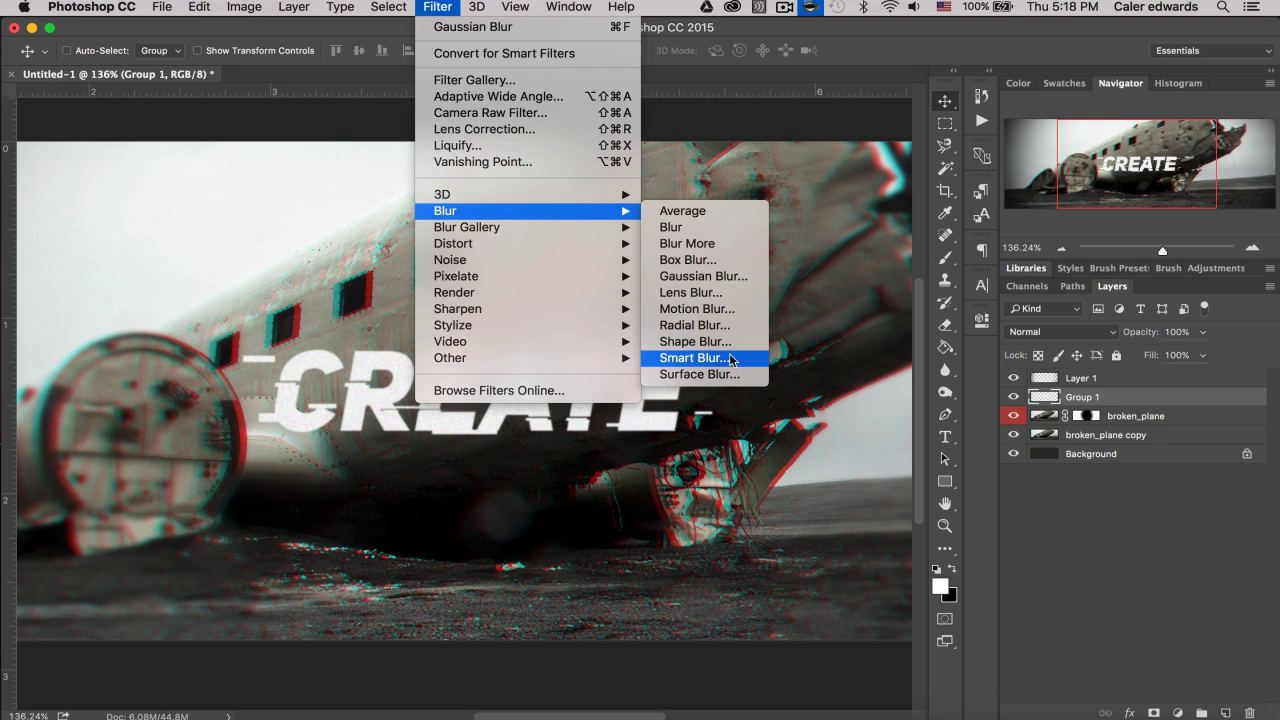
pyautogui.click(692, 309)
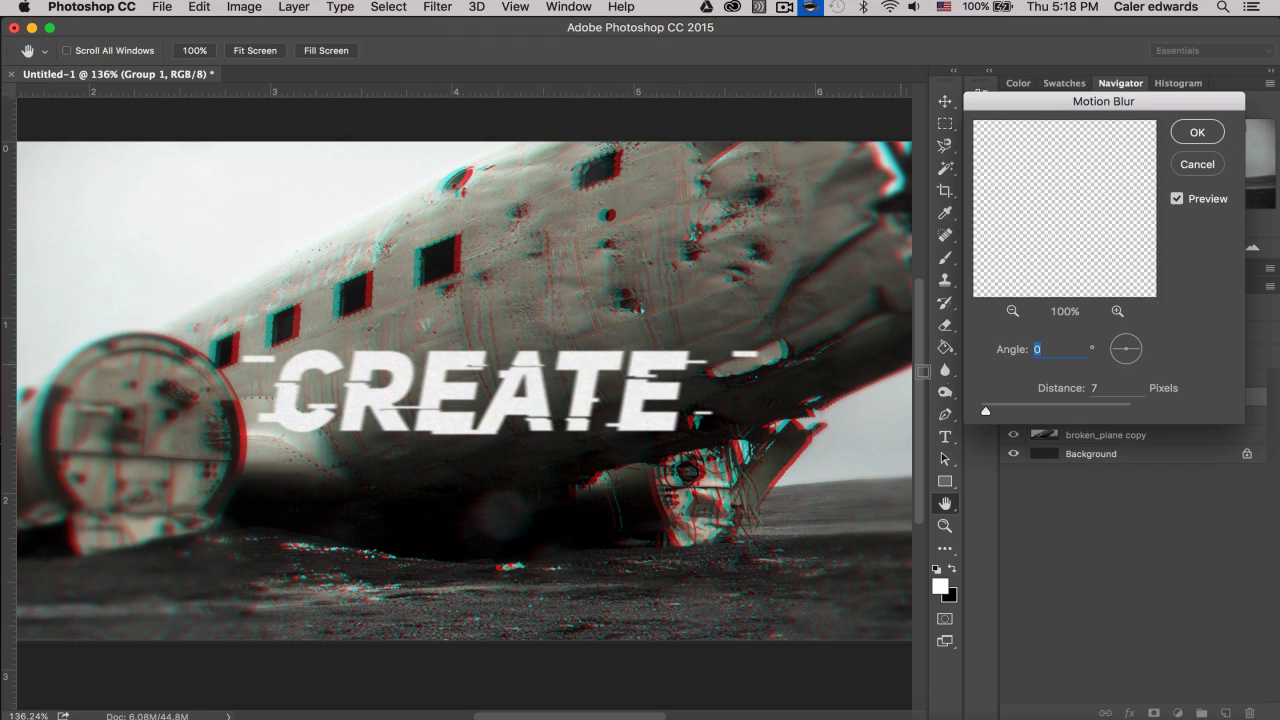
pyautogui.moveTo(995, 414); pyautogui.dragTo(983, 414)
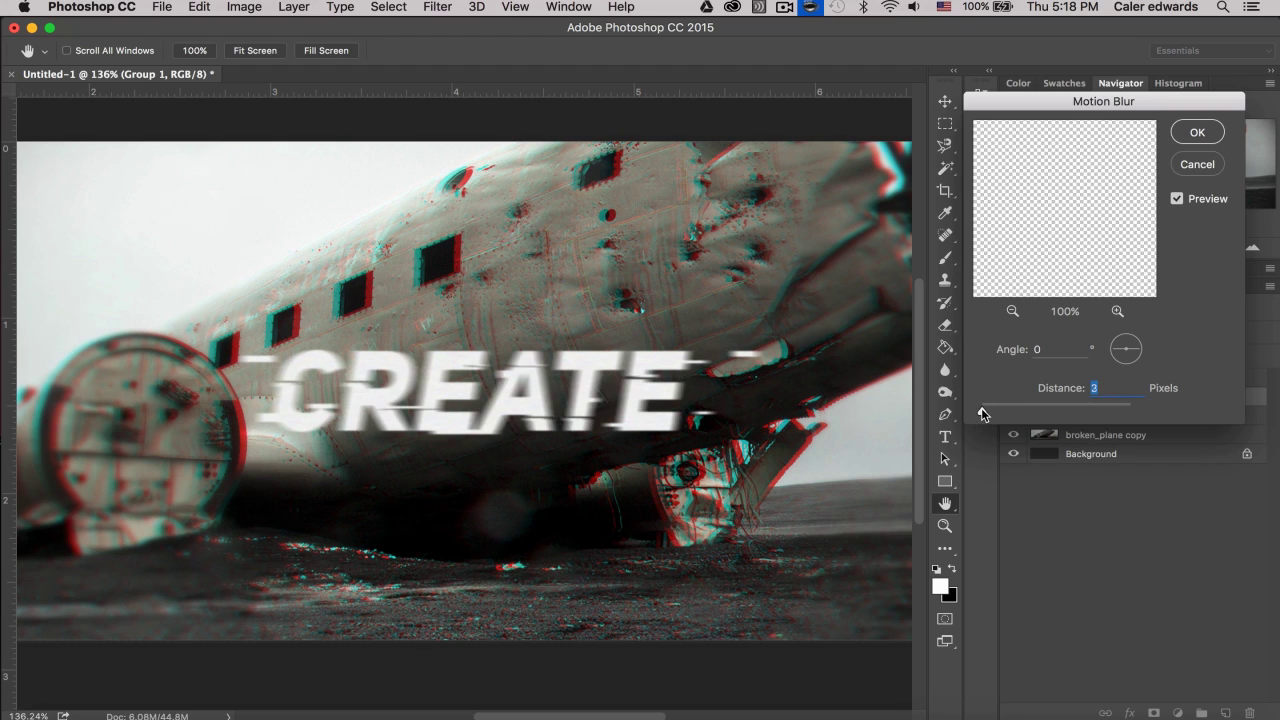
pyautogui.click(1198, 165)
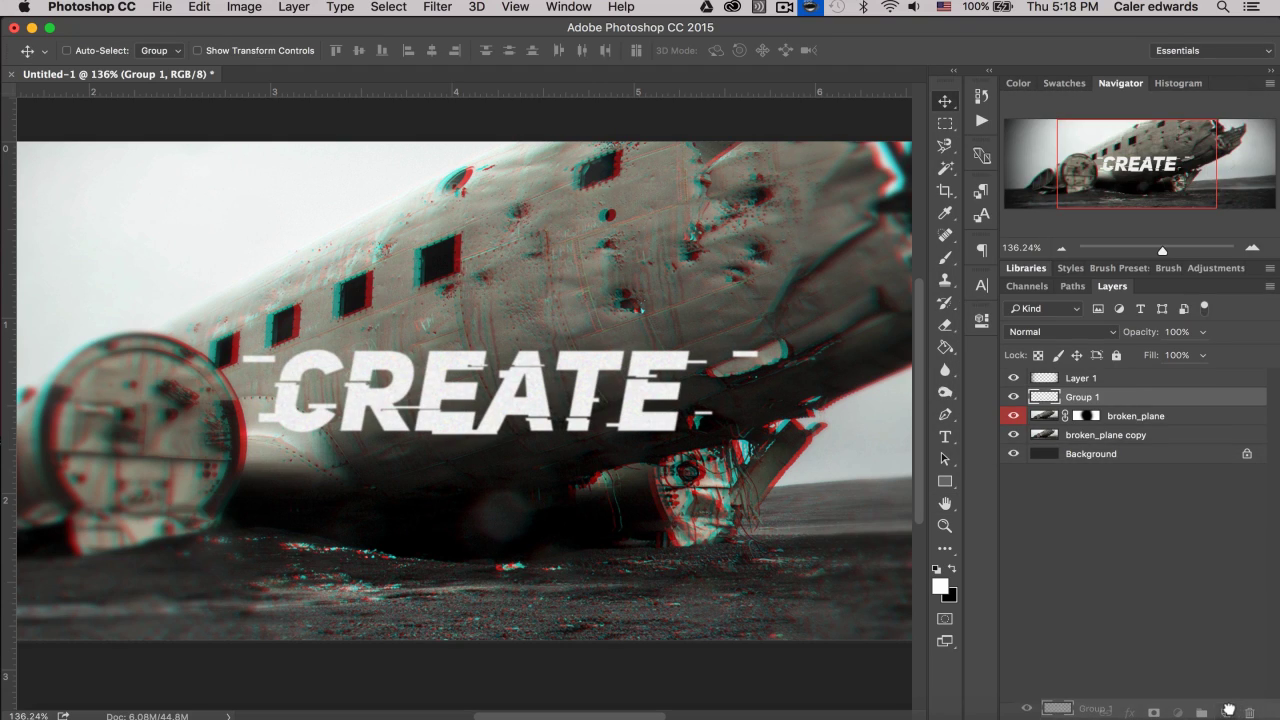
# - Duplicate the title layer beneath the original and apply a Motion Blur of 13 pixels at a 0° angle to the copy
pyautogui.moveTo(1100, 398); pyautogui.dragTo(1107, 418)
pyautogui.click(437, 7)
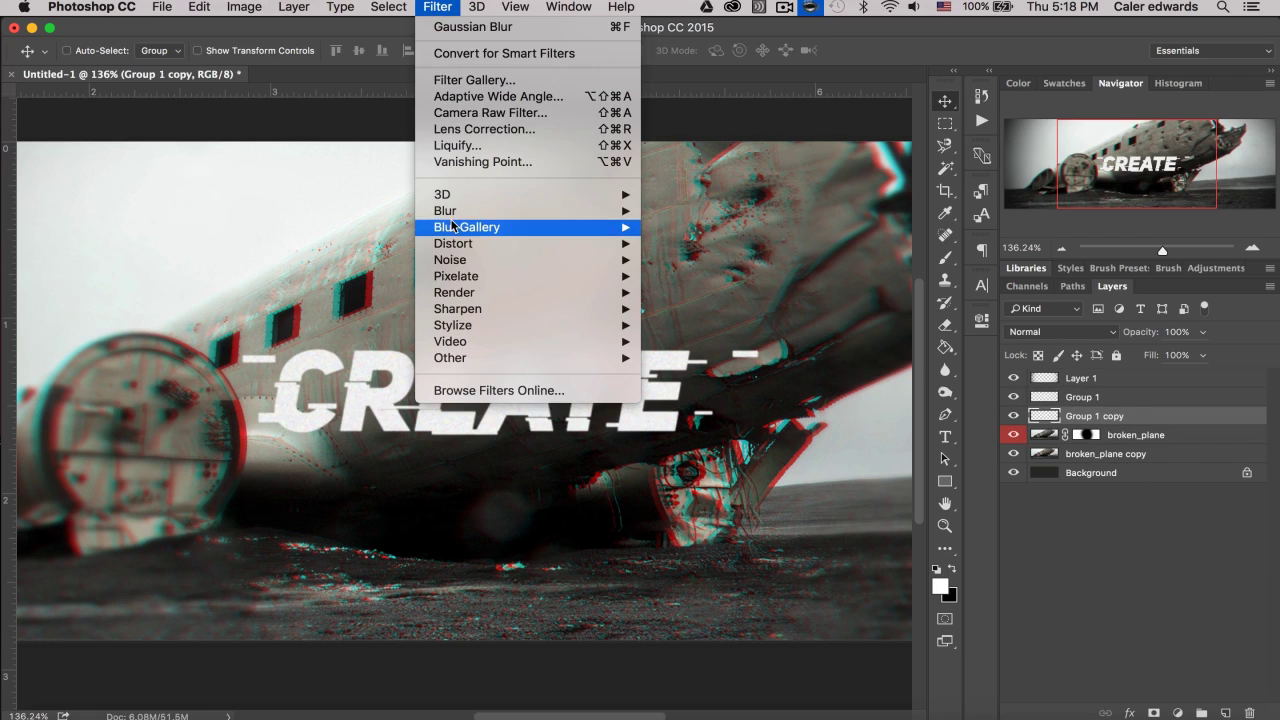
pyautogui.moveTo(453, 217)
pyautogui.click(690, 308)
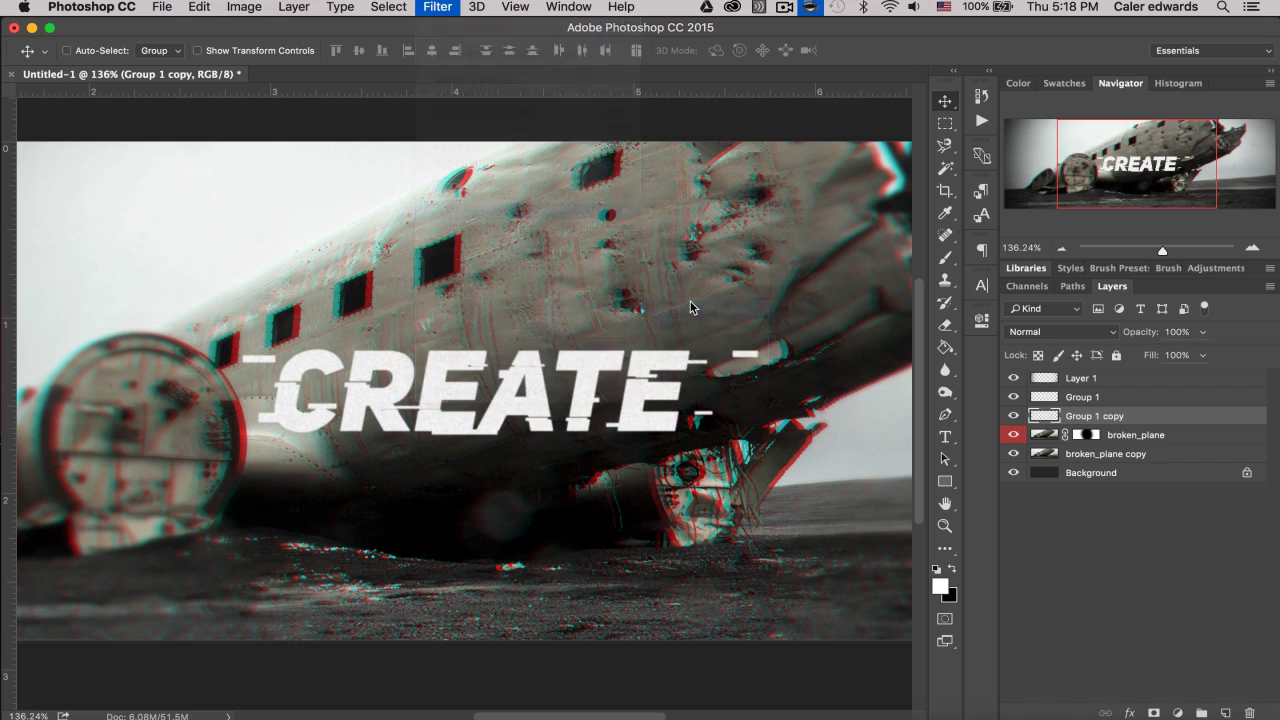
pyautogui.press('Tab')
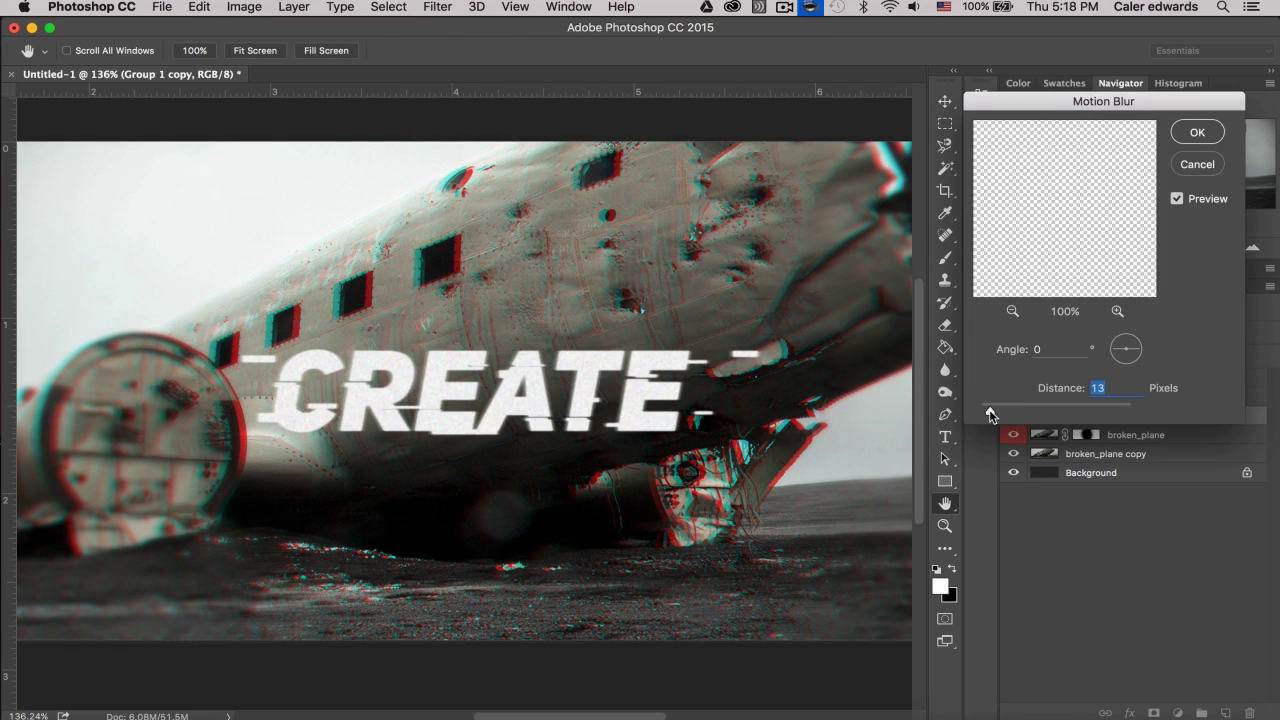
pyautogui.click(1199, 141)
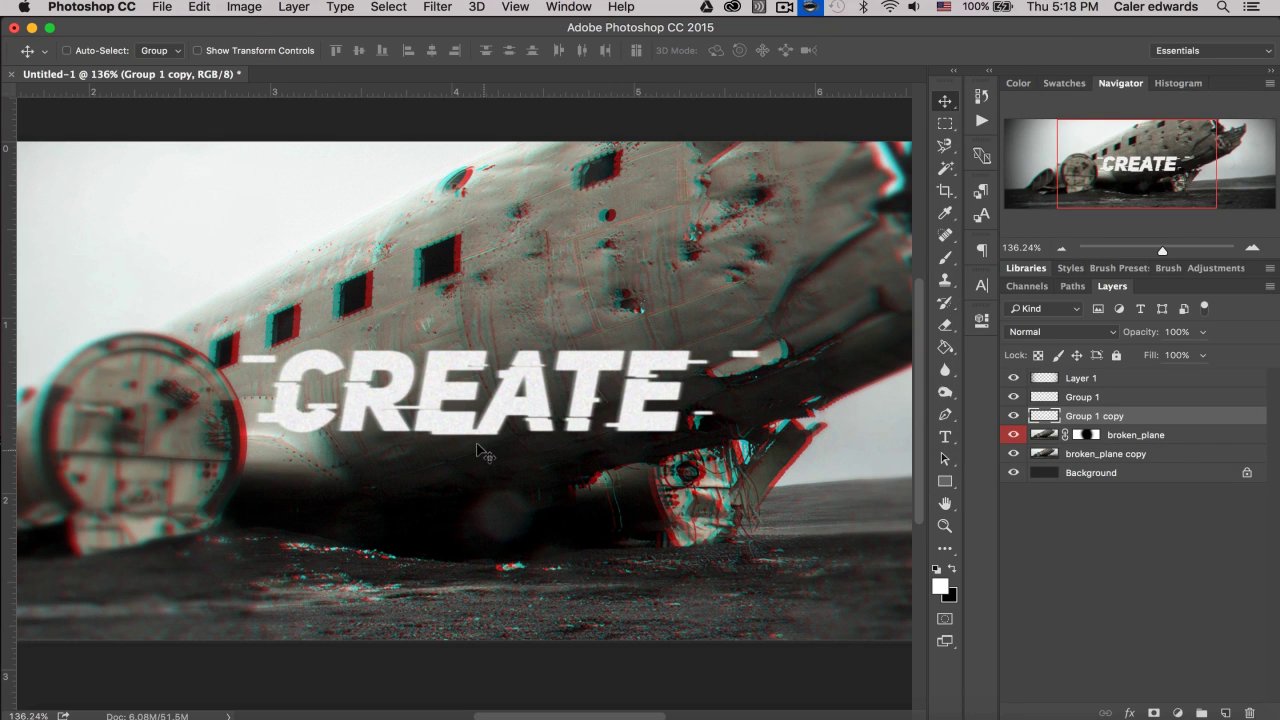
# - Merge the Group 1 title layer with its motion-blurred copy
pyautogui.scroll(-5, 482, 455)
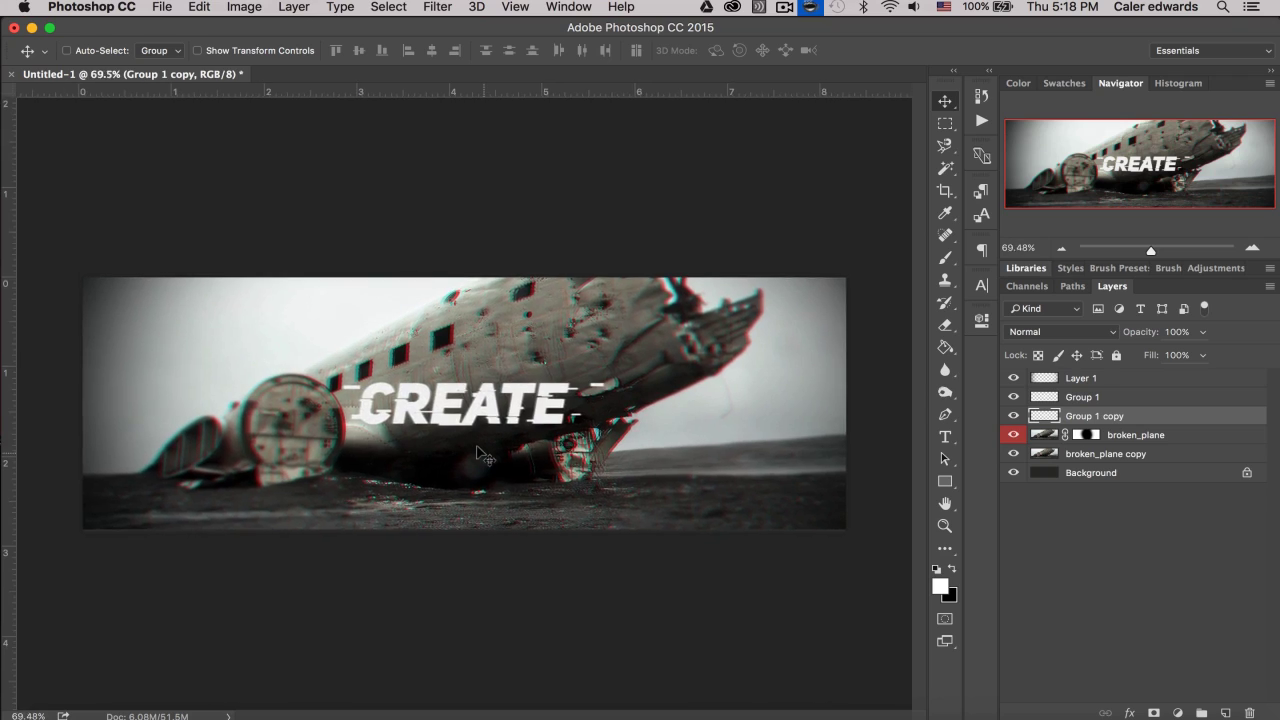
pyautogui.scroll(-1, 482, 455)
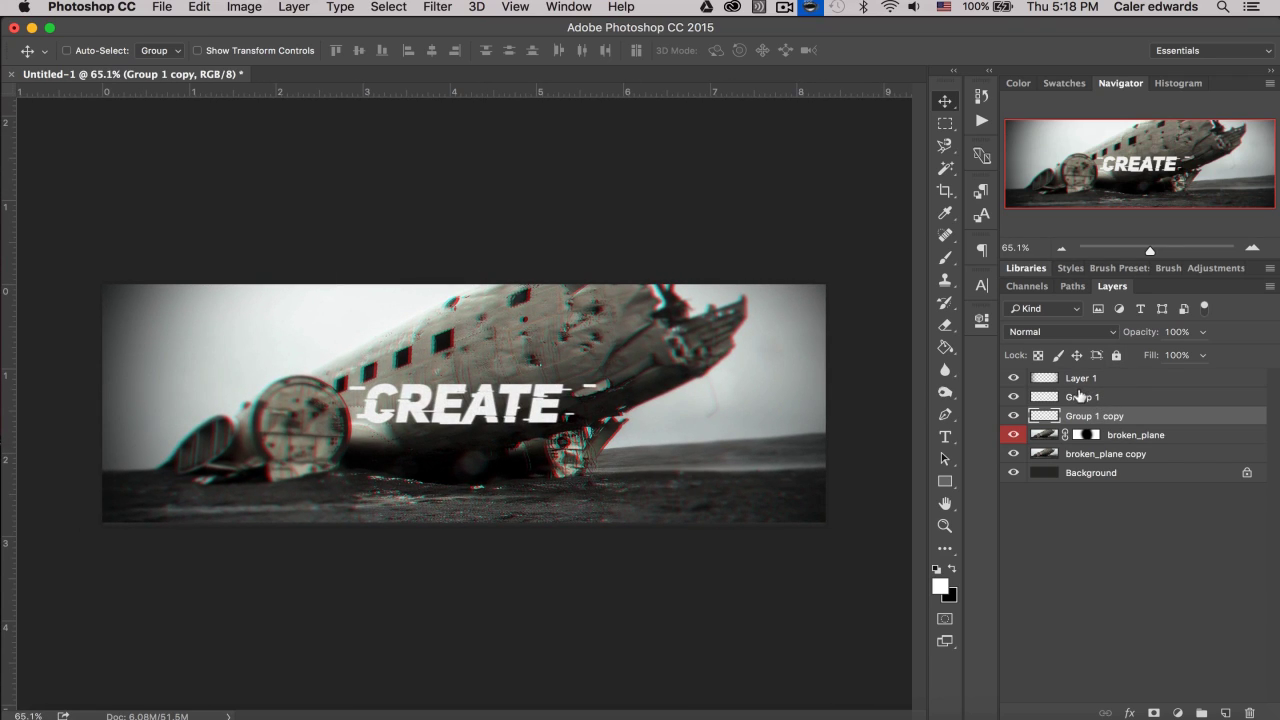
pyautogui.keyDown('shift'); pyautogui.click(1080, 396); pyautogui.keyUp('shift')
pyautogui.rightClick(1114, 405)
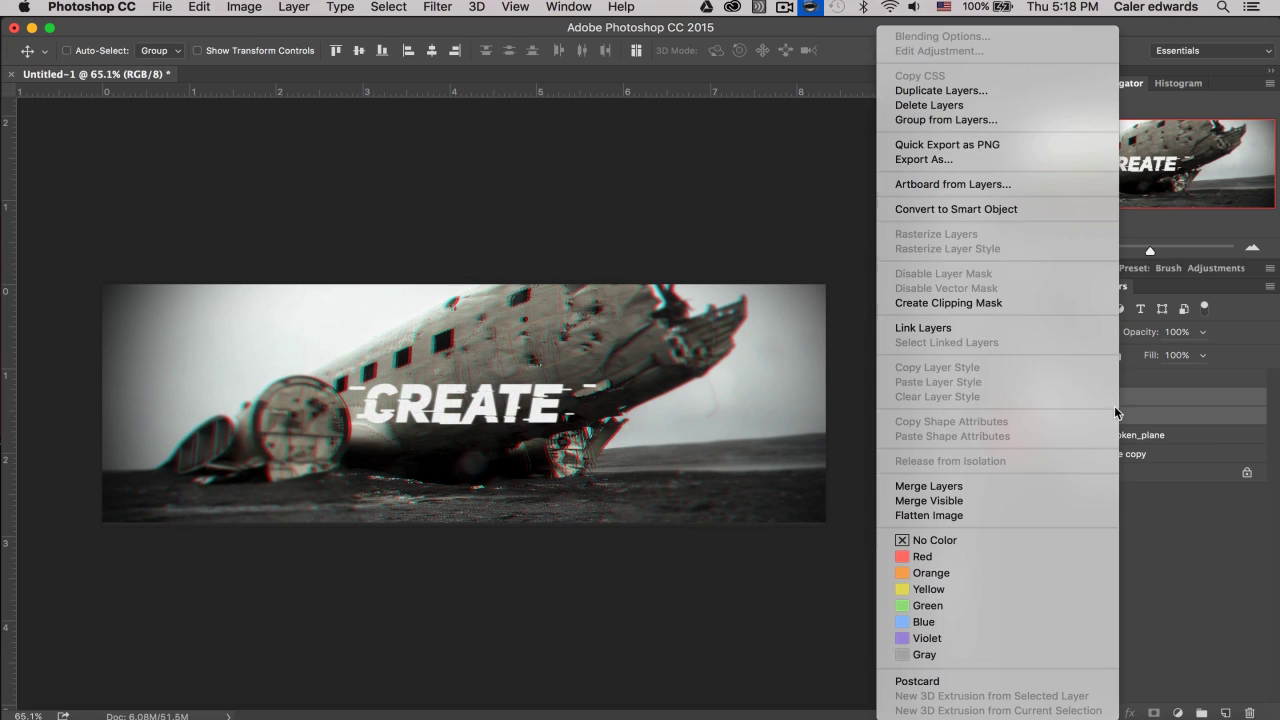
pyautogui.click(918, 488)
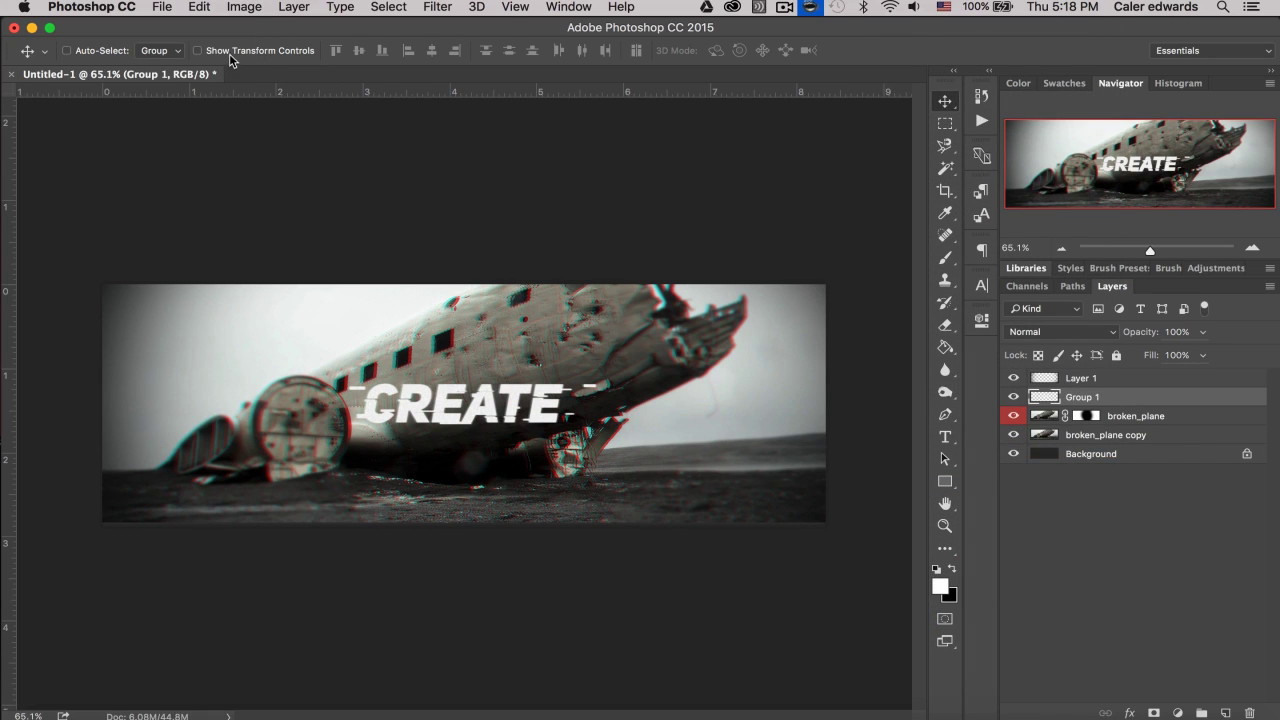
# - Scale the merged CREATE title up slightly, reposition it near the banner's center, and hide the transform controls
pyautogui.press('super+t')
pyautogui.moveTo(598, 383); pyautogui.dragTo(547, 402)
pyautogui.click(818, 50)
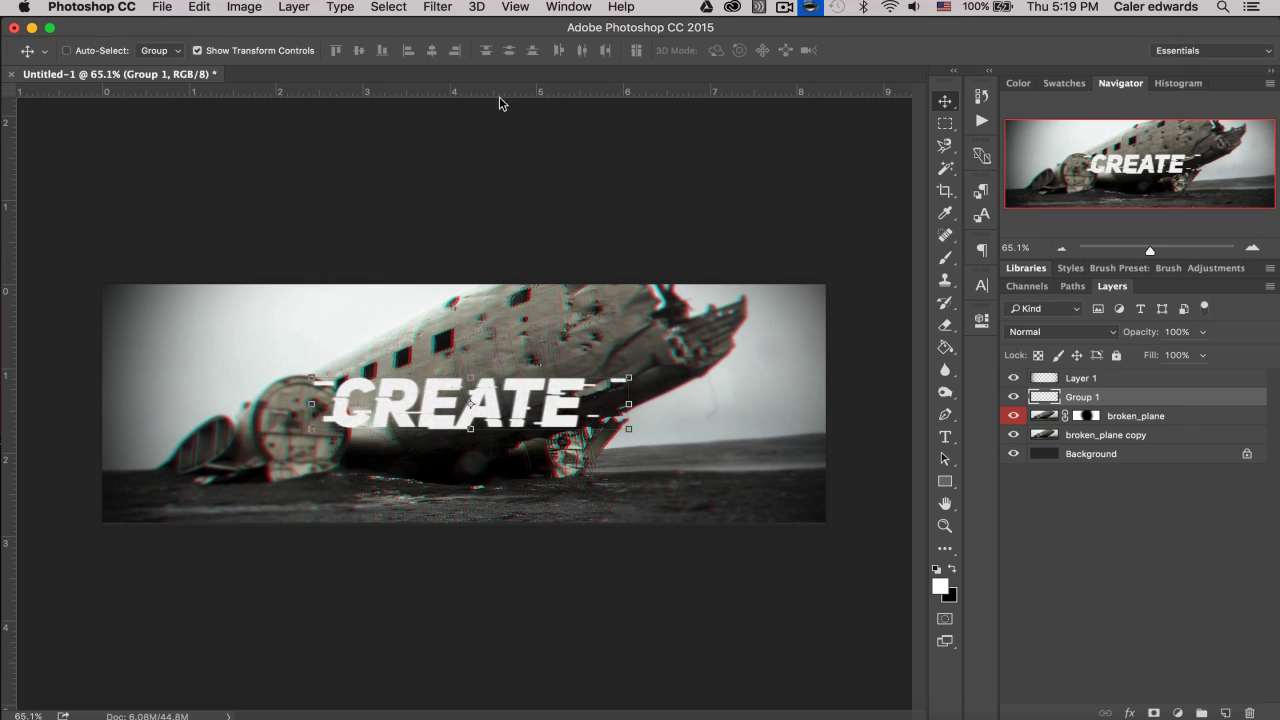
pyautogui.click(213, 55)
# - On a new layer above the title, paint soft white glows with a 1400 px, 0% hardness brush over the upper sky and below the banner
pyautogui.scroll(-3, 612, 431)
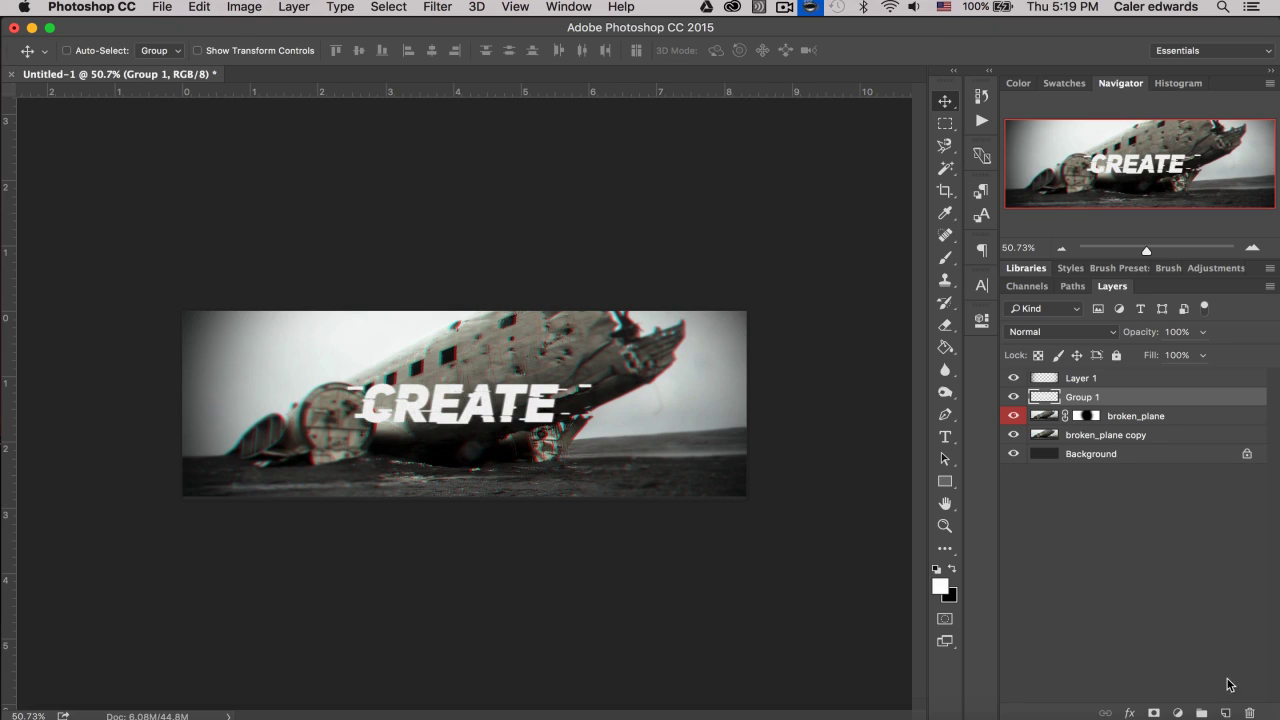
pyautogui.click(1221, 710)
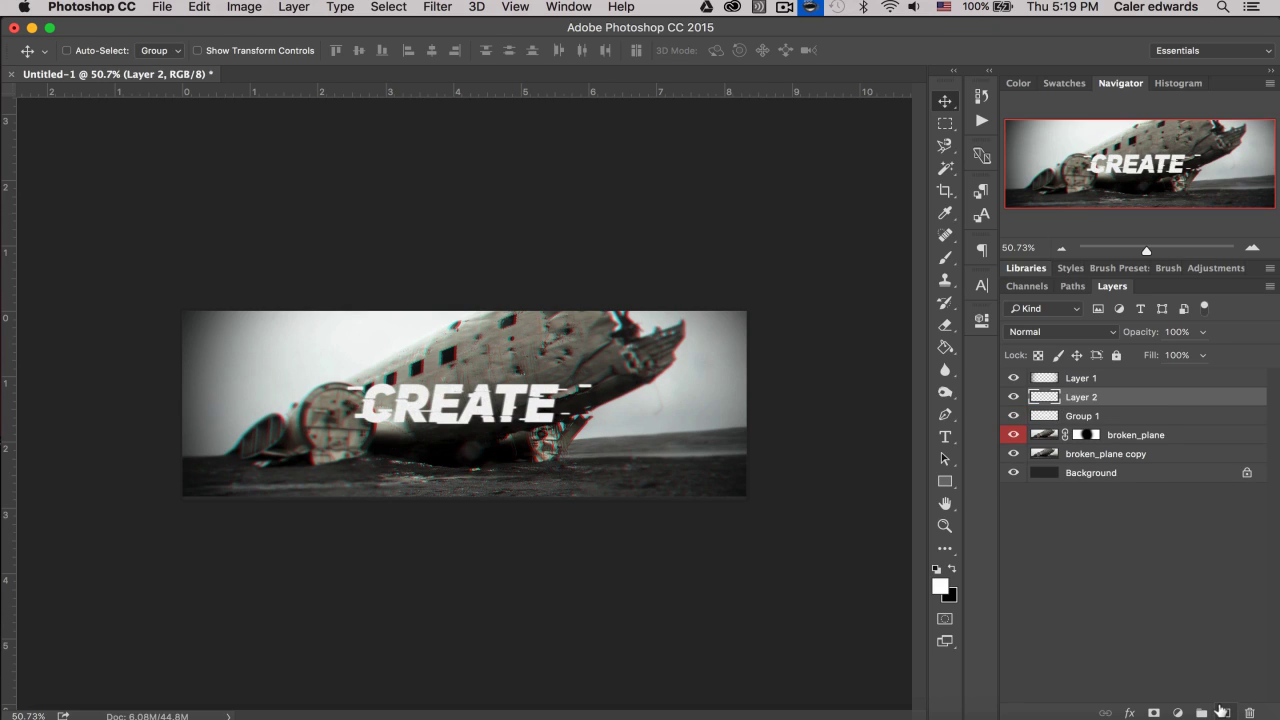
pyautogui.press('b')
pyautogui.rightClick(567, 392)
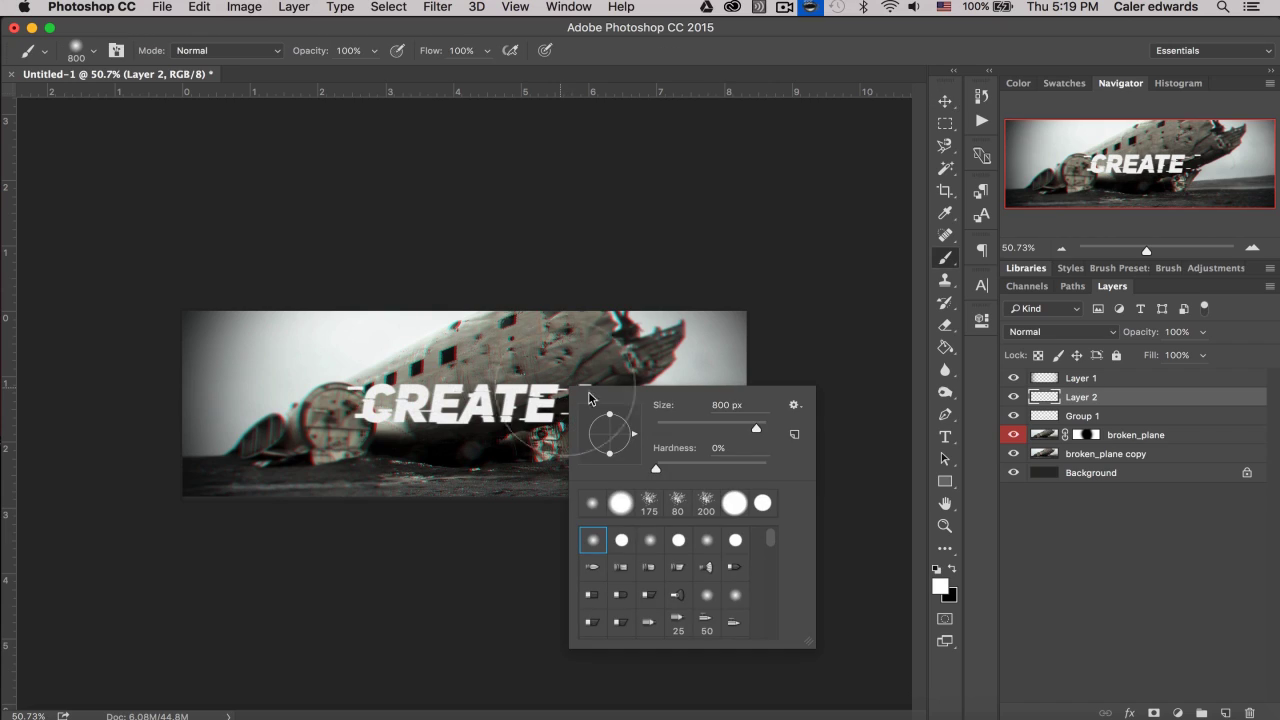
pyautogui.moveTo(757, 432); pyautogui.dragTo(759, 432)
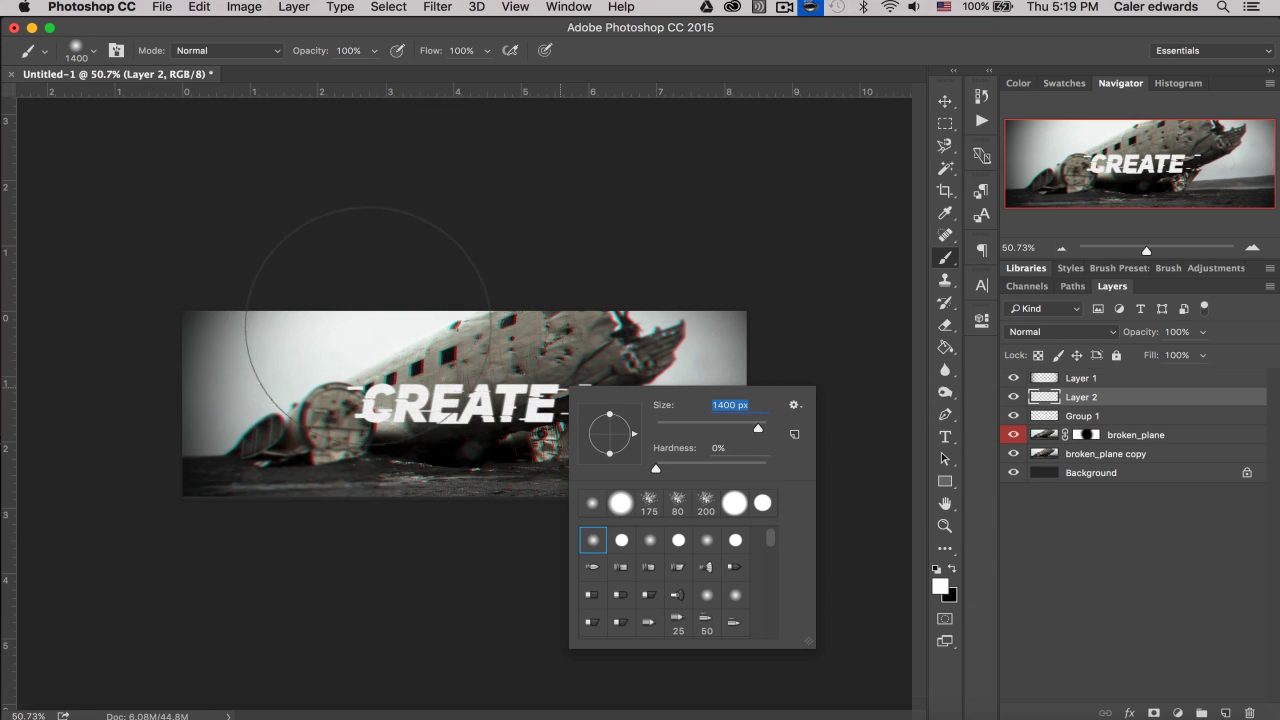
pyautogui.click(378, 336)
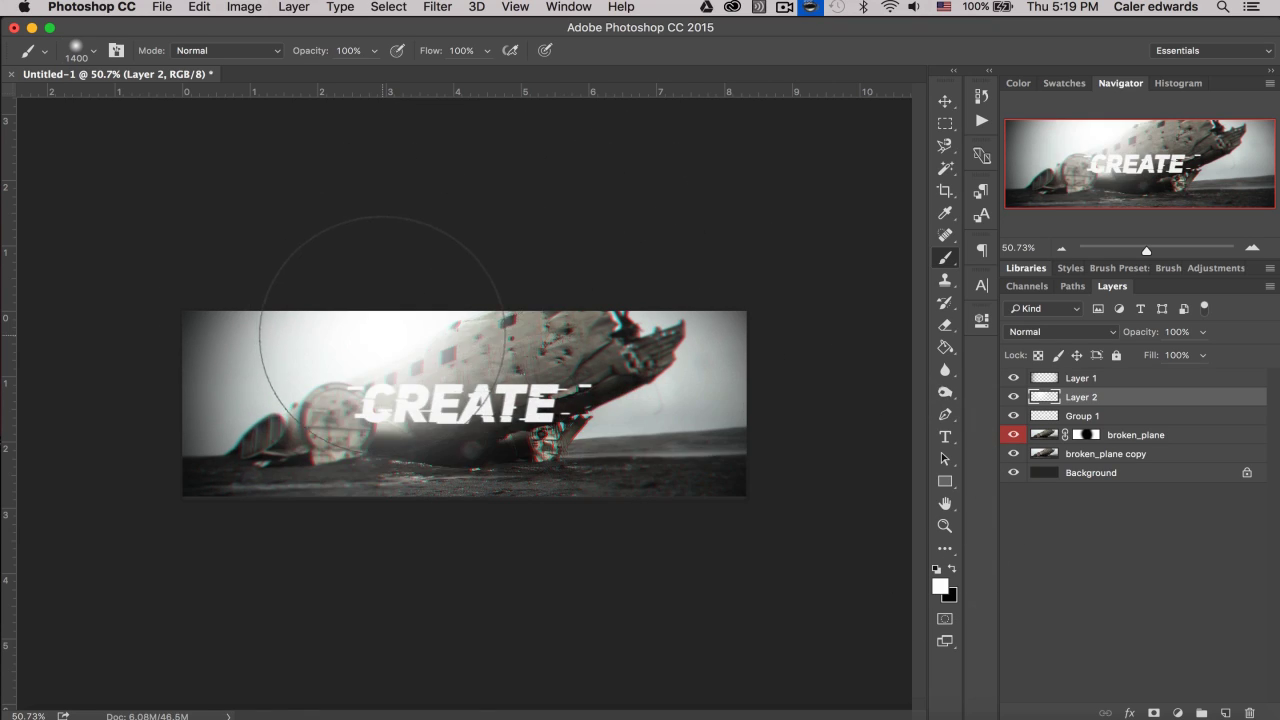
pyautogui.click(551, 622)
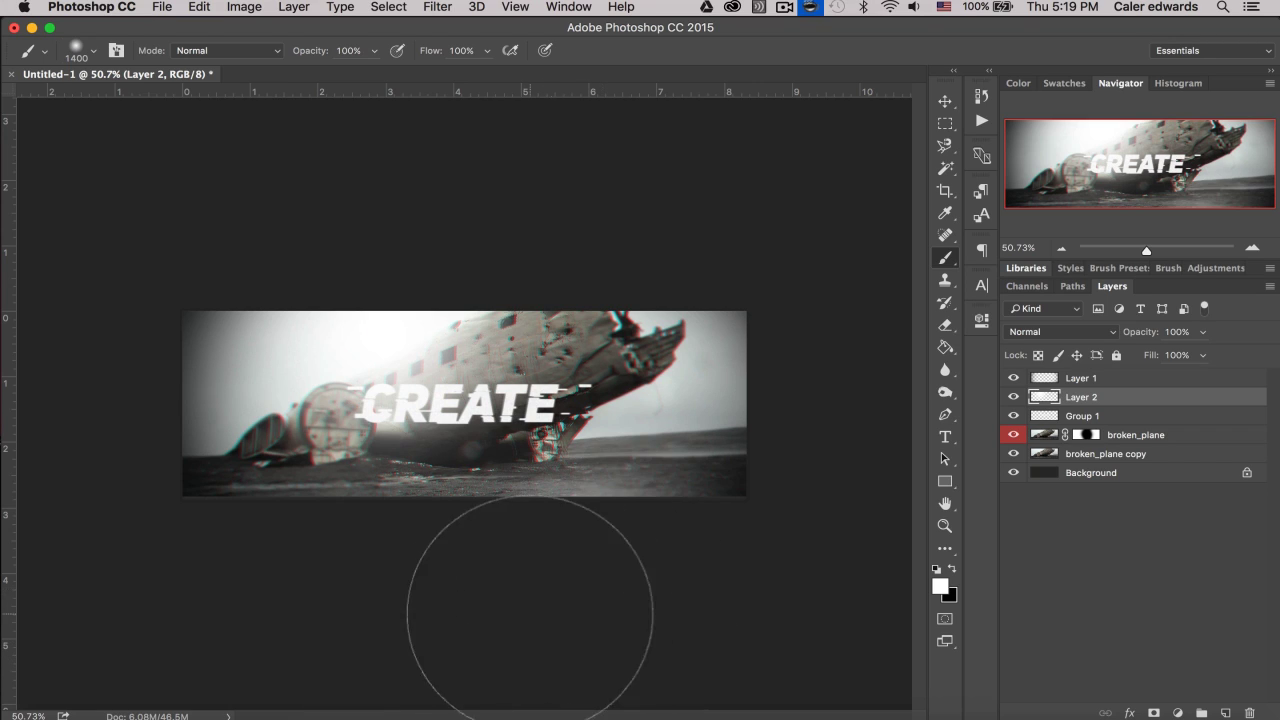
# - Add one more soft white glow below the banner and set the glow layer's fill to 40%
pyautogui.click(365, 560)
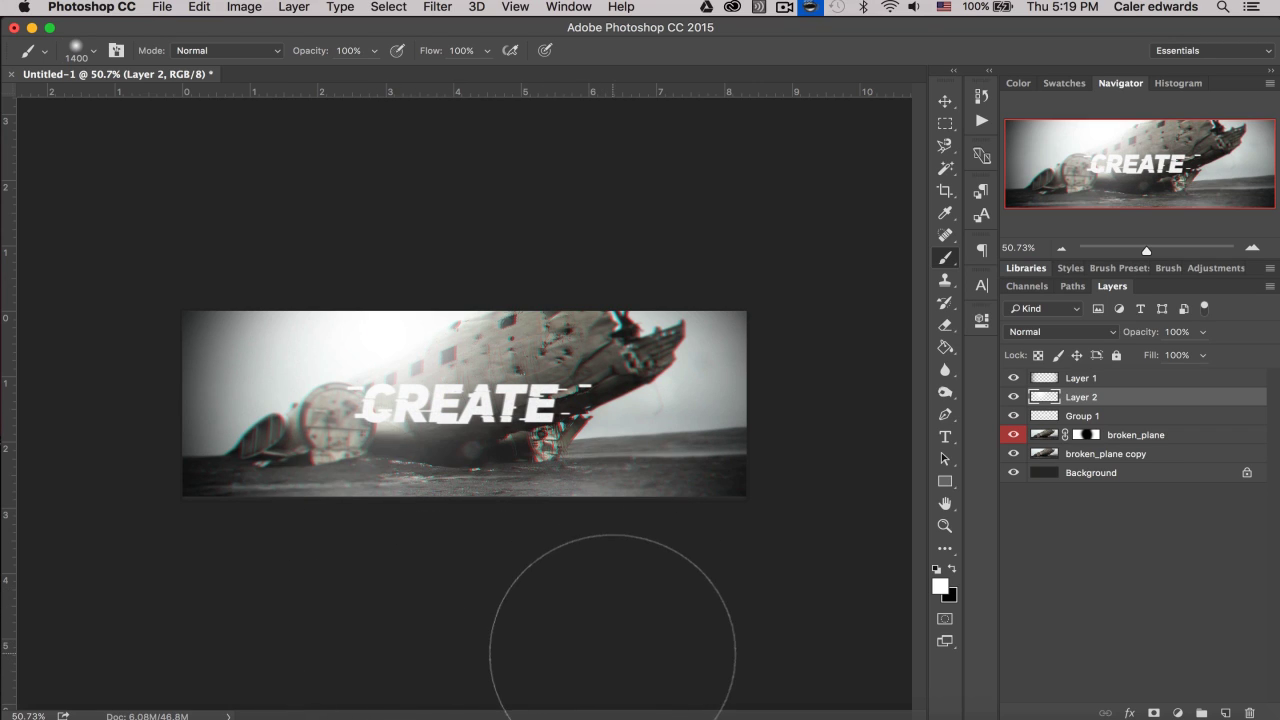
pyautogui.press('v')
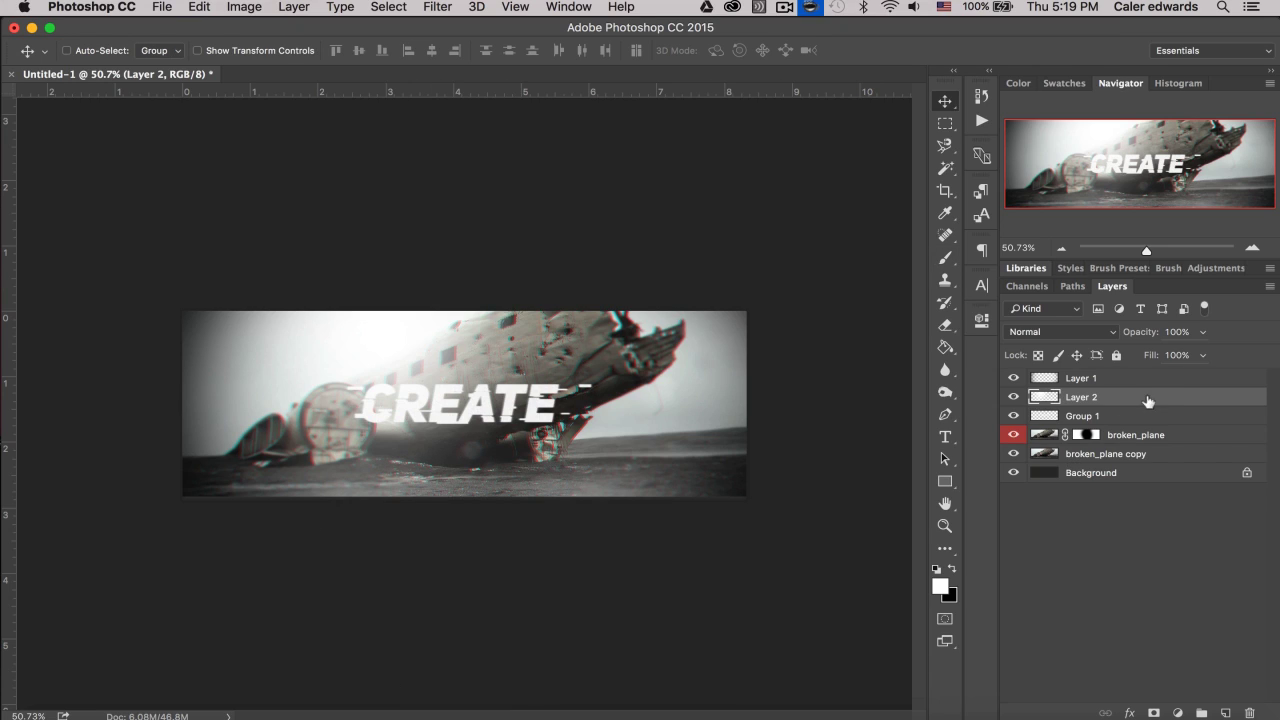
pyautogui.click(1203, 356)
pyautogui.click(1148, 375)
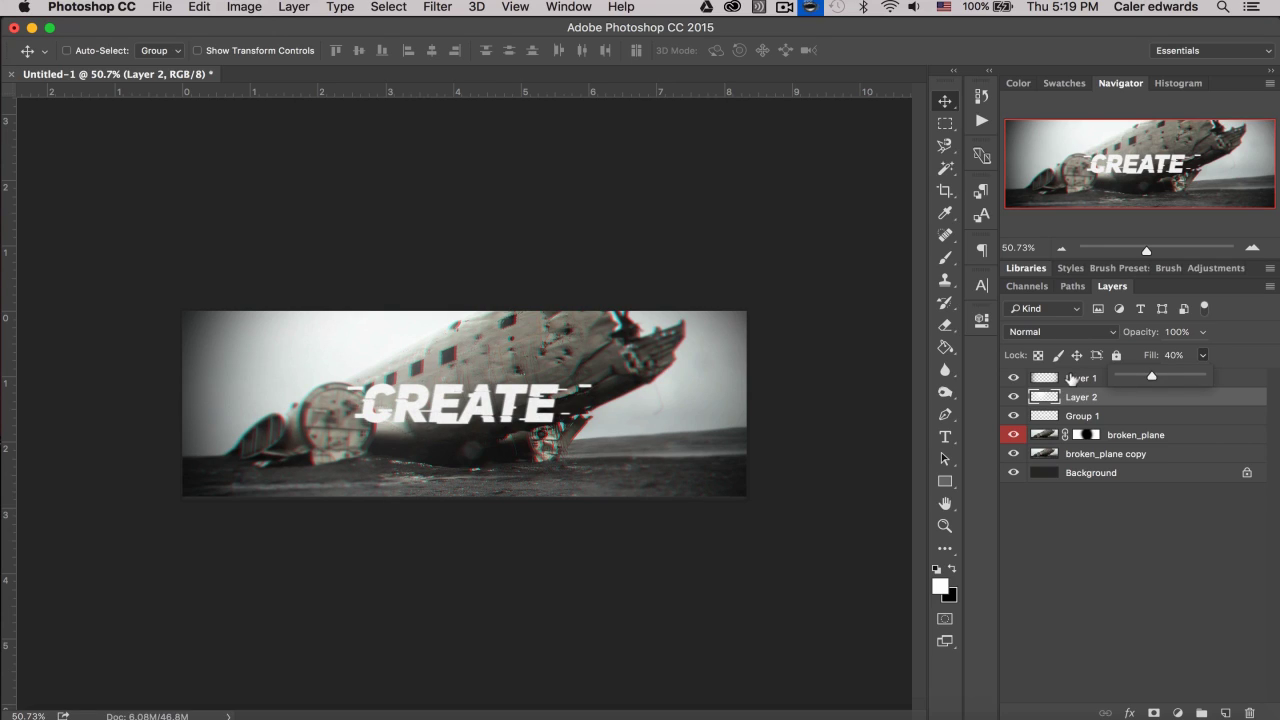
pyautogui.click(777, 512)
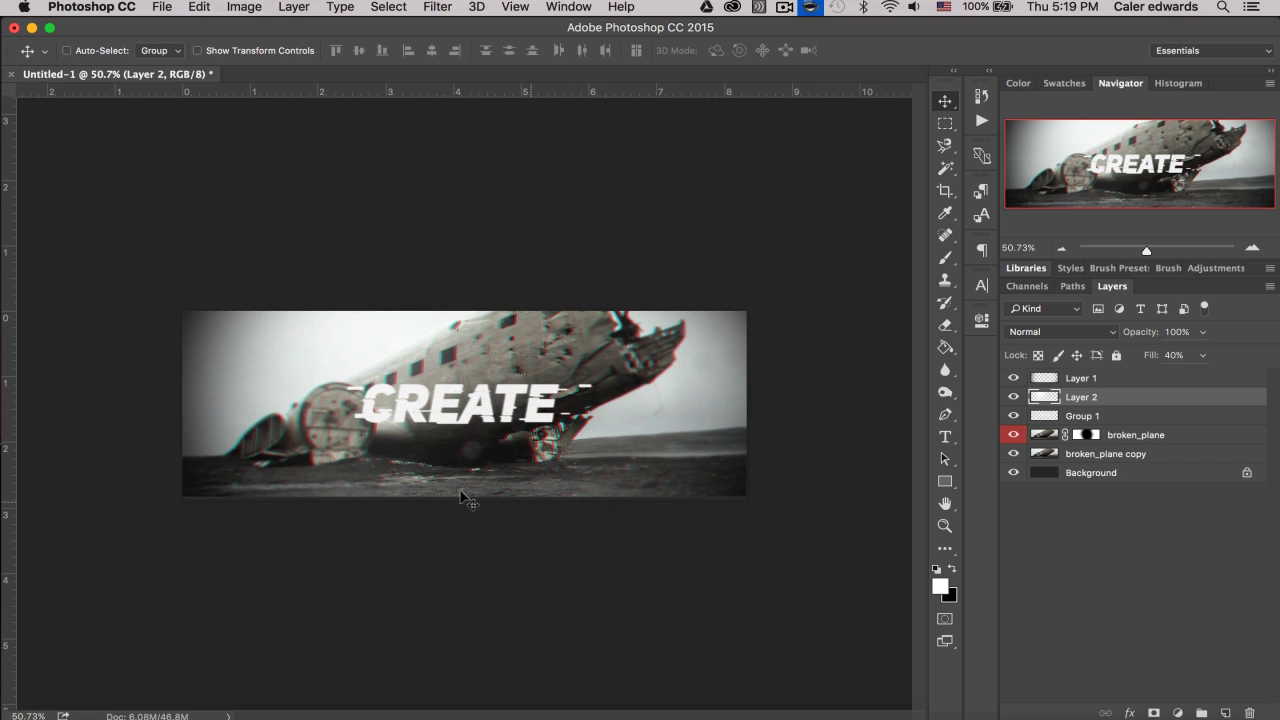
# - Add a new layer above the white glow layer and set the foreground color to red #ad4444, sampled from the plane's red fringing
pyautogui.scroll(3, 316, 458)
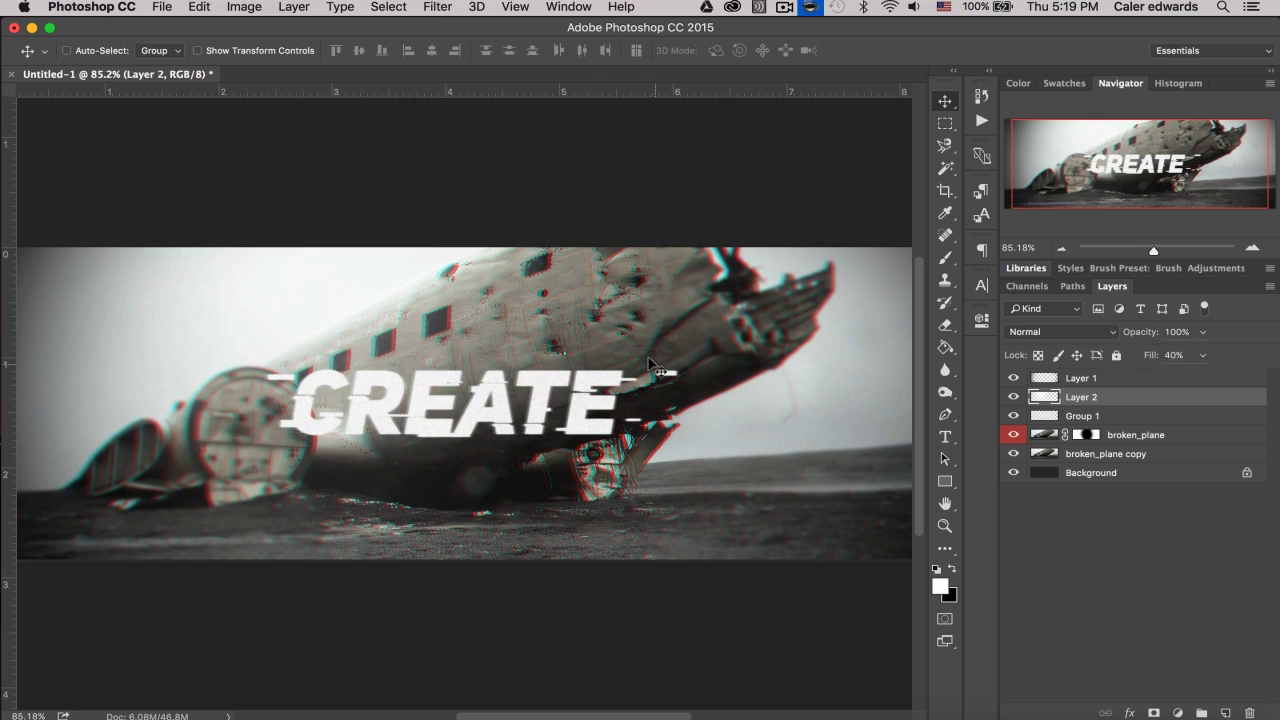
pyautogui.click(1225, 713)
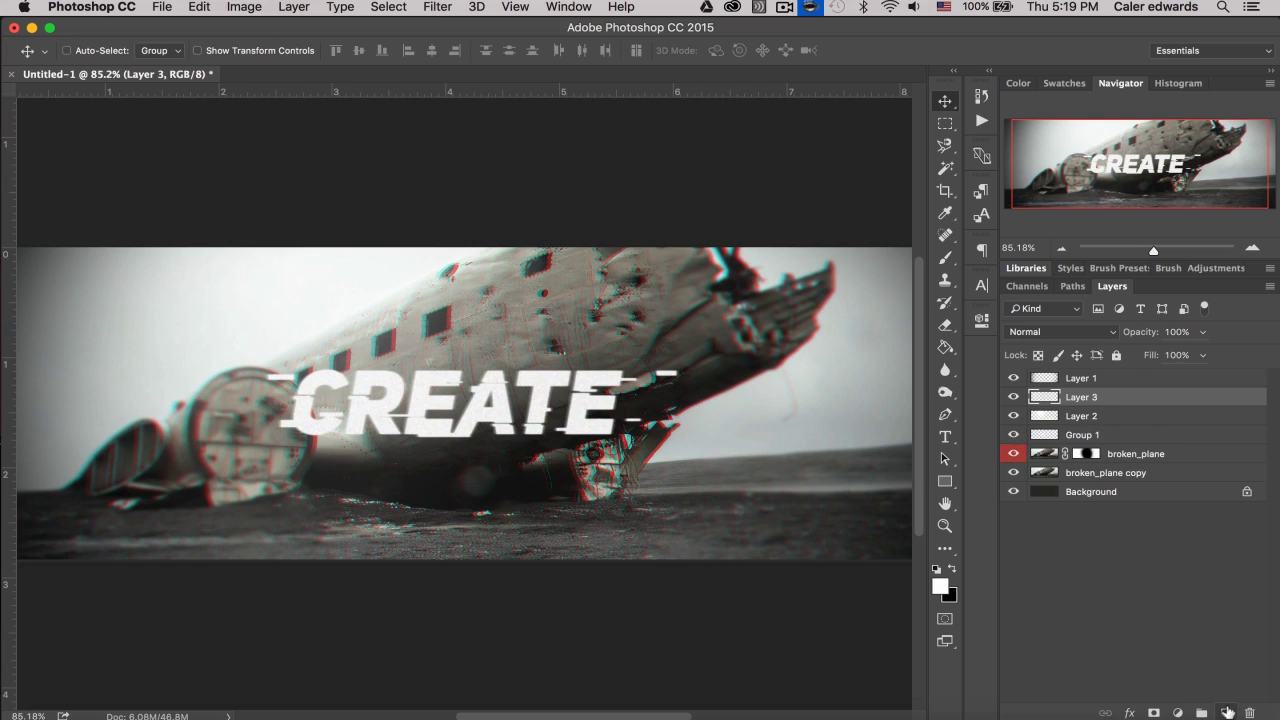
pyautogui.click(940, 586)
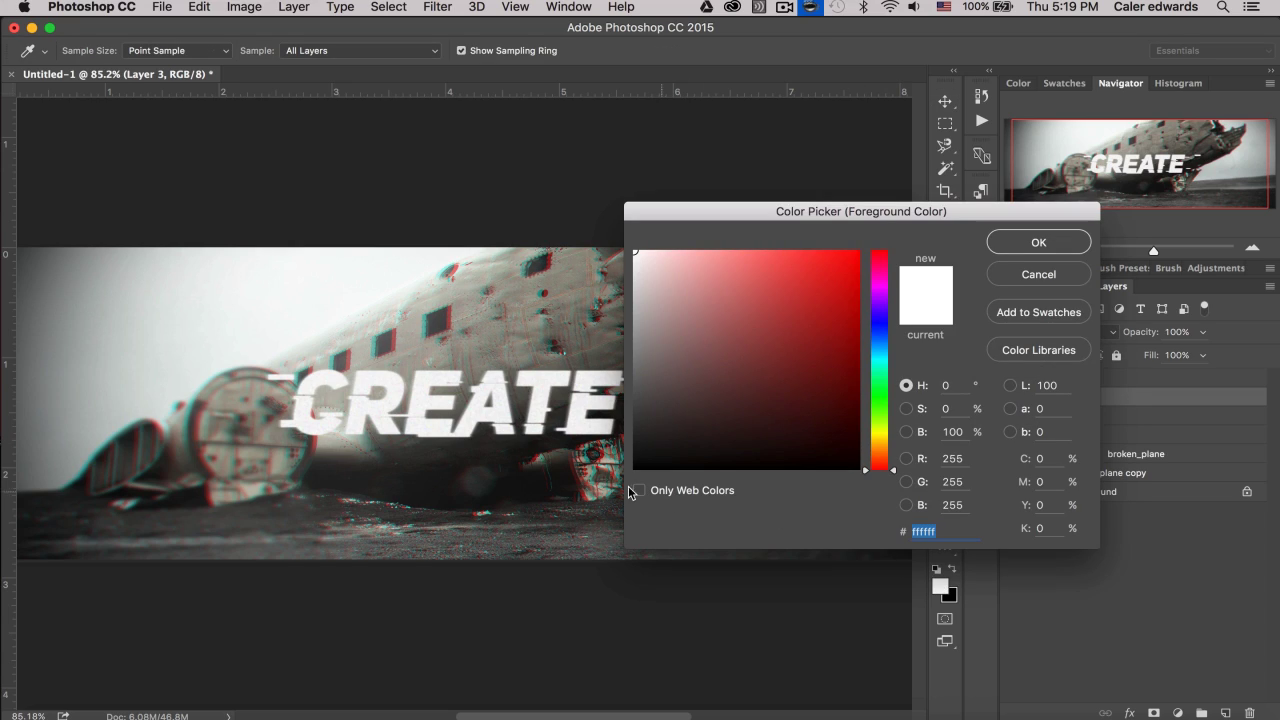
pyautogui.click(585, 500)
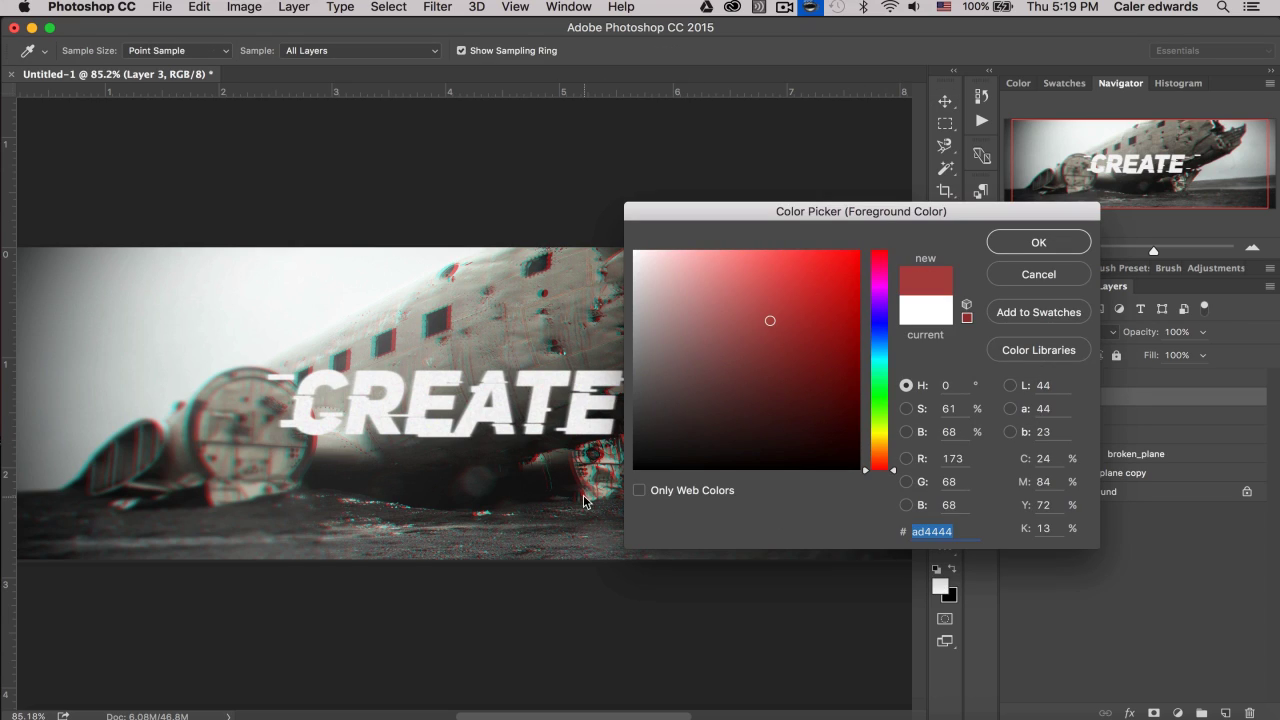
pyautogui.click(1039, 242)
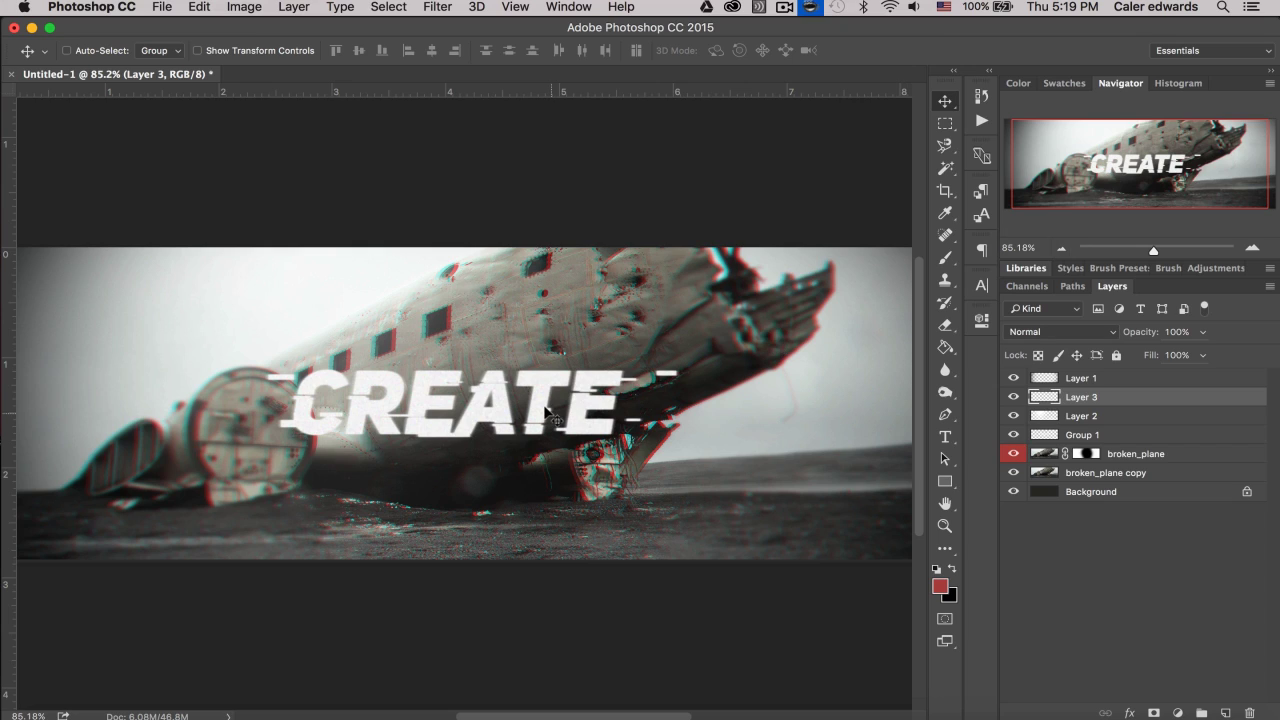
# - Paint a soft red glow with an 800 px brush over the wreckage just below the end of the title
pyautogui.press('b')
pyautogui.scroll(-1, 528, 465)
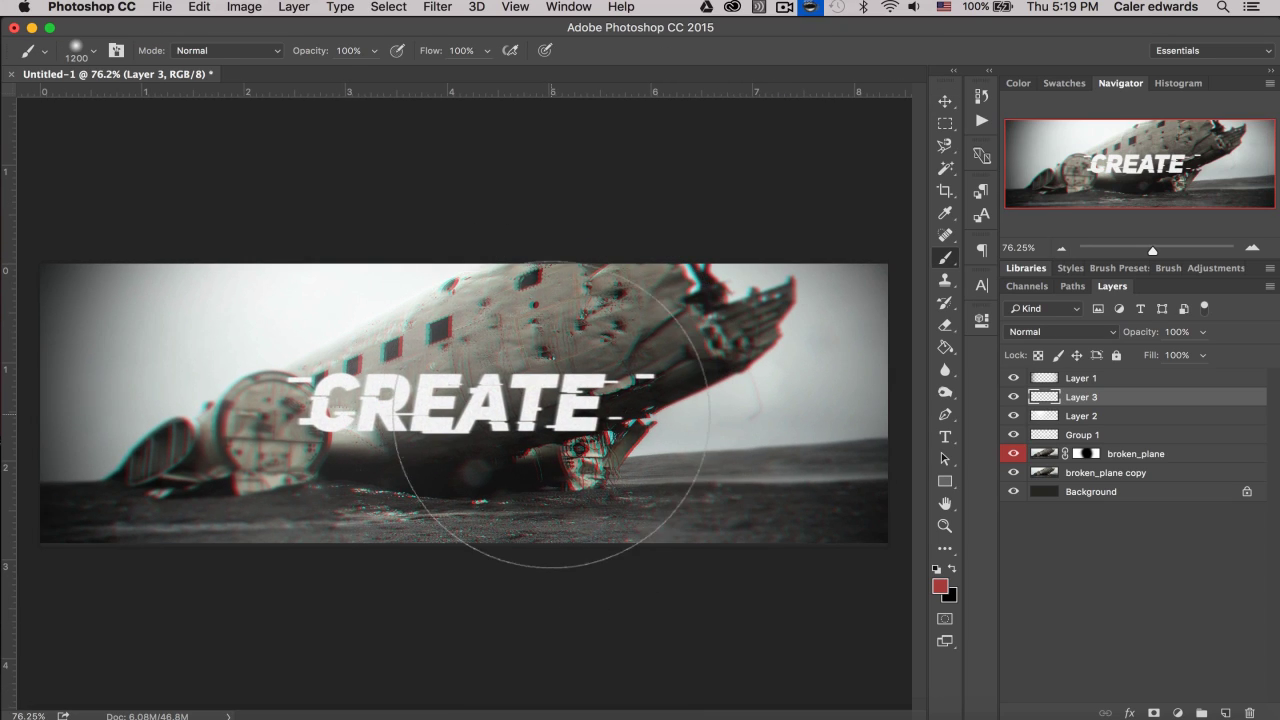
pyautogui.press('[')
pyautogui.click(610, 465)
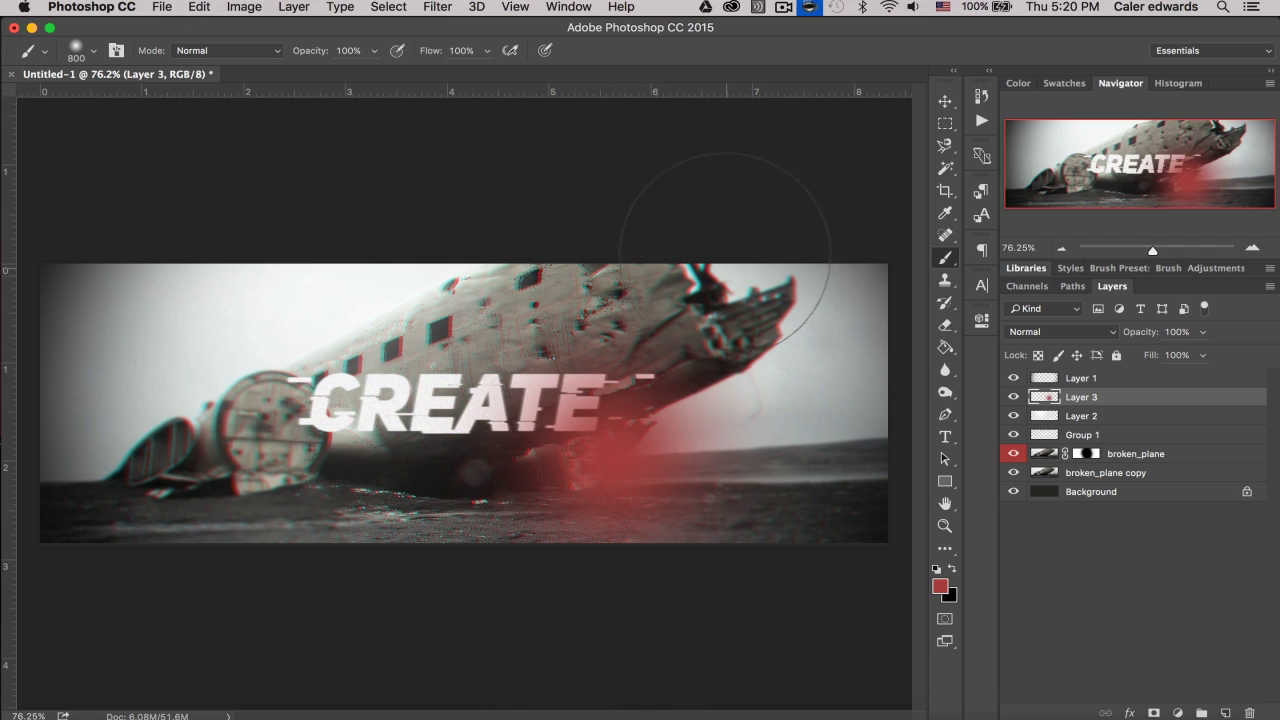
# - Enlarge the brush to 1200 px and add faint red glows over the plane's broken upper end and along the banner's lower-left edge
pyautogui.press(']')
pyautogui.press(']')
pyautogui.press(']')
pyautogui.press(']')
pyautogui.scroll(-2, 675, 273)
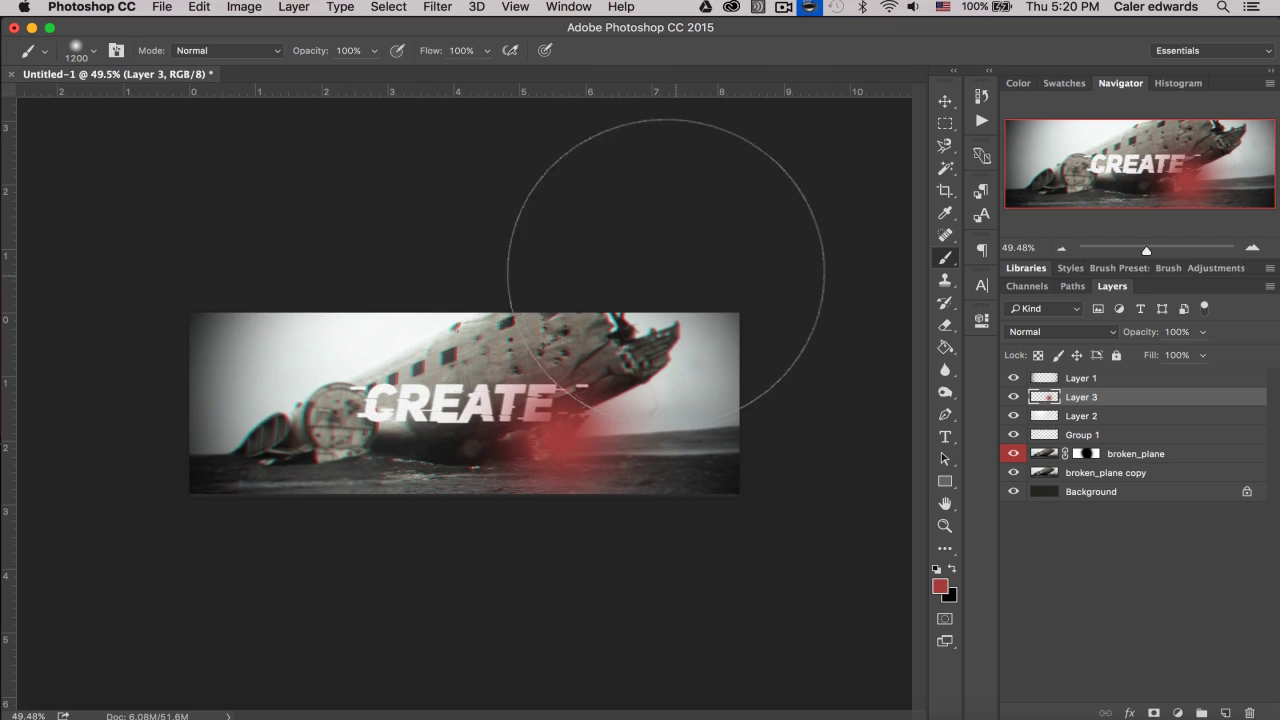
pyautogui.moveTo(657, 320); pyautogui.dragTo(640, 380)
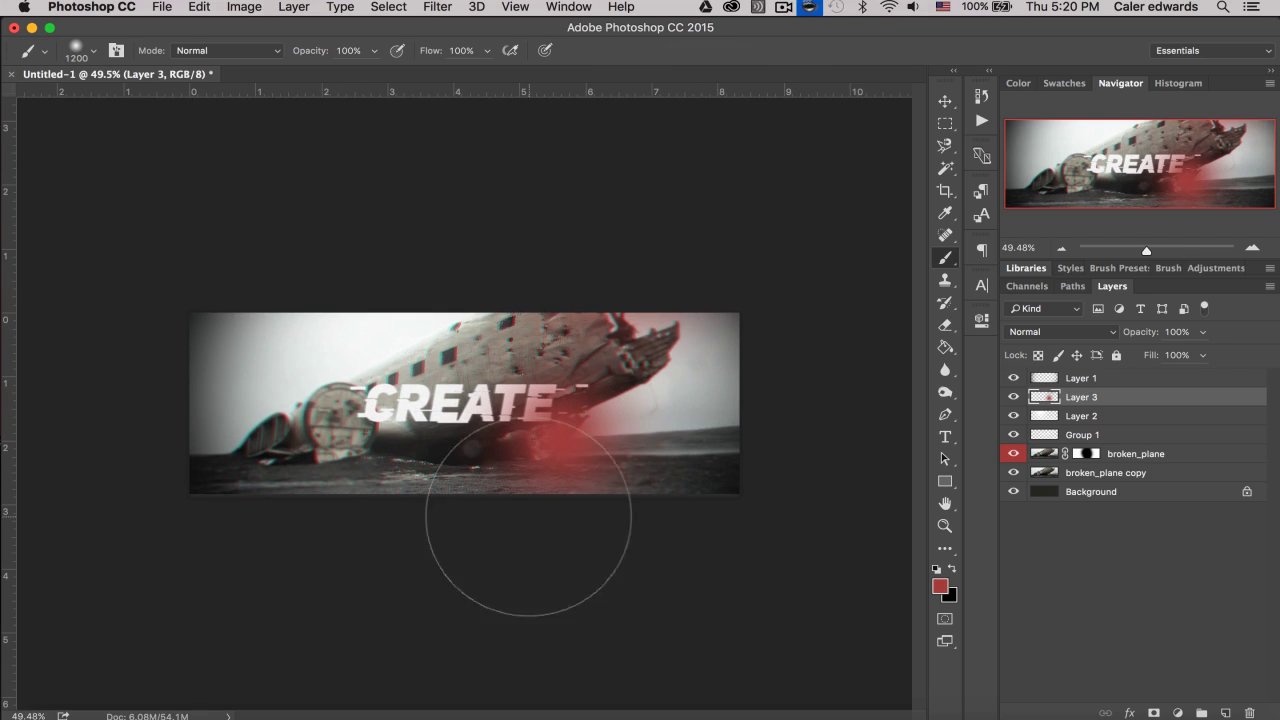
pyautogui.moveTo(277, 717)
pyautogui.mouseDown()
pyautogui.moveTo(271, 563)
pyautogui.moveTo(290, 556)
pyautogui.mouseUp()
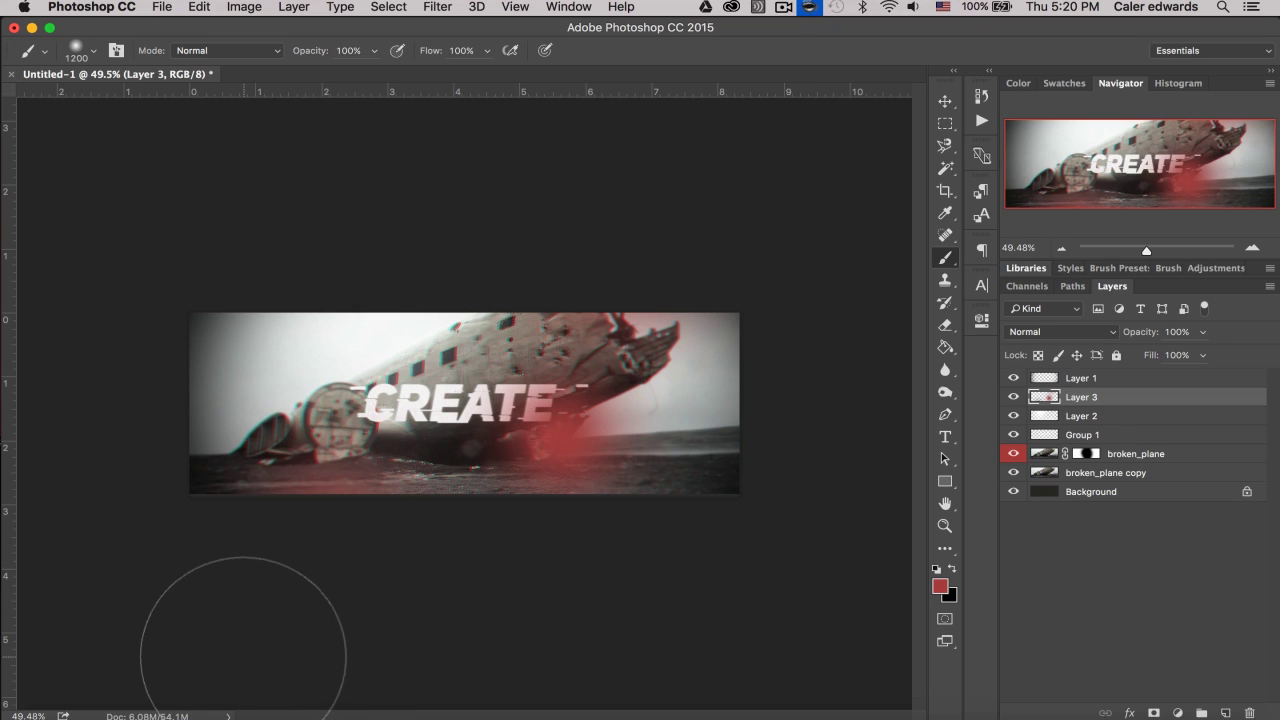
pyautogui.press('v')
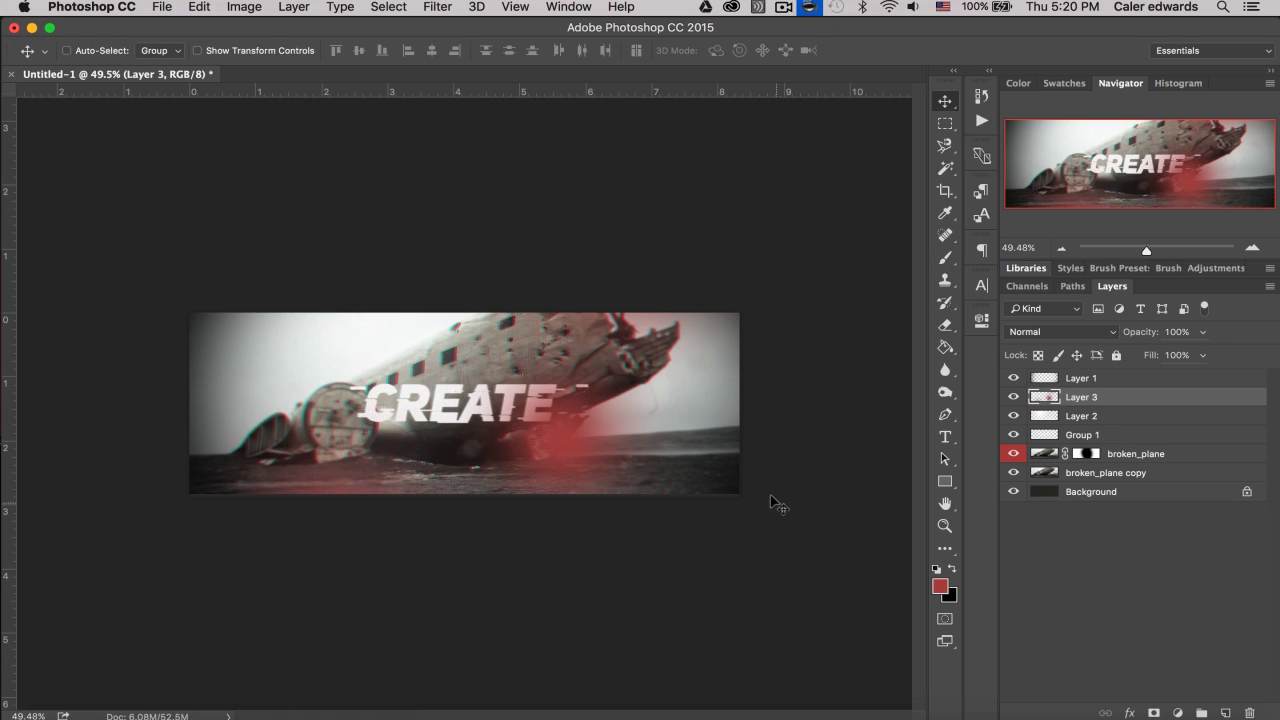
# - Set the red glow layer's blend mode to Lighten and its fill to 50%
pyautogui.click(1058, 332)
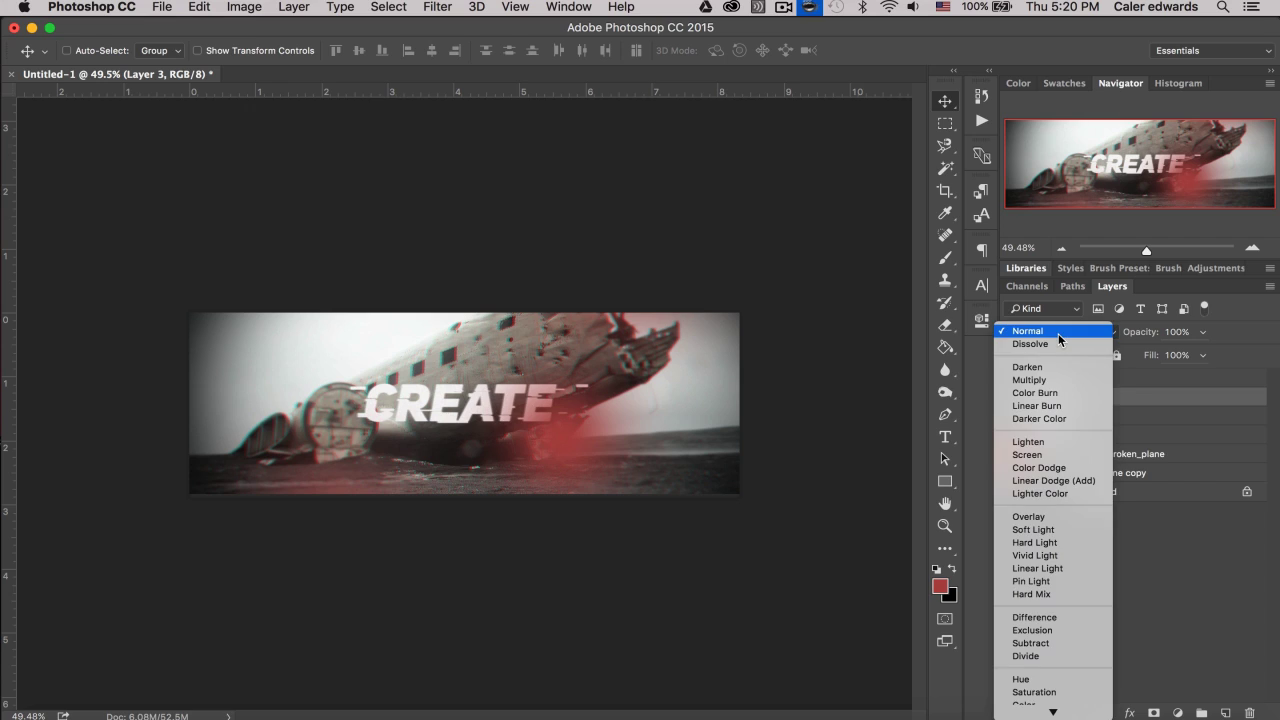
pyautogui.click(1027, 441)
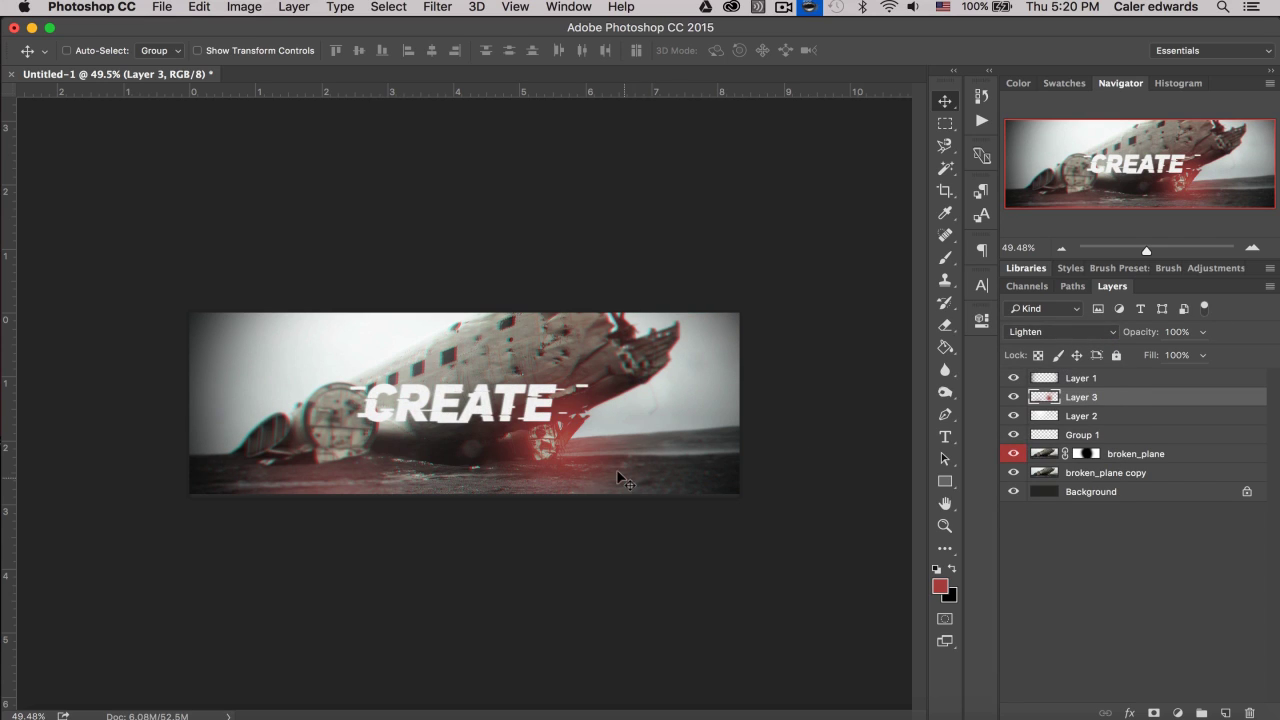
pyautogui.scroll(3, 620, 470)
pyautogui.click(1203, 355)
pyautogui.moveTo(1184, 376); pyautogui.dragTo(1159, 376)
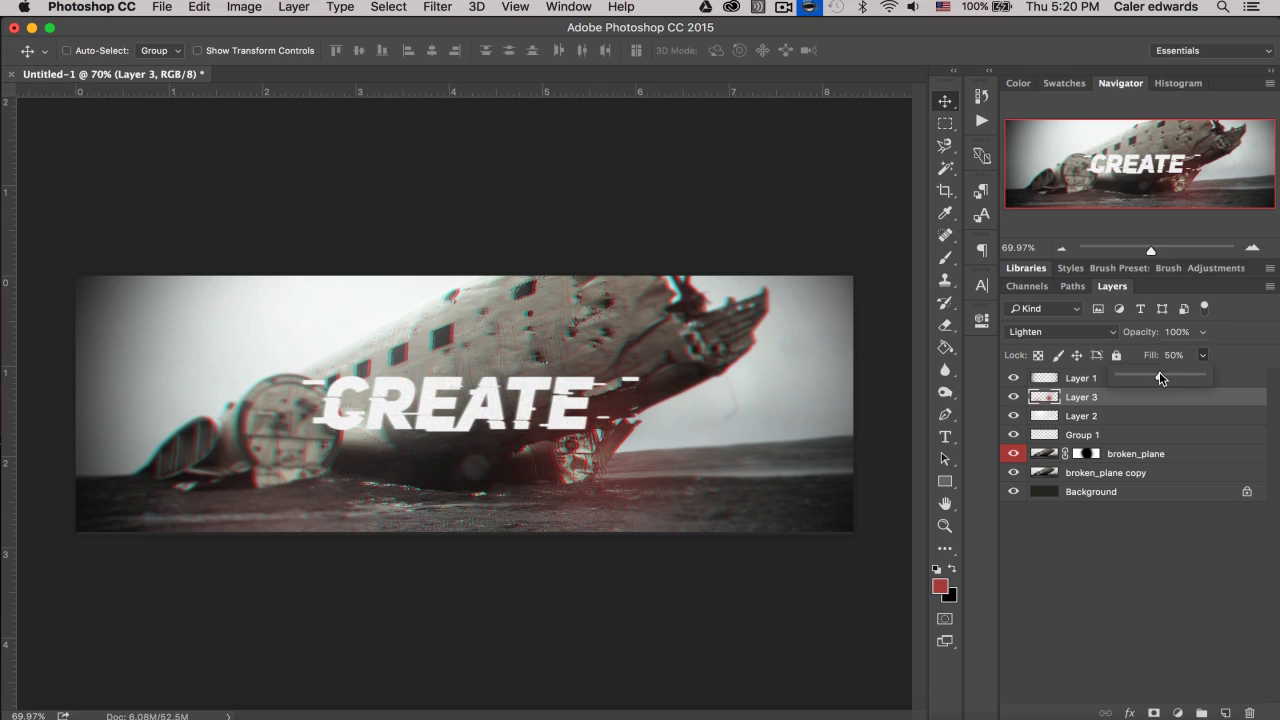
pyautogui.click(1238, 355)
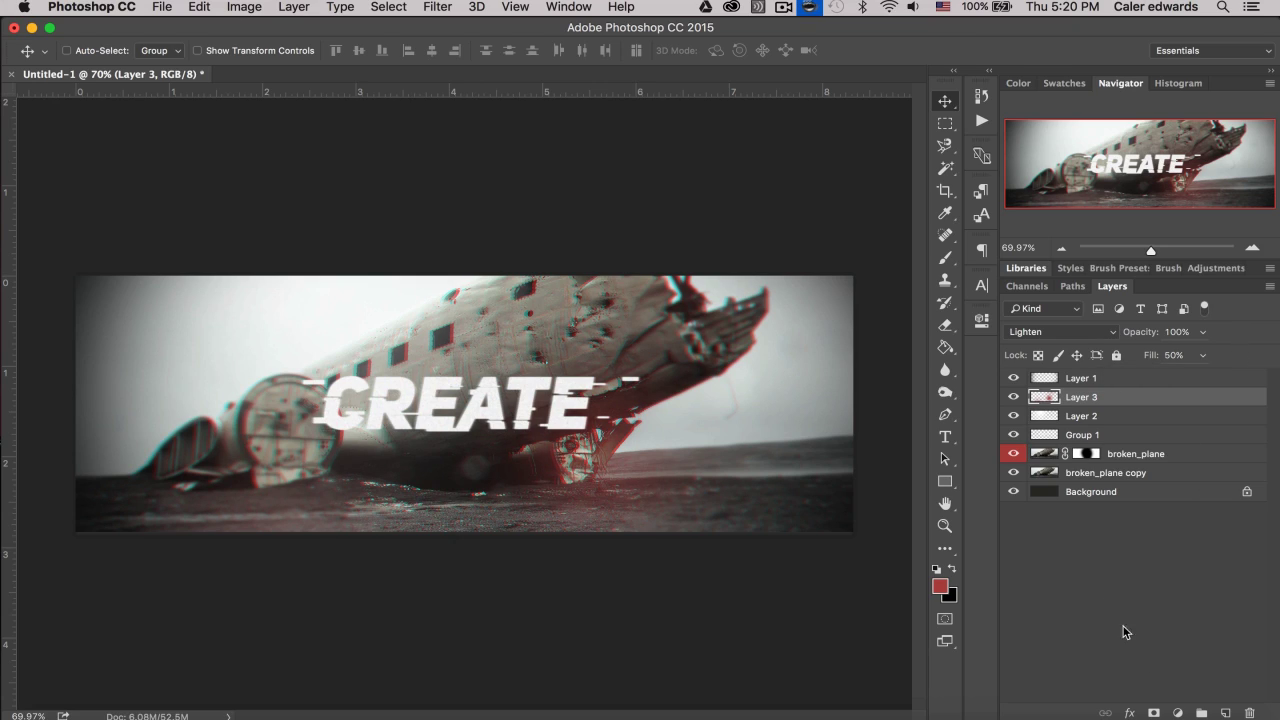
# - Add a new layer above the red glow layer and set the foreground color to orange #ff8737
pyautogui.click(1223, 711)
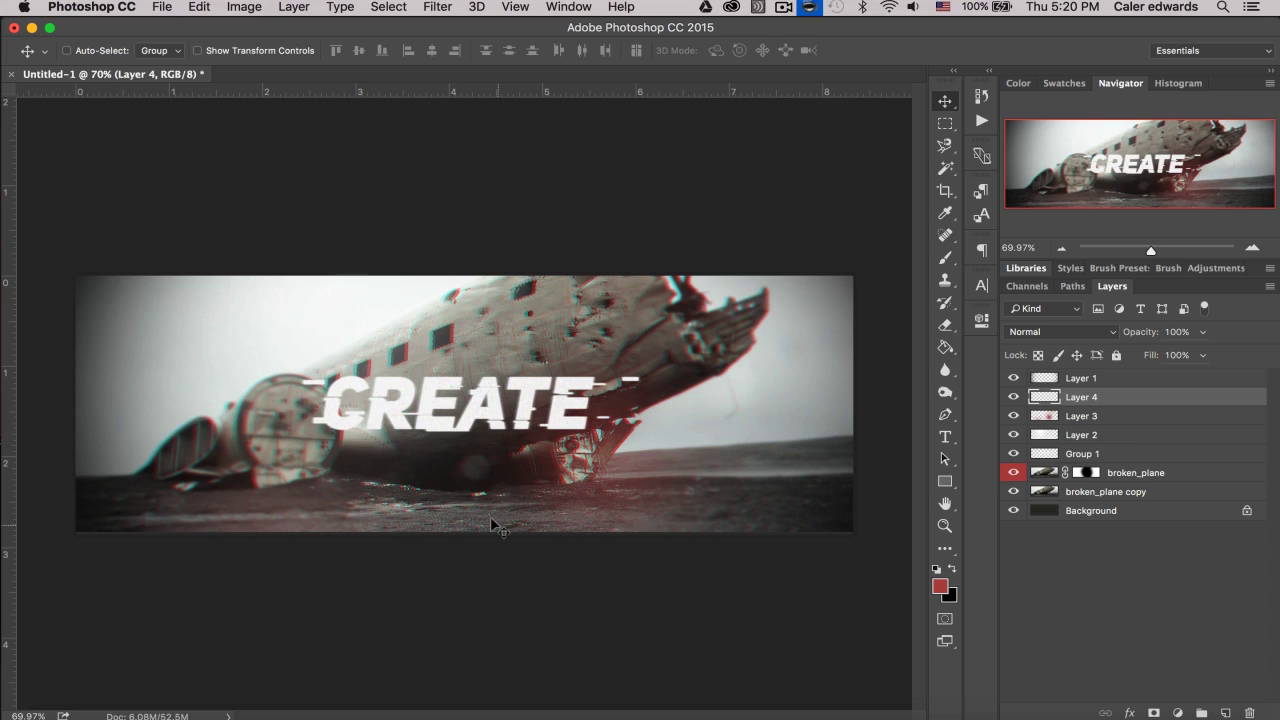
pyautogui.scroll(-2, 490, 527)
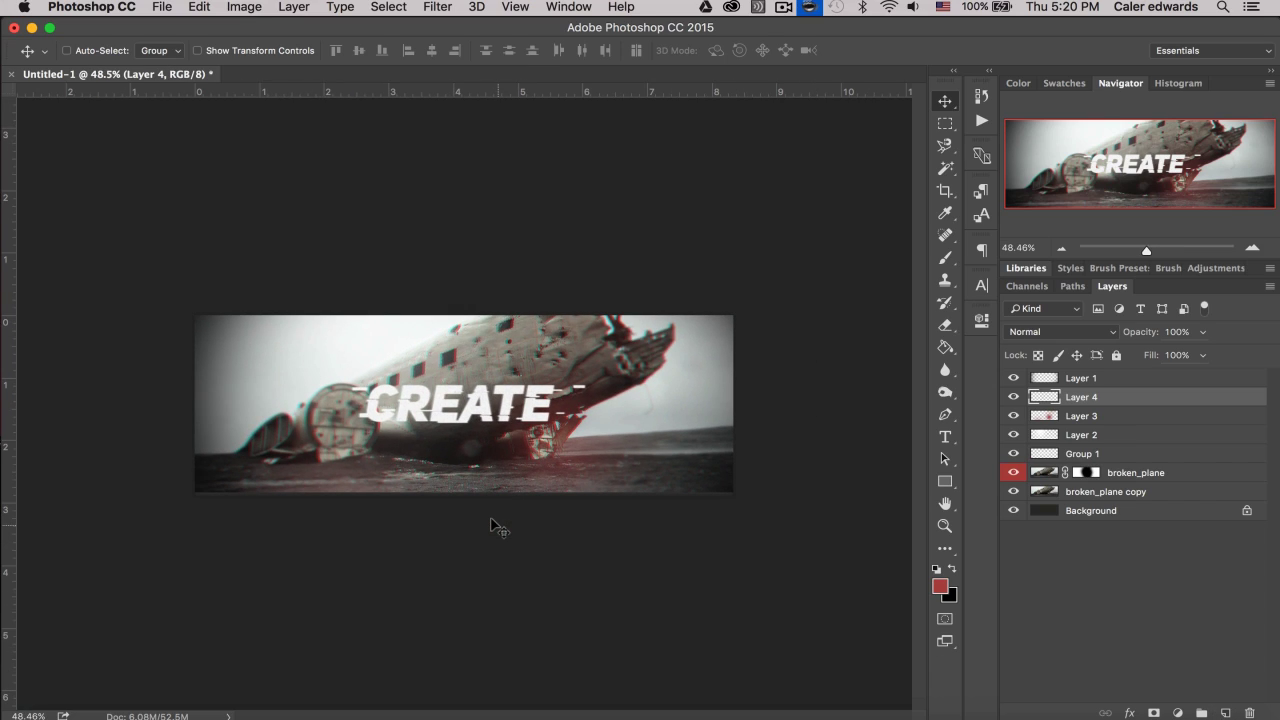
pyautogui.click(940, 588)
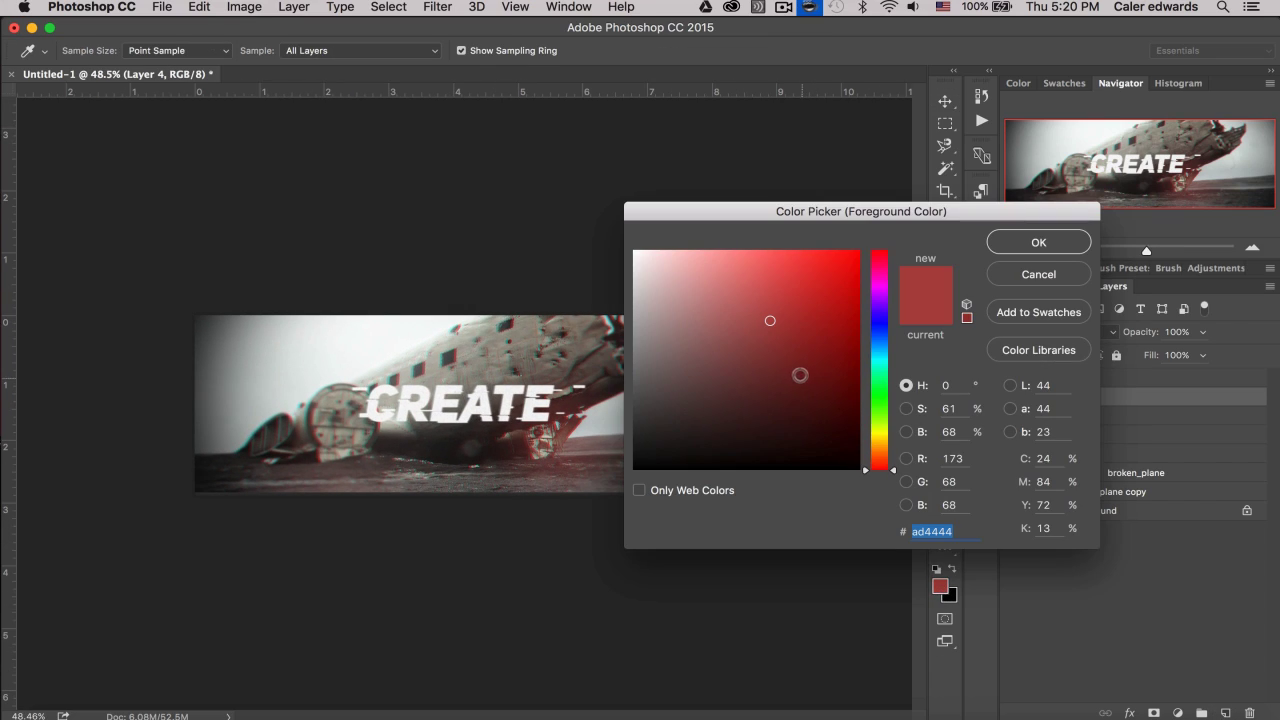
pyautogui.moveTo(879, 462)
pyautogui.mouseDown()
pyautogui.moveTo(879, 444)
pyautogui.moveTo(879, 460)
pyautogui.mouseUp()
pyautogui.click(827, 292)
pyautogui.moveTo(827, 292)
pyautogui.mouseDown()
pyautogui.moveTo(801, 249)
pyautogui.moveTo(847, 260)
pyautogui.moveTo(811, 250)
pyautogui.mouseUp()
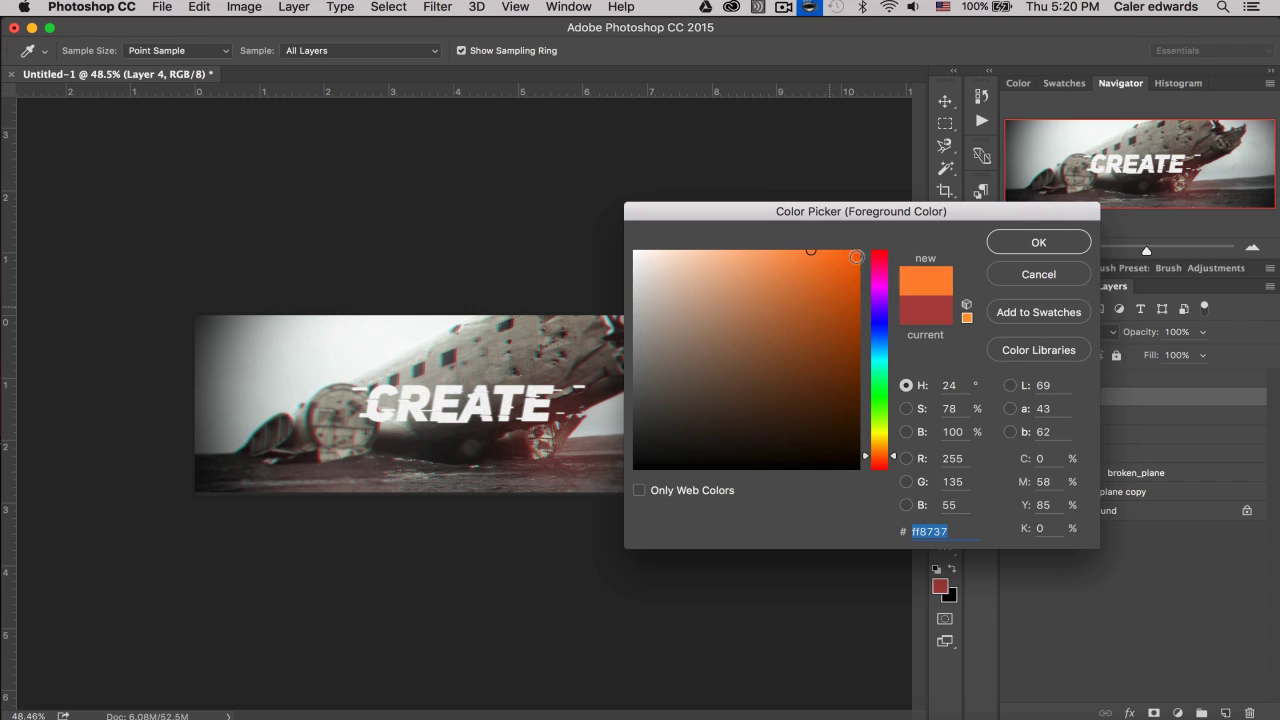
pyautogui.click(1039, 243)
# - Reduce the soft brush to 400 px and compare the banner with and without the red glow layer
pyautogui.press('b')
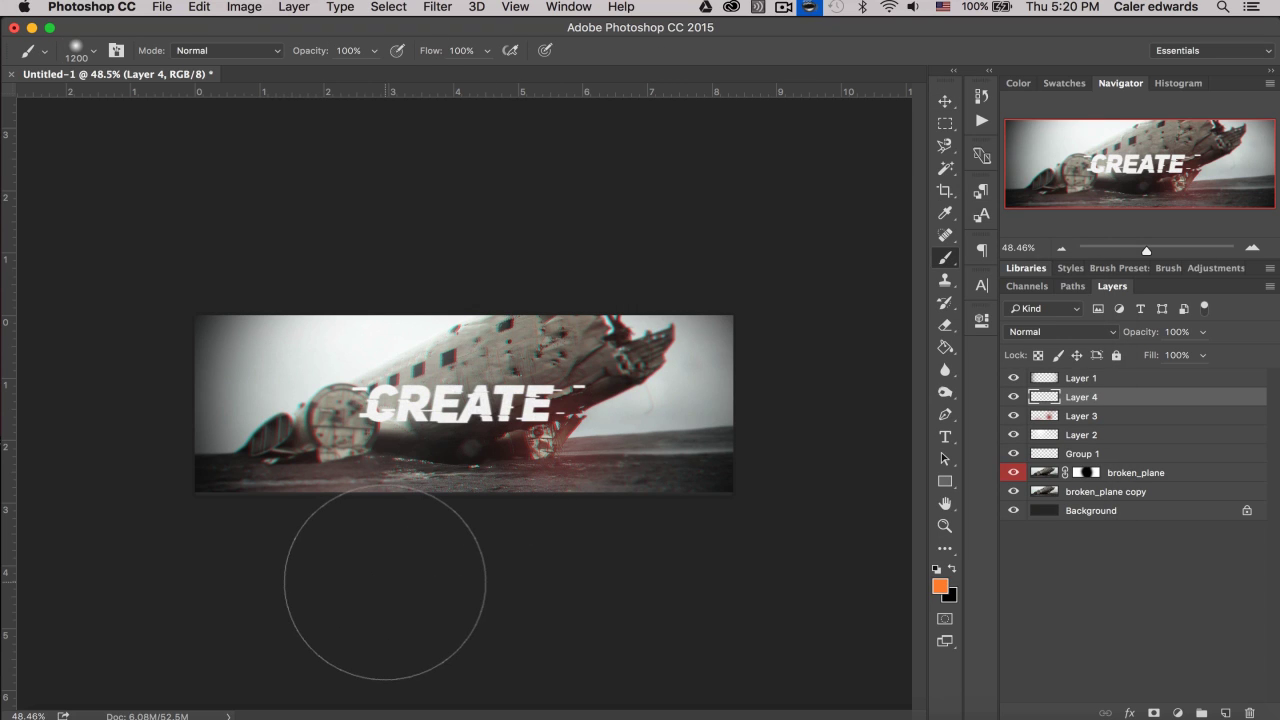
pyautogui.scroll(5, 382, 576)
pyautogui.press('[')
pyautogui.press('[')
pyautogui.press('[')
pyautogui.press('[')
pyautogui.press('[')
pyautogui.press('[')
pyautogui.press('[')
pyautogui.press('[')
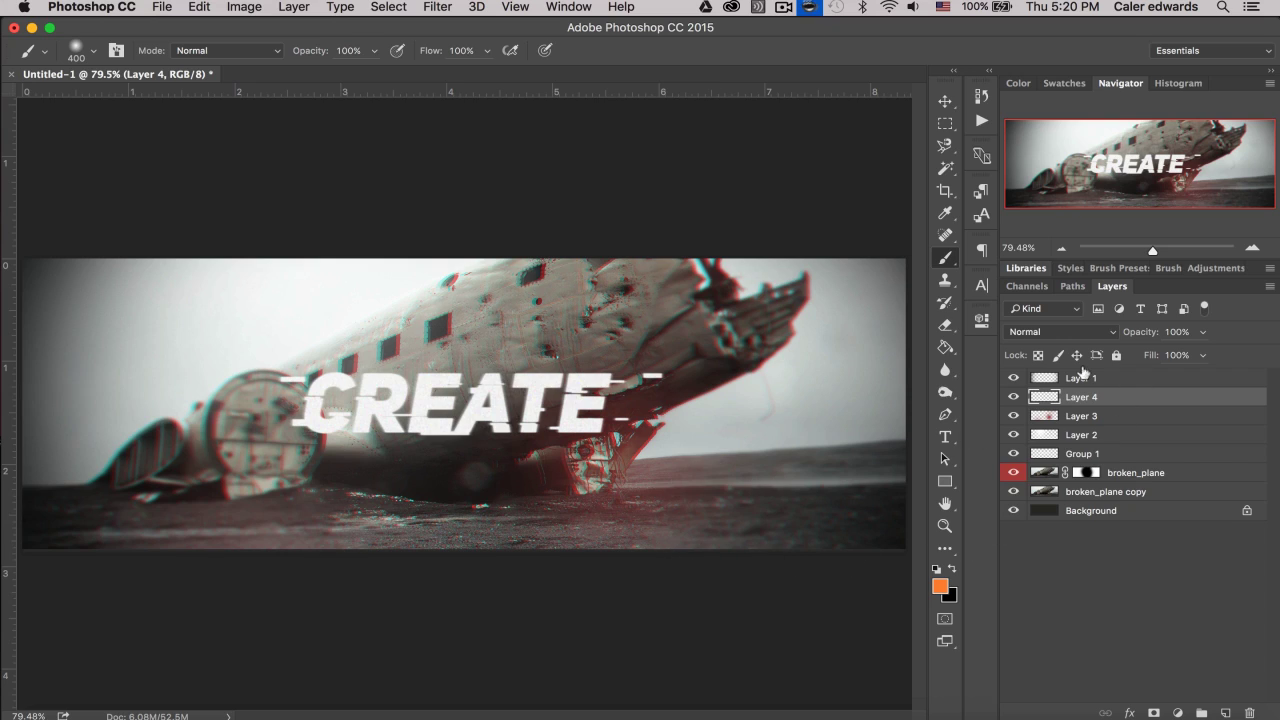
pyautogui.click(1013, 415)
pyautogui.click(1013, 415)
pyautogui.click(672, 487)
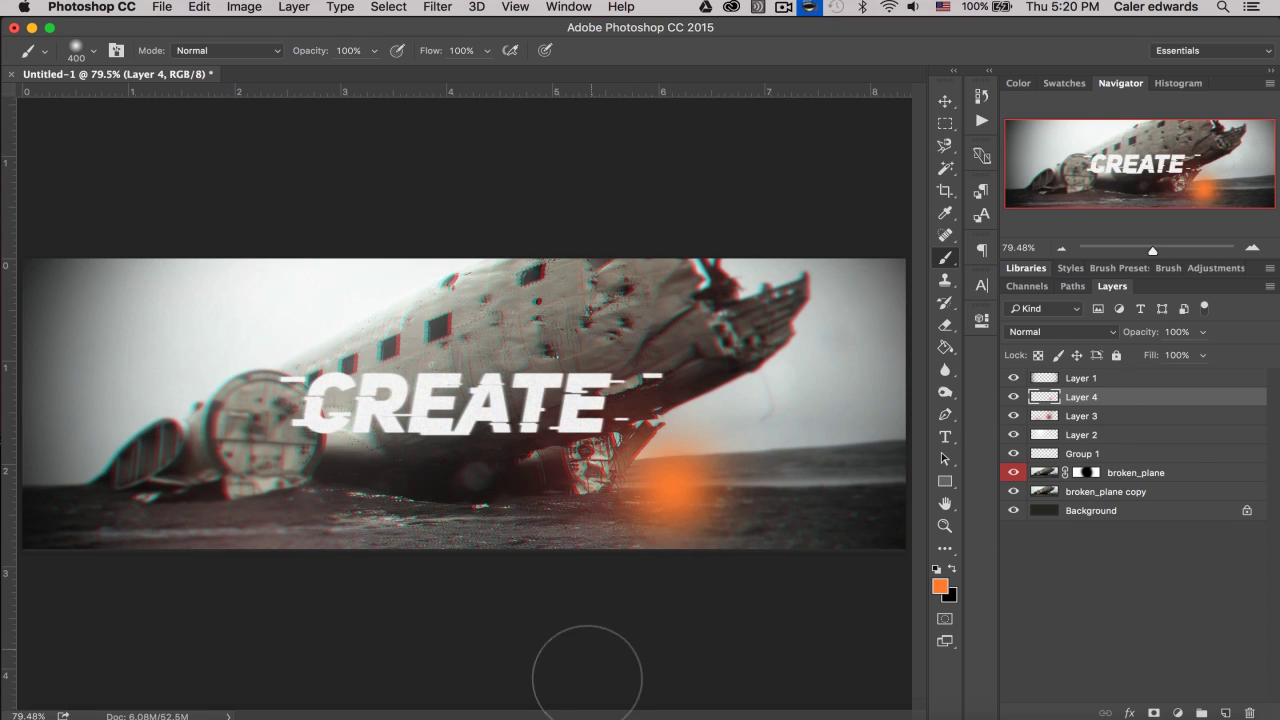
pyautogui.press('super+z')
pyautogui.click(552, 430)
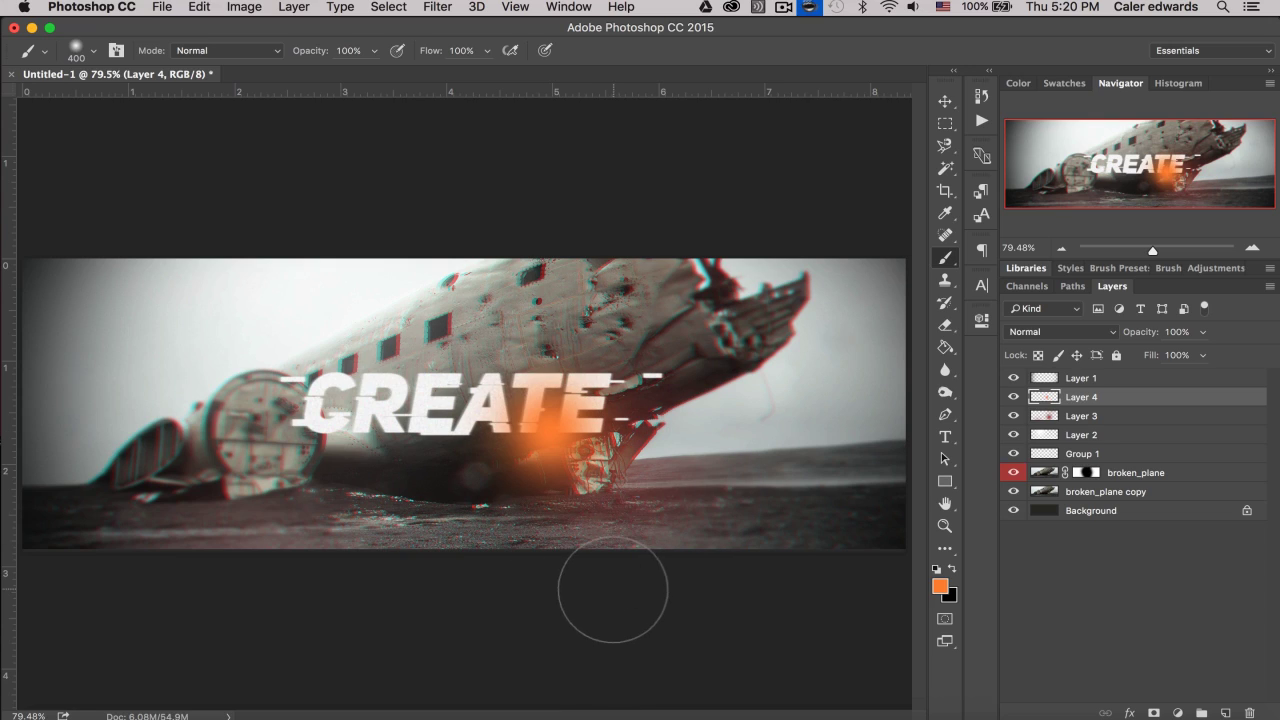
pyautogui.press('super+z')
# - Paint a 400 px orange glow over the wreckage under the title's final E and a 2500 px one at the banner's right edge
pyautogui.click(575, 456)
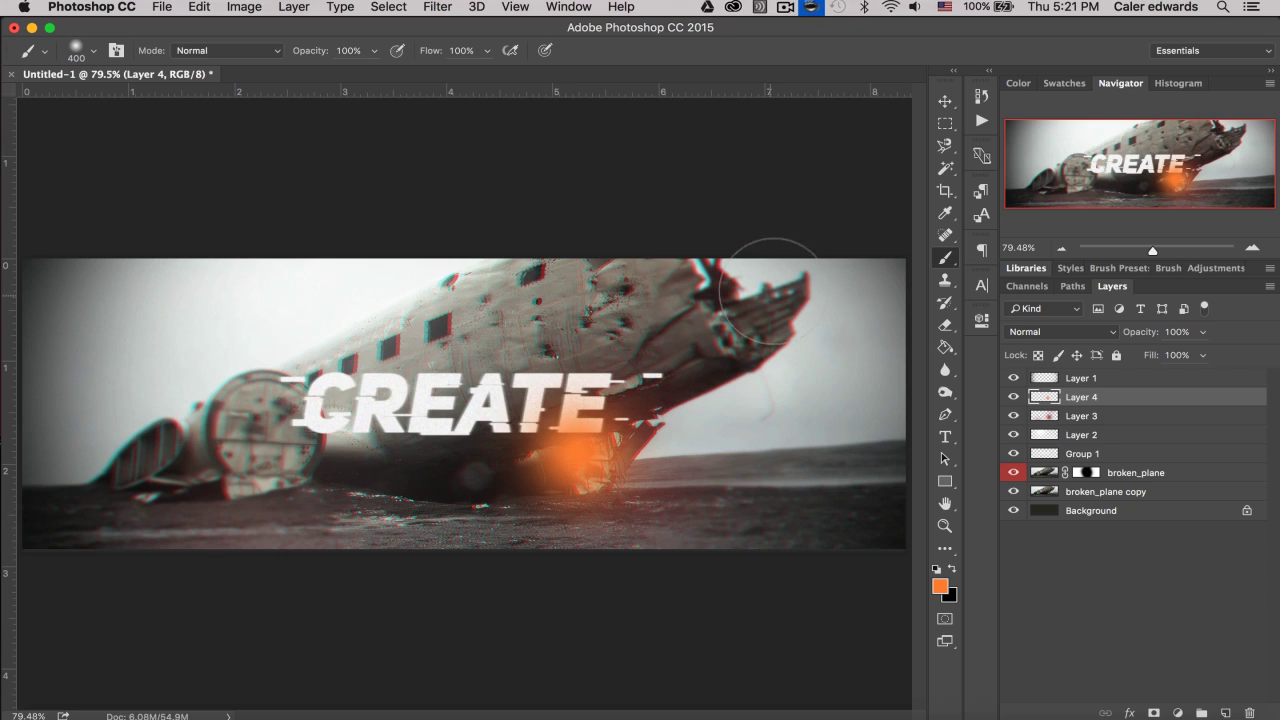
pyautogui.scroll(-3, 772, 300)
pyautogui.press(']')
pyautogui.press(']')
pyautogui.press(']')
pyautogui.press(']')
pyautogui.press(']')
pyautogui.press(']')
pyautogui.press(']')
pyautogui.press(']')
pyautogui.press(']')
pyautogui.press(']')
pyautogui.press(']')
pyautogui.press(']')
pyautogui.press(']')
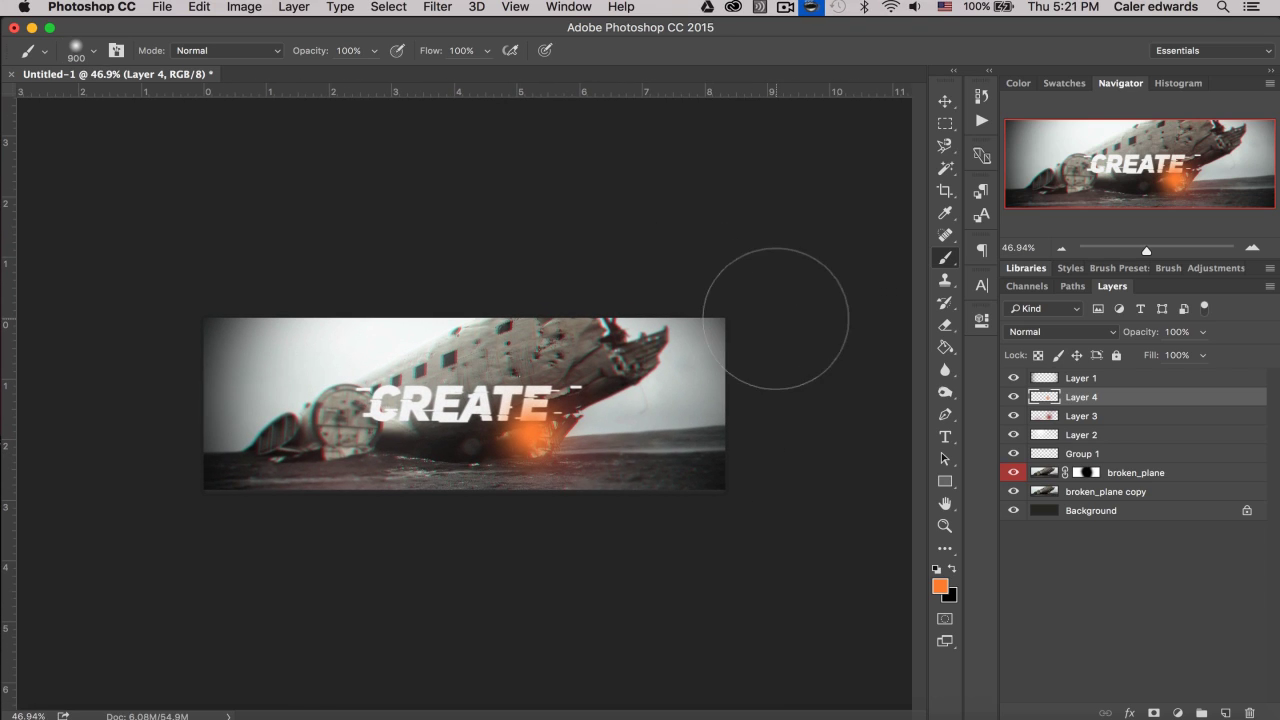
pyautogui.press(']')
pyautogui.press(']')
pyautogui.press(']')
pyautogui.press(']')
pyautogui.press(']')
pyautogui.scroll(-3, 760, 290)
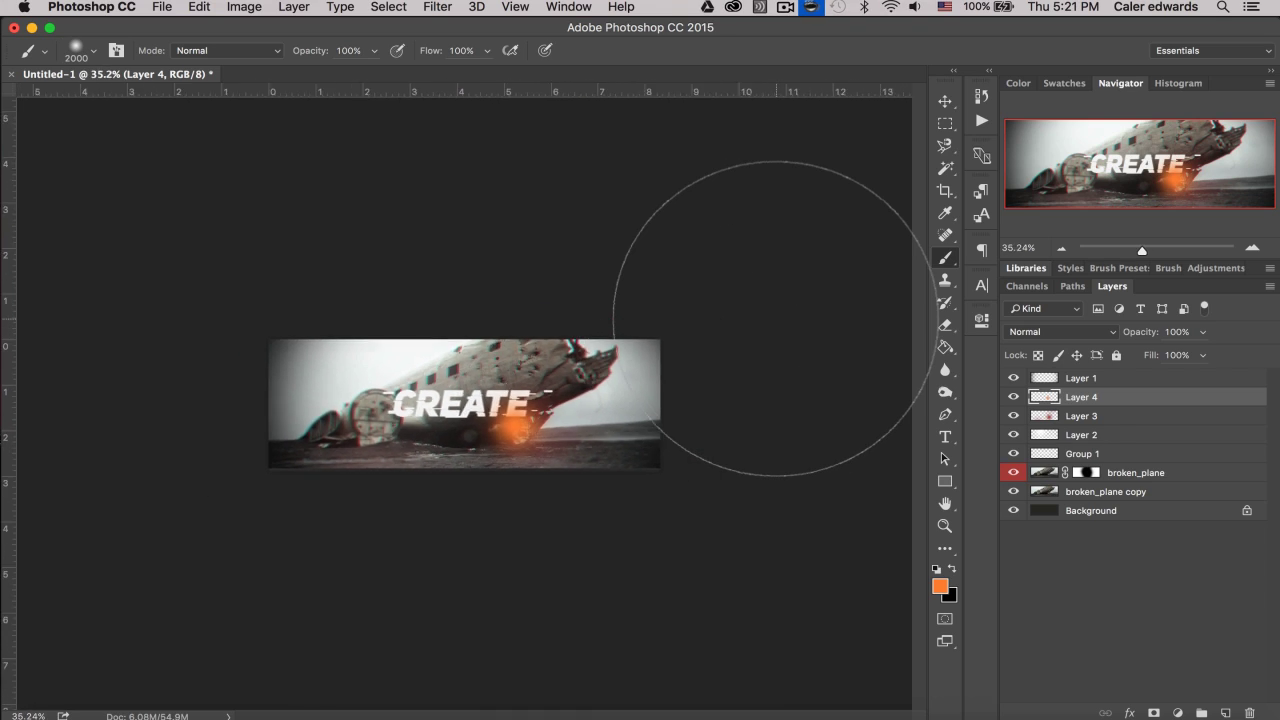
pyautogui.press(']')
pyautogui.press(']')
pyautogui.press(']')
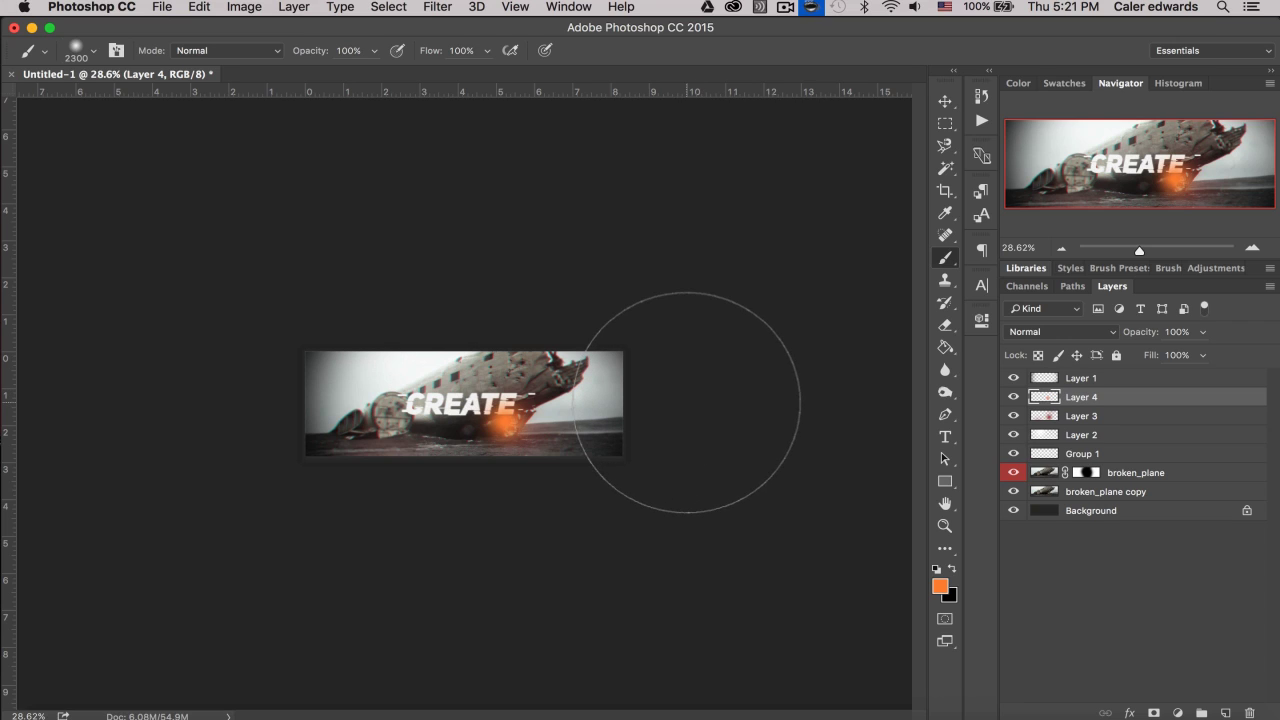
pyautogui.click(645, 401)
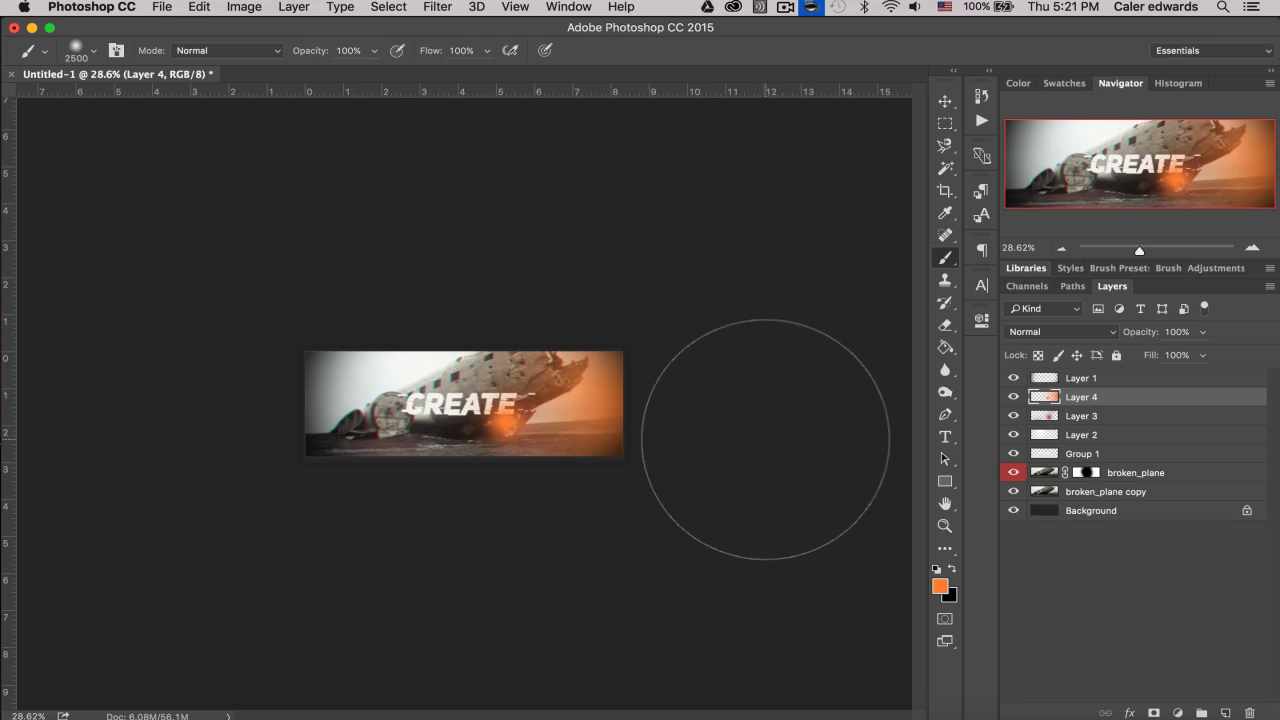
# - Move the orange glow layer beneath the Group 1 title layer and set its blend mode to Soft Light
pyautogui.scroll(2, 531, 486)
pyautogui.scroll(2, 550, 482)
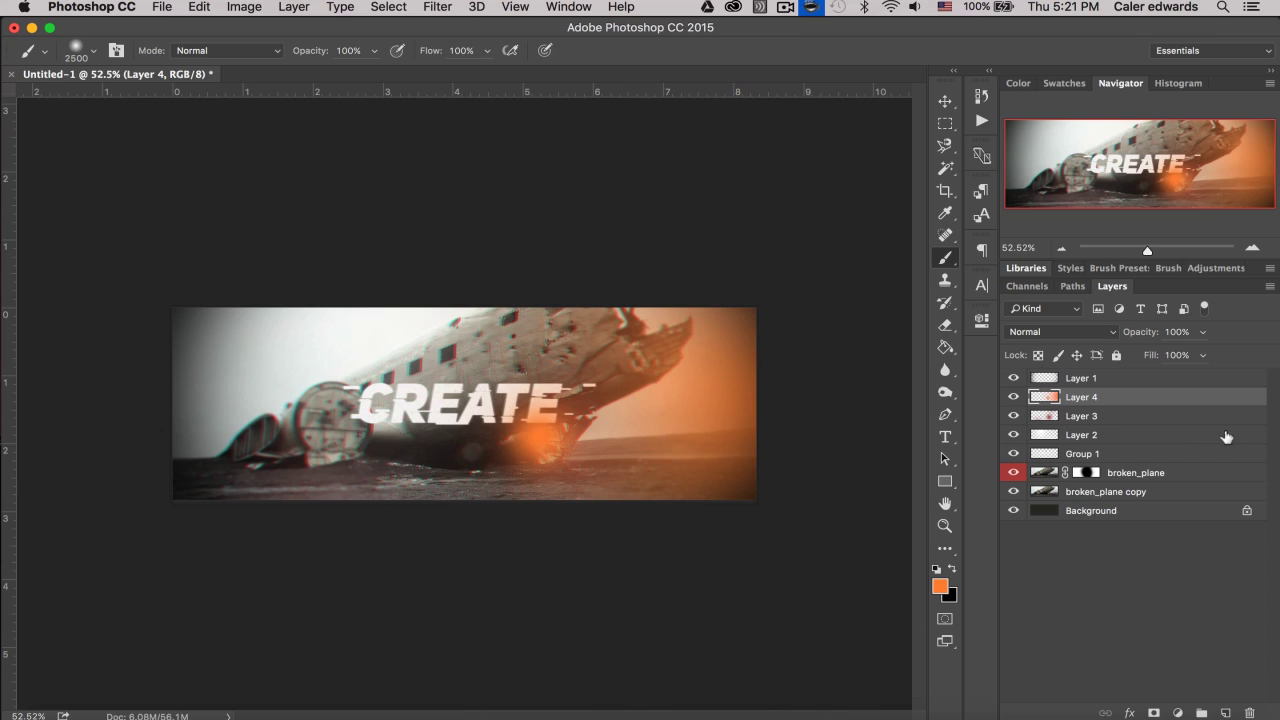
pyautogui.moveTo(1148, 396)
pyautogui.mouseDown()
pyautogui.moveTo(1128, 448)
pyautogui.moveTo(1105, 472)
pyautogui.moveTo(1088, 462)
pyautogui.mouseUp()
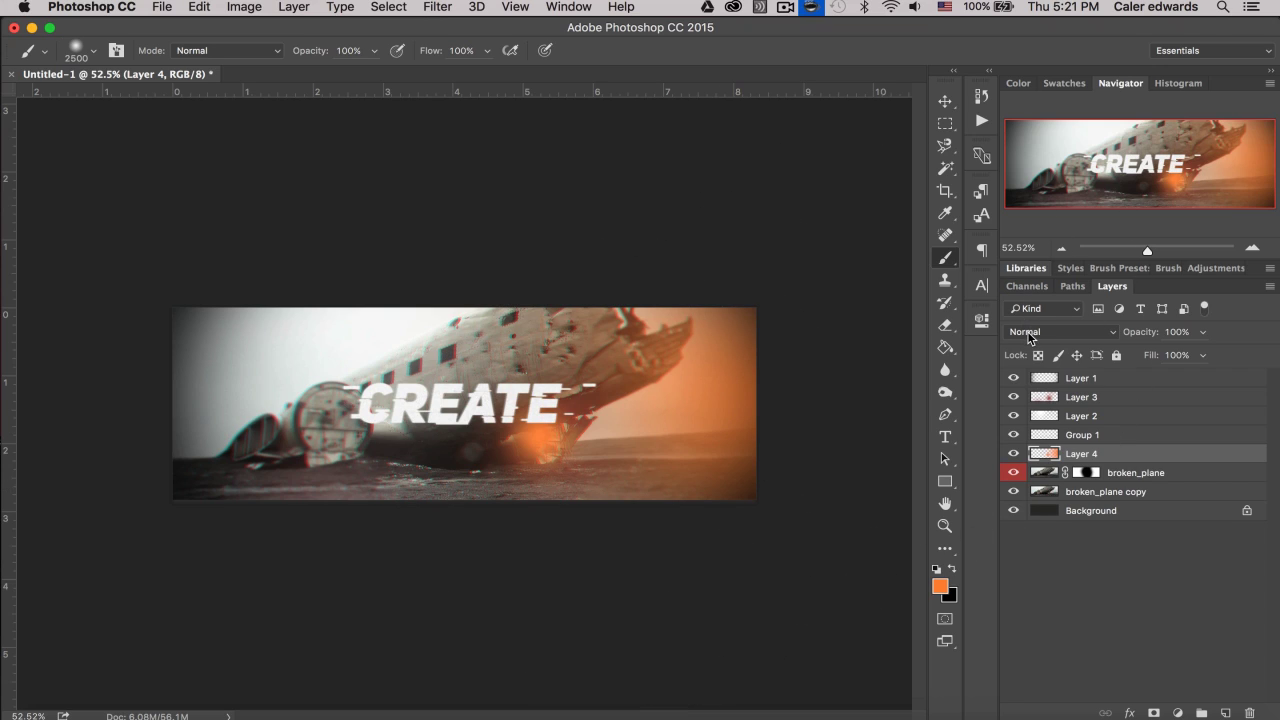
pyautogui.click(1073, 331)
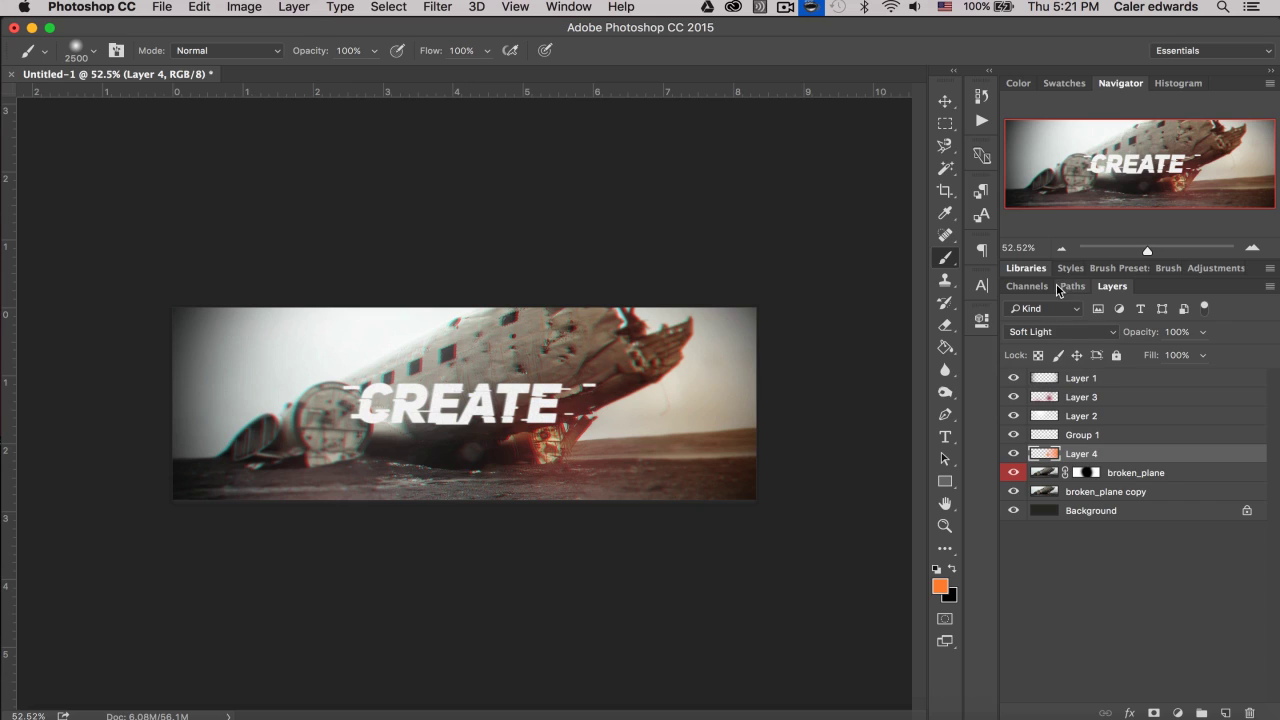
# - Try the Lighten blend mode on the orange glow layer and return it to Soft Light
pyautogui.click(1042, 340)
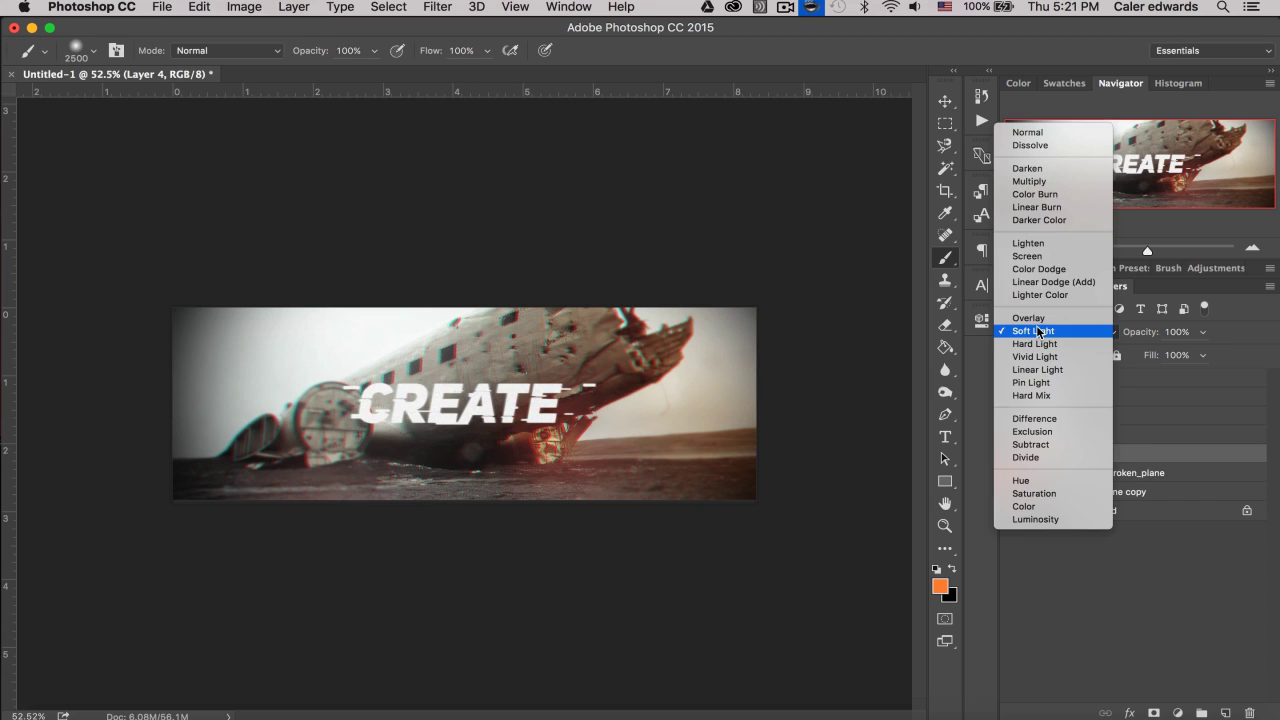
pyautogui.click(1039, 244)
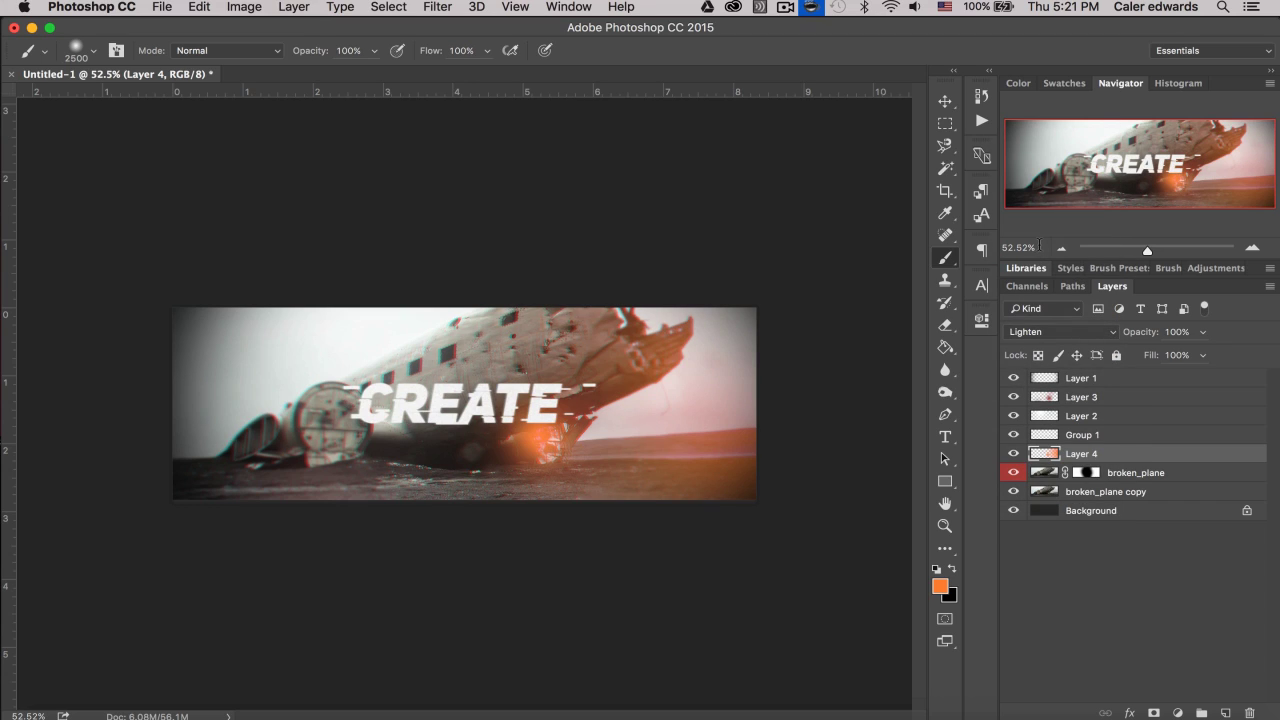
pyautogui.click(1062, 331)
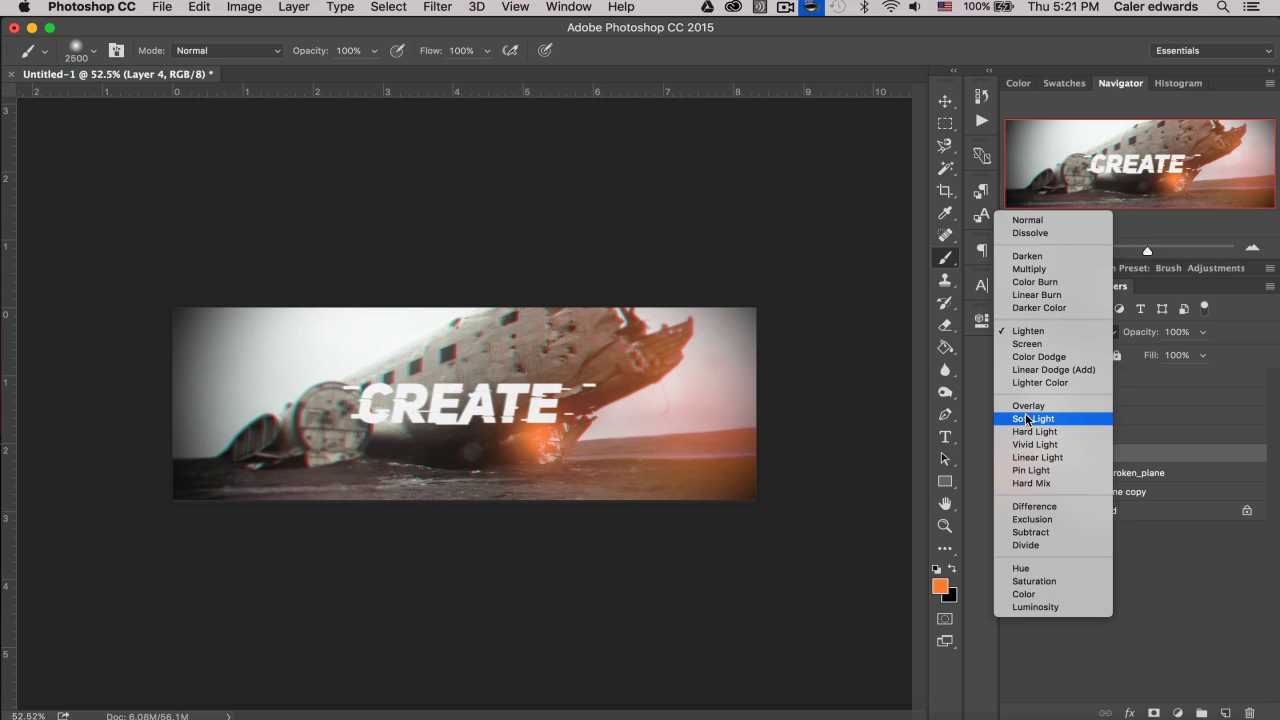
pyautogui.click(1033, 377)
# - Set the orange glow layer's fill to 84%
pyautogui.click(1204, 355)
pyautogui.click(1187, 378)
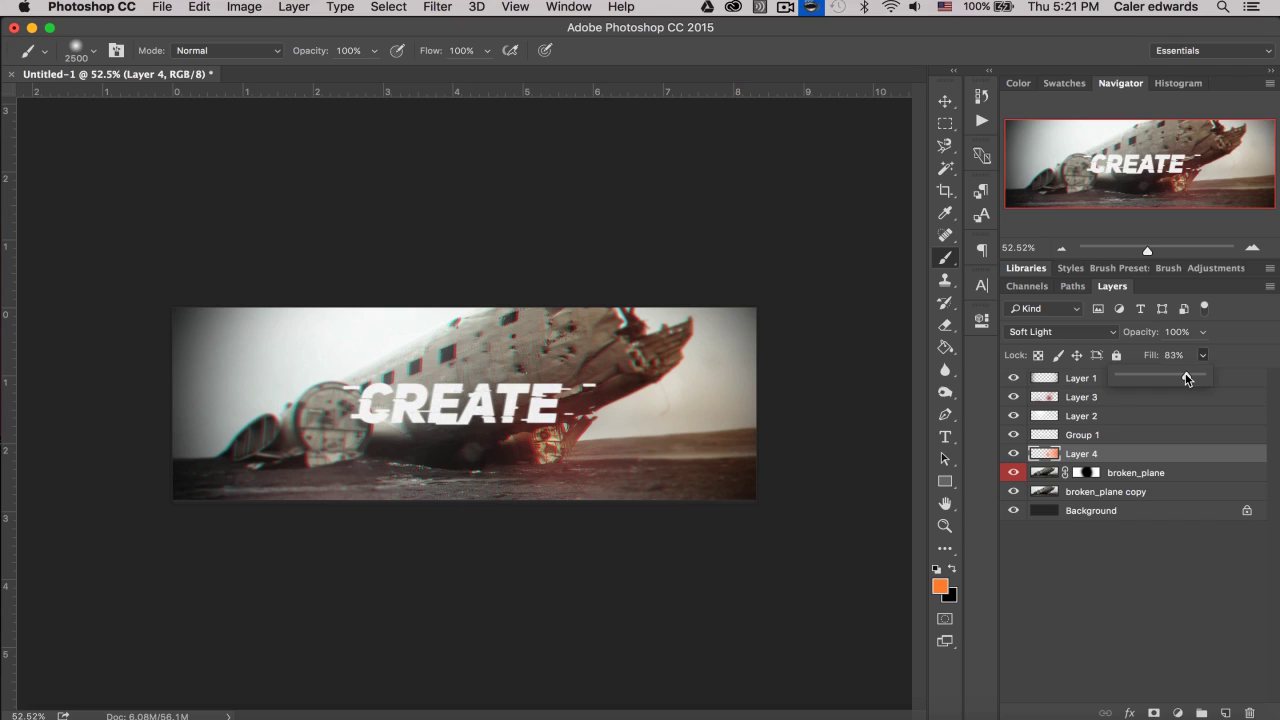
pyautogui.moveTo(1183, 373); pyautogui.dragTo(1187, 374)
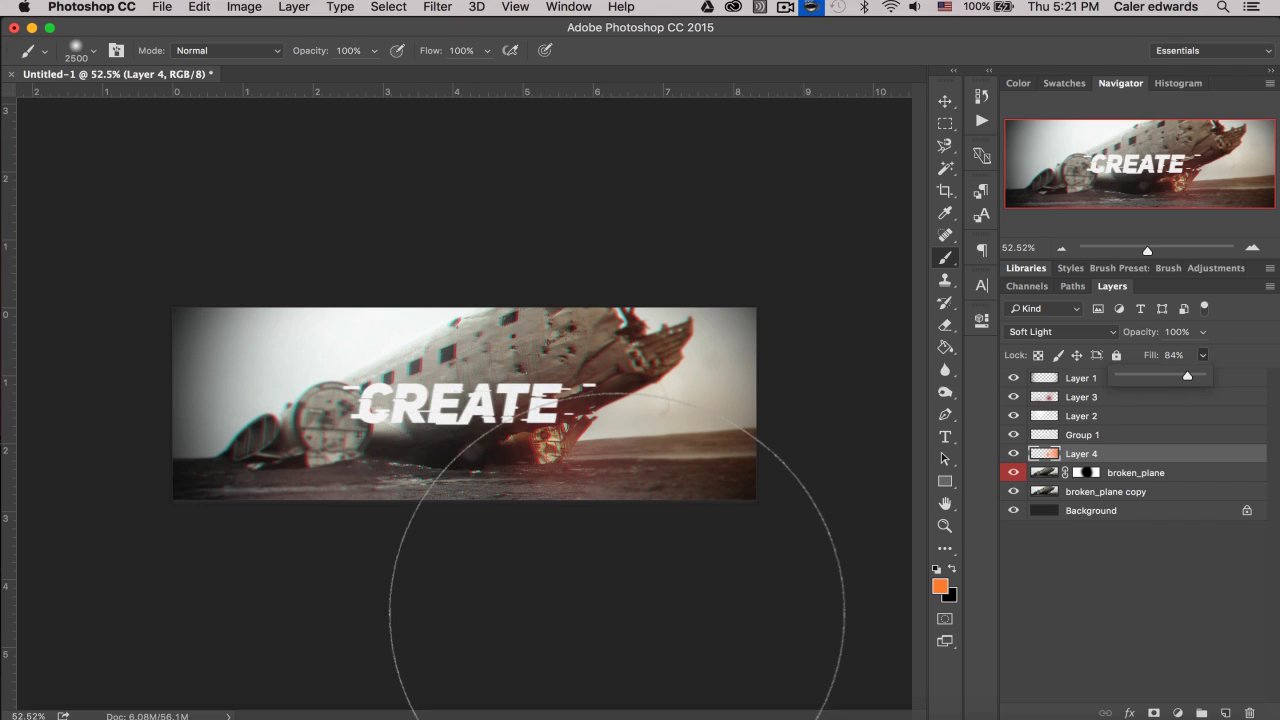
# - Add a new layer above the orange glow layer and set the foreground color to red #ff1d1d
pyautogui.click(1222, 711)
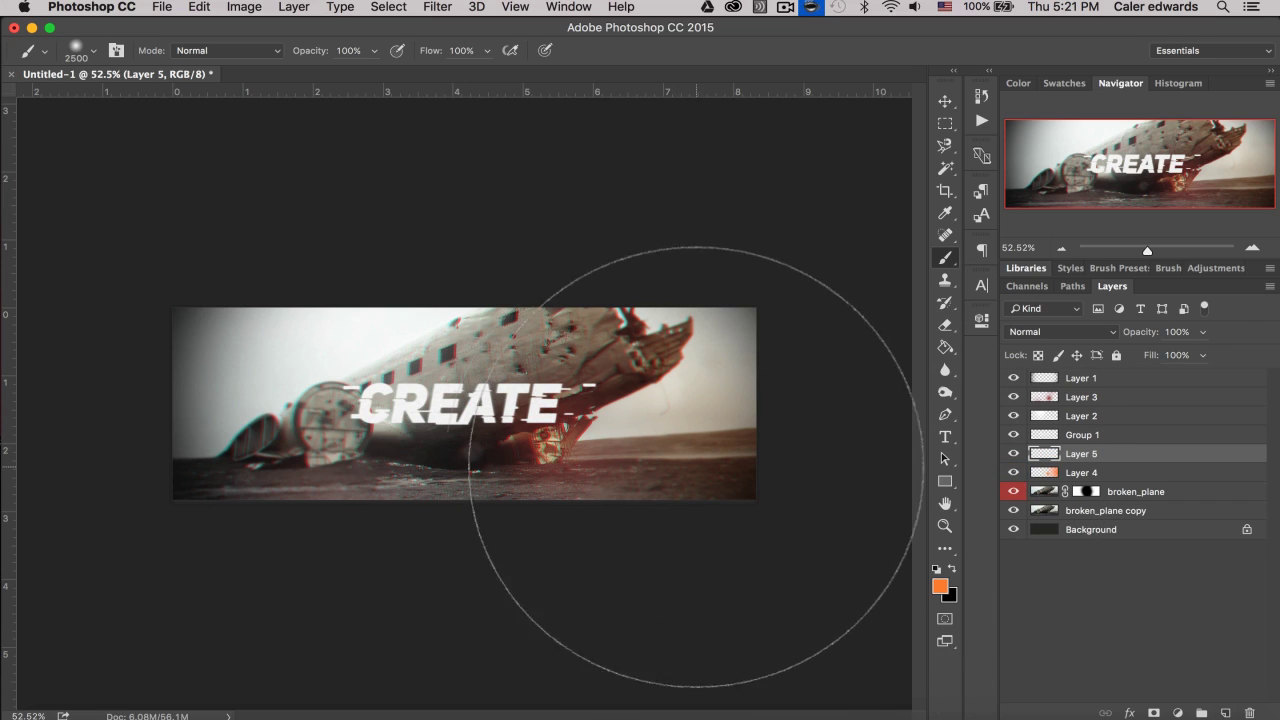
pyautogui.click(938, 583)
pyautogui.moveTo(879, 440); pyautogui.dragTo(879, 468)
pyautogui.moveTo(827, 295)
pyautogui.mouseDown()
pyautogui.moveTo(846, 283)
pyautogui.moveTo(831, 241)
pyautogui.mouseUp()
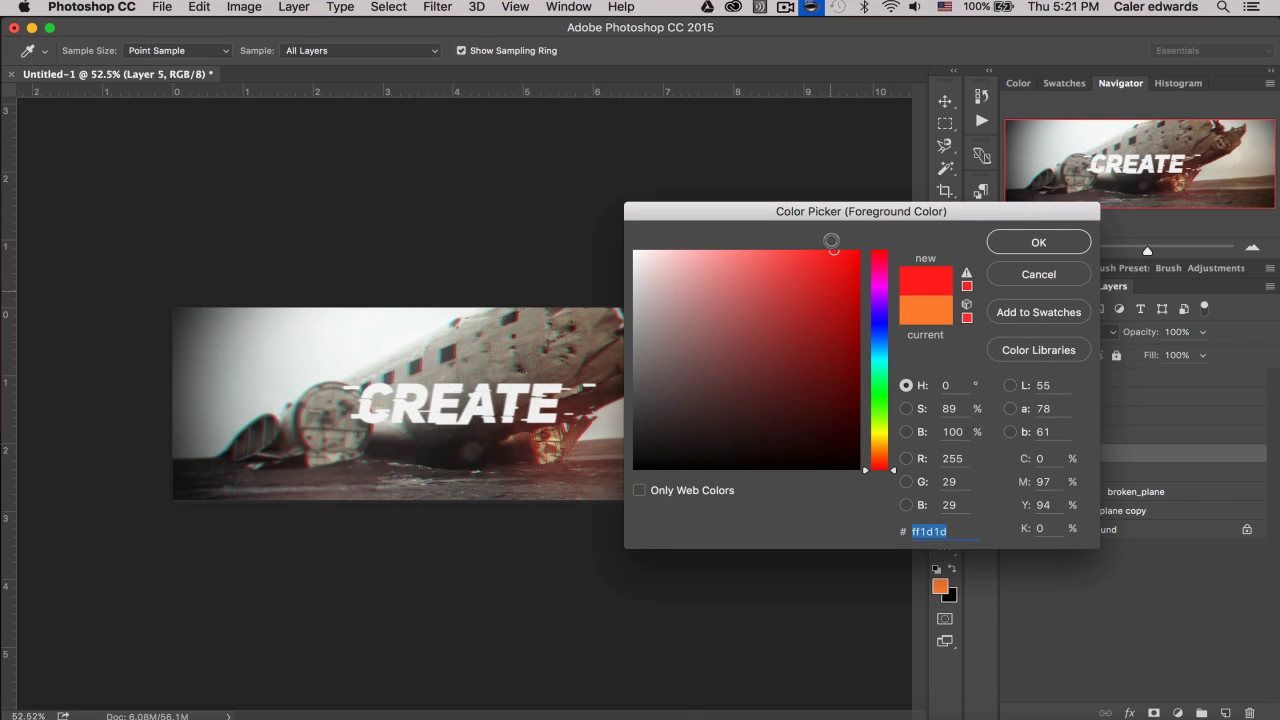
pyautogui.click(1012, 245)
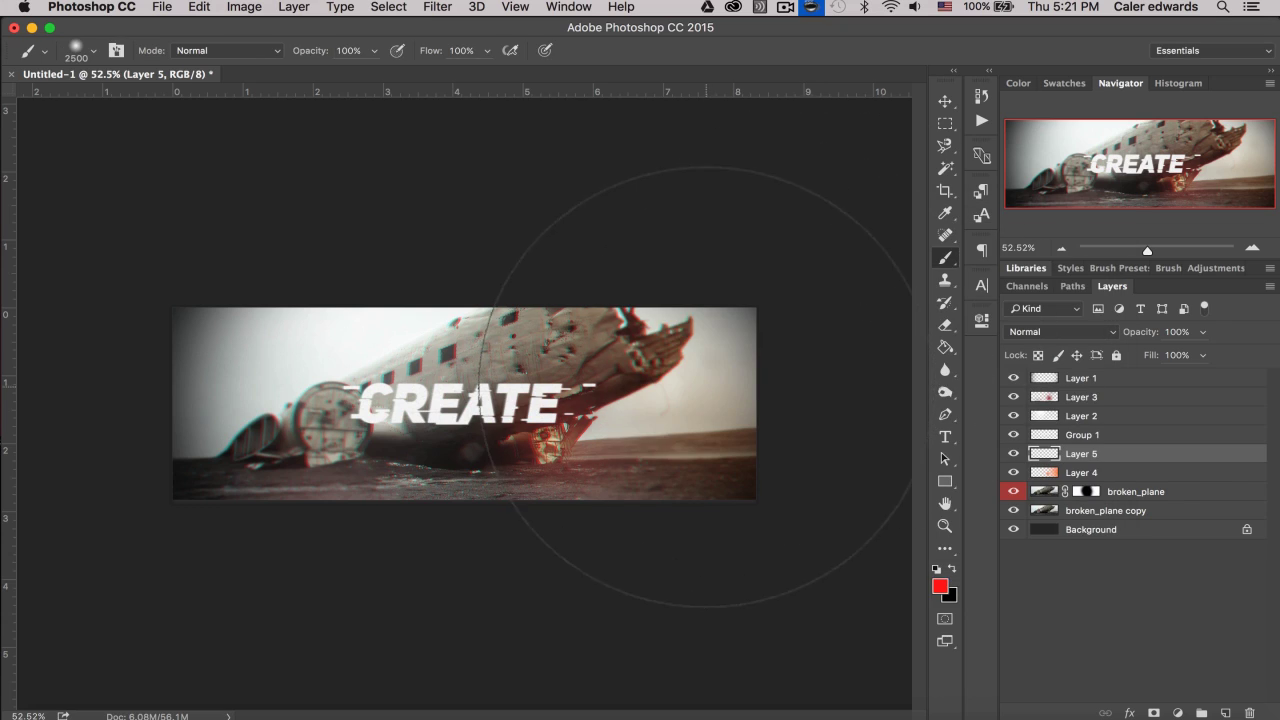
# - Reduce the soft brush to 1600 px and paint a red glow over the banner's lower-left corner and left edge
pyautogui.press('[')
pyautogui.press('[')
pyautogui.press('[')
pyautogui.press('[')
pyautogui.press('[')
pyautogui.press('[')
pyautogui.press('[')
pyautogui.press('[')
pyautogui.press('[')
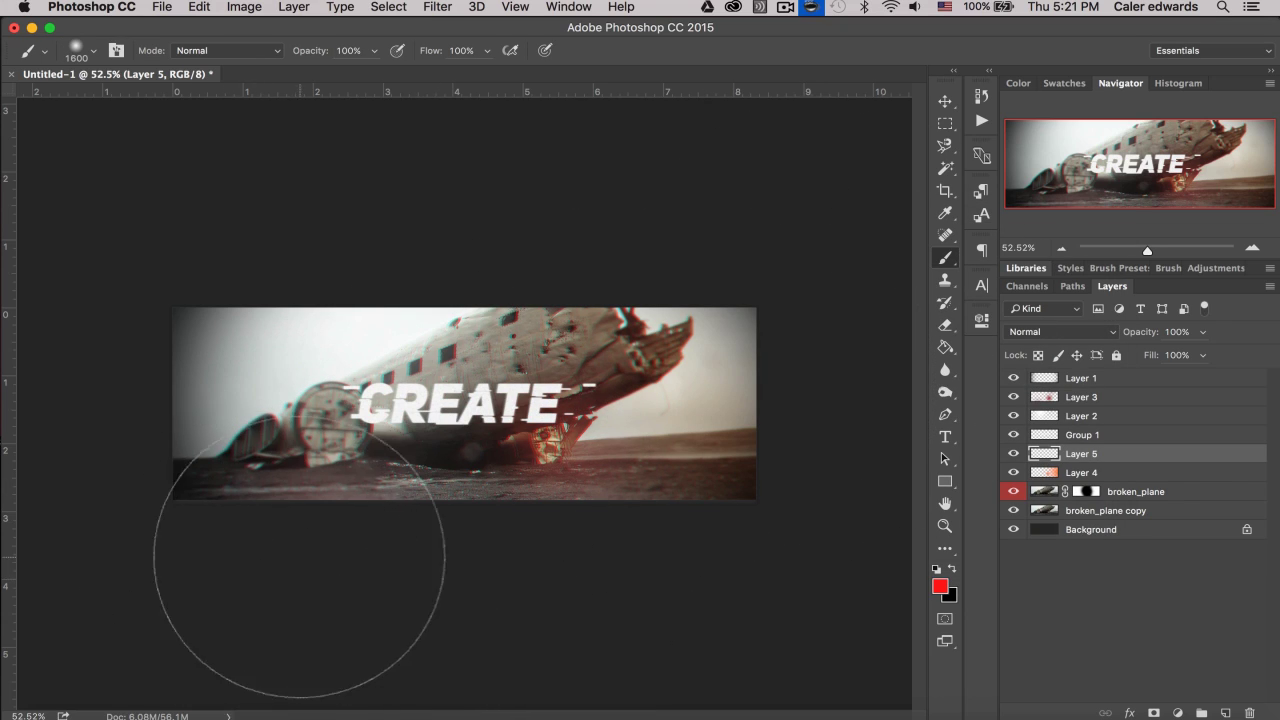
pyautogui.moveTo(249, 586)
pyautogui.mouseDown()
pyautogui.moveTo(190, 673)
pyautogui.moveTo(171, 557)
pyautogui.moveTo(100, 429)
pyautogui.moveTo(180, 557)
pyautogui.moveTo(105, 435)
pyautogui.mouseUp()
# - Reduce the brush size to 1300 px and switch to the Move tool
pyautogui.scroll(-1, 229, 475)
pyautogui.scroll(-5, 377, 163)
pyautogui.press('[')
pyautogui.press('[')
pyautogui.press('[')
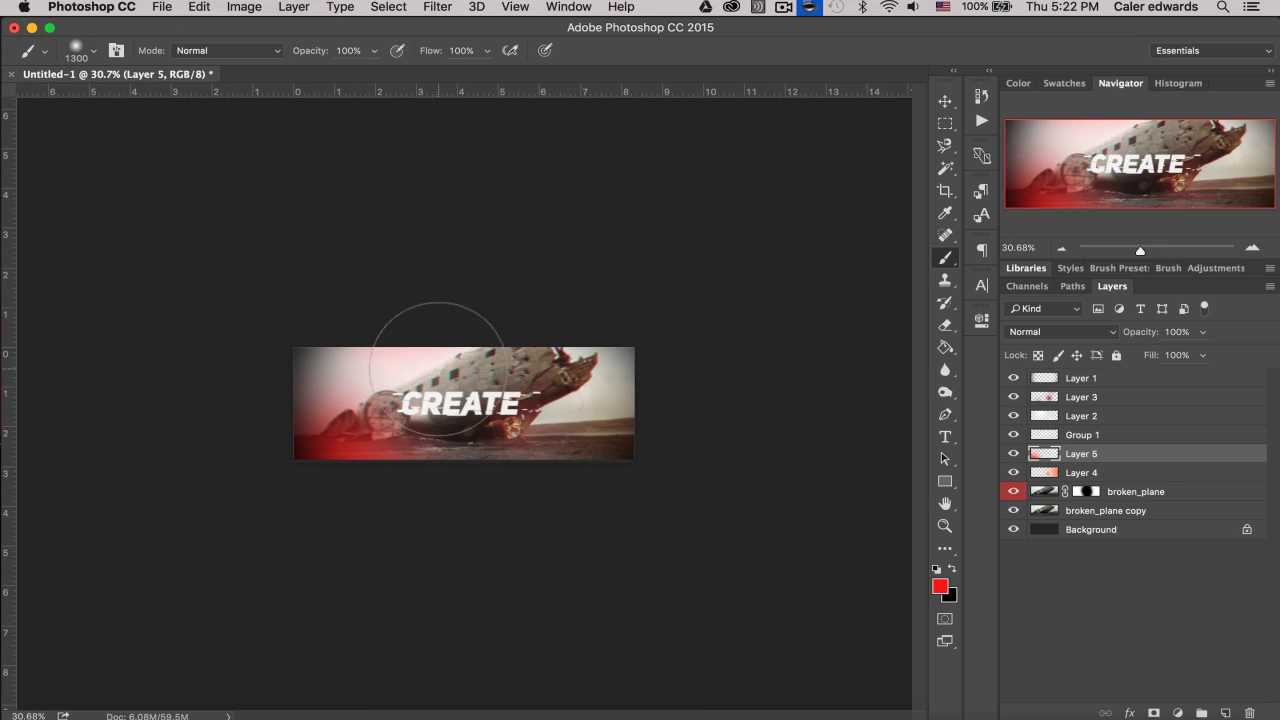
pyautogui.scroll(1, 436, 364)
pyautogui.scroll(3, 436, 364)
pyautogui.press('v')
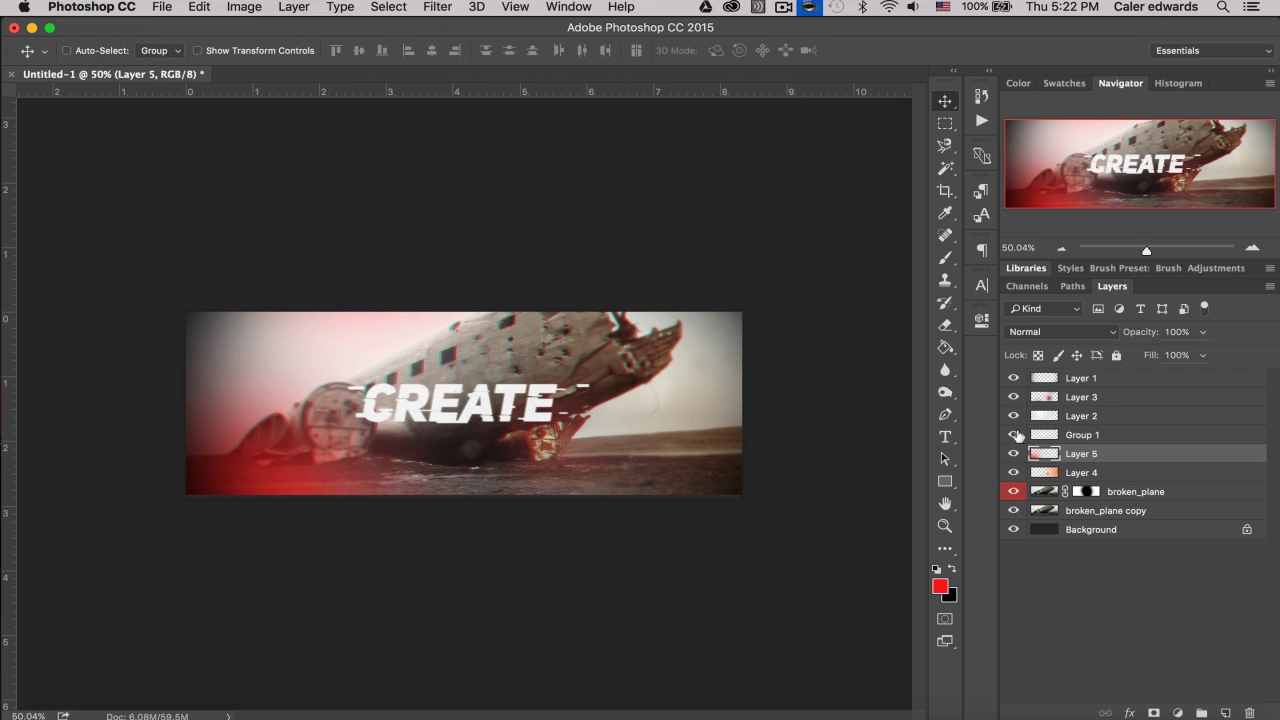
# - Compare the Soft Light and Lighten blend modes on the new red glow layer and keep Soft Light
pyautogui.click(1071, 338)
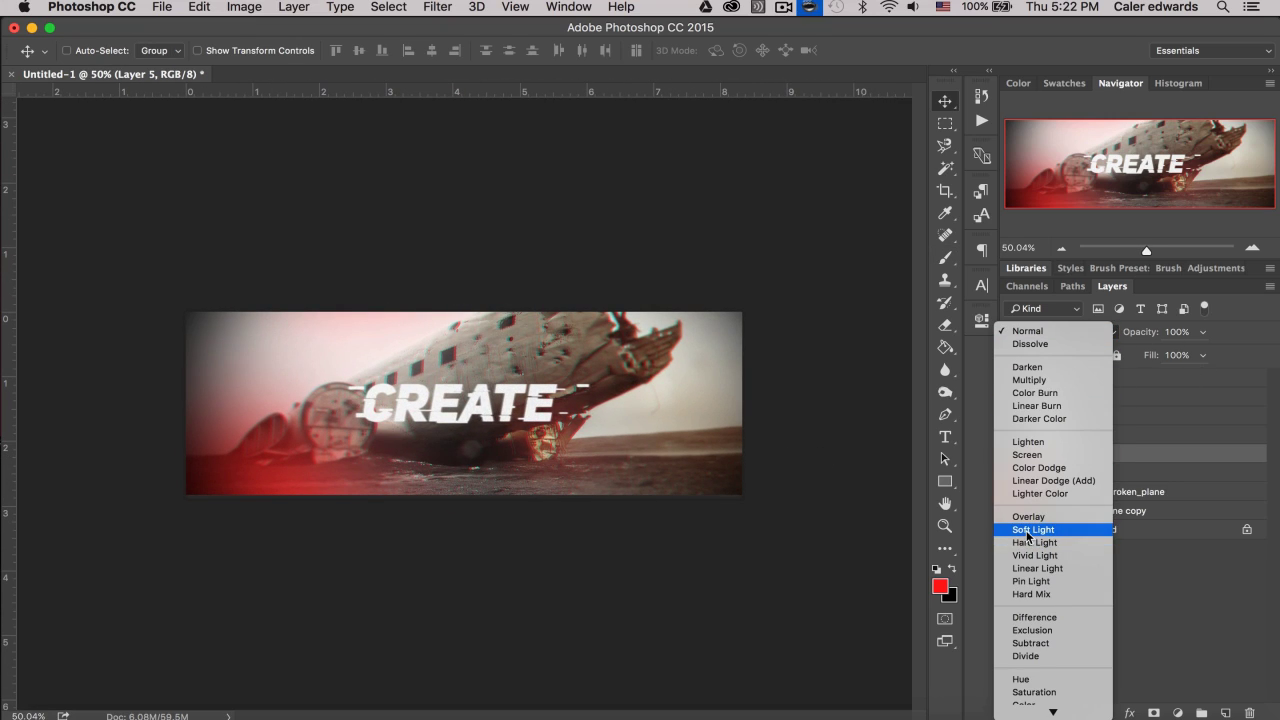
pyautogui.click(1026, 529)
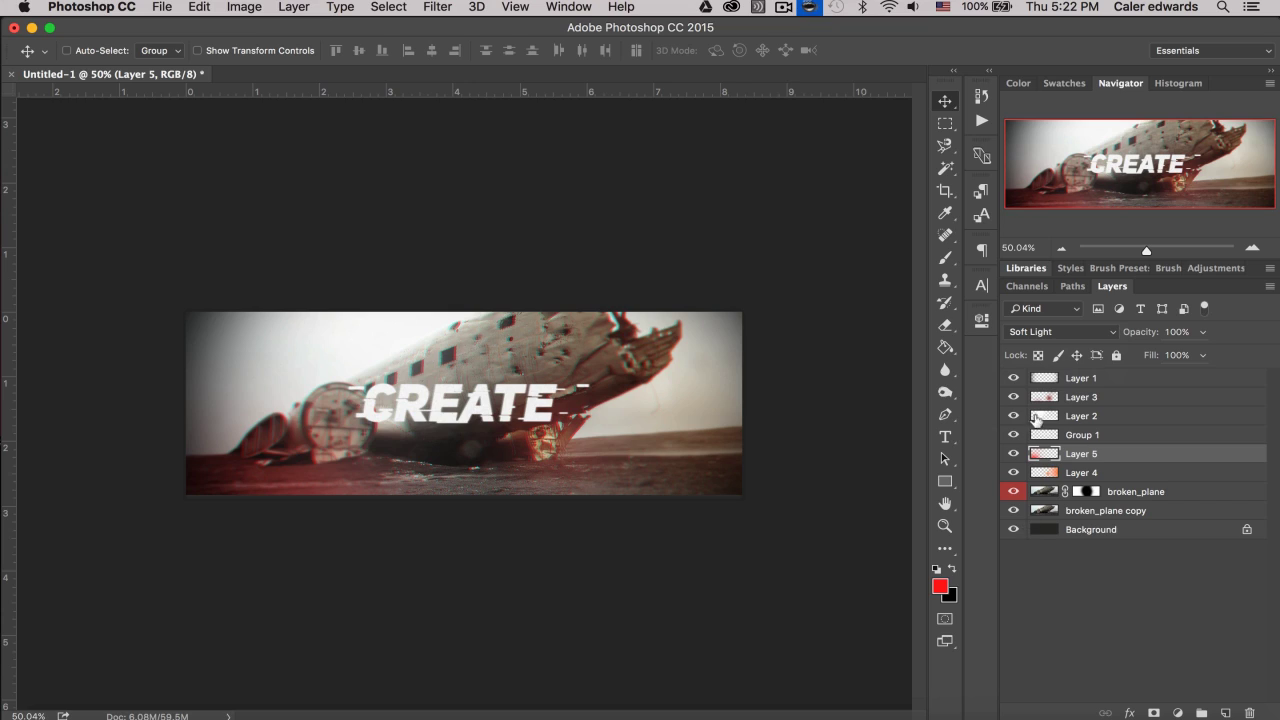
pyautogui.click(1040, 334)
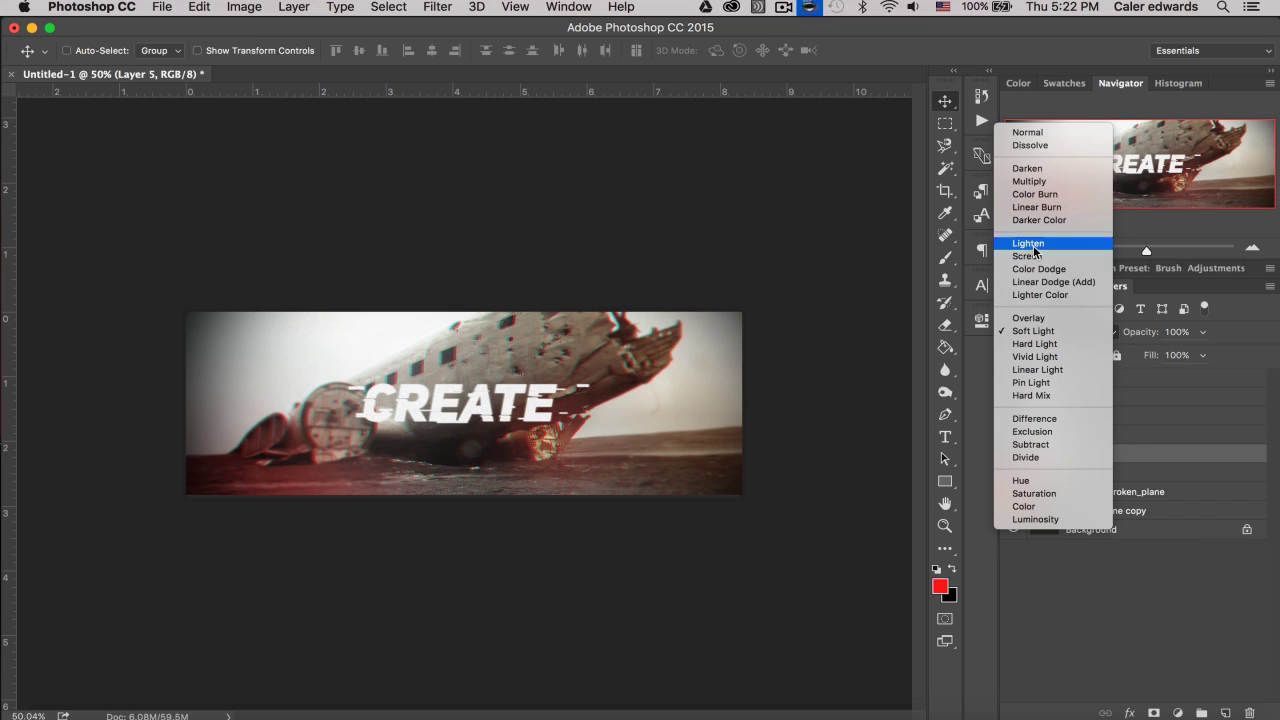
pyautogui.click(1030, 243)
pyautogui.click(1018, 332)
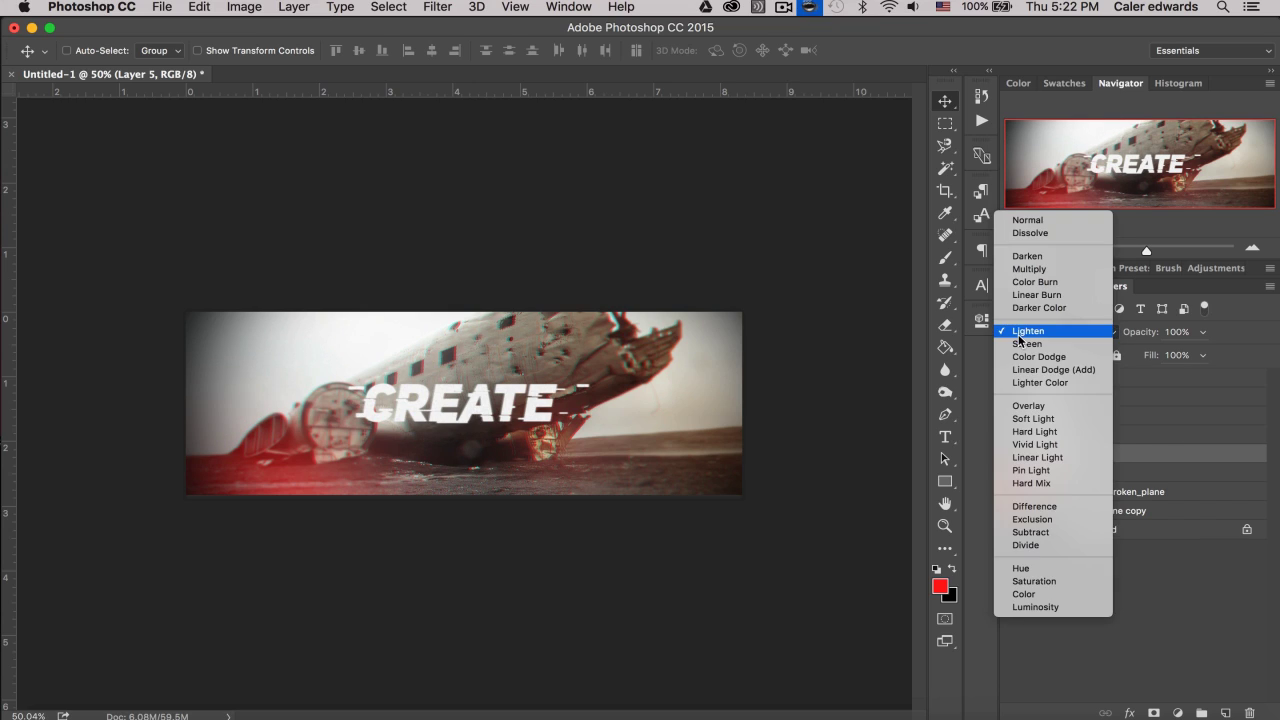
pyautogui.click(1040, 420)
# - Set the fill of the lower-left red glow layer to 67%
pyautogui.click(1202, 355)
pyautogui.click(1187, 377)
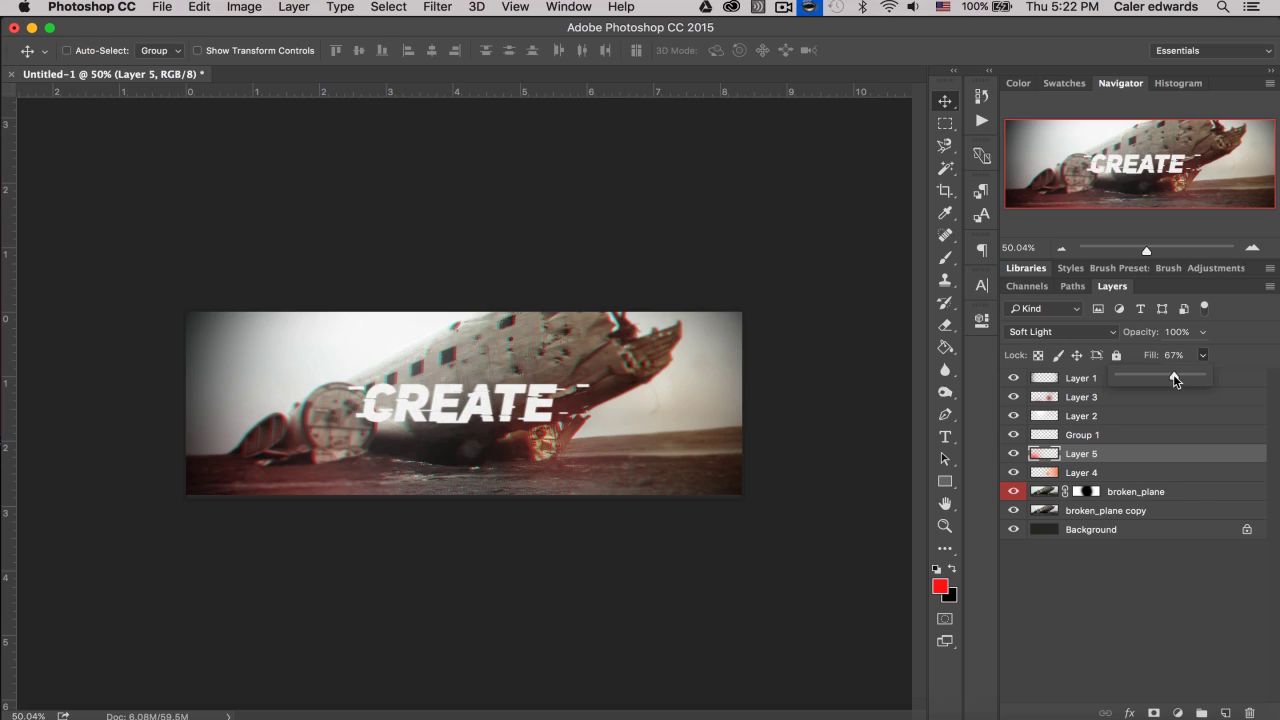
pyautogui.click(1173, 378)
pyautogui.click(830, 595)
# - Add a Levels adjustment layer above Layer 1, try the automatic correction and undo it
pyautogui.click(1108, 380)
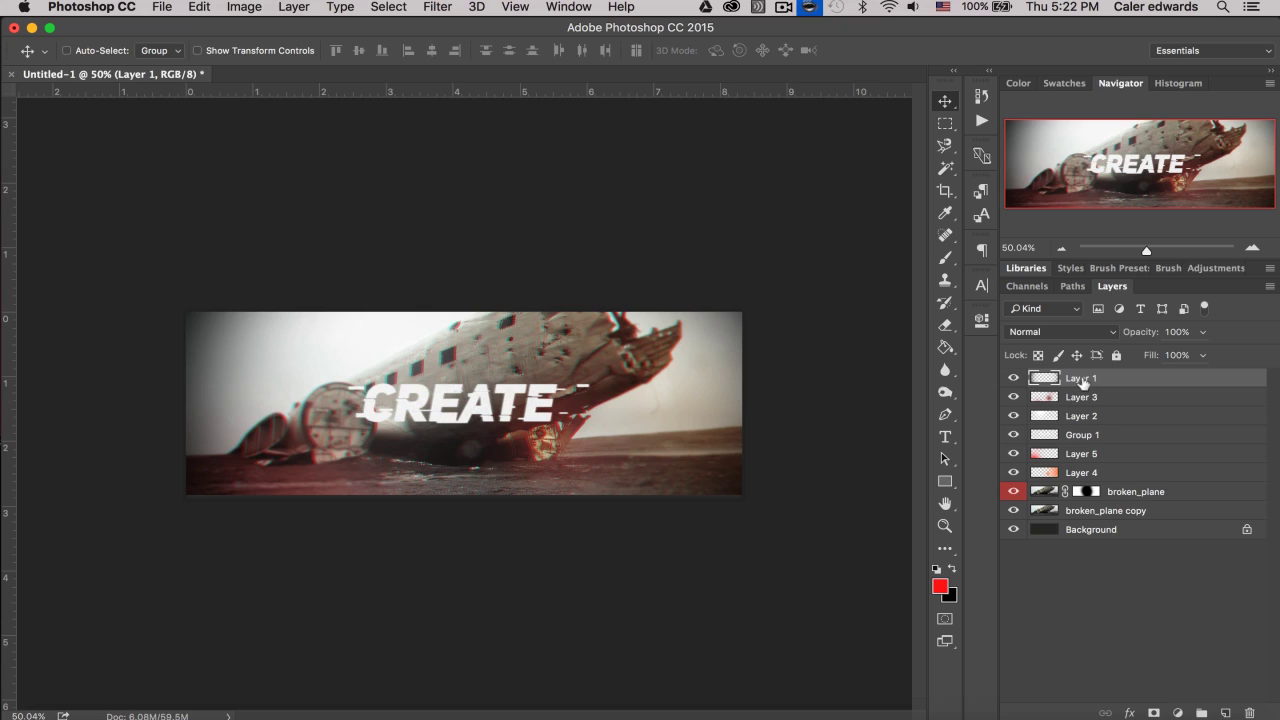
pyautogui.click(1178, 713)
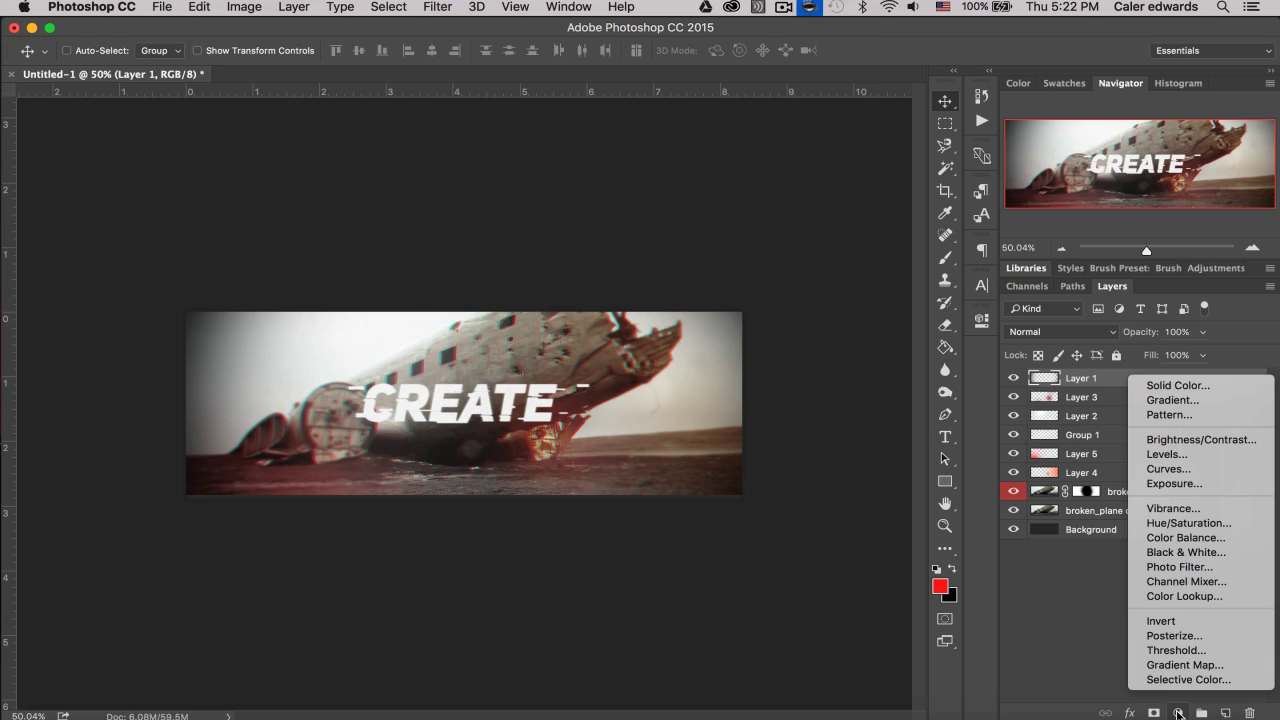
pyautogui.click(1170, 455)
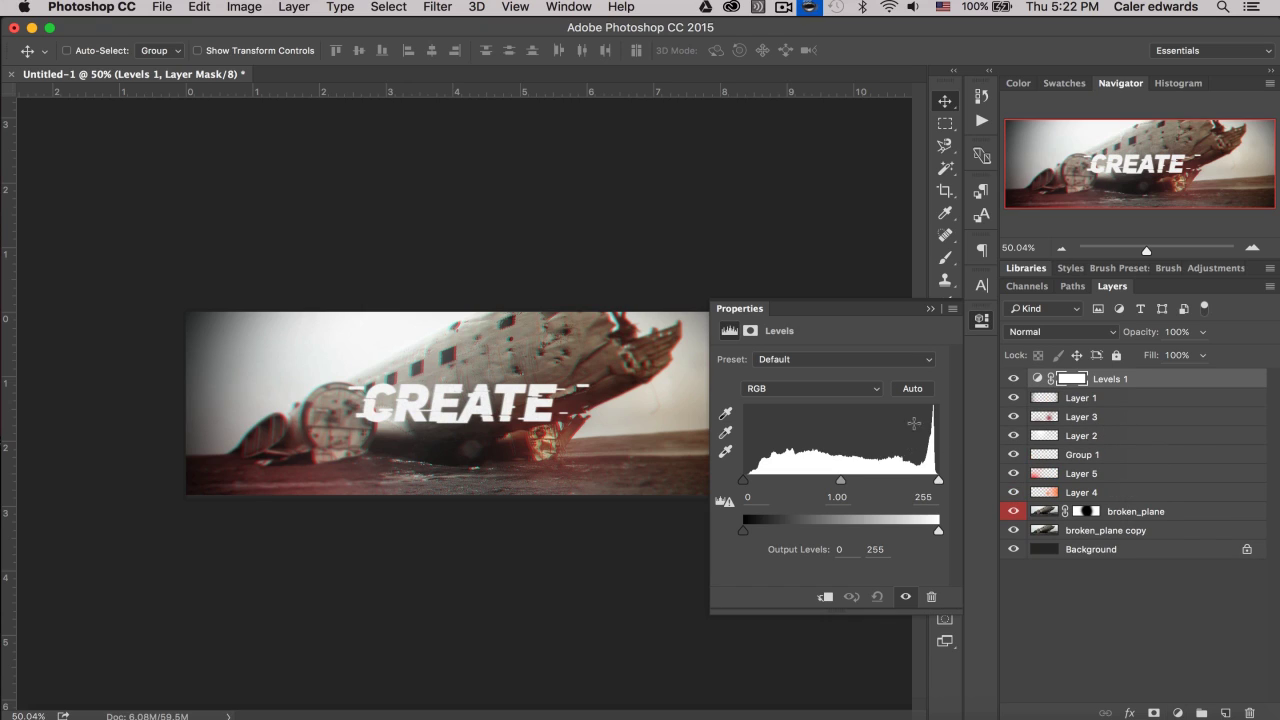
pyautogui.click(909, 390)
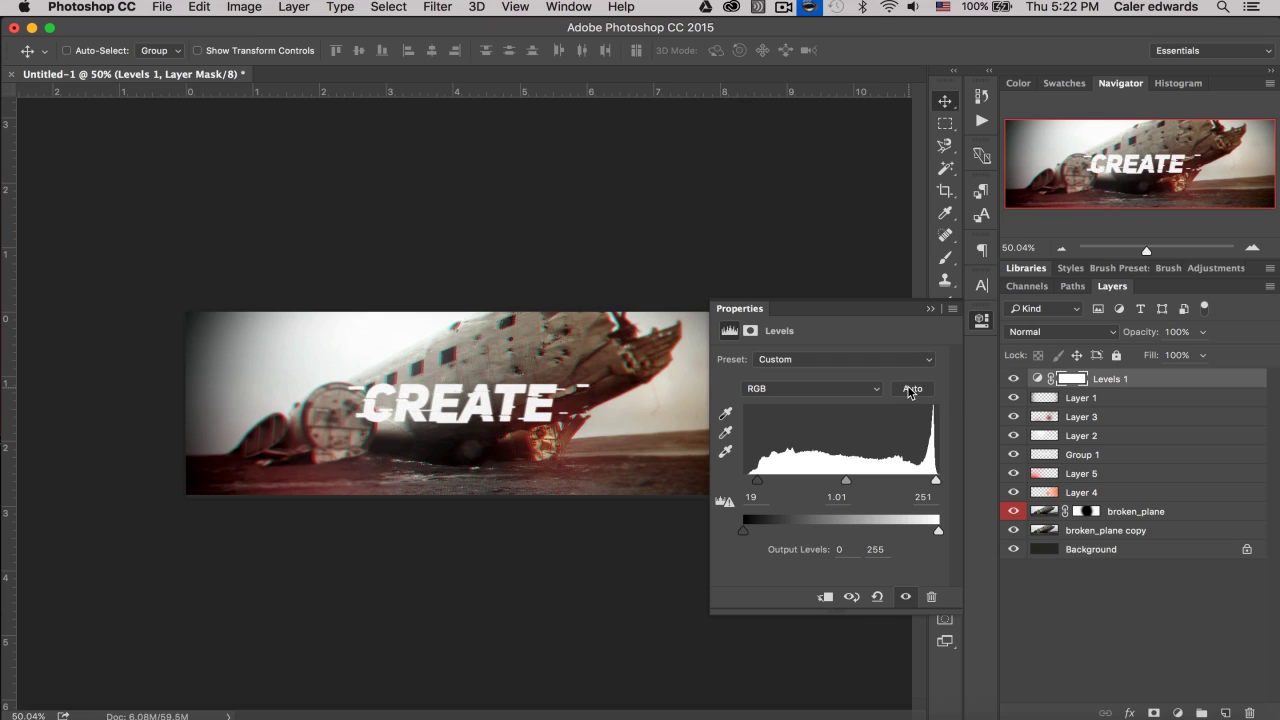
pyautogui.press('super+z')
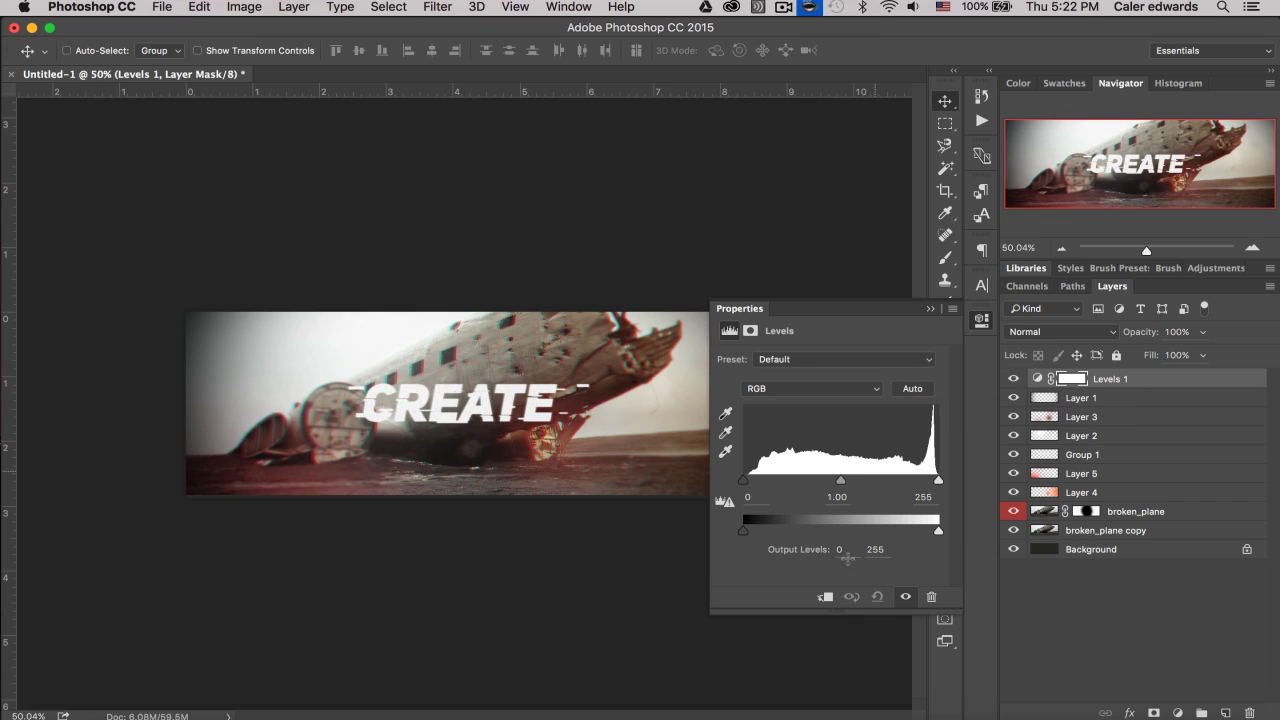
# - Set the Levels input values to 5 for shadows, 0.93 for midtones and 250 for highlights
pyautogui.moveTo(941, 478); pyautogui.dragTo(935, 478)
pyautogui.moveTo(839, 480); pyautogui.dragTo(842, 481)
pyautogui.moveTo(744, 480); pyautogui.dragTo(745, 480)
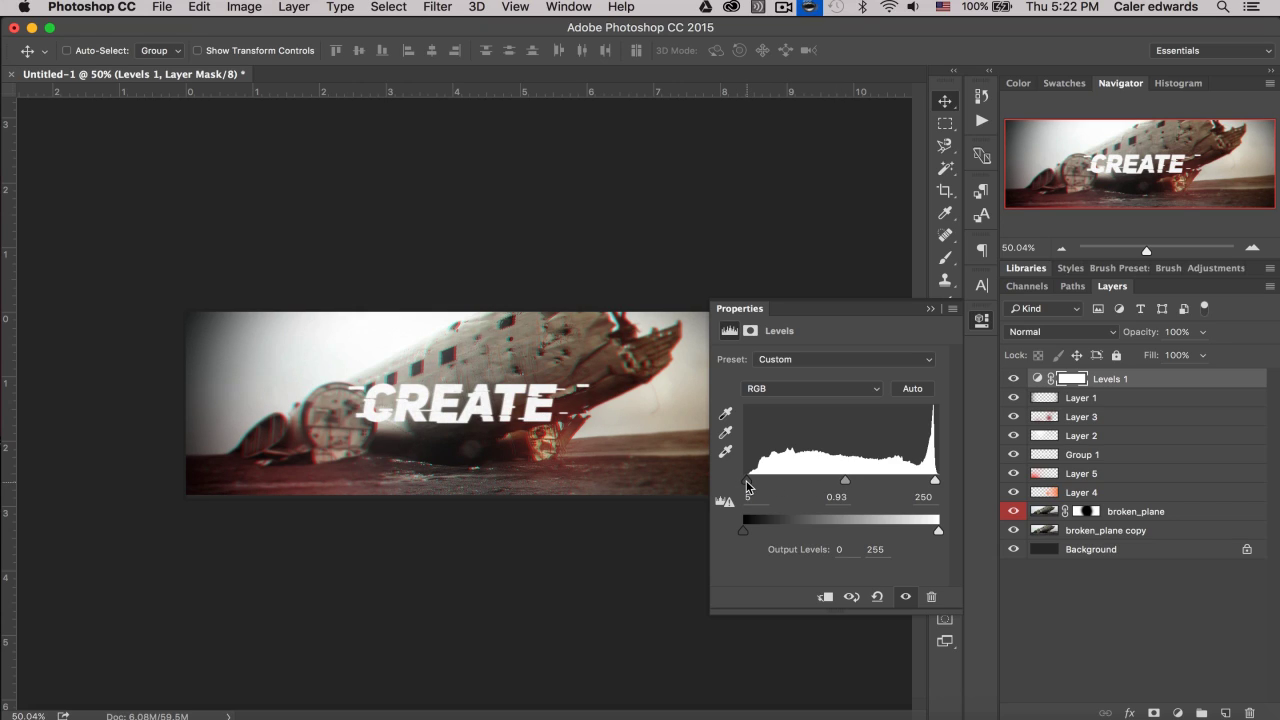
pyautogui.click(930, 313)
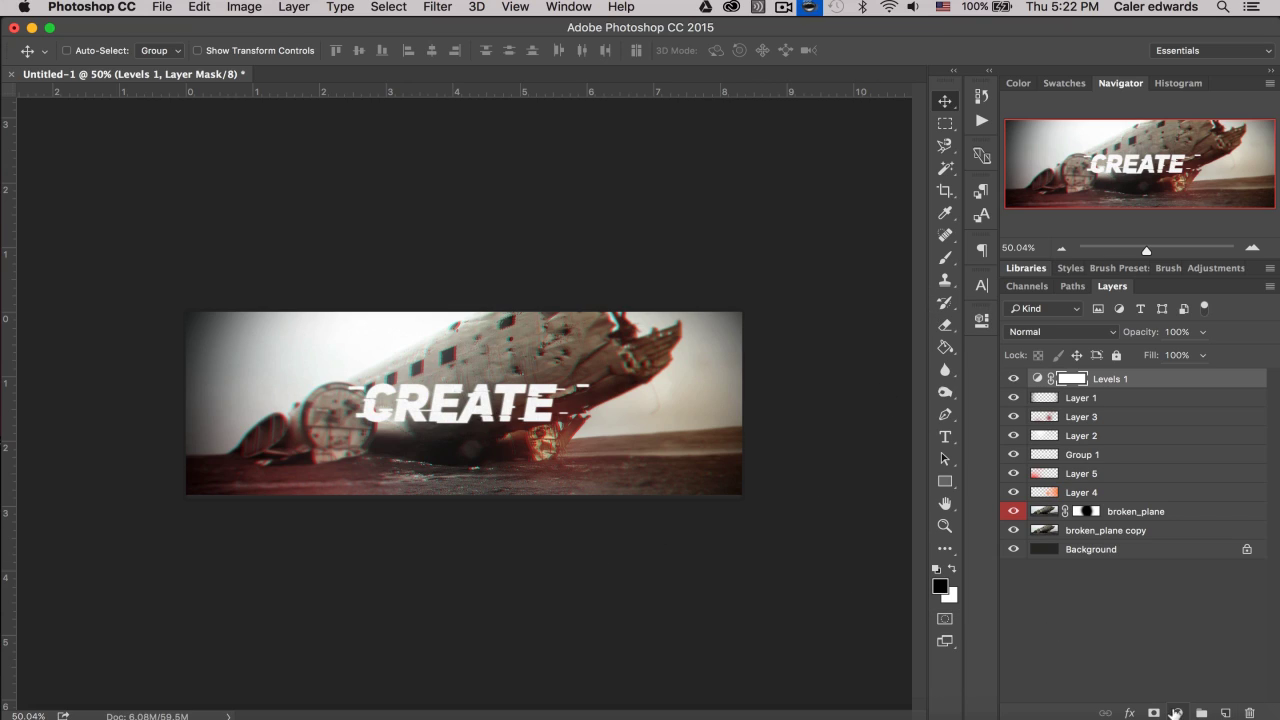
# - Add a Vibrance adjustment layer above Levels with vibrance +80 and slightly reduced saturation
pyautogui.click(1176, 712)
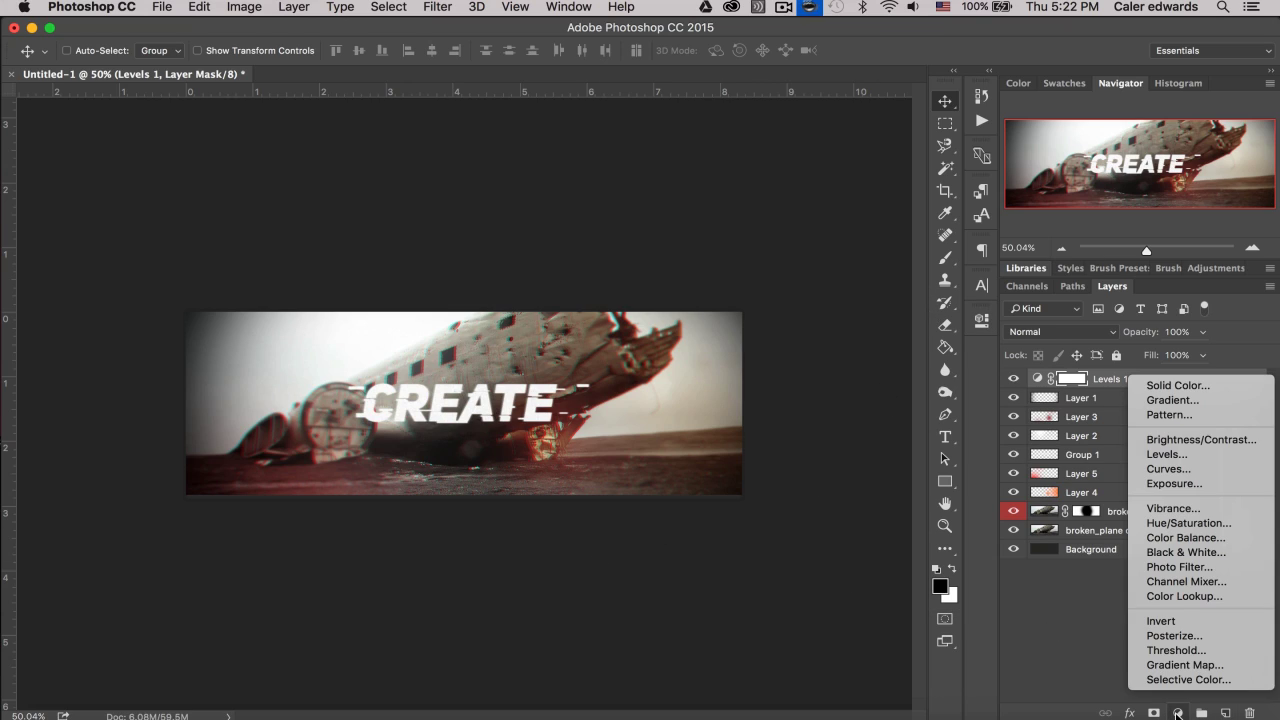
pyautogui.click(1178, 509)
pyautogui.moveTo(823, 377); pyautogui.dragTo(832, 380)
pyautogui.moveTo(928, 380)
pyautogui.mouseDown()
pyautogui.moveTo(852, 381)
pyautogui.moveTo(918, 389)
pyautogui.mouseUp()
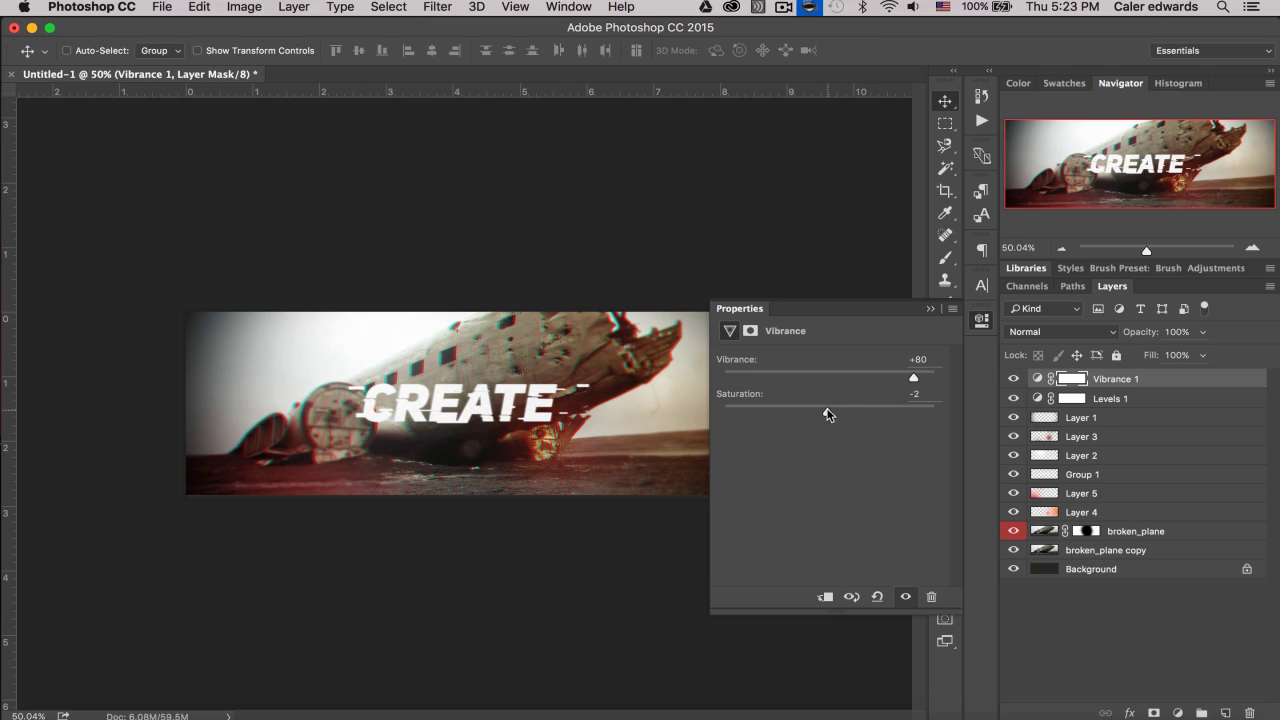
pyautogui.moveTo(828, 410); pyautogui.dragTo(815, 410)
pyautogui.click(929, 312)
# - Try an automatic Curves adjustment above the Vibrance layer and delete that adjustment layer
pyautogui.click(1179, 712)
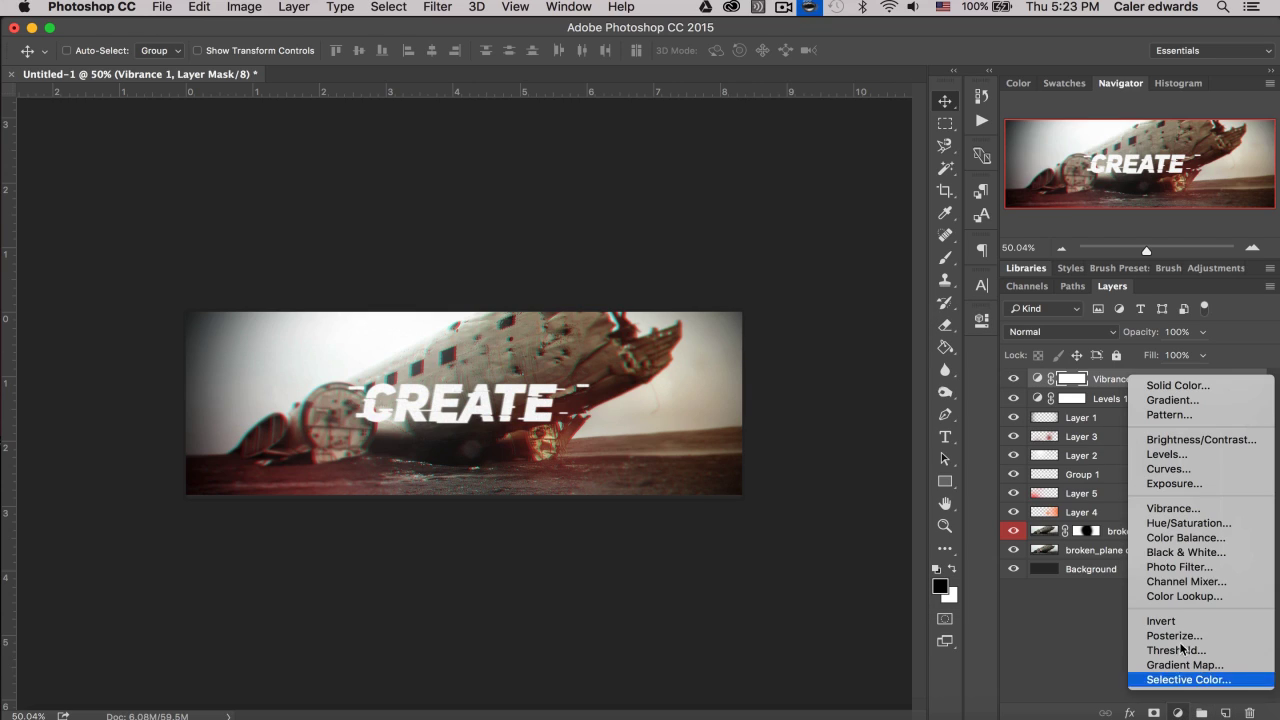
pyautogui.click(1183, 468)
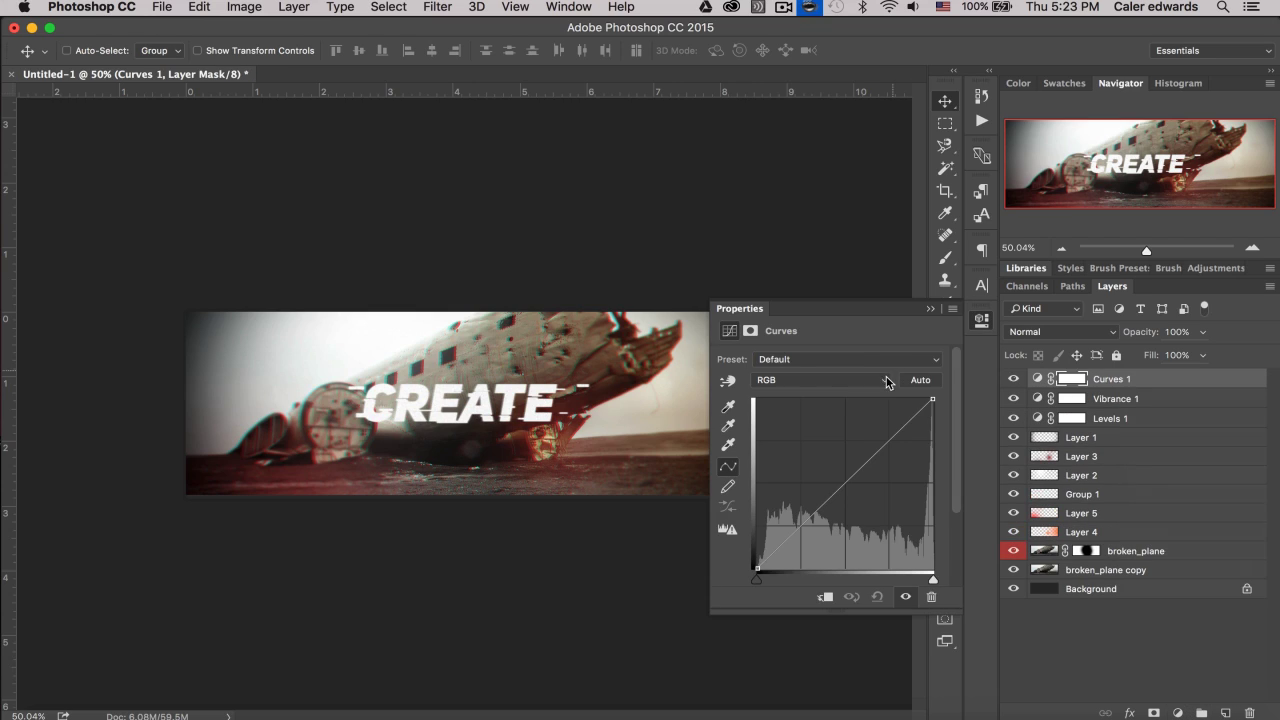
pyautogui.click(918, 381)
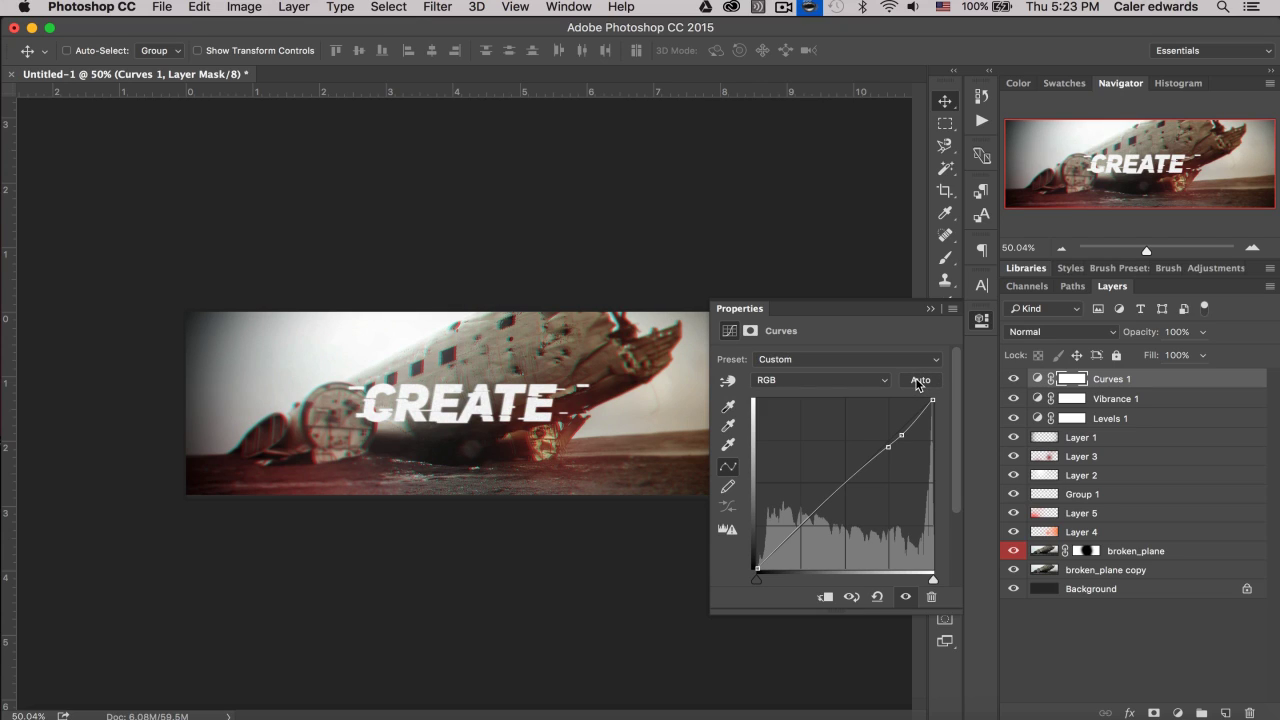
pyautogui.press('super+z')
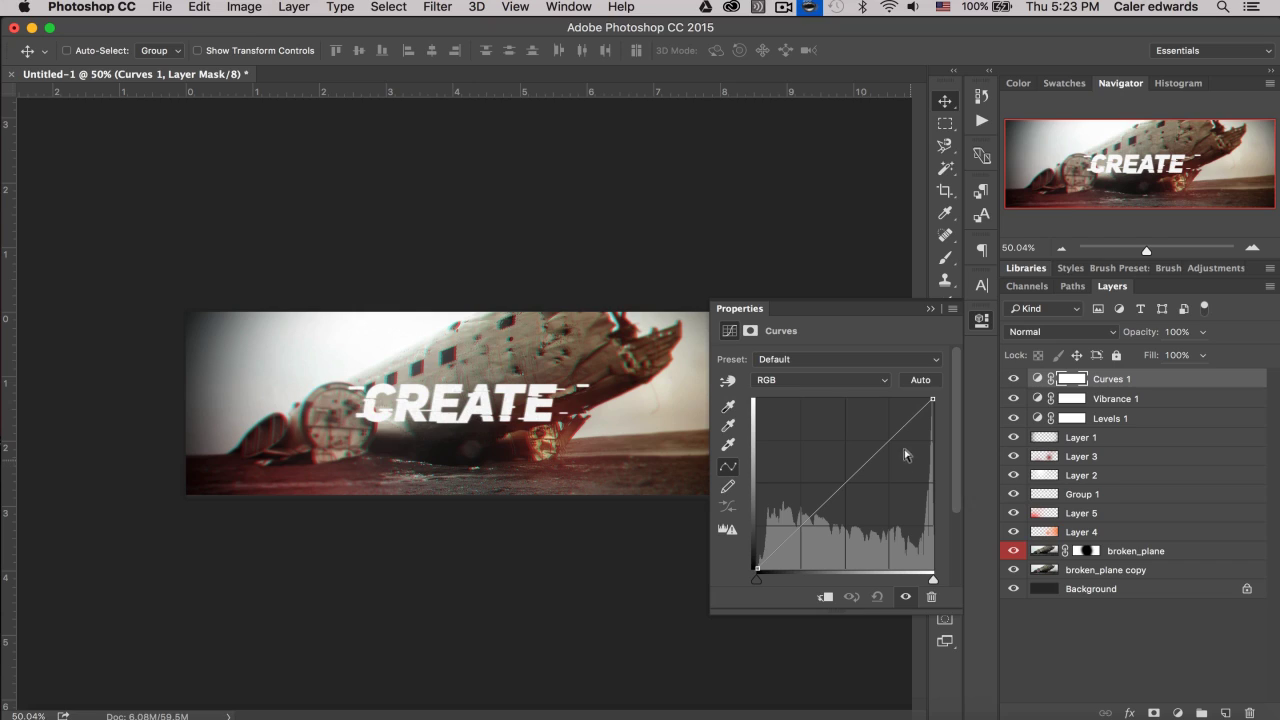
pyautogui.click(930, 309)
pyautogui.moveTo(1101, 378); pyautogui.dragTo(1250, 713)
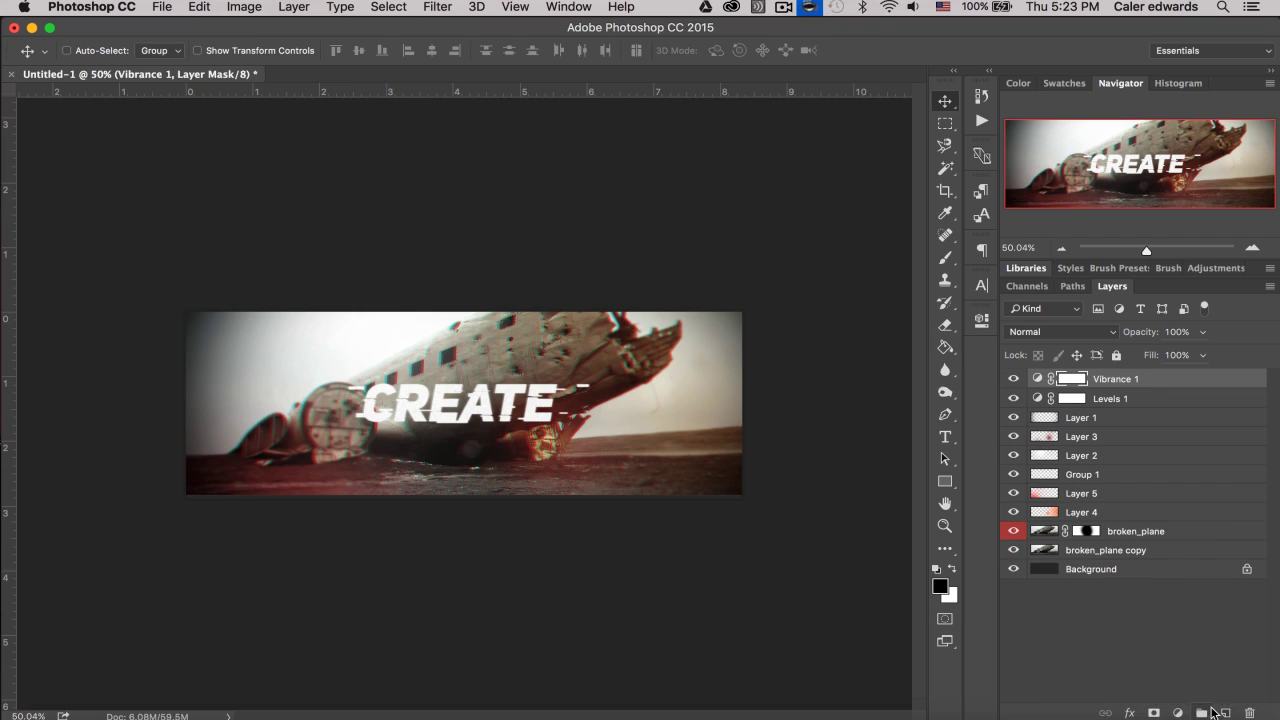
# - Add a Hue/Saturation adjustment layer above Vibrance with hue -2, saturation +20 and lightness +8, and select that layer
pyautogui.click(1178, 713)
pyautogui.press('Escape')
pyautogui.moveTo(828, 425); pyautogui.dragTo(827, 426)
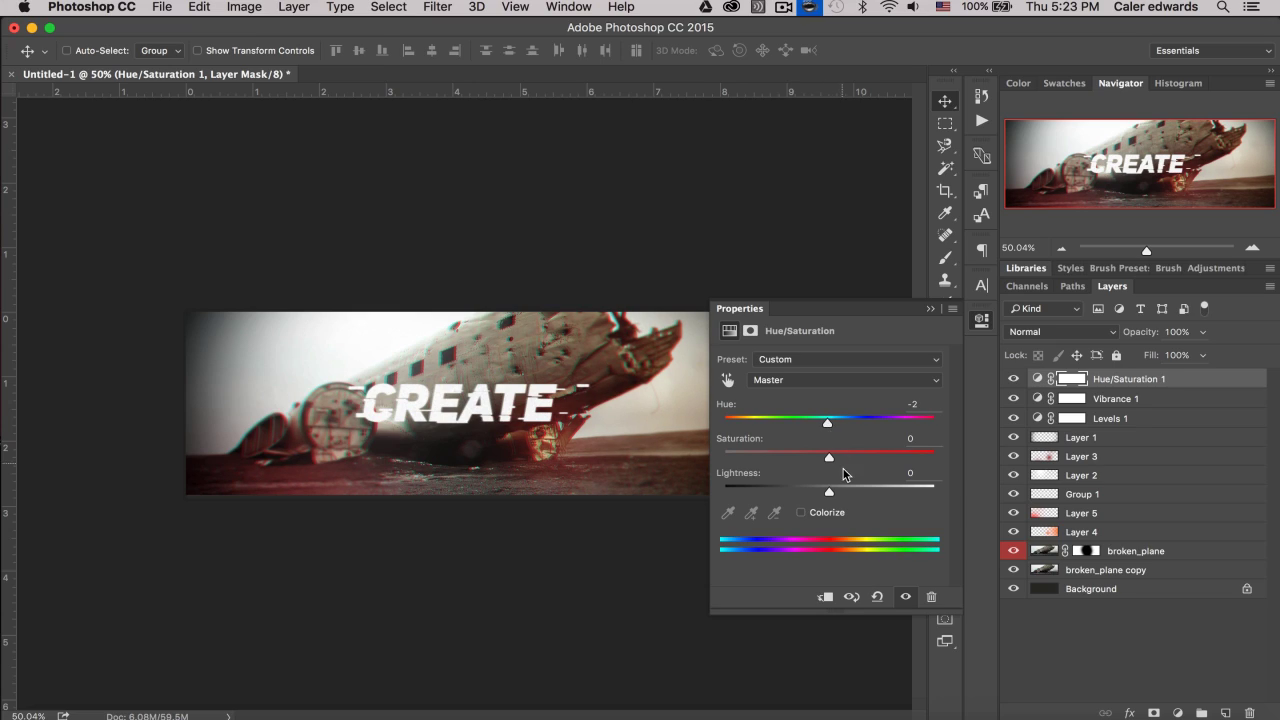
pyautogui.moveTo(829, 457); pyautogui.dragTo(885, 461)
pyautogui.moveTo(873, 458); pyautogui.dragTo(857, 459)
pyautogui.moveTo(836, 497); pyautogui.dragTo(838, 497)
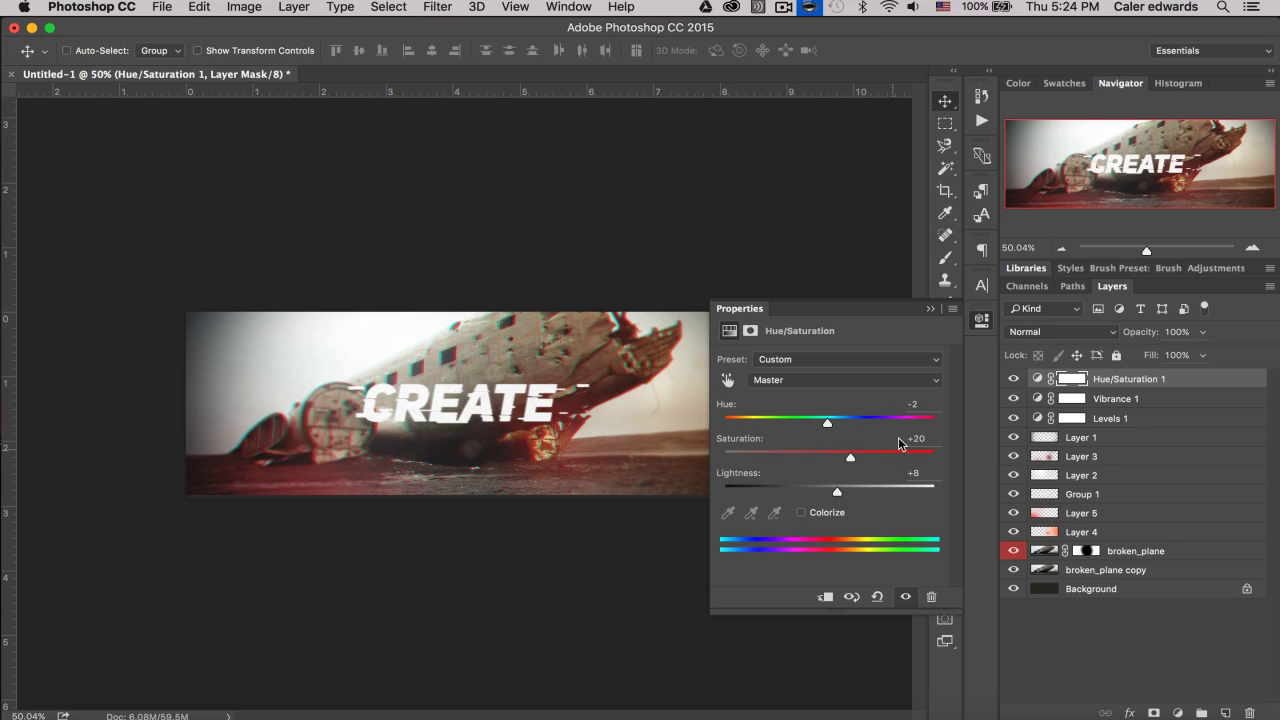
pyautogui.click(926, 311)
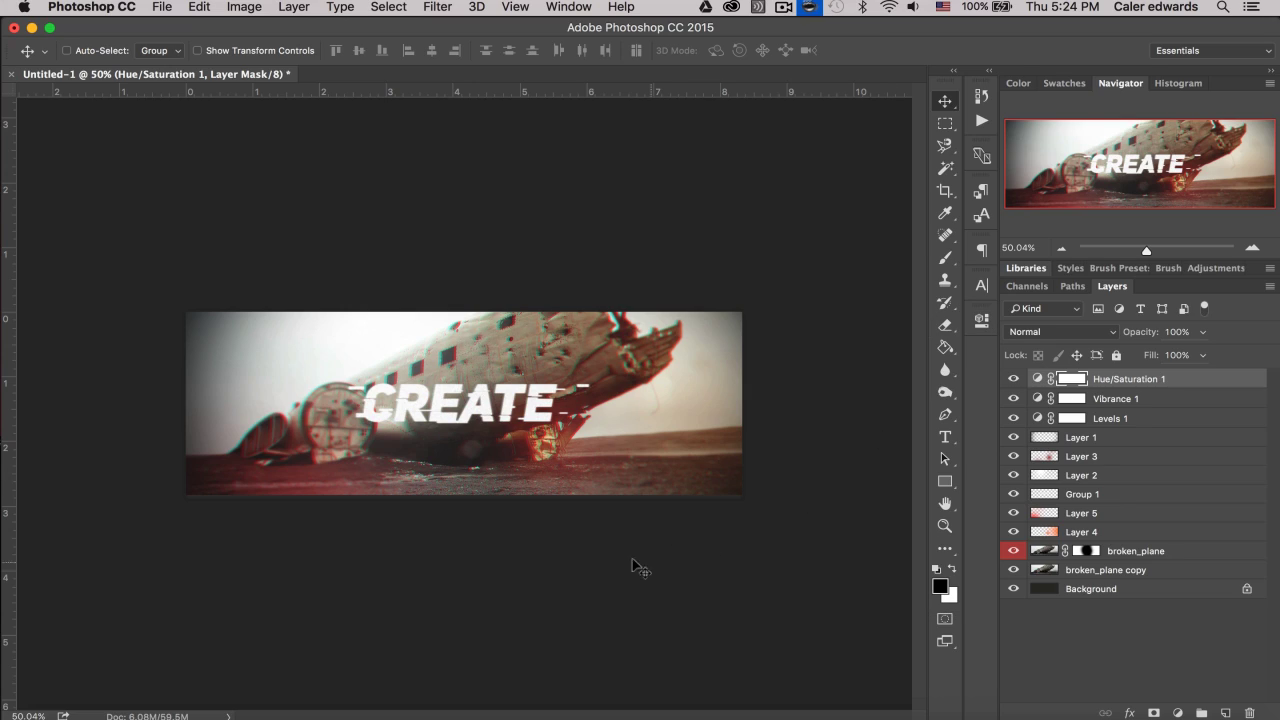
pyautogui.scroll(2, 537, 572)
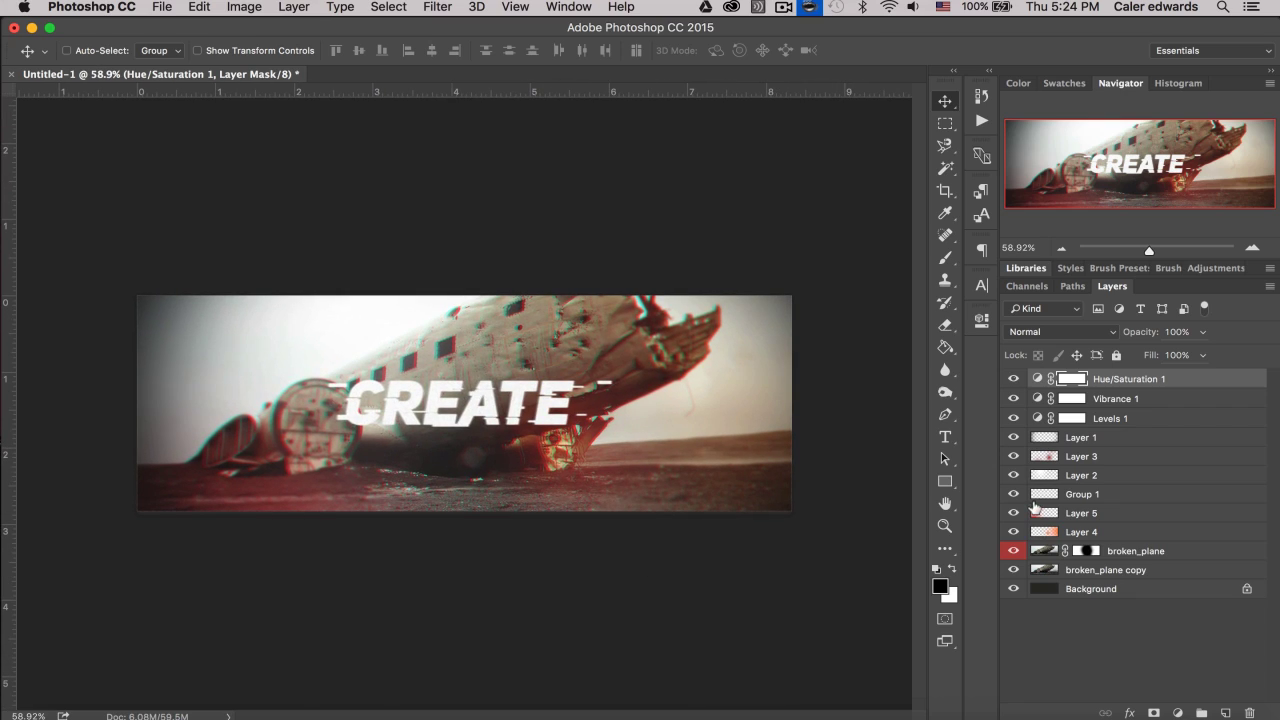
pyautogui.click(1147, 377)
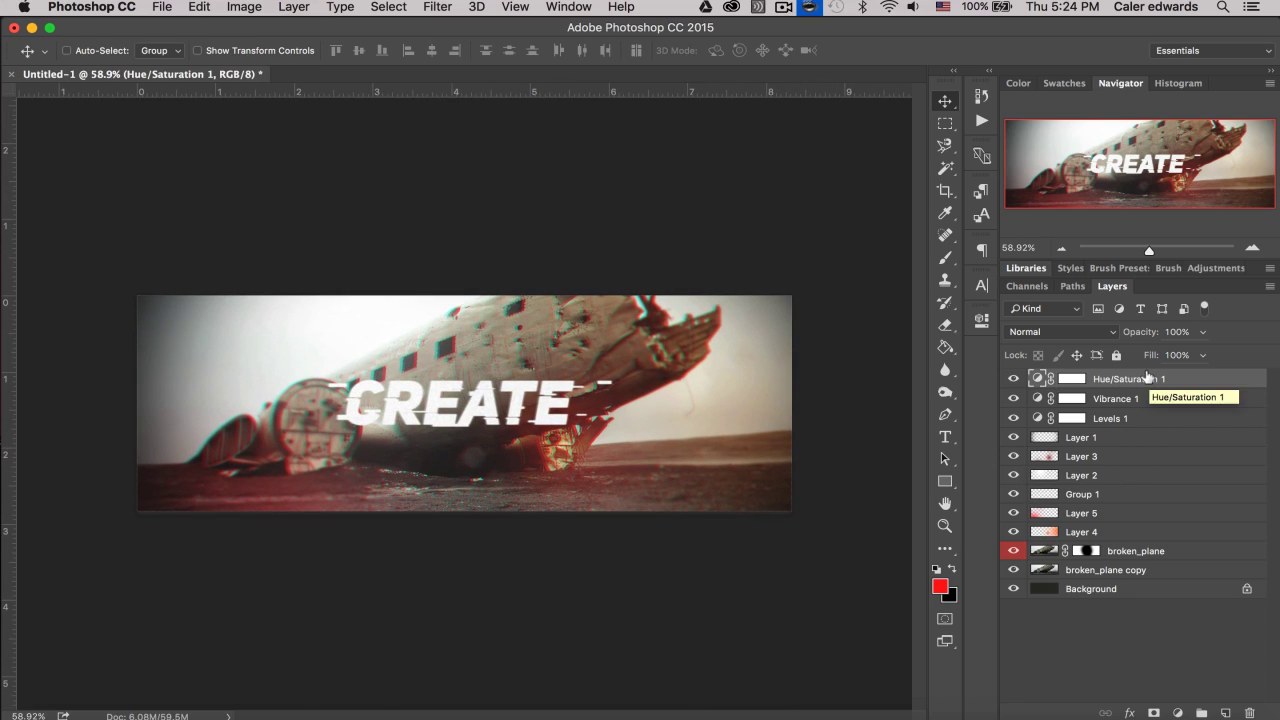
# - Group all the layers above Background and duplicate that group
pyautogui.keyDown('shift'); pyautogui.click(1128, 570); pyautogui.keyUp('shift')
pyautogui.moveTo(1136, 578); pyautogui.dragTo(1200, 712)
pyautogui.moveTo(1103, 387); pyautogui.dragTo(1225, 712)
# - Hide the original group and merge the duplicate group into a single layer
pyautogui.click(1013, 398)
pyautogui.rightClick(1073, 385)
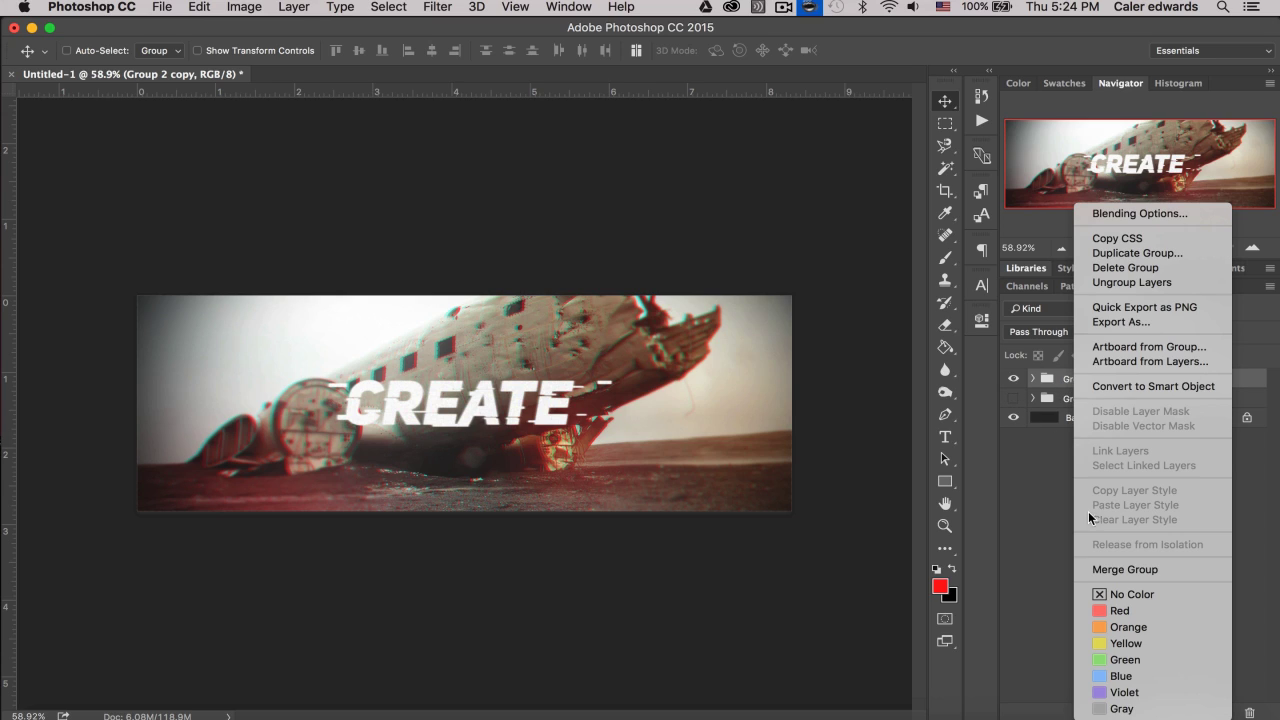
pyautogui.click(1116, 567)
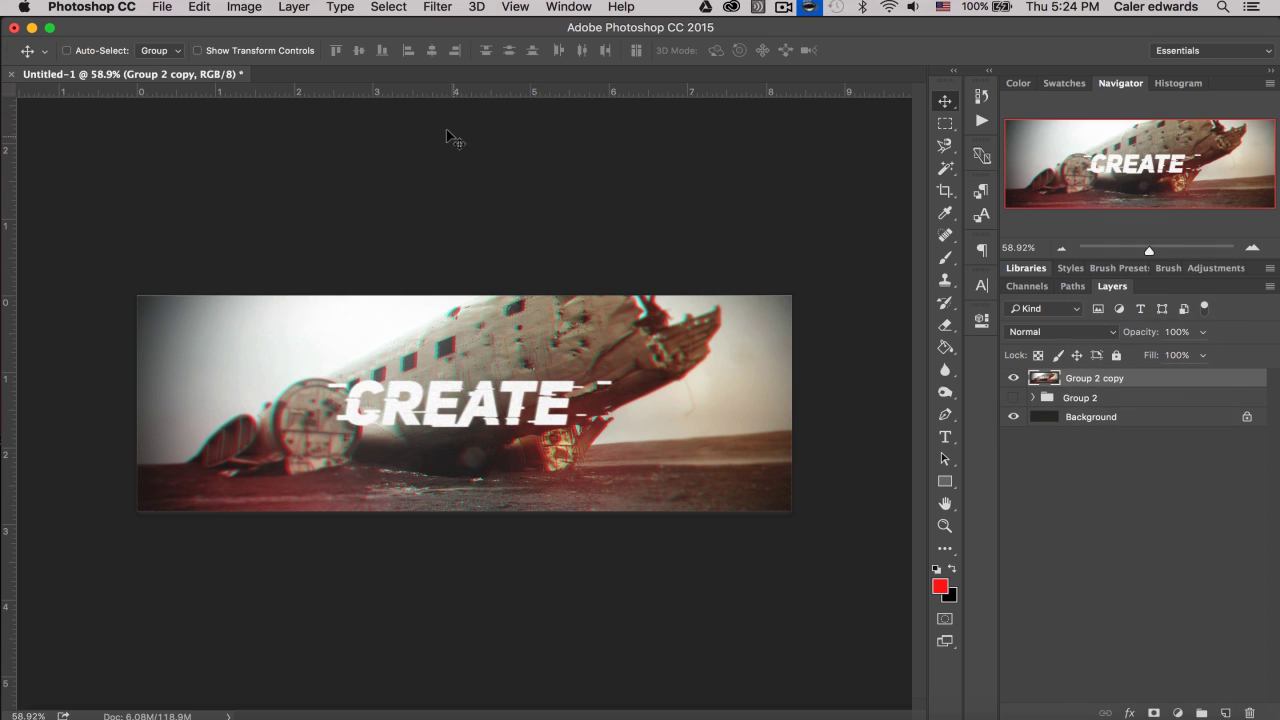
# - Apply a subtle horizontal Motion Blur to the merged layer, with angle 0 and a short distance
pyautogui.click(440, 8)
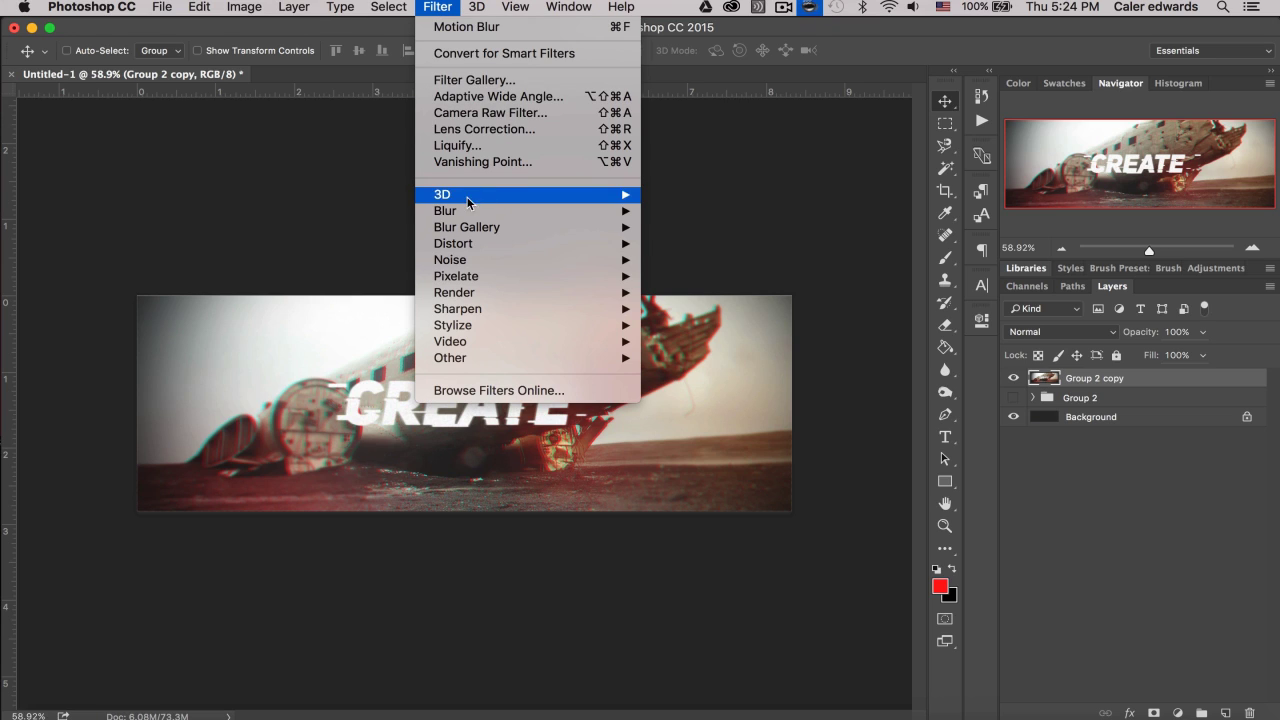
pyautogui.moveTo(467, 210)
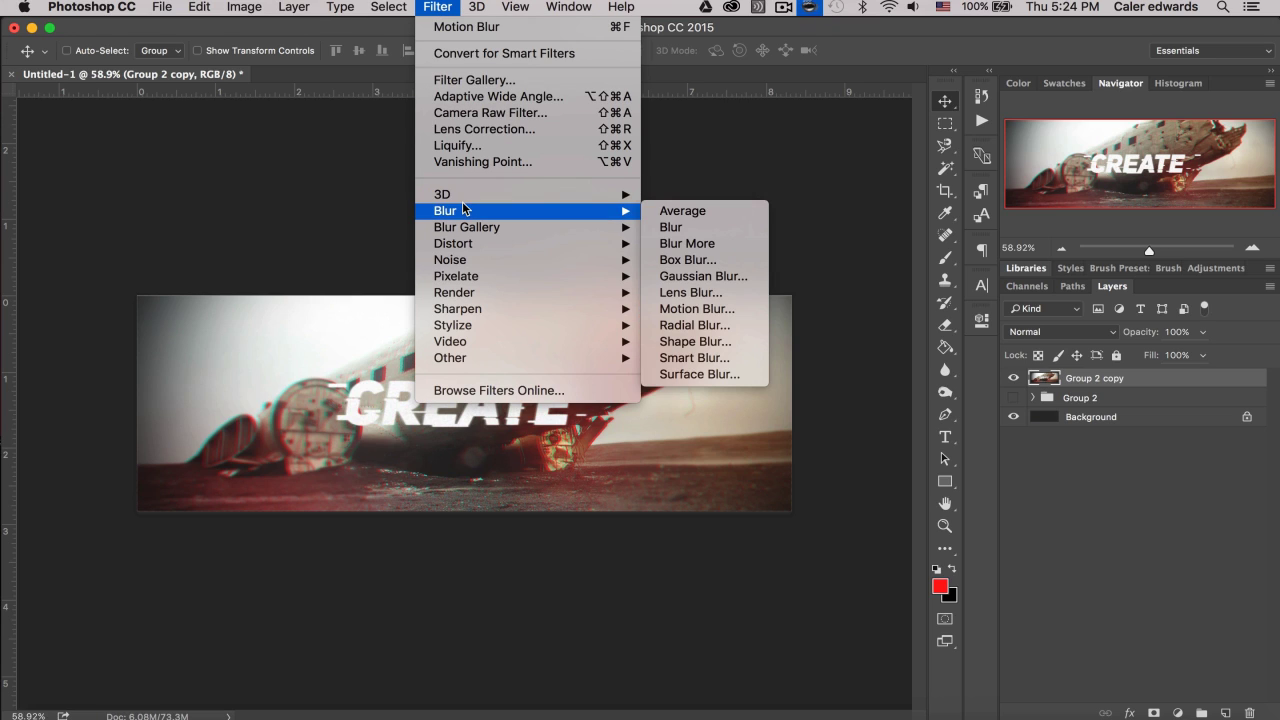
pyautogui.click(697, 309)
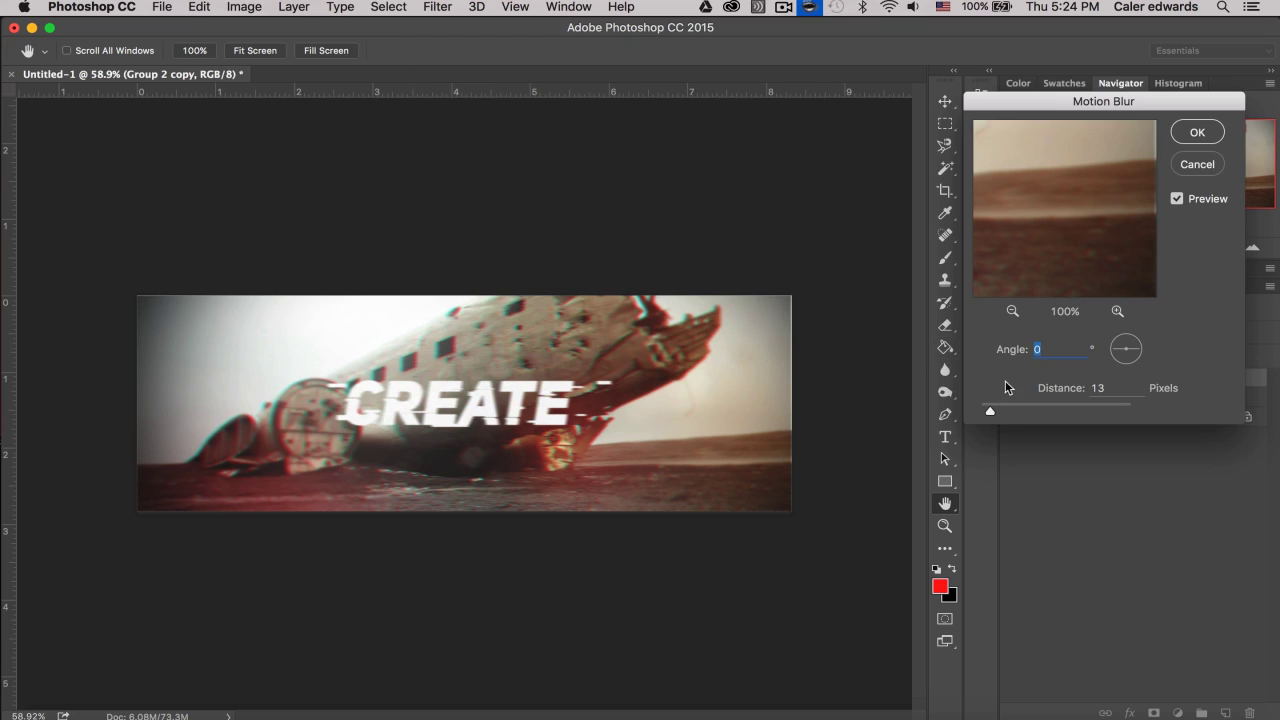
pyautogui.press('Tab')
pyautogui.moveTo(986, 408); pyautogui.dragTo(985, 408)
pyautogui.click(1200, 137)
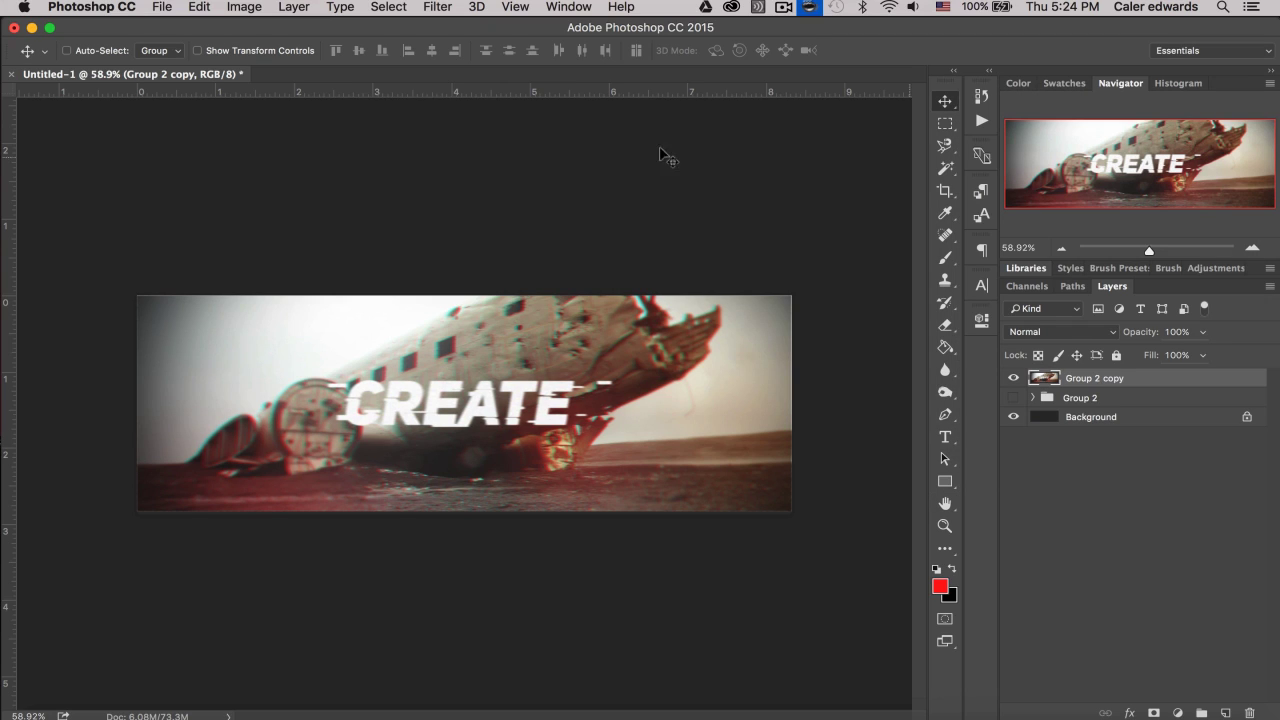
# - Apply a Ripple distortion to the merged layer with a small negative amount and Medium size
pyautogui.click(434, 7)
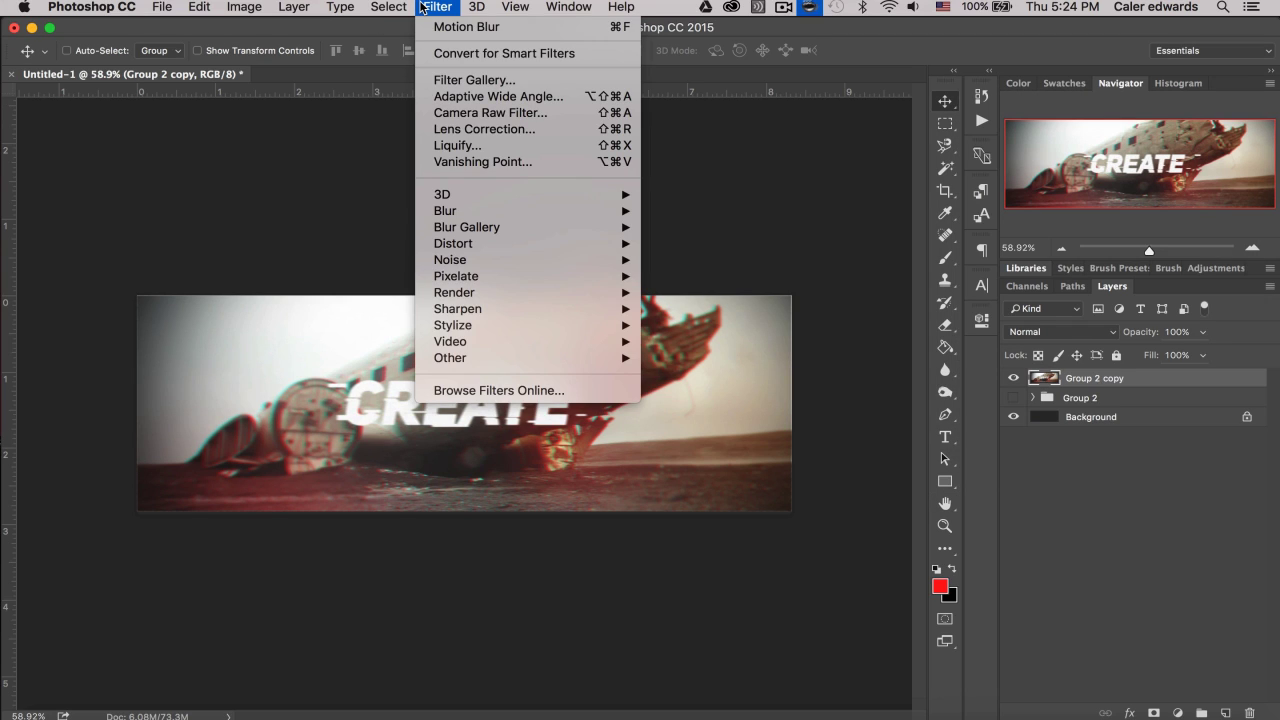
pyautogui.moveTo(461, 217)
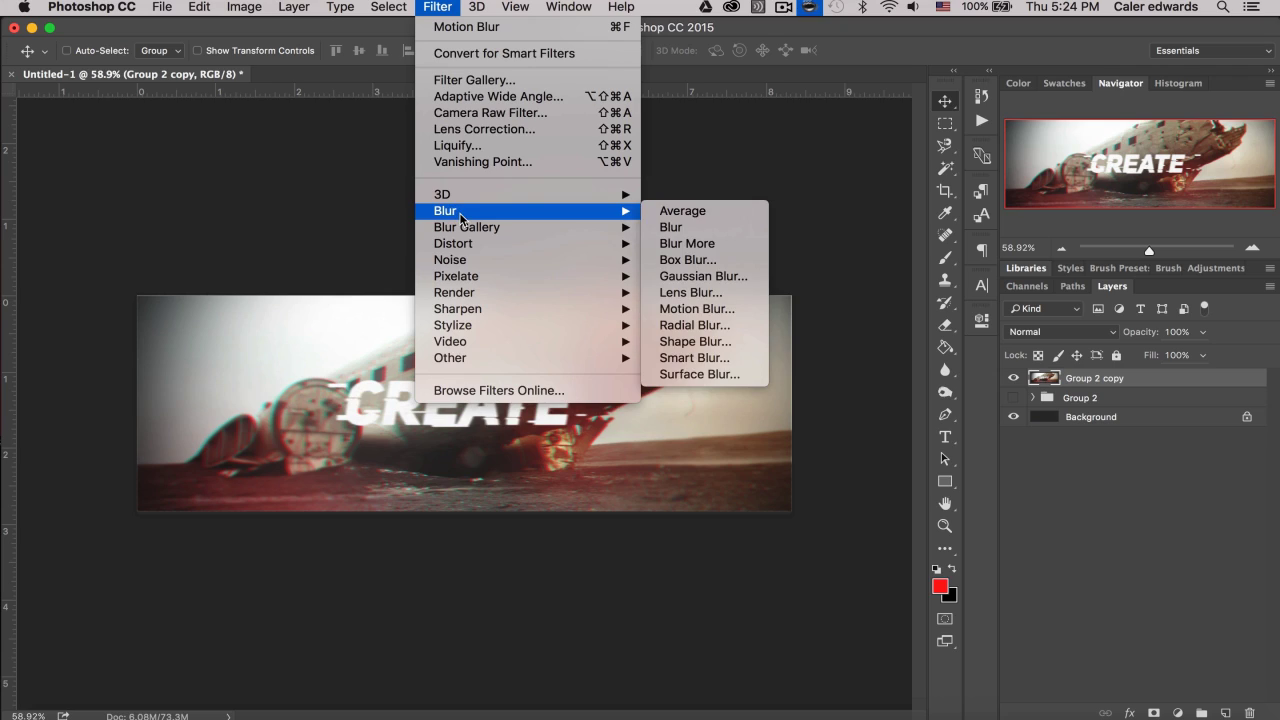
pyautogui.moveTo(463, 243)
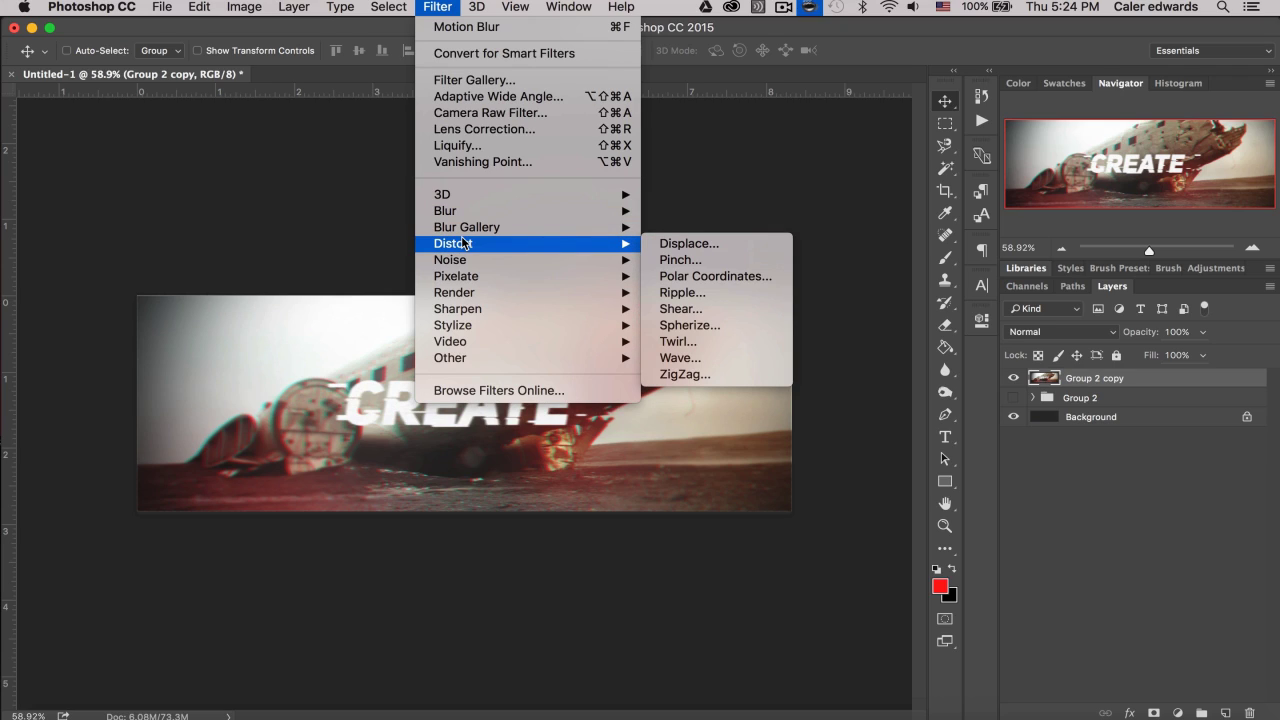
pyautogui.click(682, 292)
pyautogui.moveTo(589, 151); pyautogui.dragTo(853, 151)
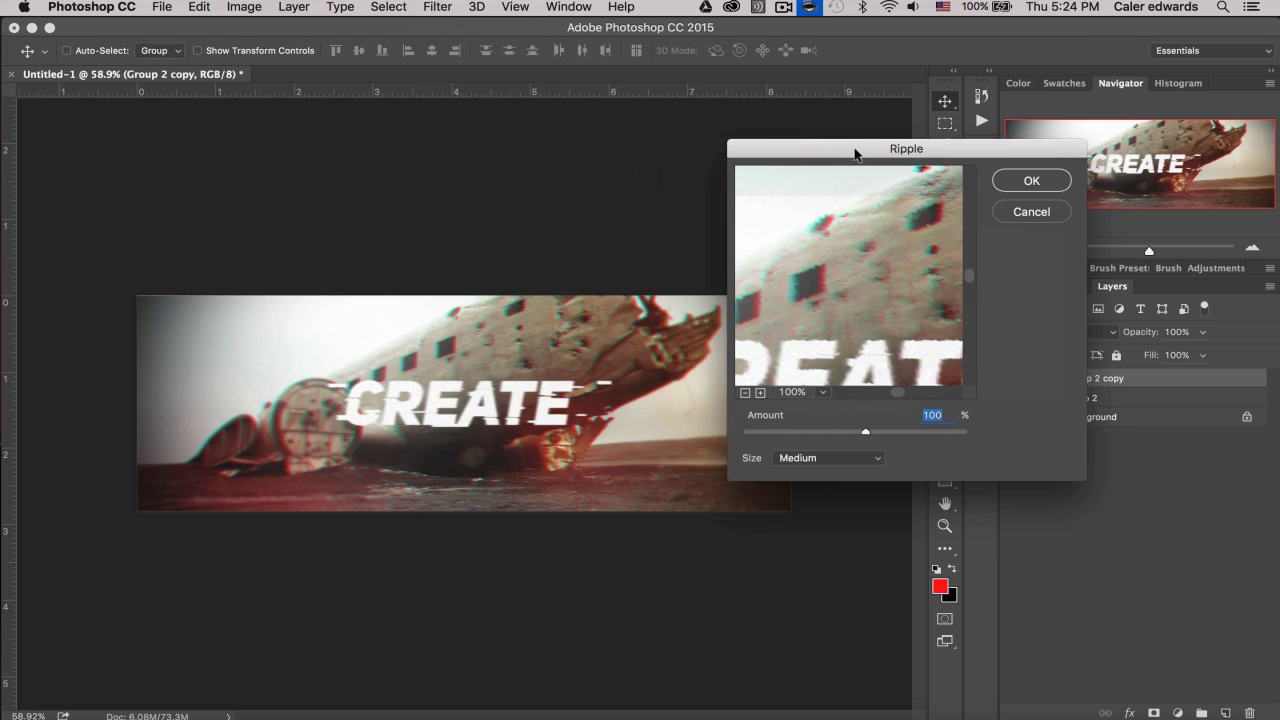
pyautogui.moveTo(865, 429)
pyautogui.mouseDown()
pyautogui.moveTo(743, 431)
pyautogui.moveTo(880, 430)
pyautogui.moveTo(845, 428)
pyautogui.mouseUp()
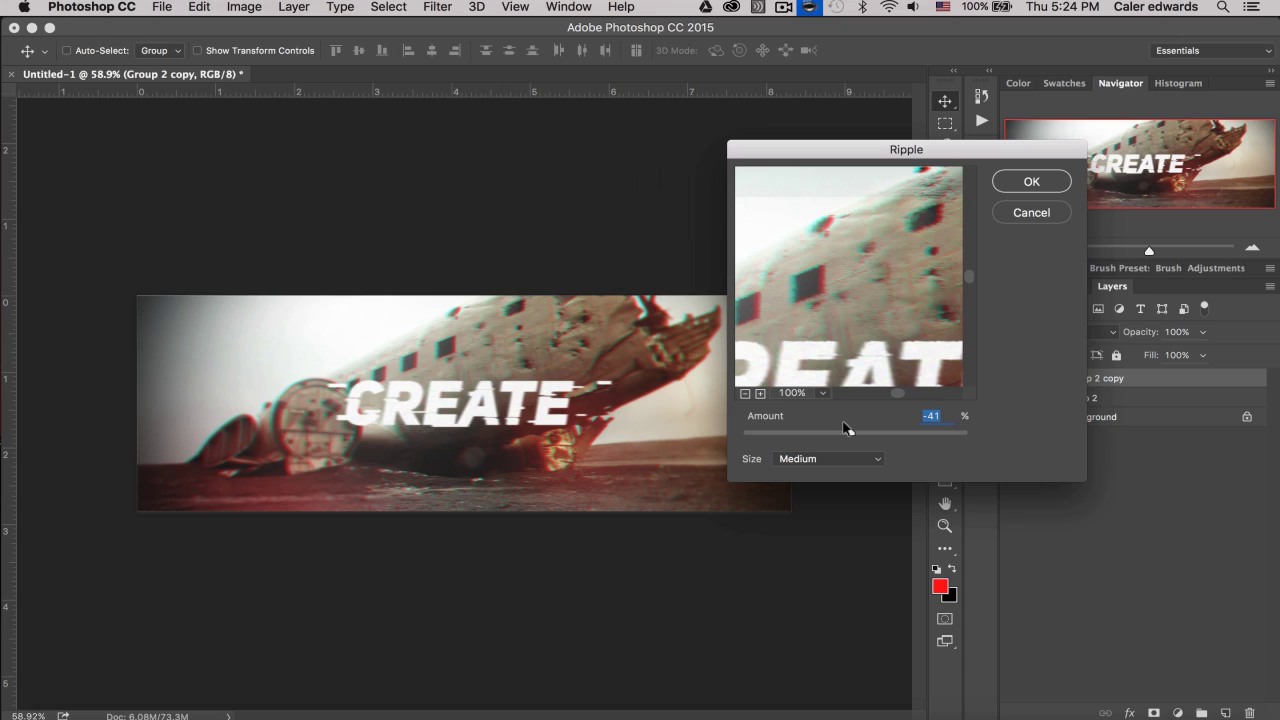
pyautogui.moveTo(845, 428); pyautogui.dragTo(849, 428)
pyautogui.click(1006, 179)
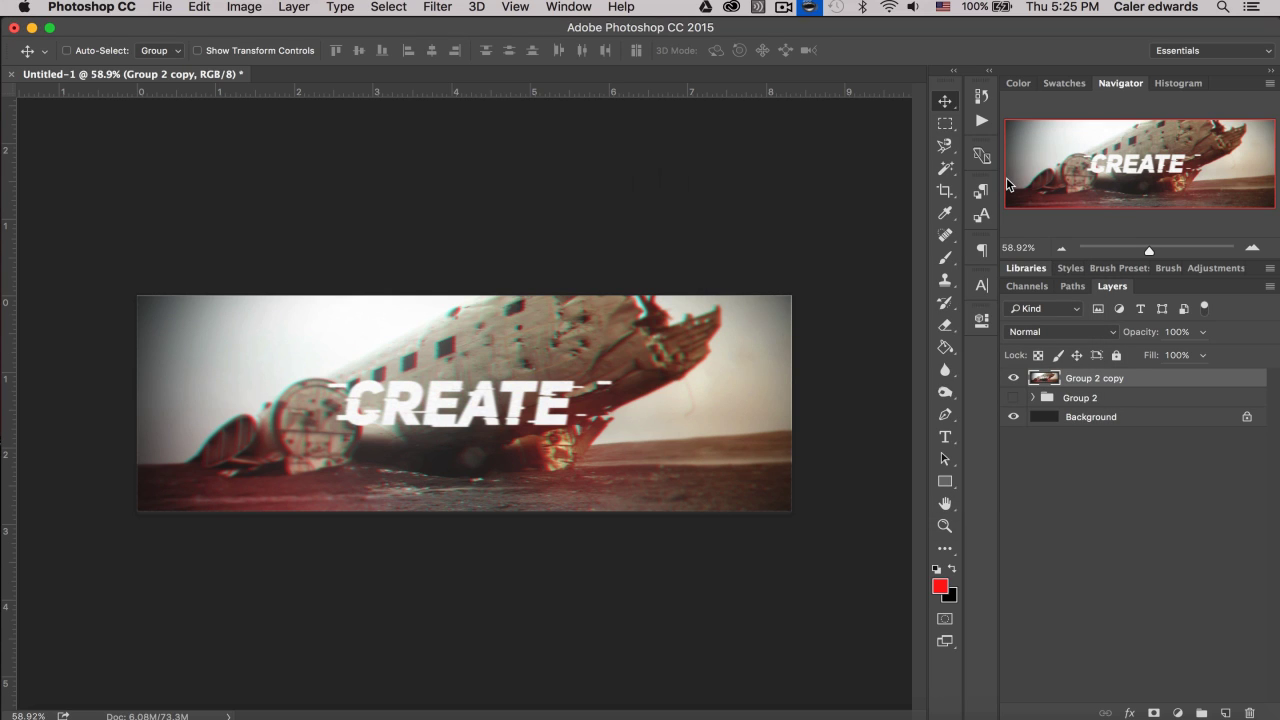
# - Add a new layer on top and darken the banner's edges with a soft black 1300 px brush at 0% hardness
pyautogui.scroll(3, 522, 410)
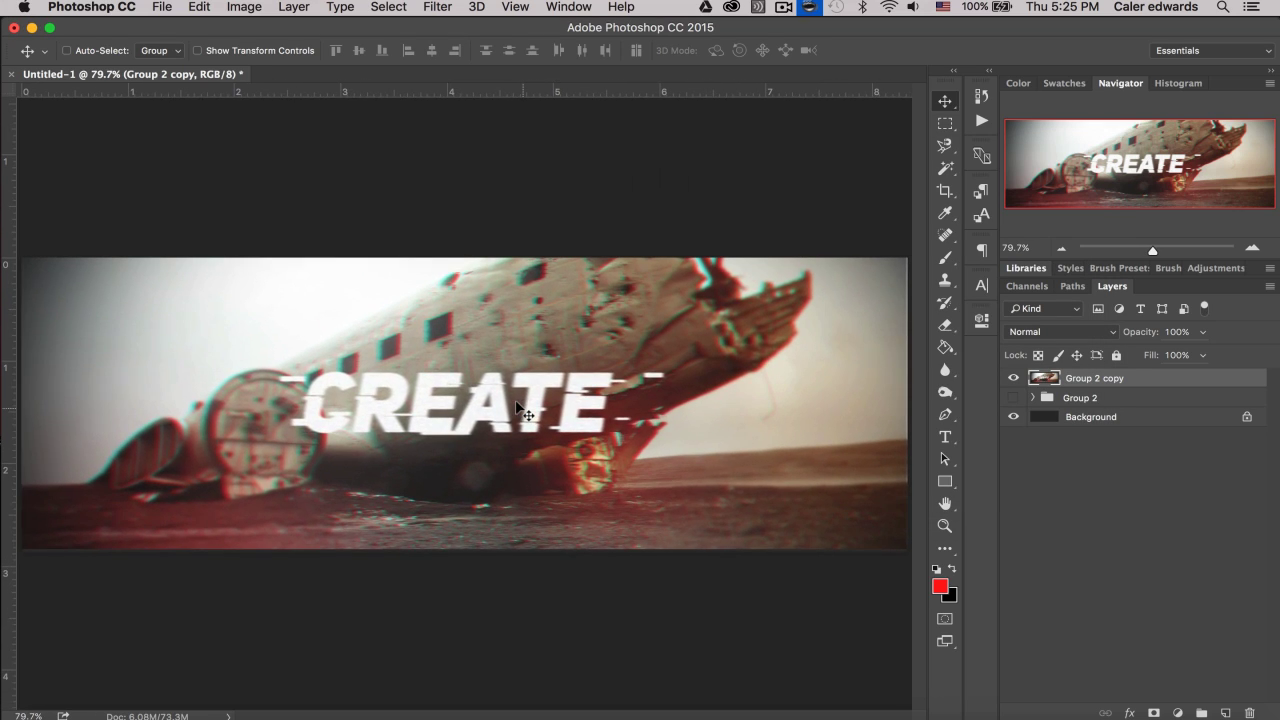
pyautogui.scroll(-2, 517, 405)
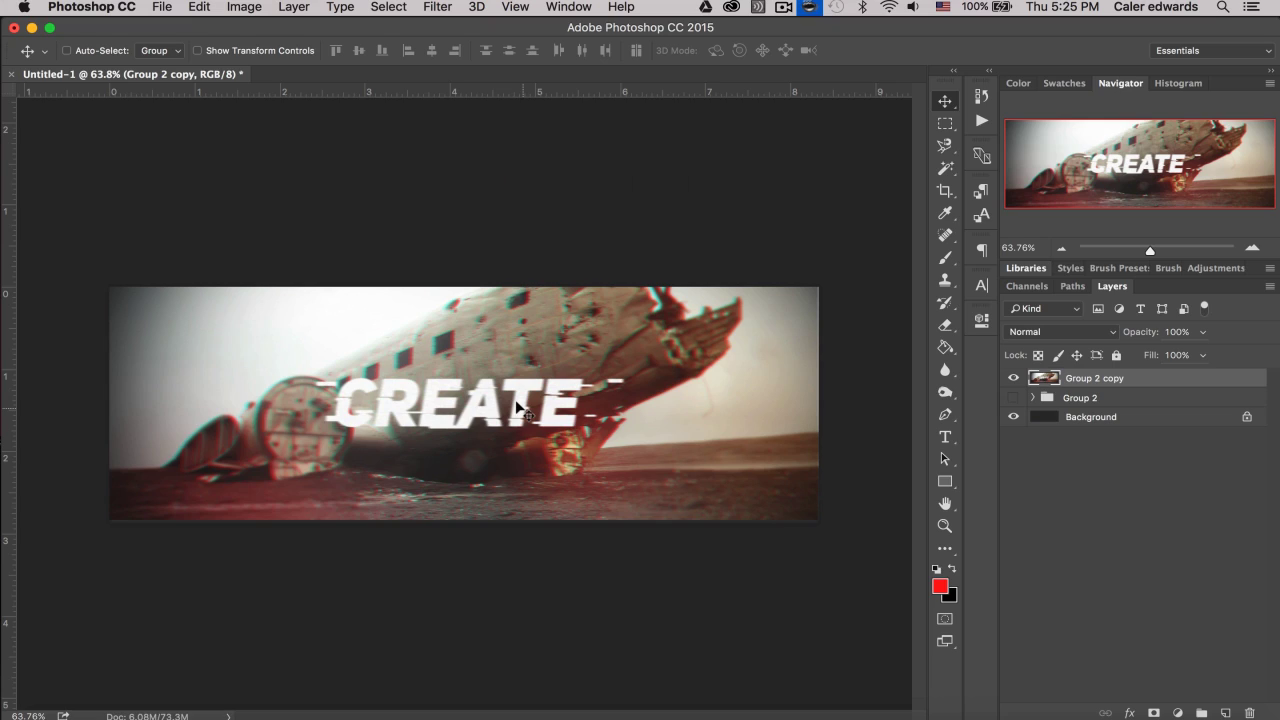
pyautogui.click(1225, 713)
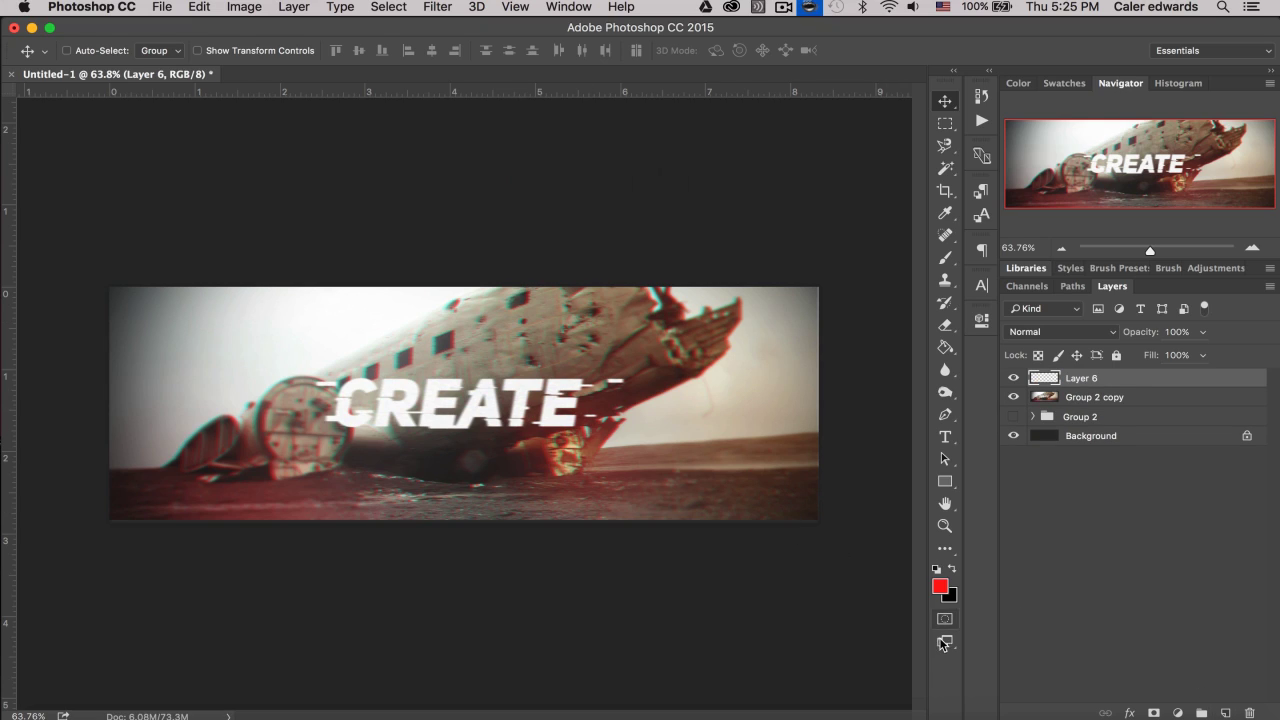
pyautogui.press('b')
pyautogui.press('x')
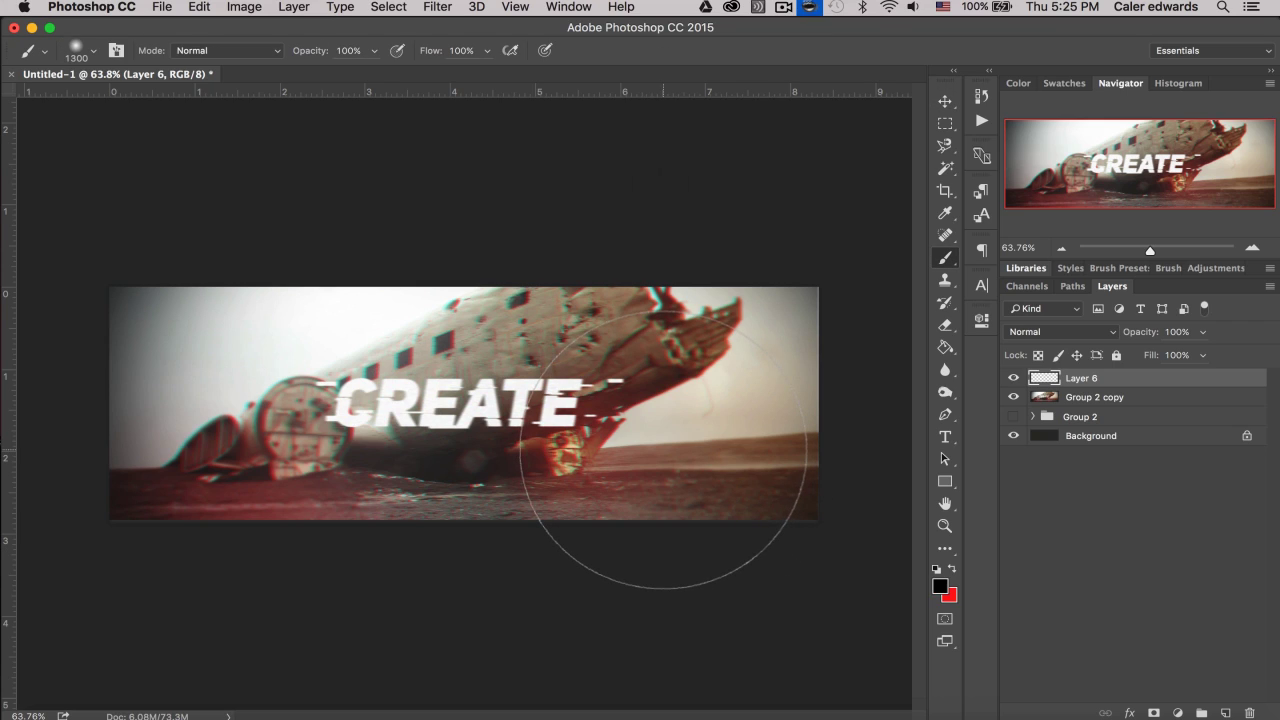
pyautogui.rightClick(663, 450)
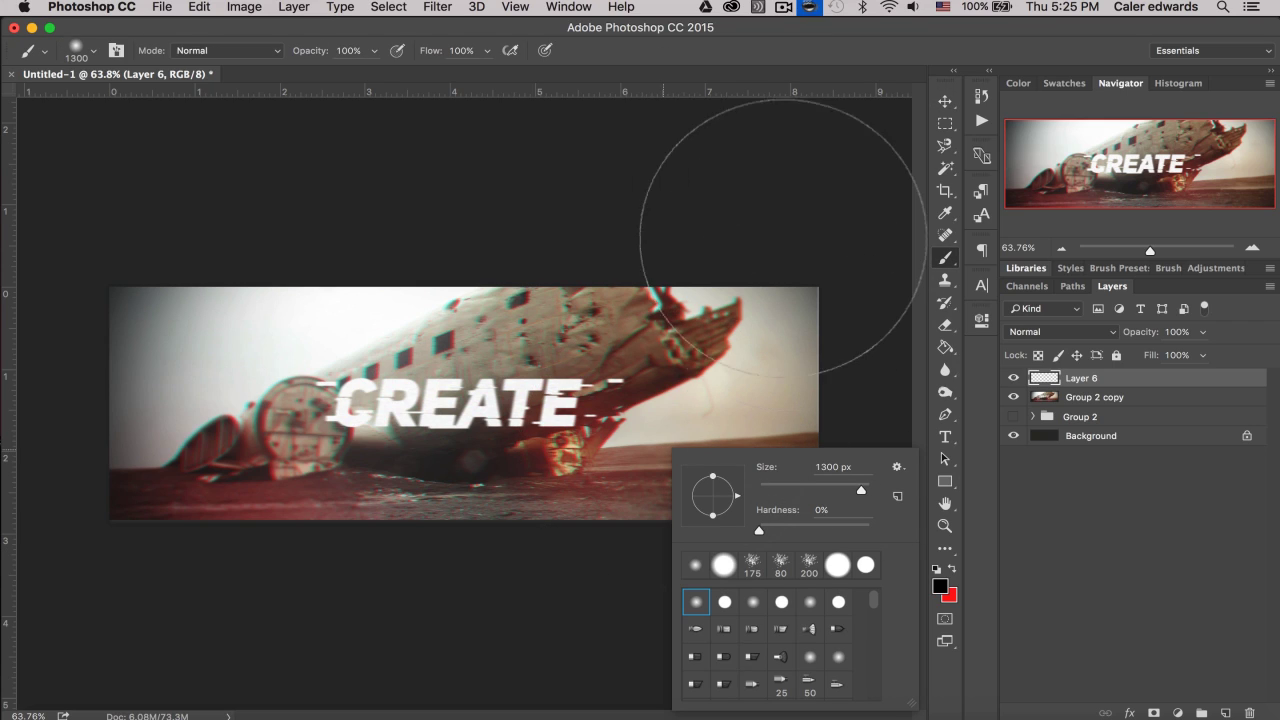
pyautogui.scroll(-5, 750, 234)
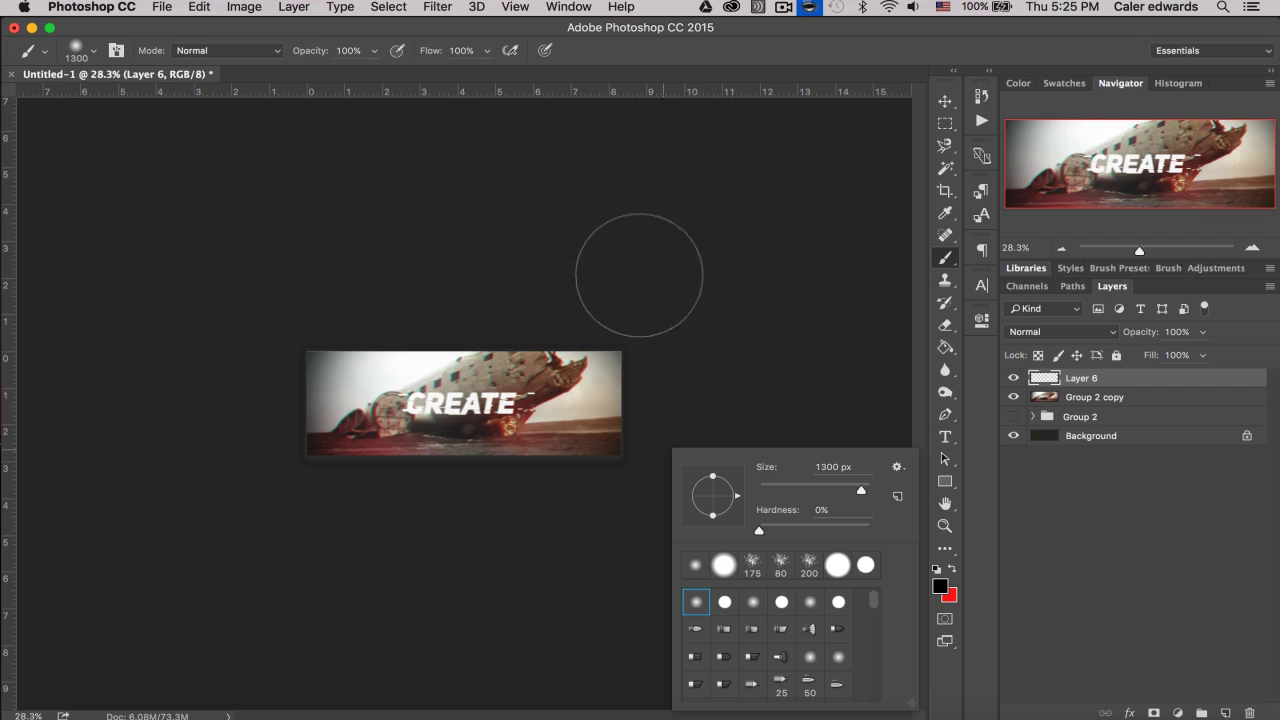
pyautogui.press('Escape')
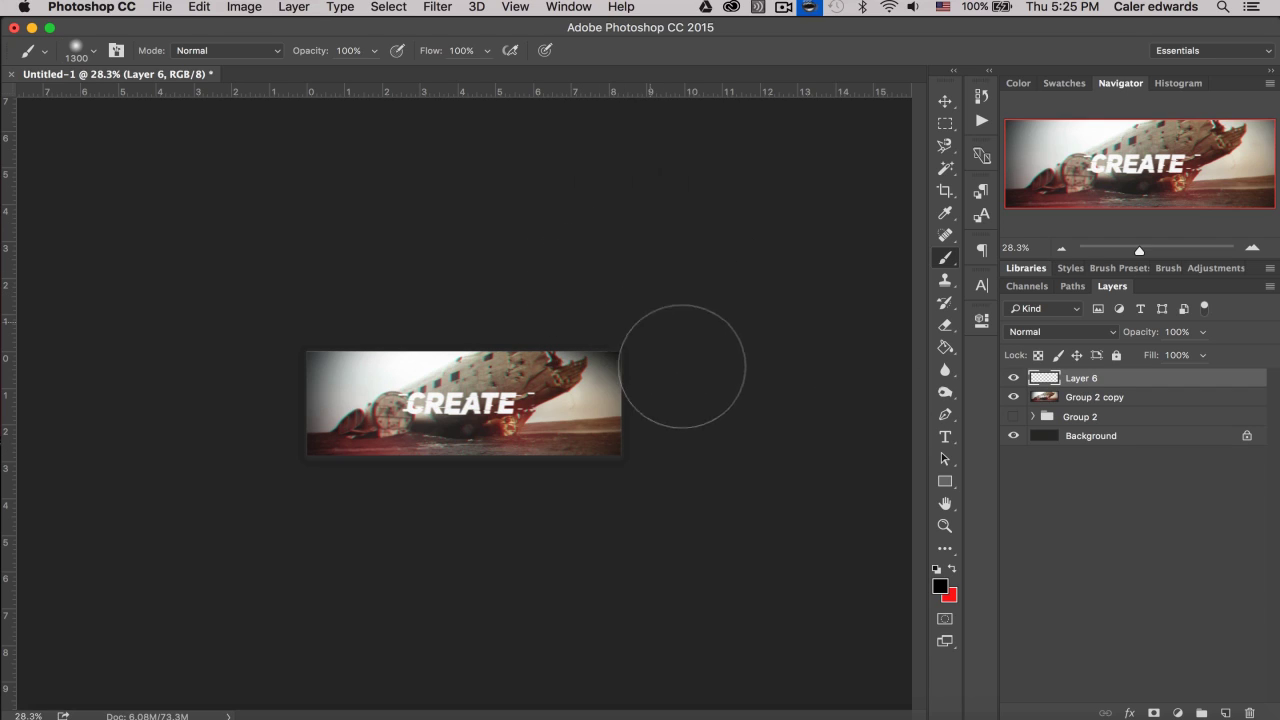
pyautogui.press('super+z')
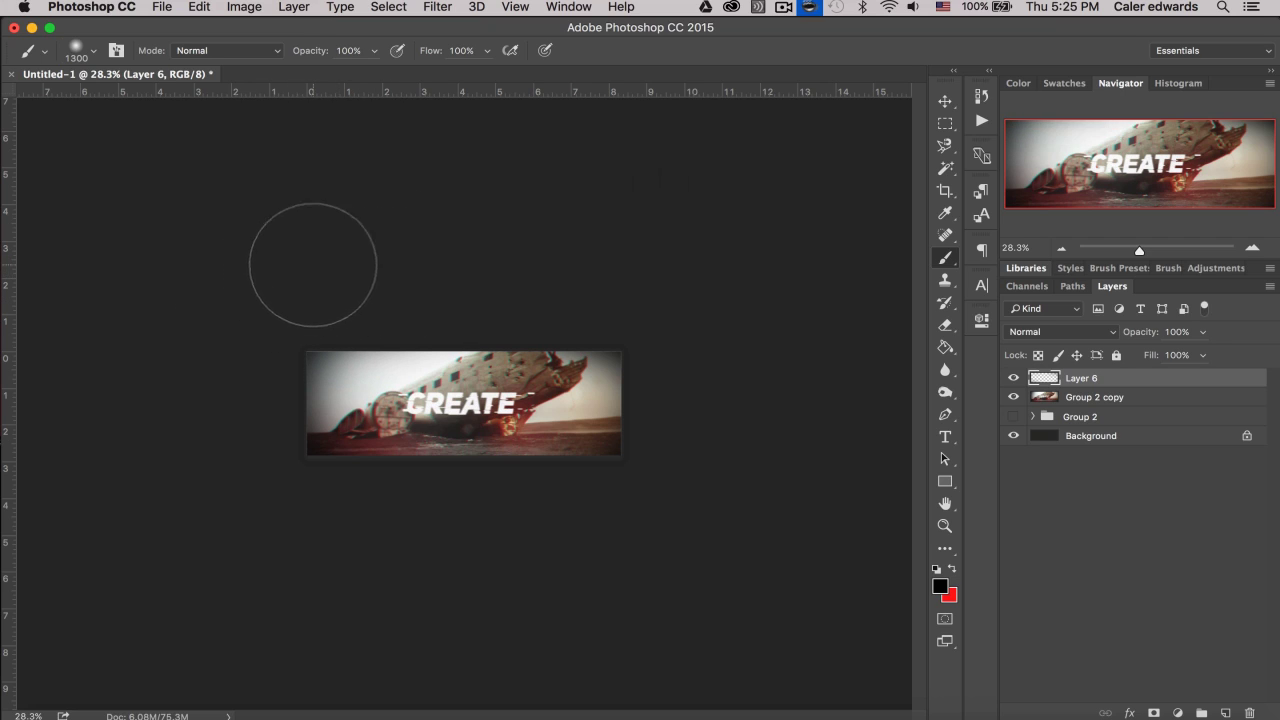
pyautogui.scroll(3, 452, 468)
pyautogui.press('v')
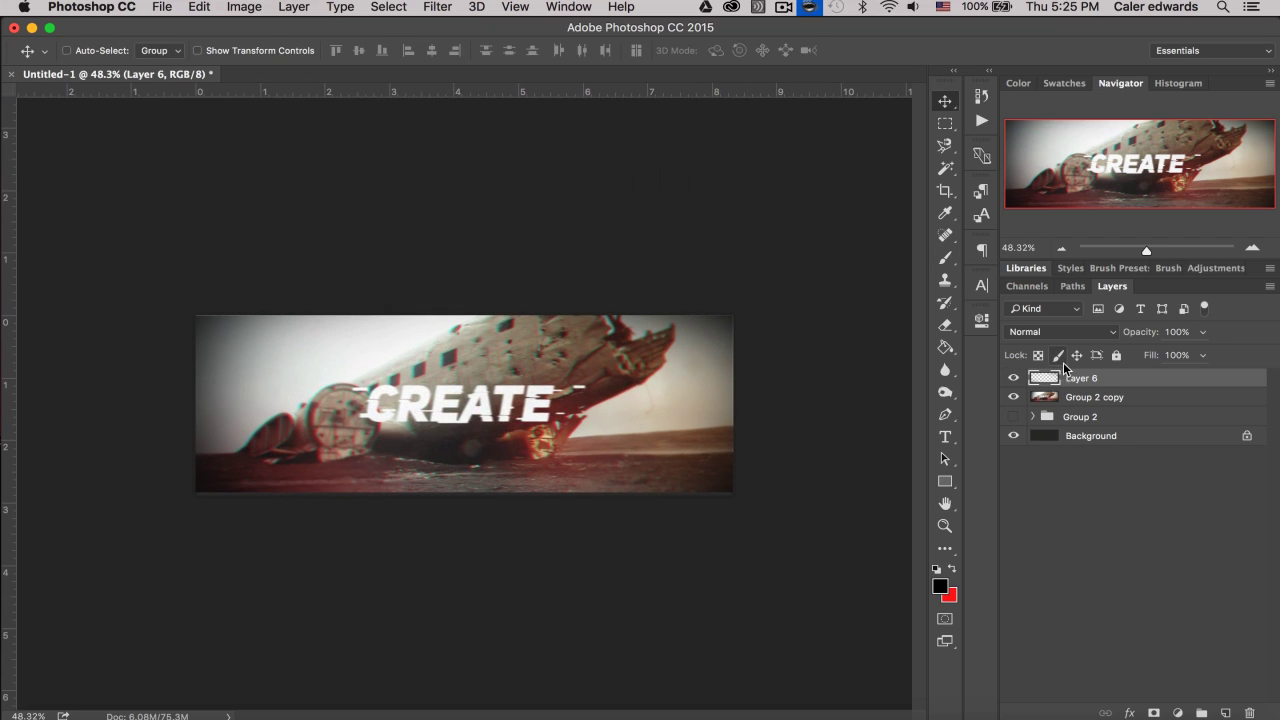
# - Try the Multiply, Color Burn and Lighten blend modes on the dark edge layer
pyautogui.click(1062, 332)
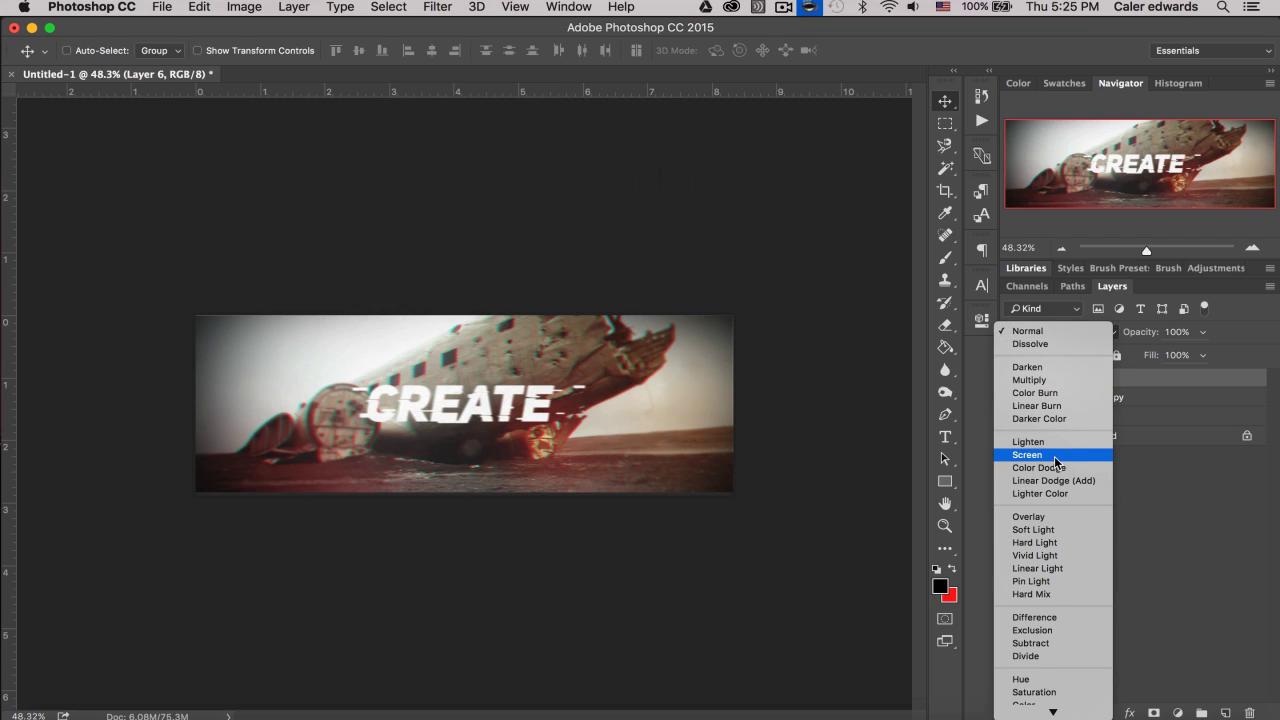
pyautogui.click(1031, 380)
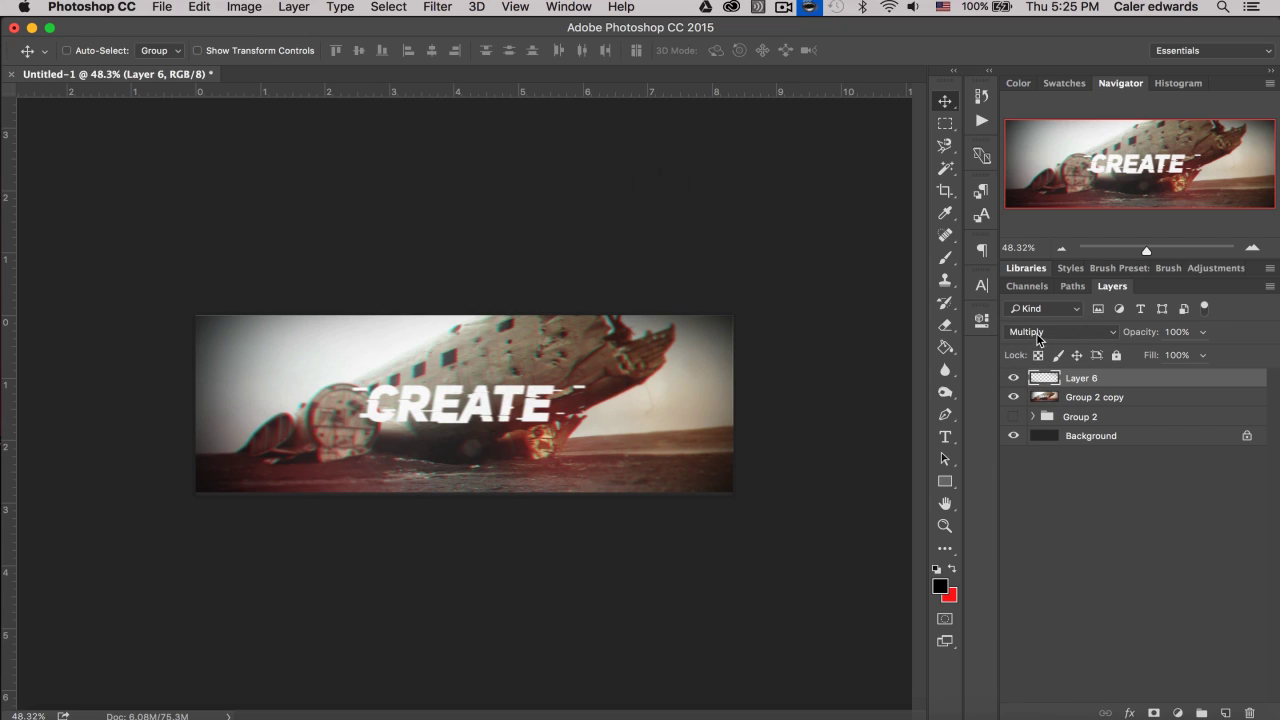
pyautogui.click(1040, 333)
pyautogui.click(1040, 343)
pyautogui.click(1045, 333)
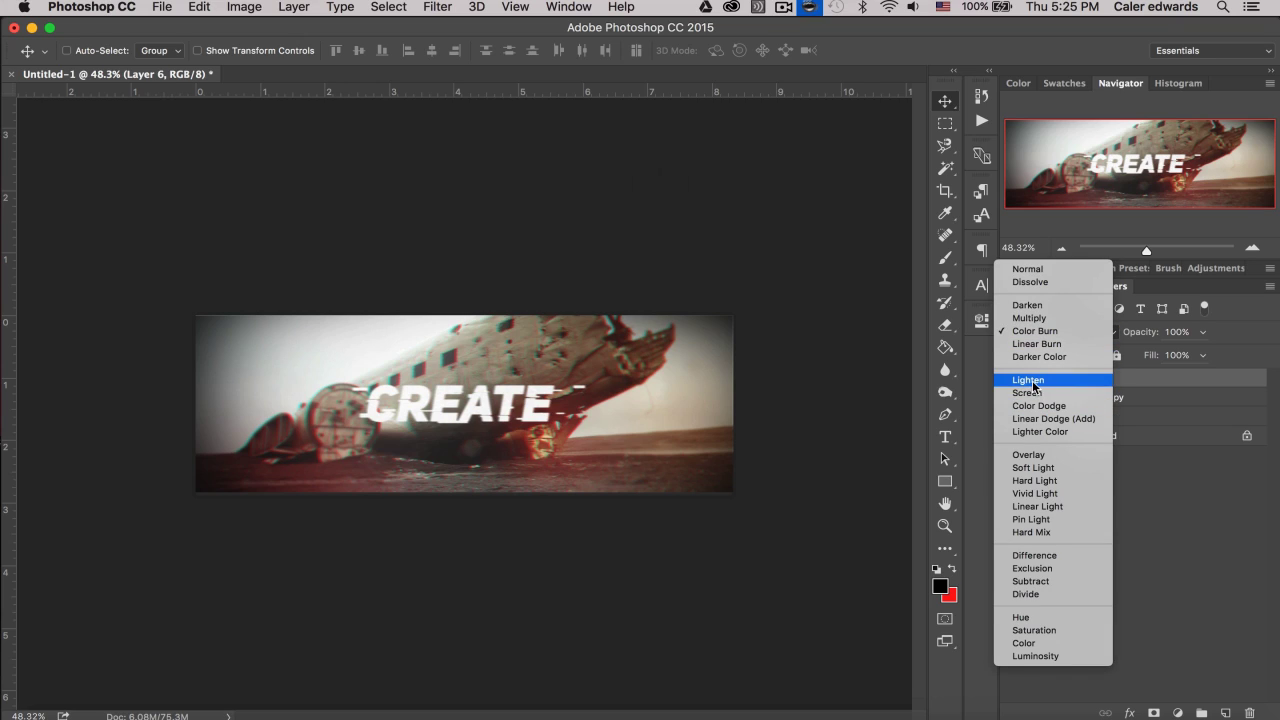
pyautogui.click(1031, 380)
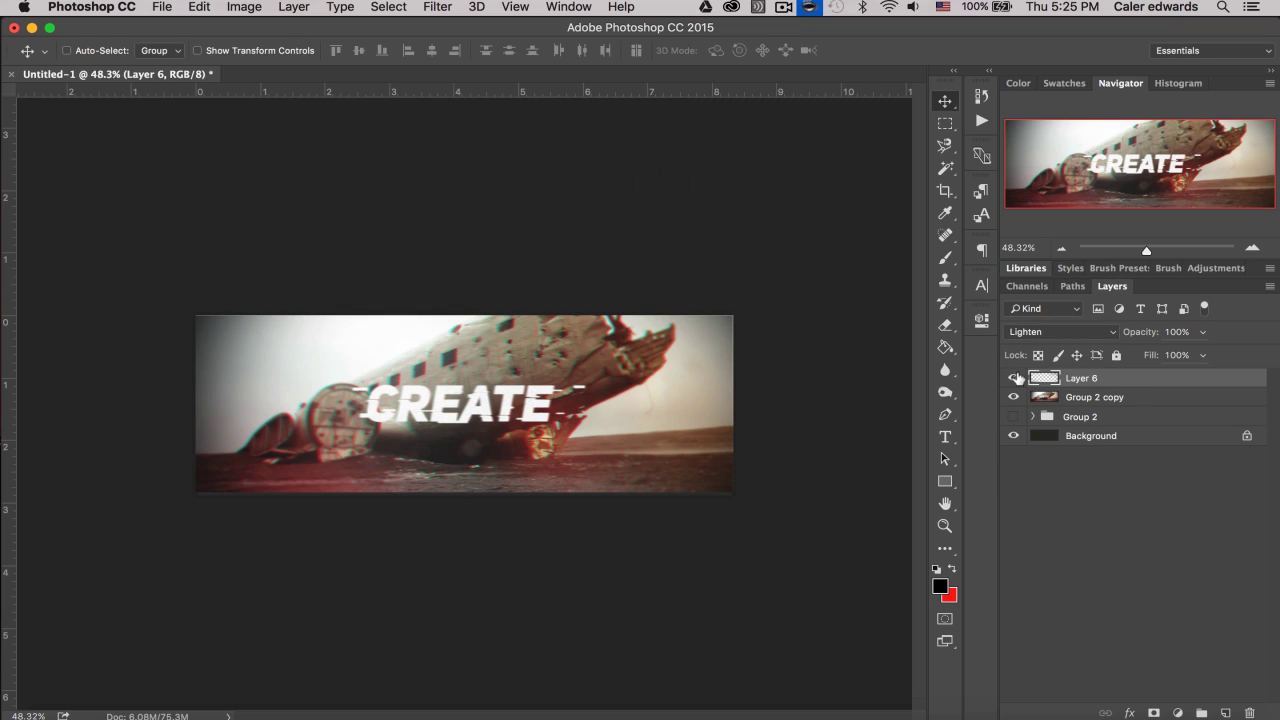
# - Set the dark edge layer's blend mode to Soft Light and check the result on the banner
pyautogui.click(1064, 334)
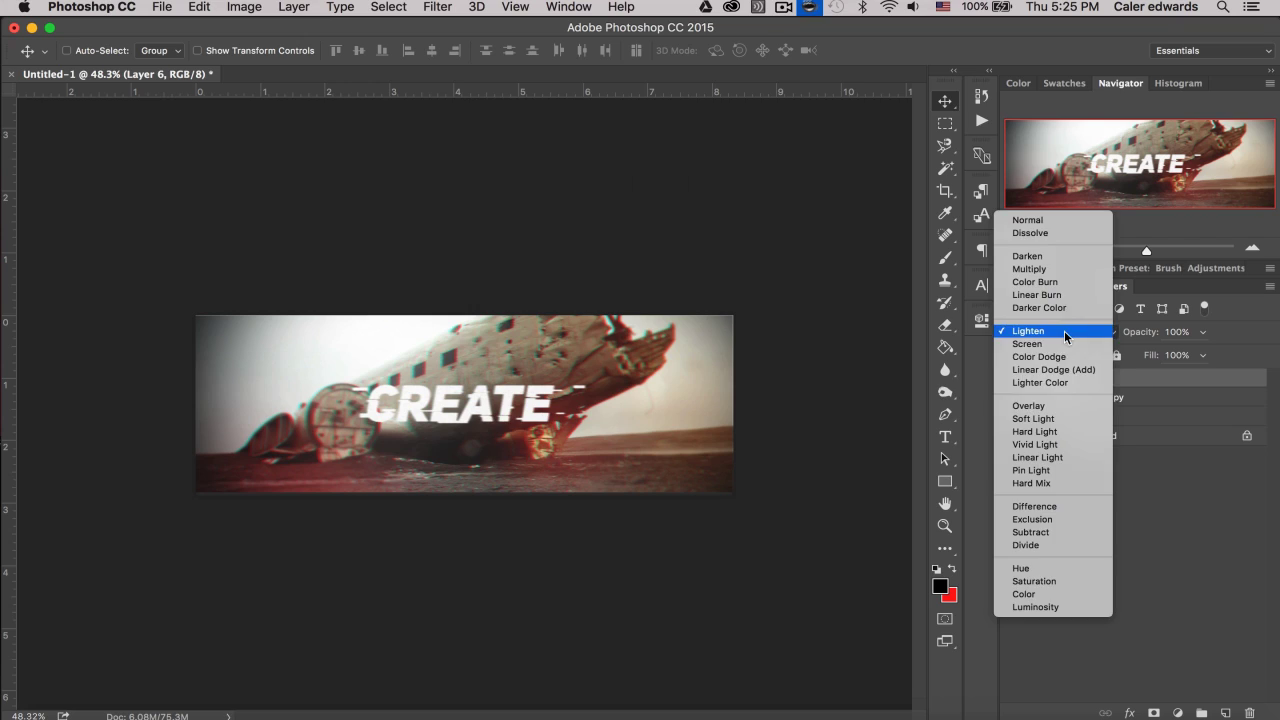
pyautogui.click(1047, 418)
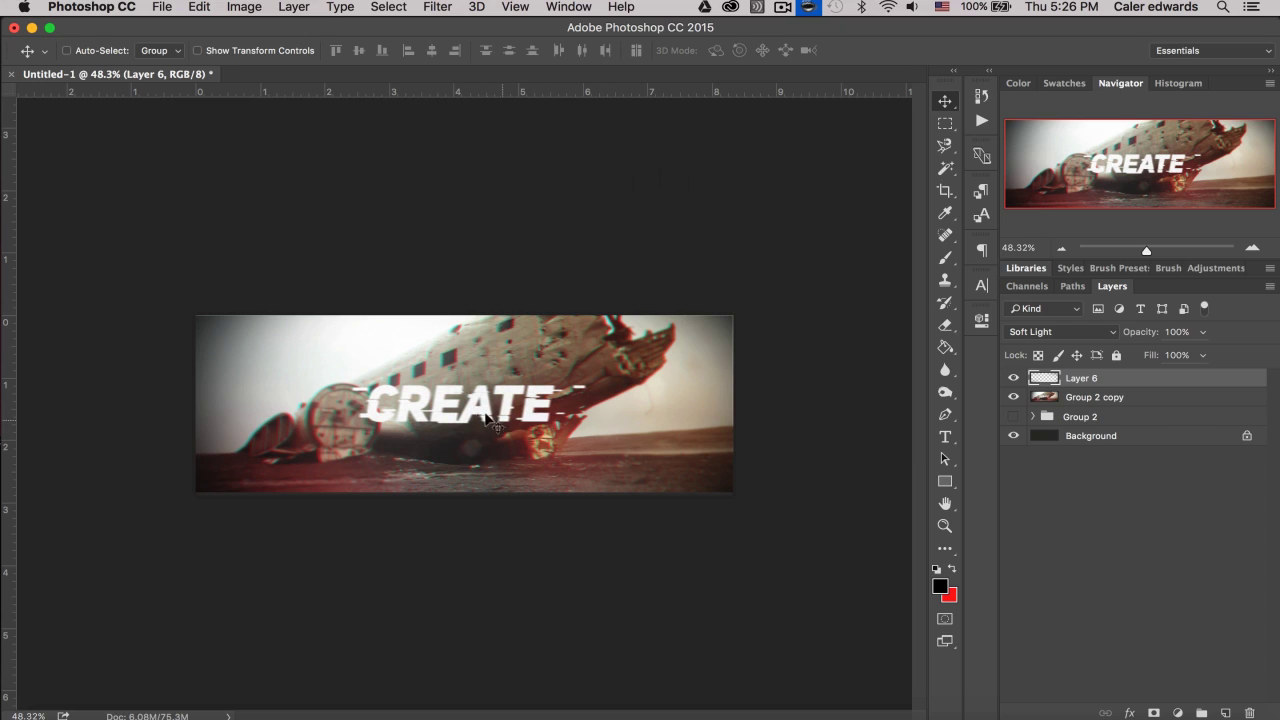
pyautogui.scroll(3, 470, 425)
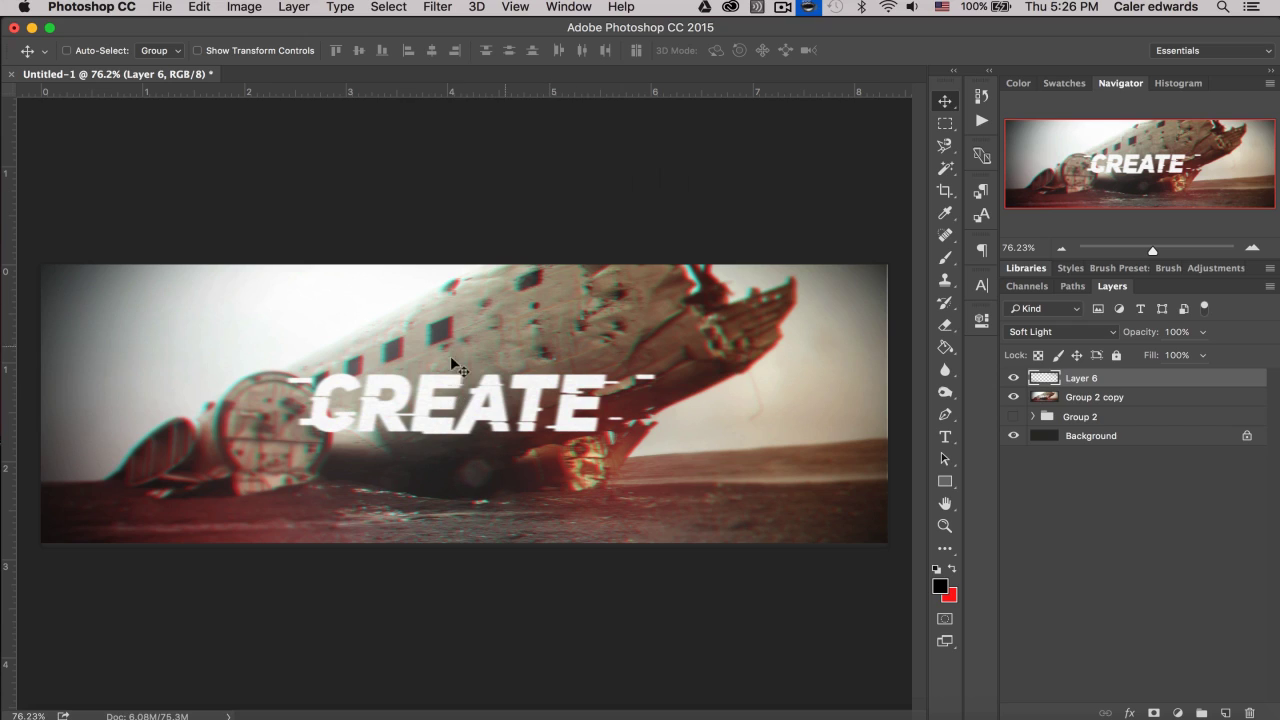
pyautogui.scroll(-3, 455, 352)
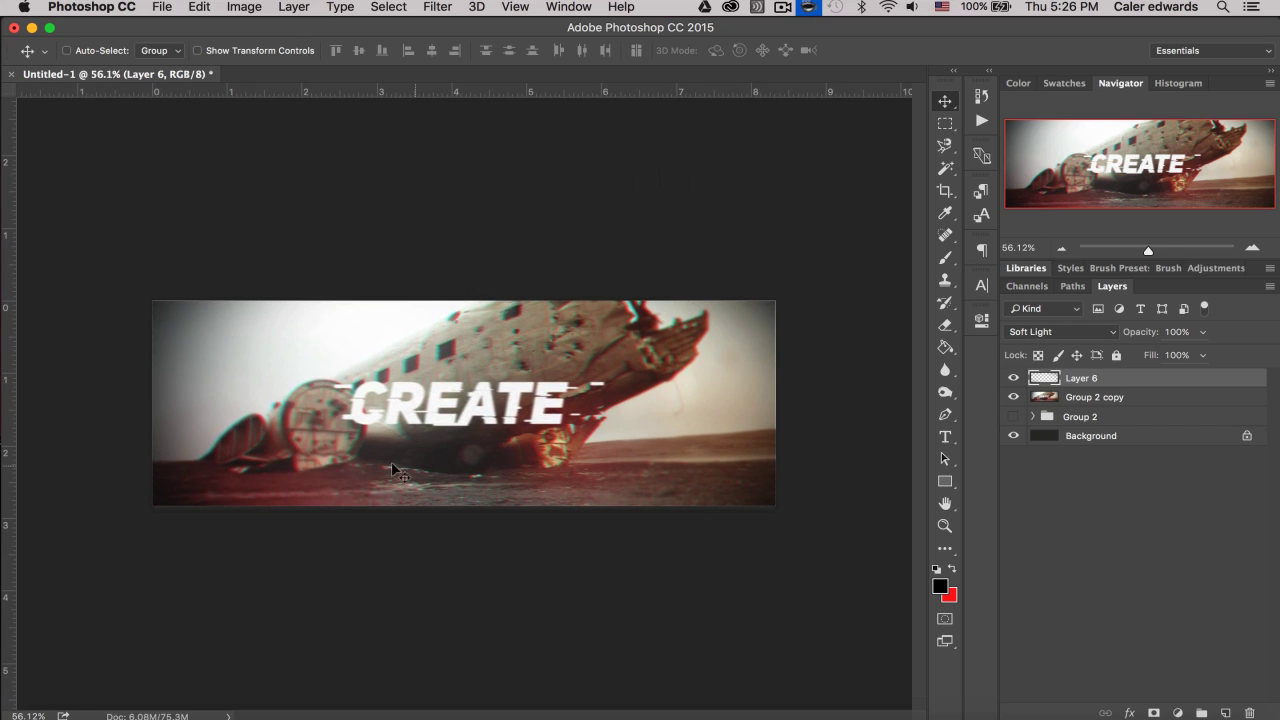